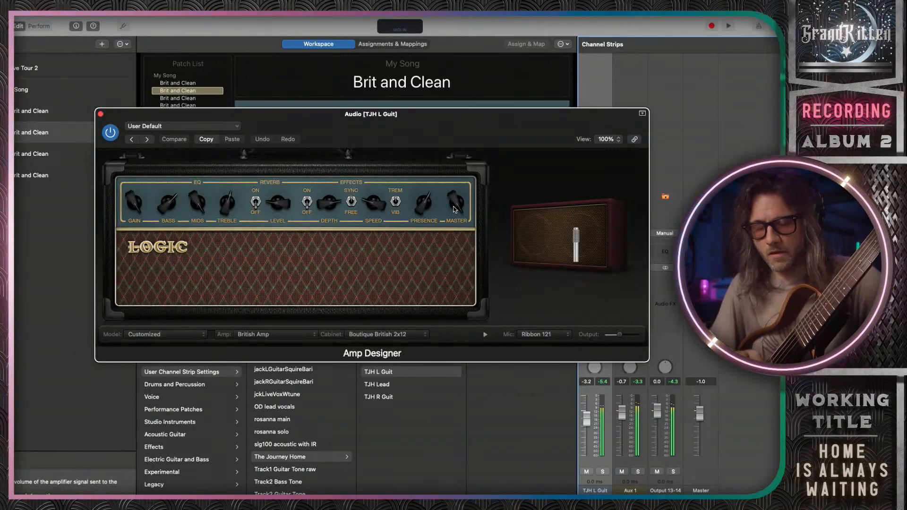
Fine-tune the treble of the TJH L Guit amp, review the microphone types and placement, and close Amp Designer.
drag(229, 206, 230, 198)
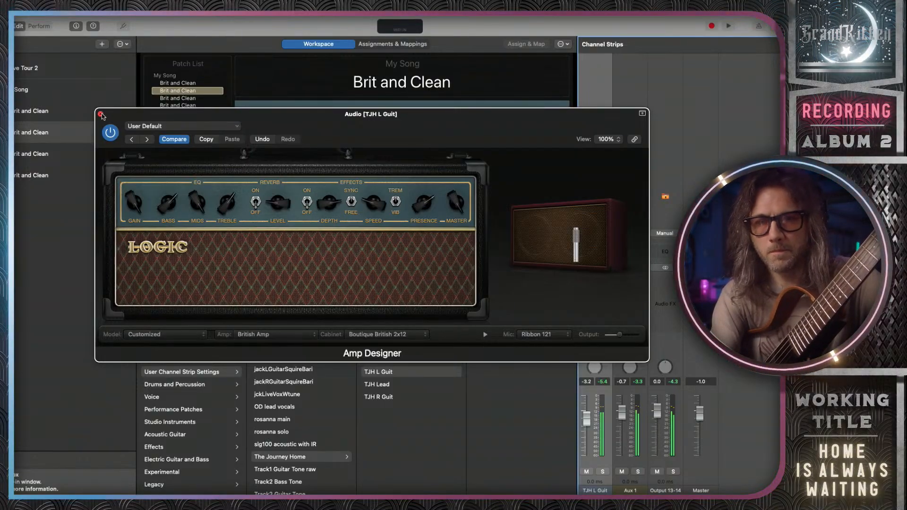
mouse_move(537, 265)
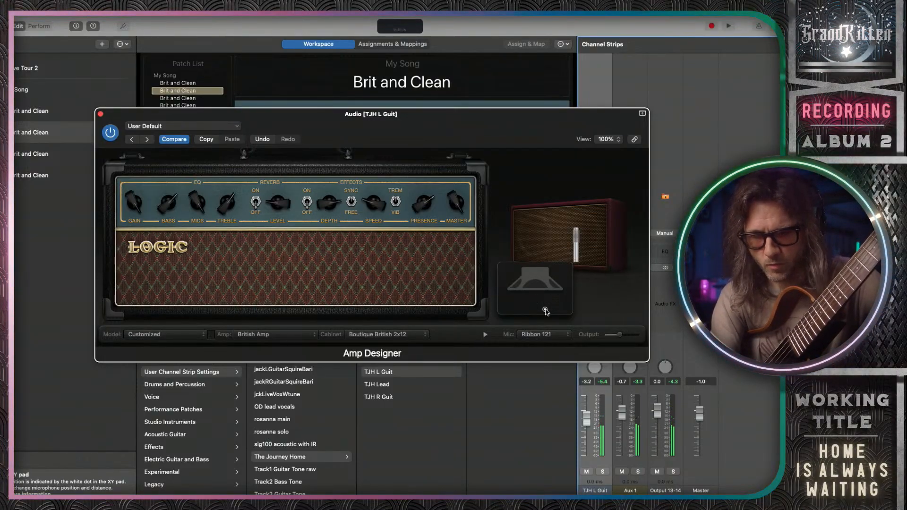
click(548, 334)
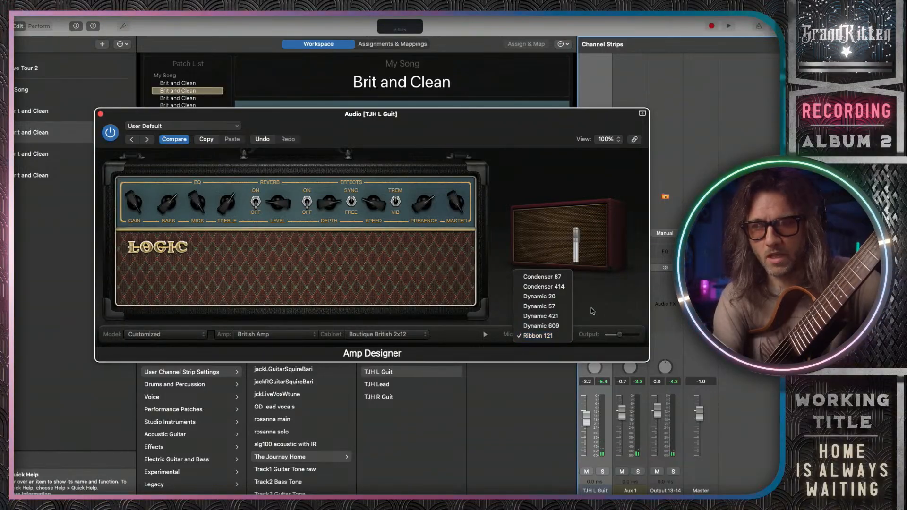
click(584, 248)
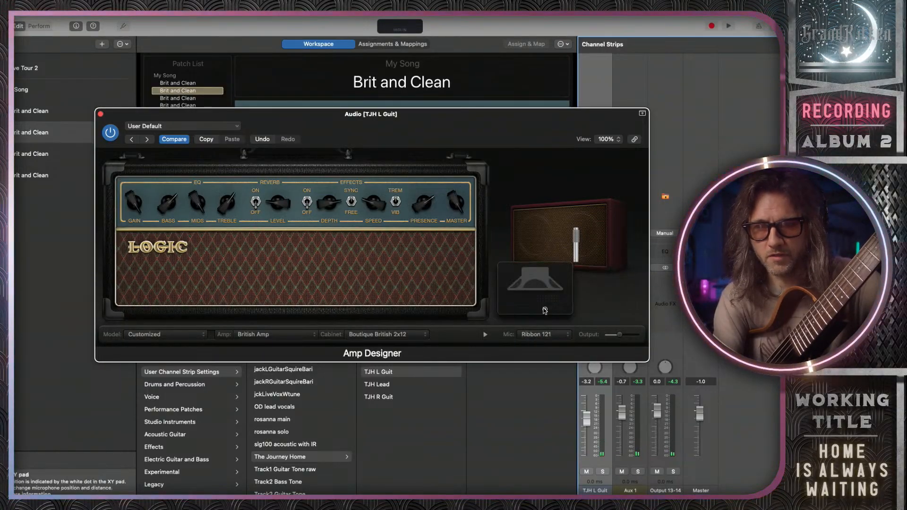
mouse_move(544, 308)
mouse_down()
mouse_move(535, 303)
mouse_move(545, 311)
mouse_up()
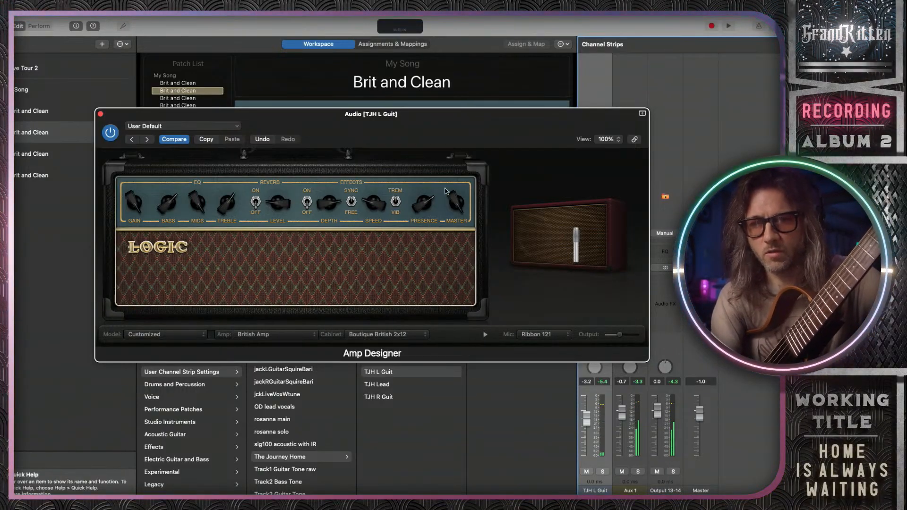
click(100, 114)
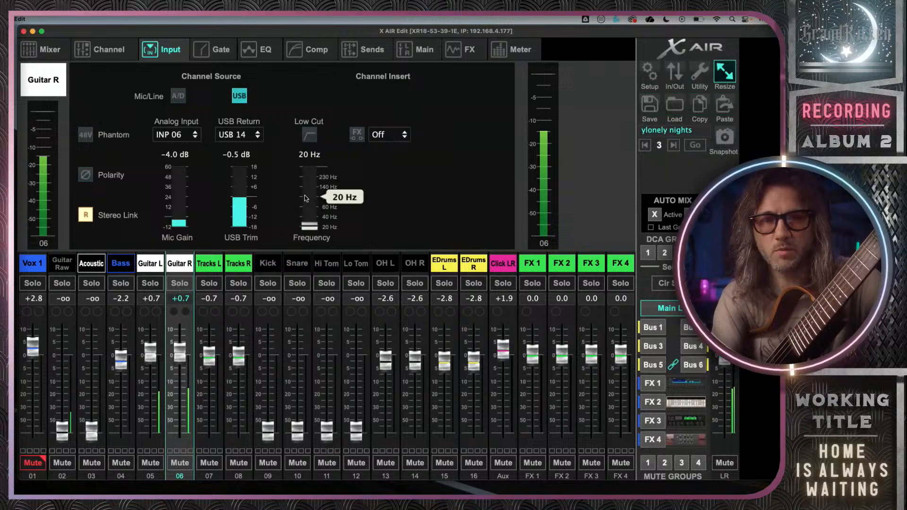
In X AIR Edit, set the mic gain of the Guitar Raw channel to +21.0 dB.
click(64, 265)
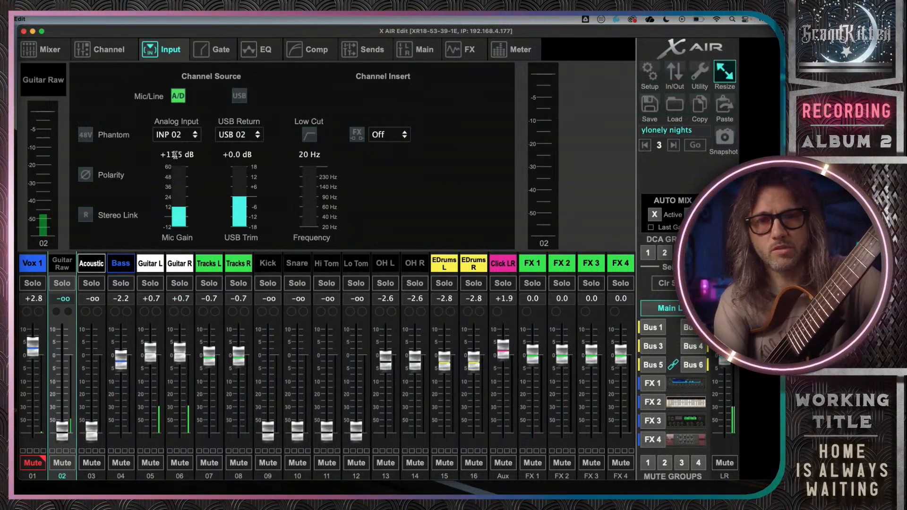
mouse_move(181, 210)
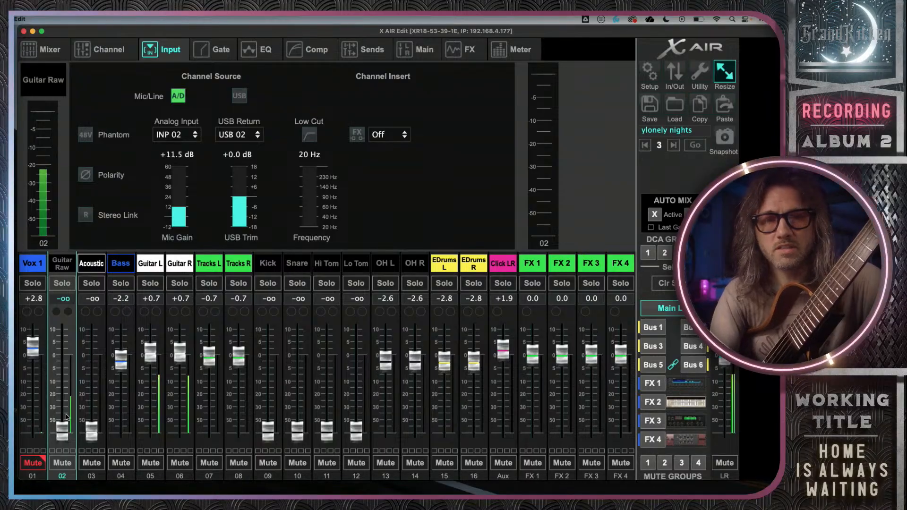
drag(184, 211, 182, 185)
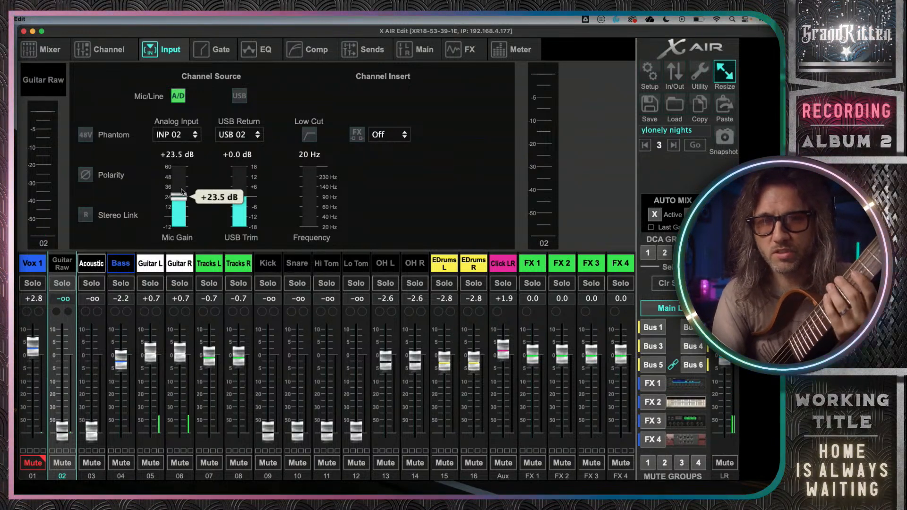
drag(182, 197, 183, 225)
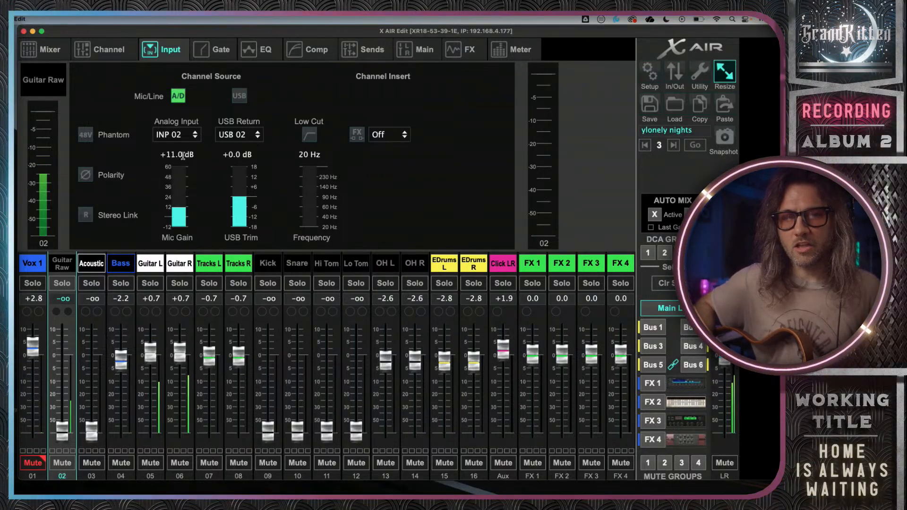
mouse_move(180, 210)
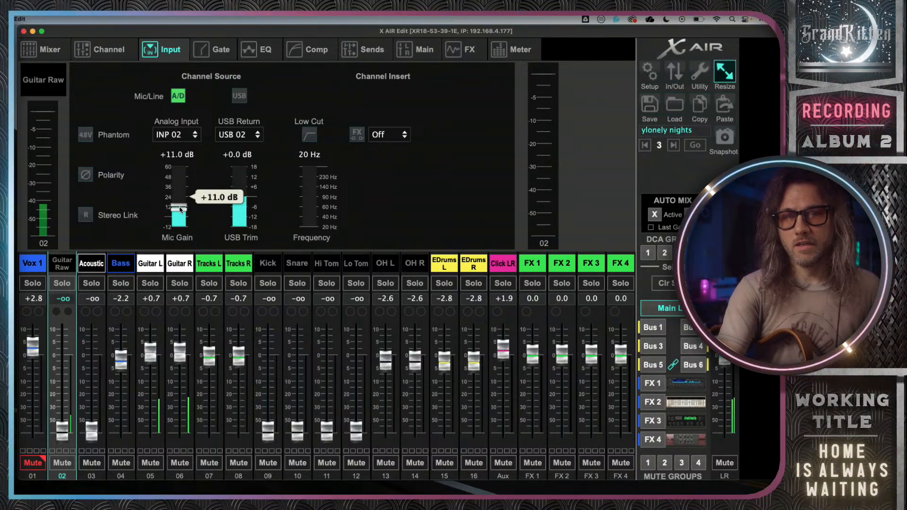
drag(180, 210, 180, 195)
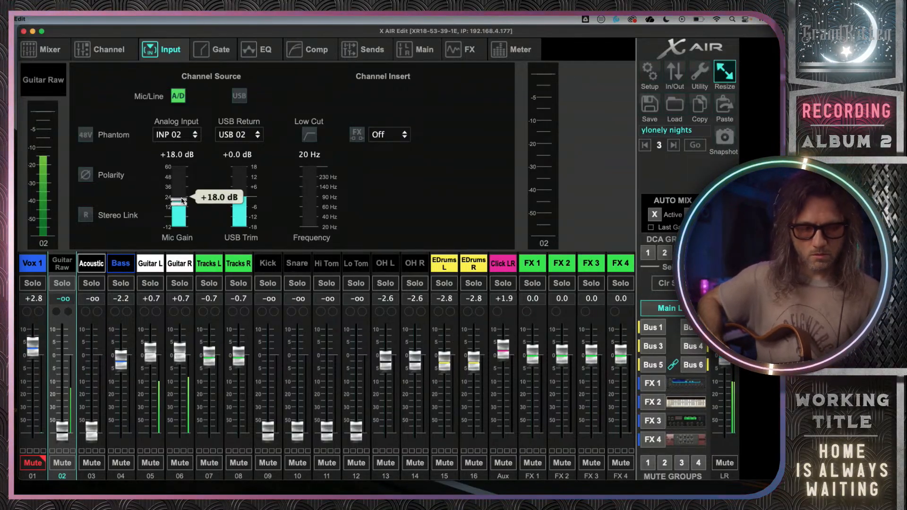
drag(182, 201, 181, 194)
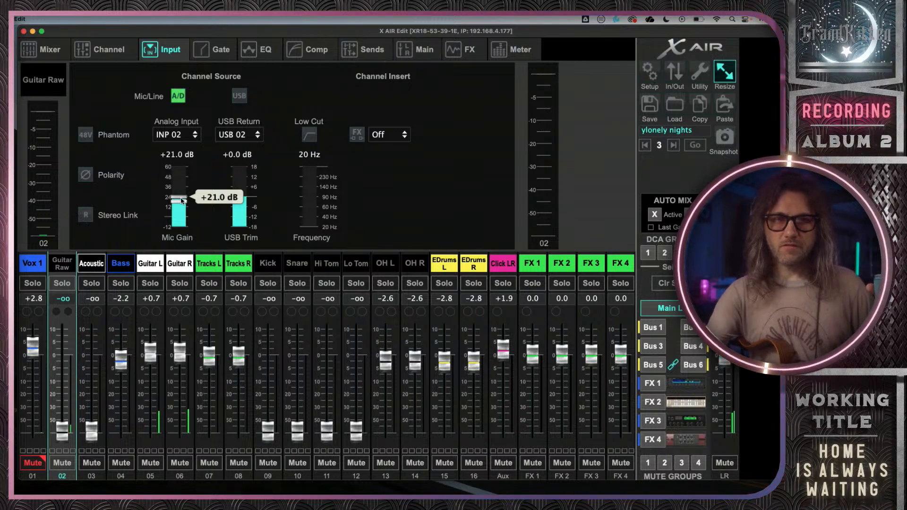
Switch to the Logic Pro project, solo Track2 Guitar Tone on track 34, centre its pan and audition it from bar 105.
key(ctrl+Left)
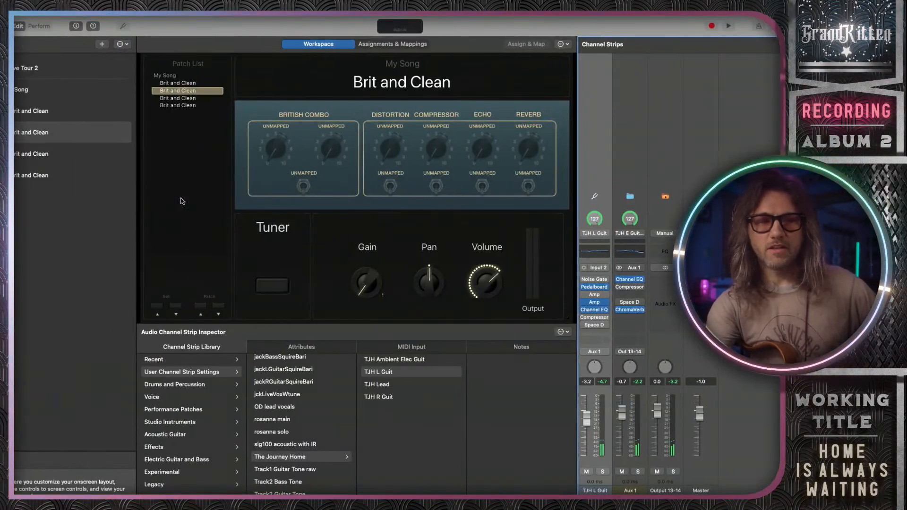
key(ctrl+Left)
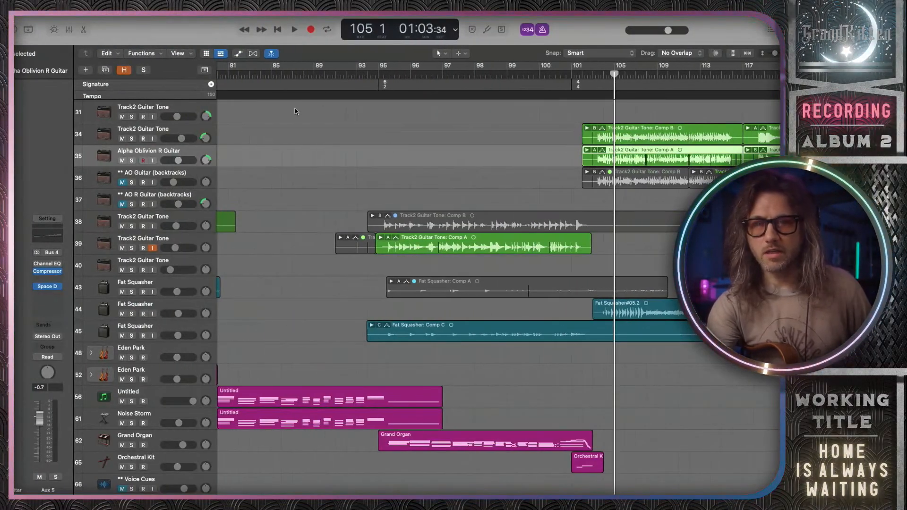
click(133, 140)
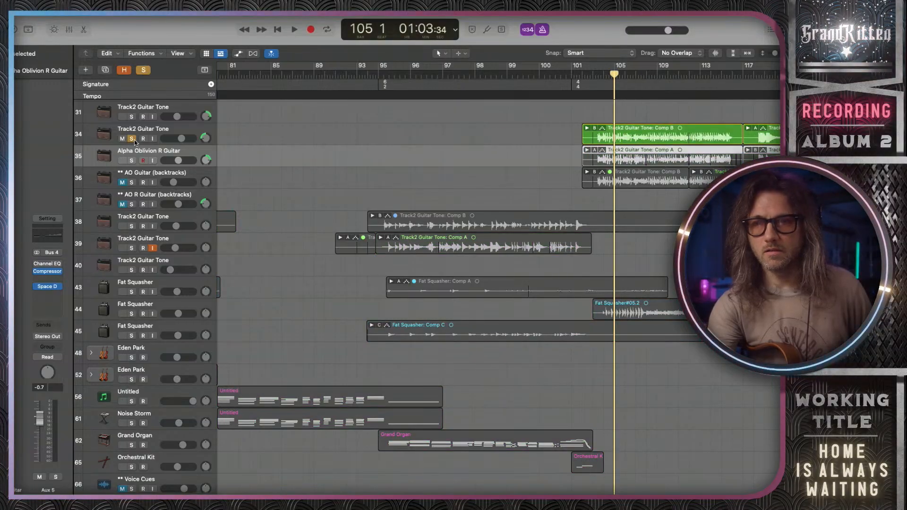
key(space)
click(194, 140)
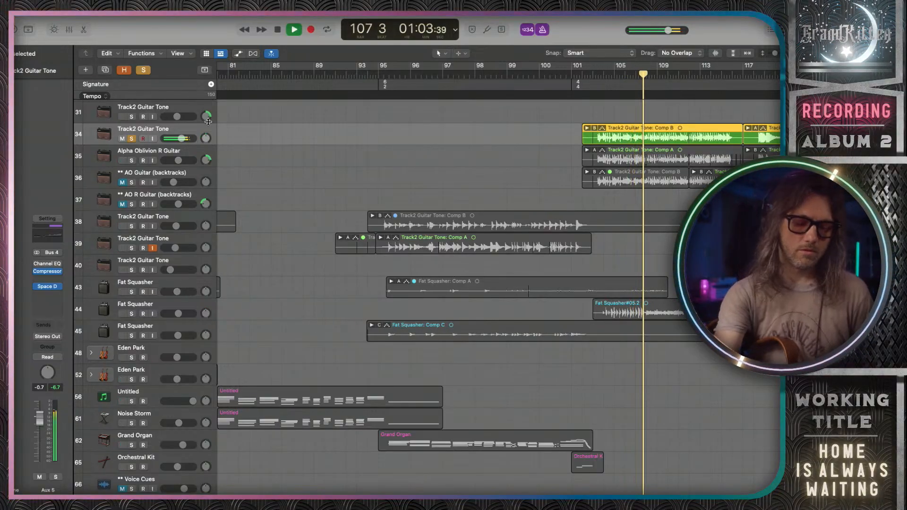
key(space)
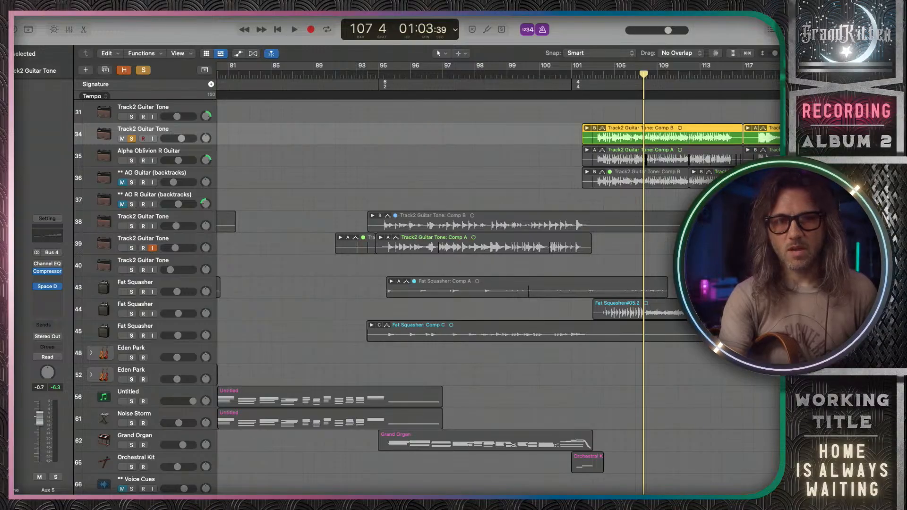
Return to MainStage and review the active amp's settings on the TJH L Guit channel strip.
click(10, 264)
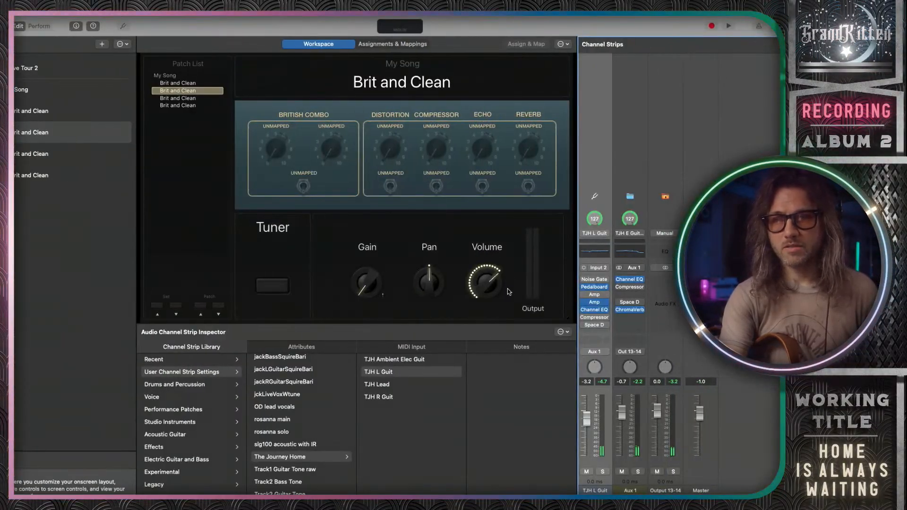
click(594, 302)
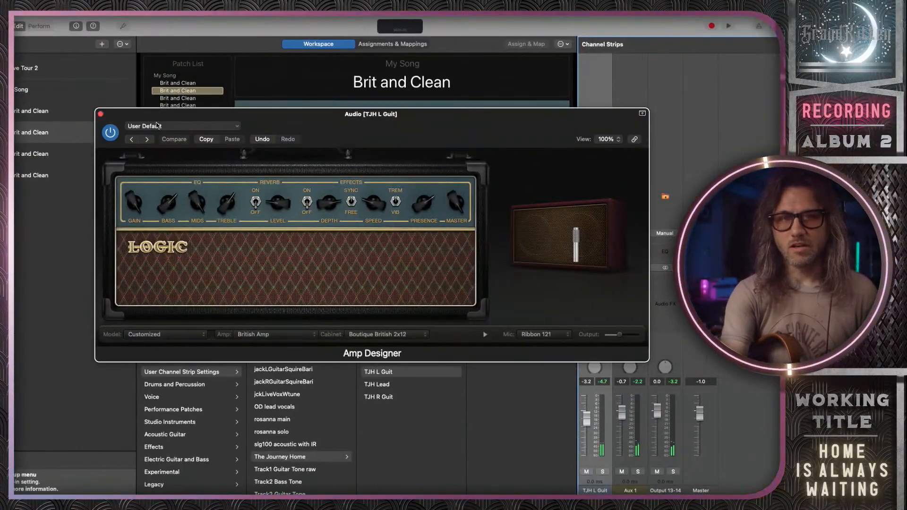
click(100, 114)
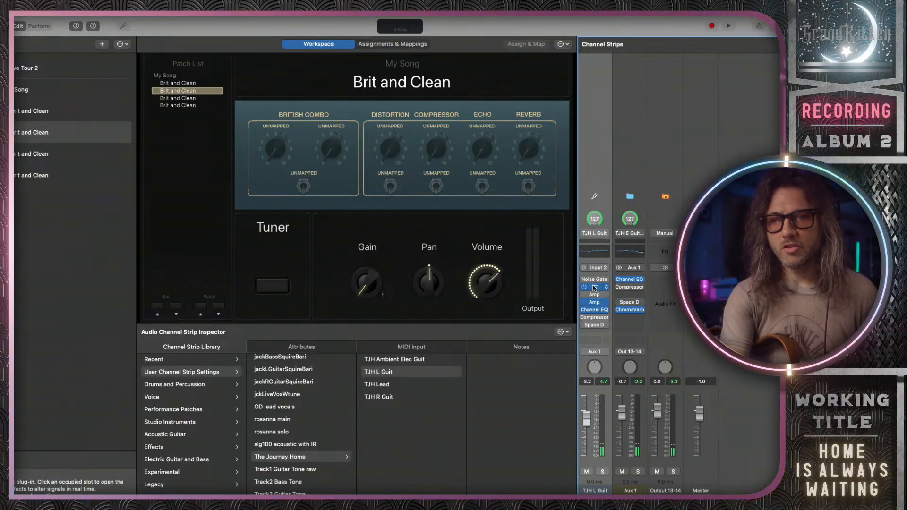
Insert a stereo Gain plug-in between the Noise Gate and Pedalboard on the TJH L Guit strip and set its gain to +6.0 dB.
click(604, 286)
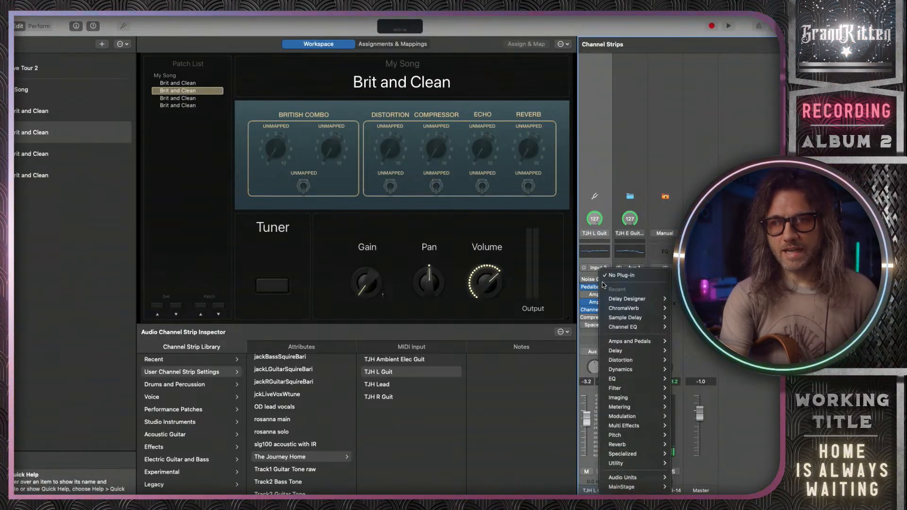
mouse_move(652, 446)
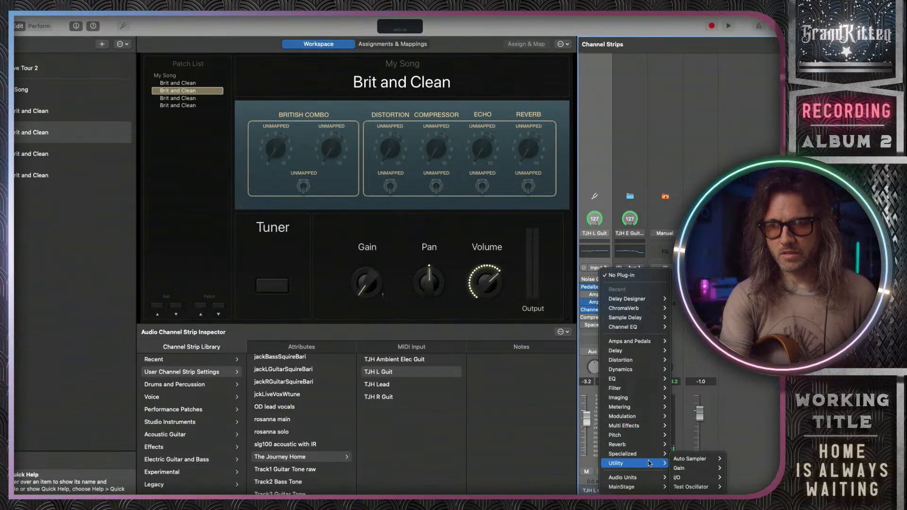
mouse_move(650, 466)
mouse_move(690, 469)
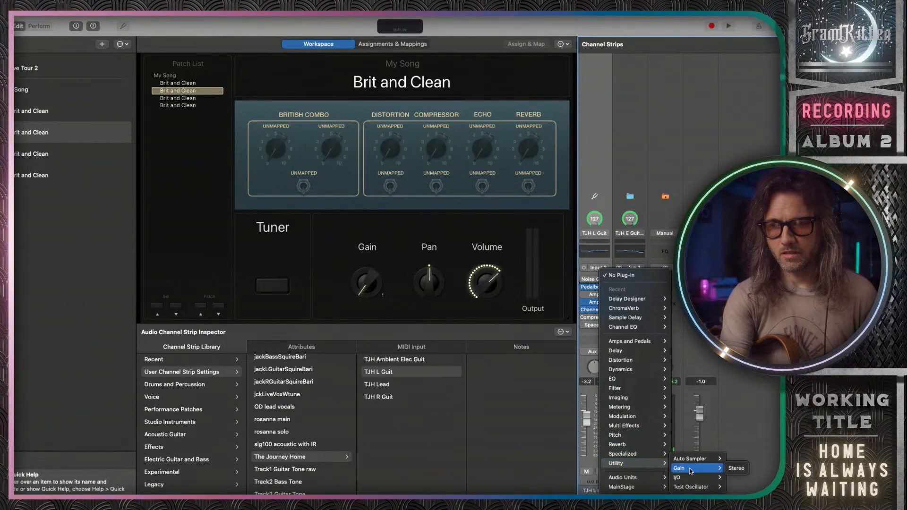
click(738, 471)
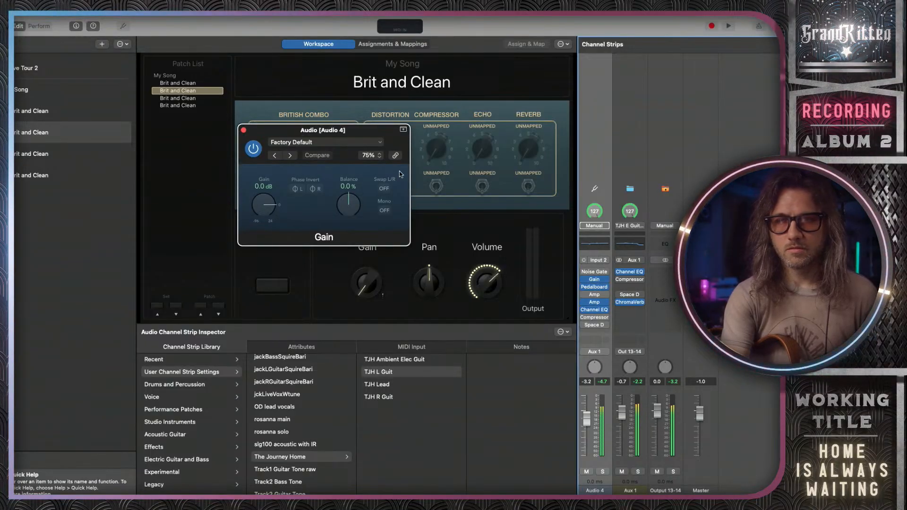
drag(263, 211, 263, 206)
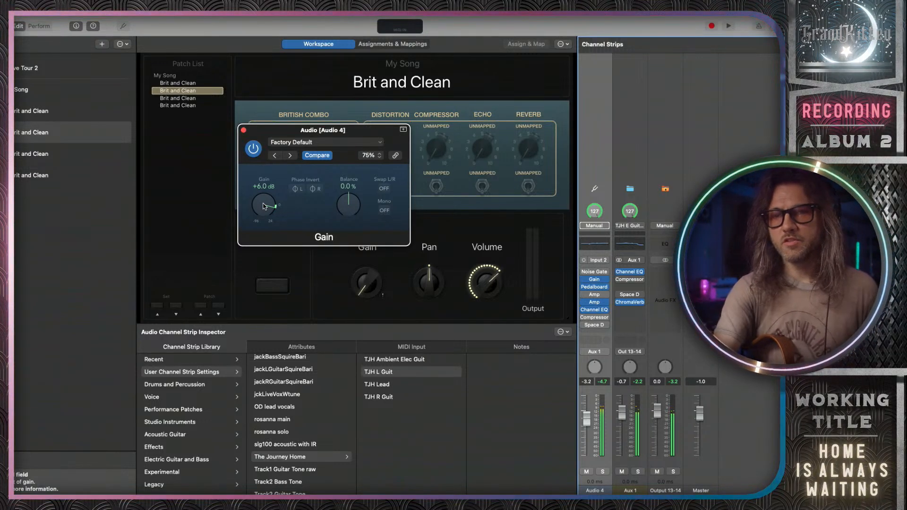
Compare the guitar tone with the Gain plug-in bypassed and enabled, leave it enabled and close its window.
click(255, 150)
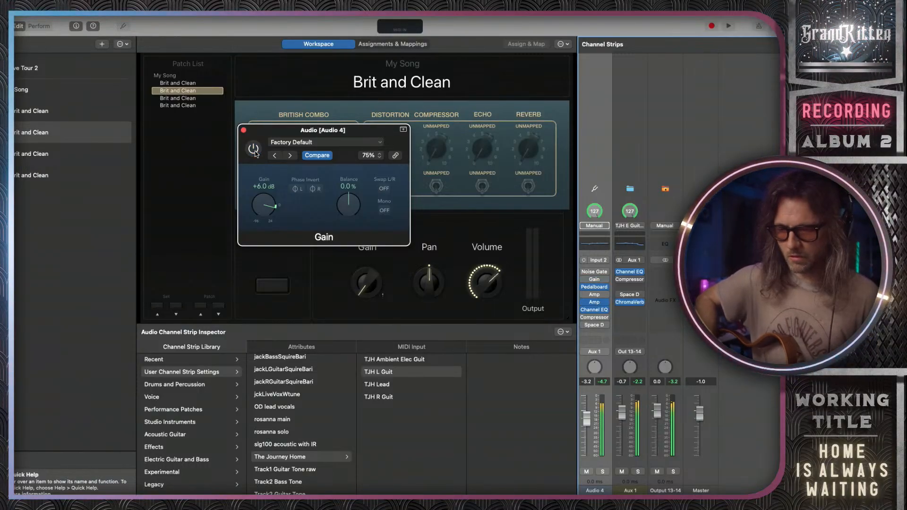
click(254, 150)
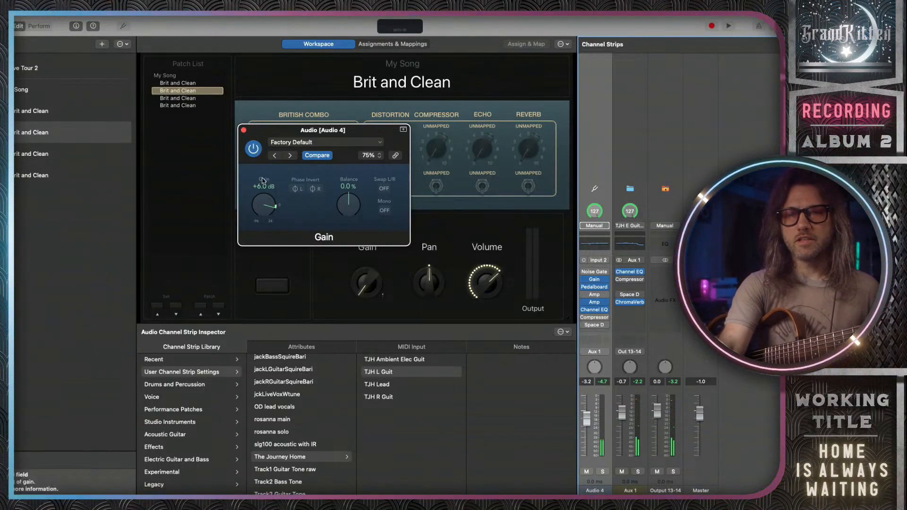
click(258, 152)
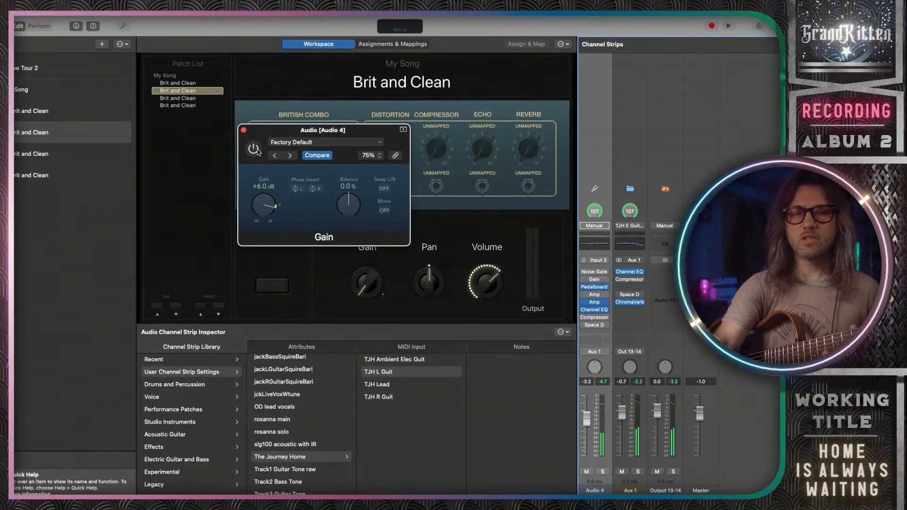
click(254, 150)
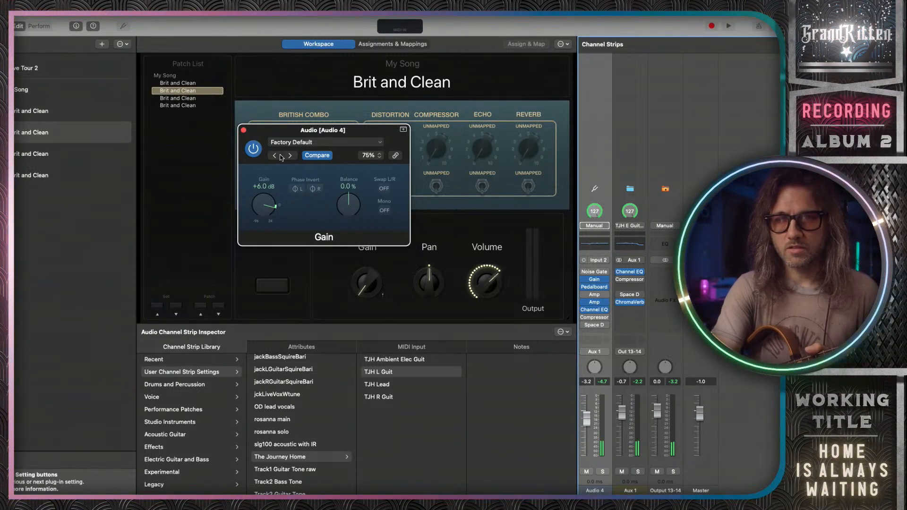
click(244, 130)
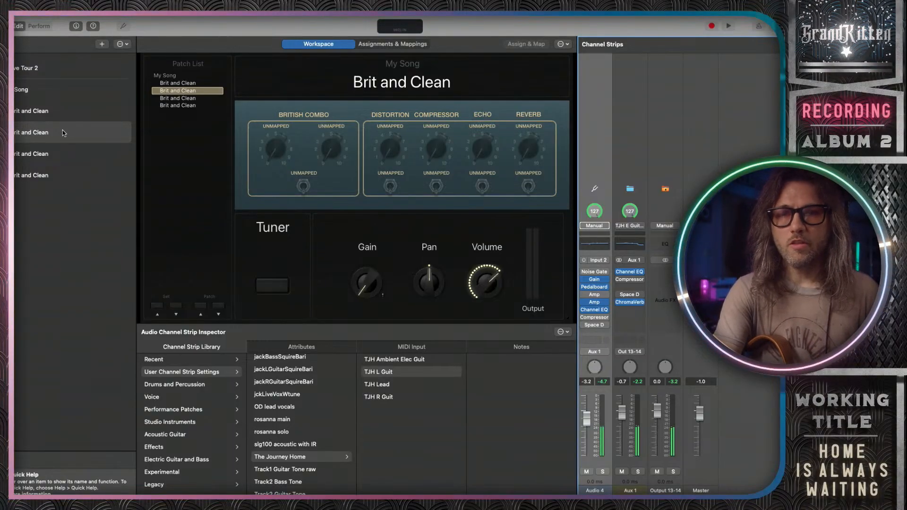
Rename the second Brit and Clean patch in the MainStage patch list as The Journey Home.
click(43, 133)
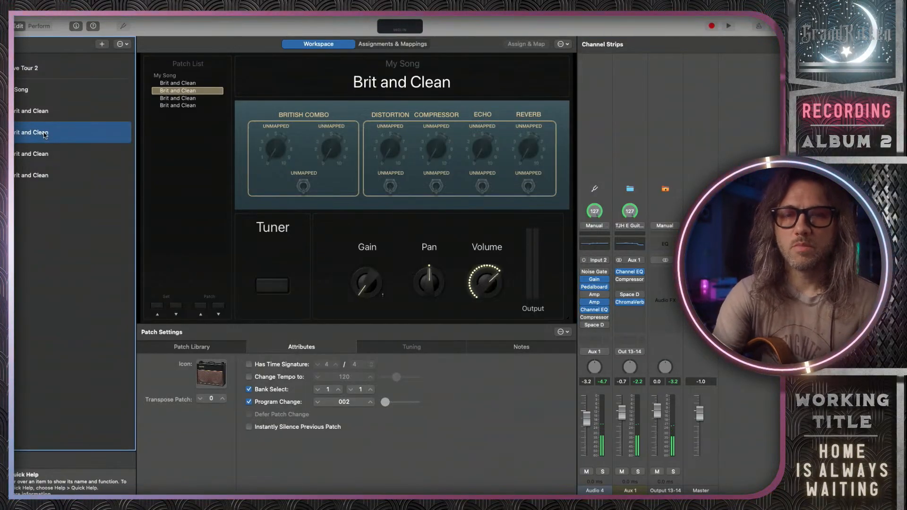
right_click(45, 135)
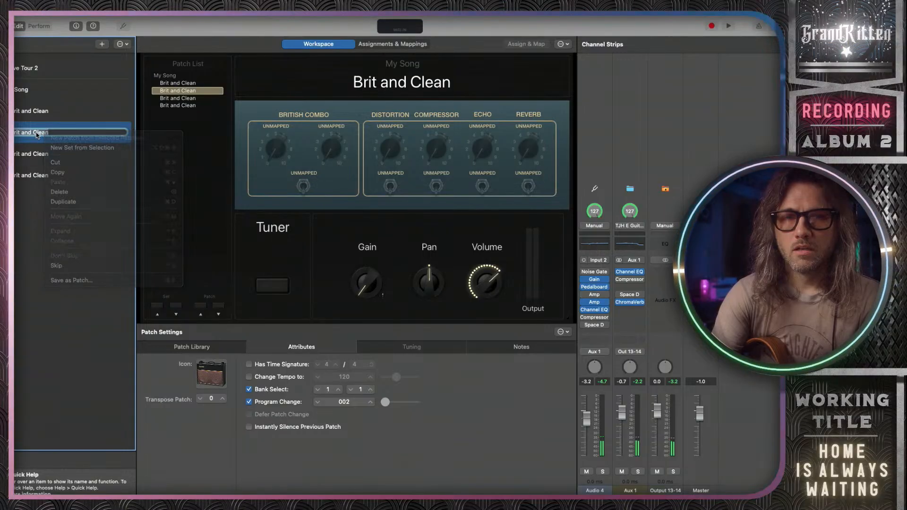
click(36, 132)
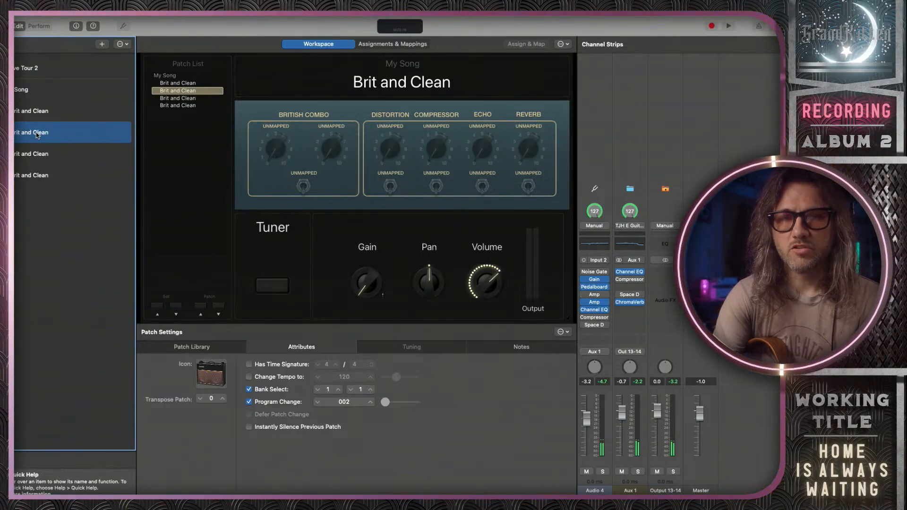
right_click(41, 135)
double_click(31, 133)
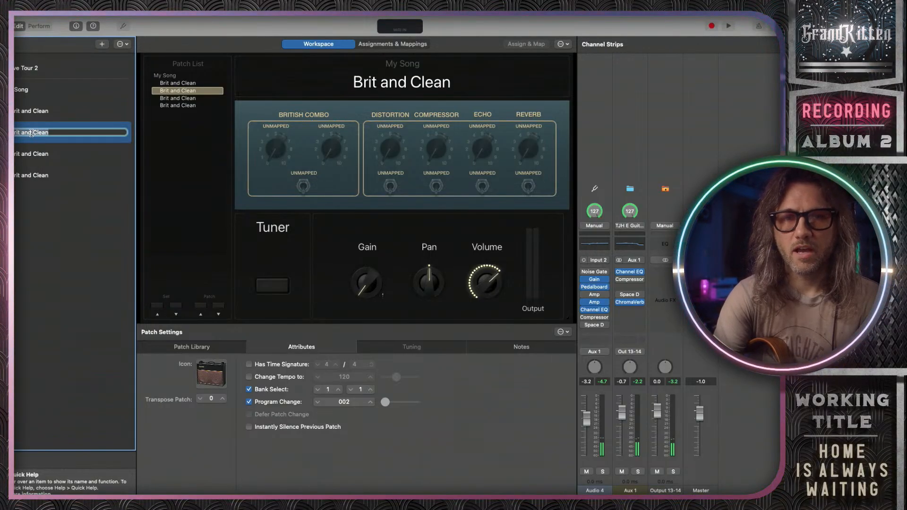
drag(52, 133, 12, 132)
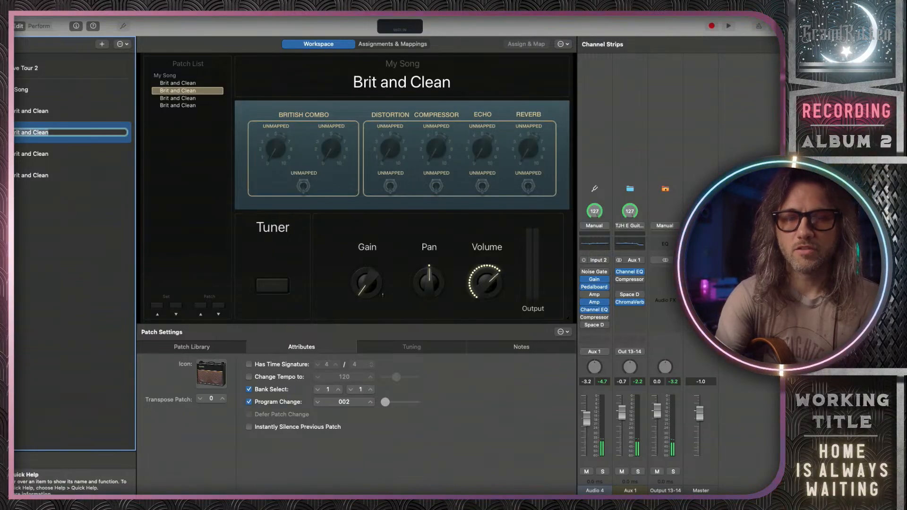
text(He)
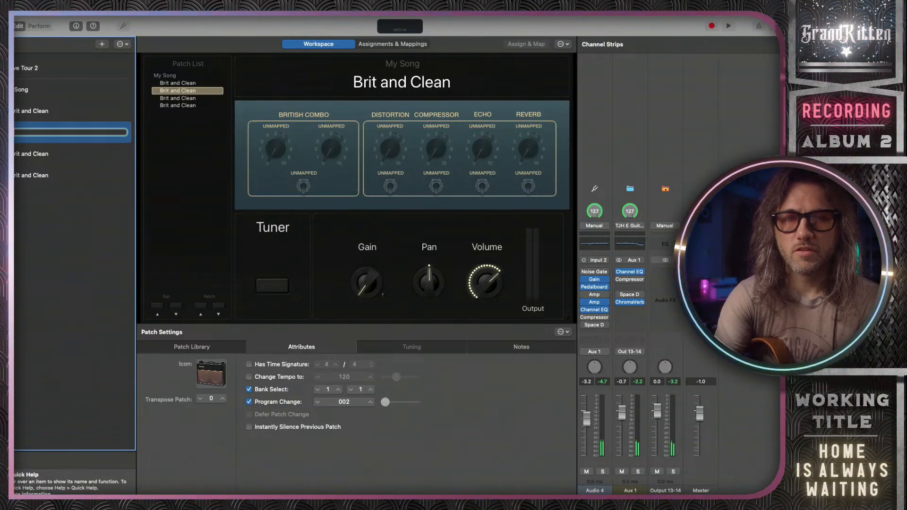
text( Journ)
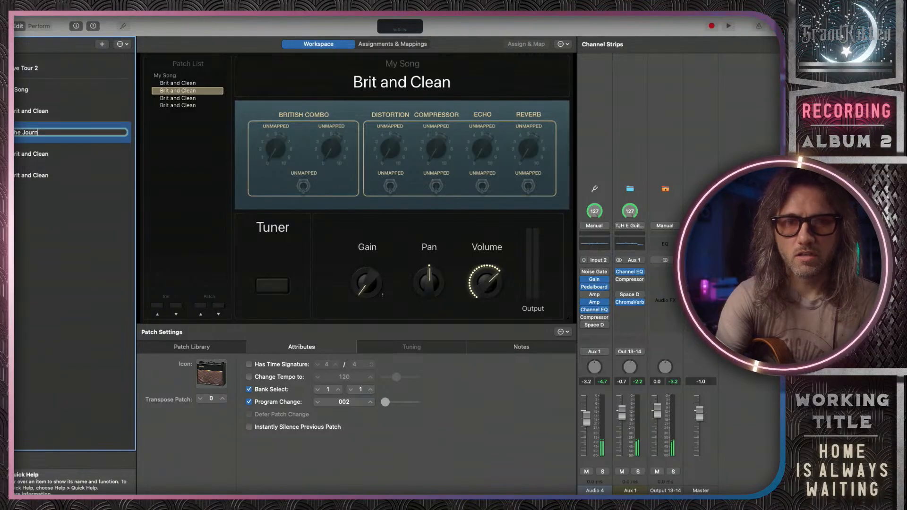
text(ey Home)
key(Return)
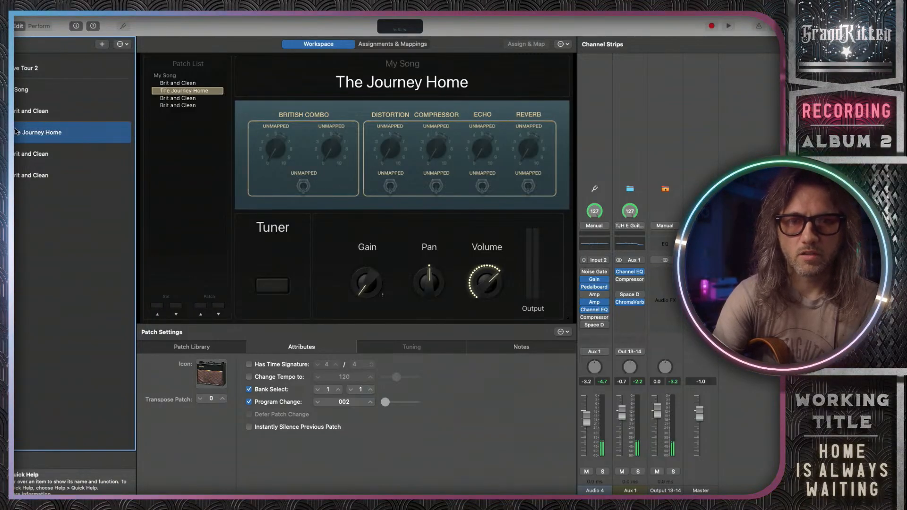
Move The Journey Home patch to the start of My Song and set its program change to 001.
drag(24, 136, 22, 103)
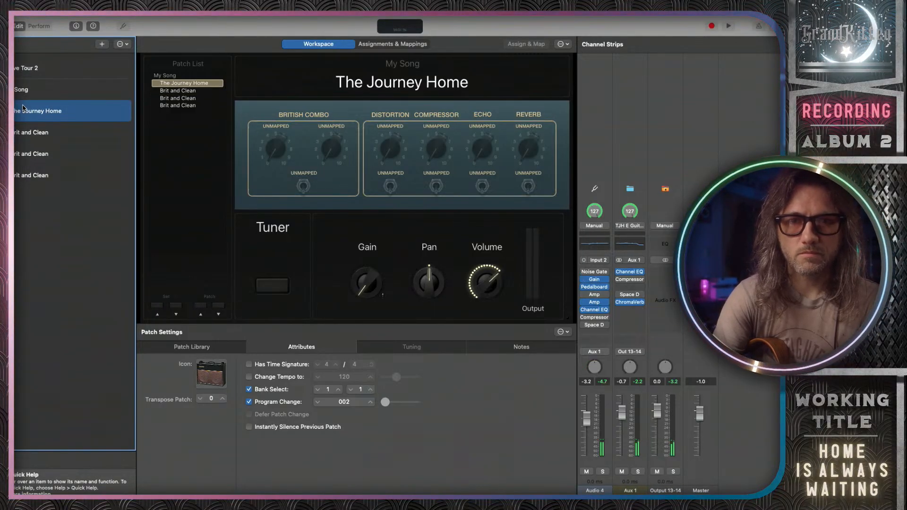
click(318, 402)
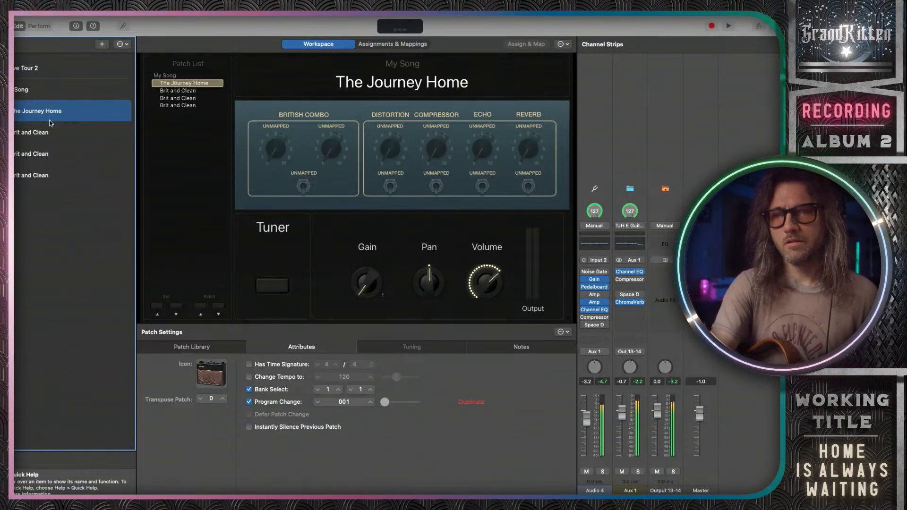
Switch to X AIR Edit and review the input source and USB trim of the Guitar L, Tracks L, OH and EDrums channels.
key(ctrl+Right)
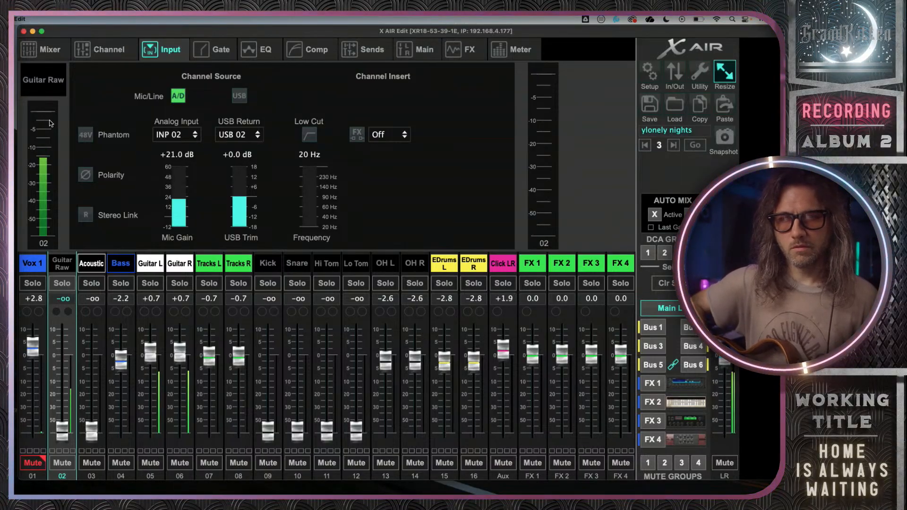
click(147, 270)
mouse_move(243, 218)
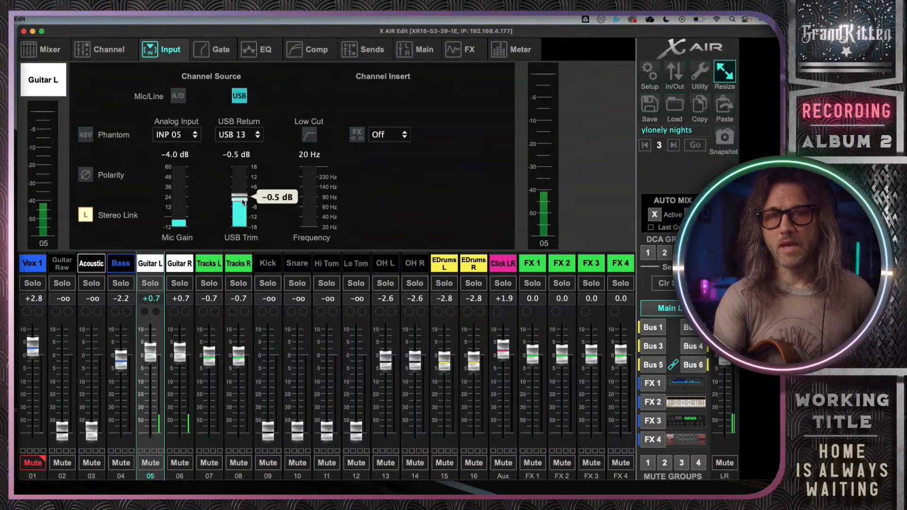
click(206, 265)
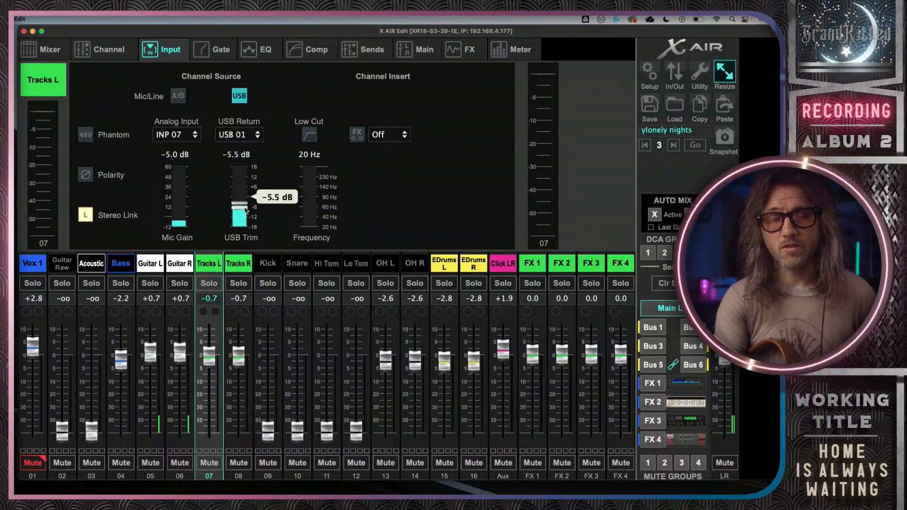
click(384, 264)
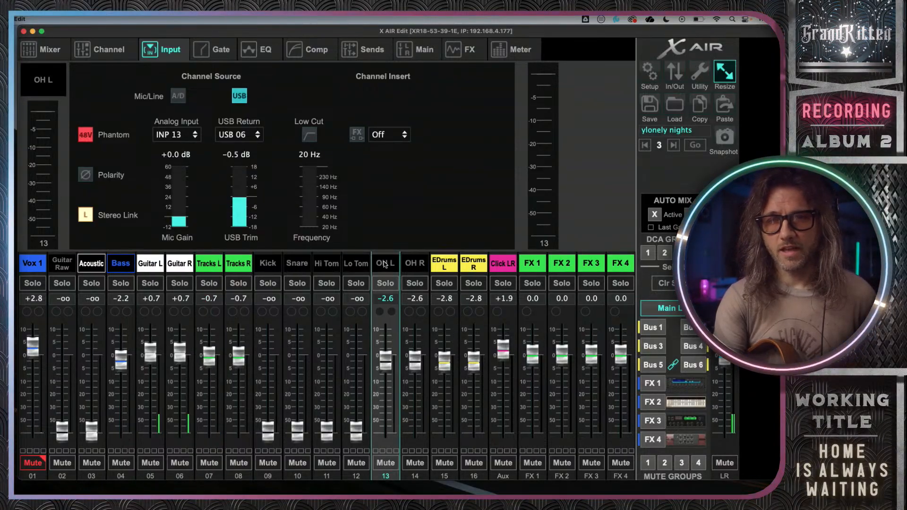
click(415, 265)
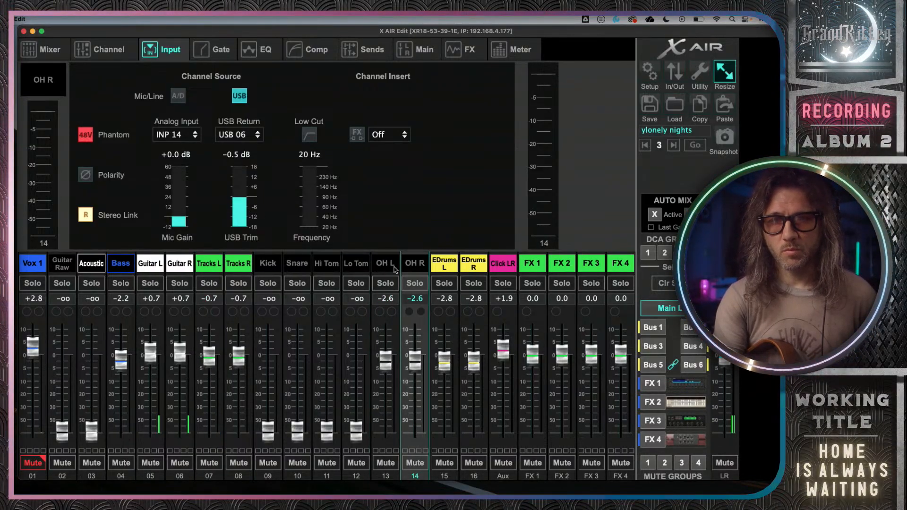
click(389, 269)
click(445, 263)
click(473, 268)
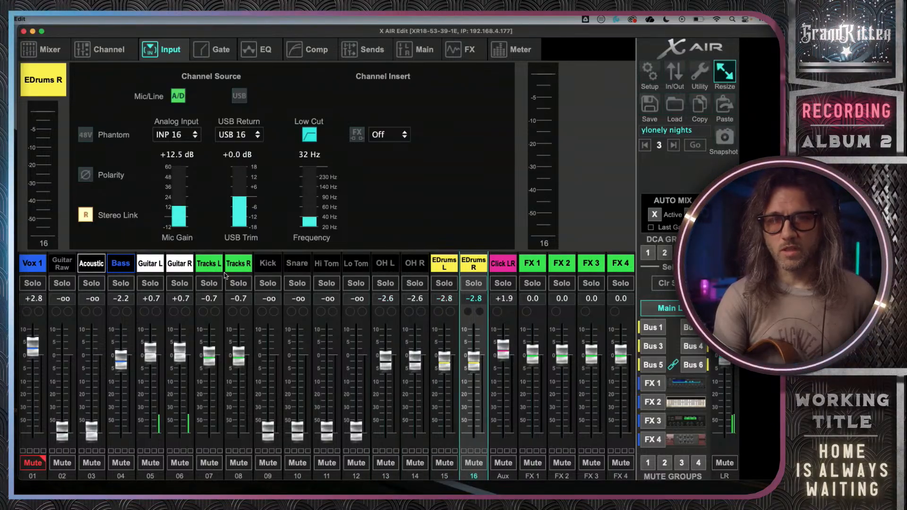
click(159, 264)
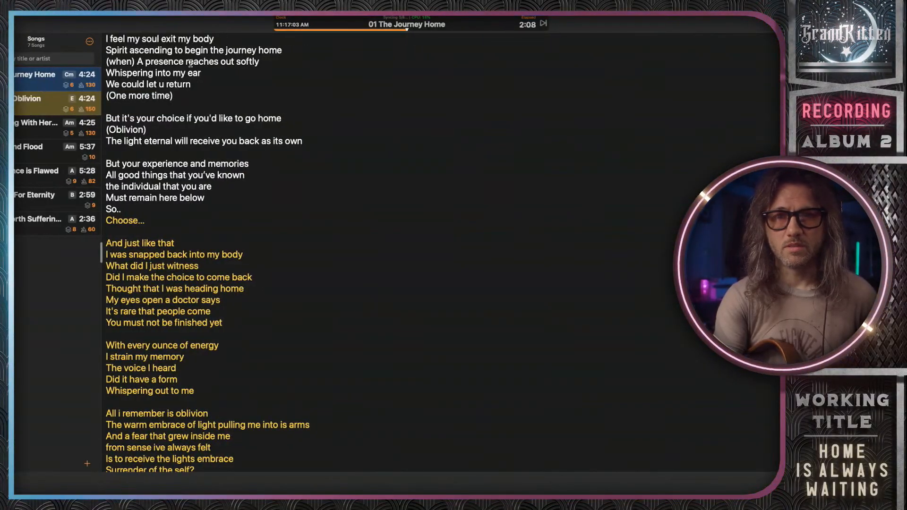
In Stage Traxx 4, stop the song, leave full screen, and move and enlarge the window to fill the desktop.
click(408, 29)
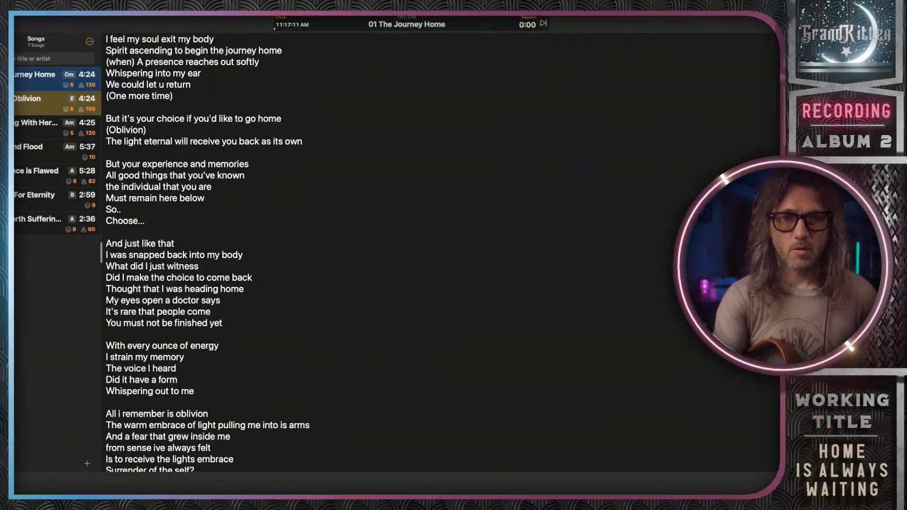
click(4, 27)
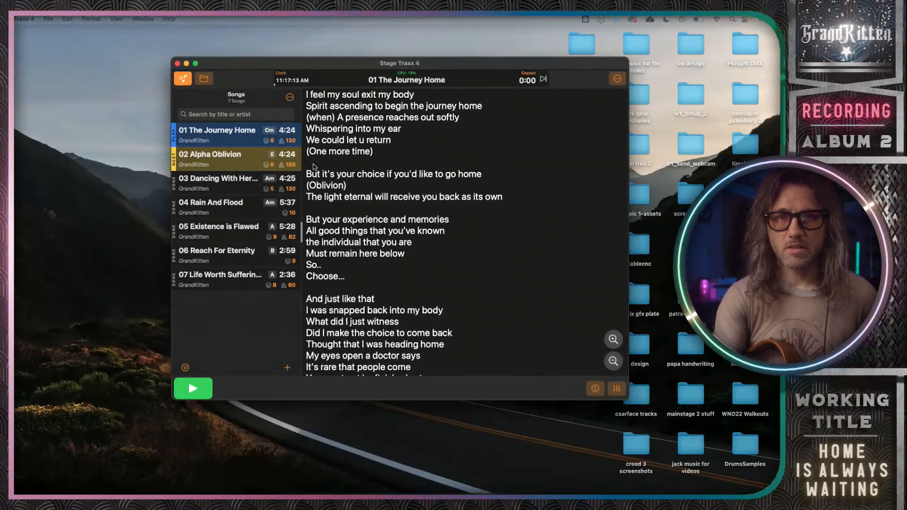
key(ctrl+Up)
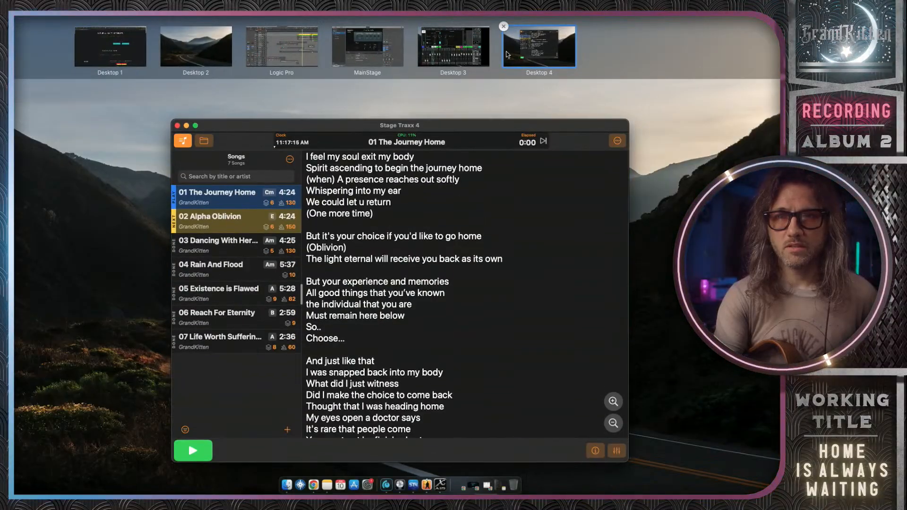
click(434, 201)
drag(371, 63, 211, 31)
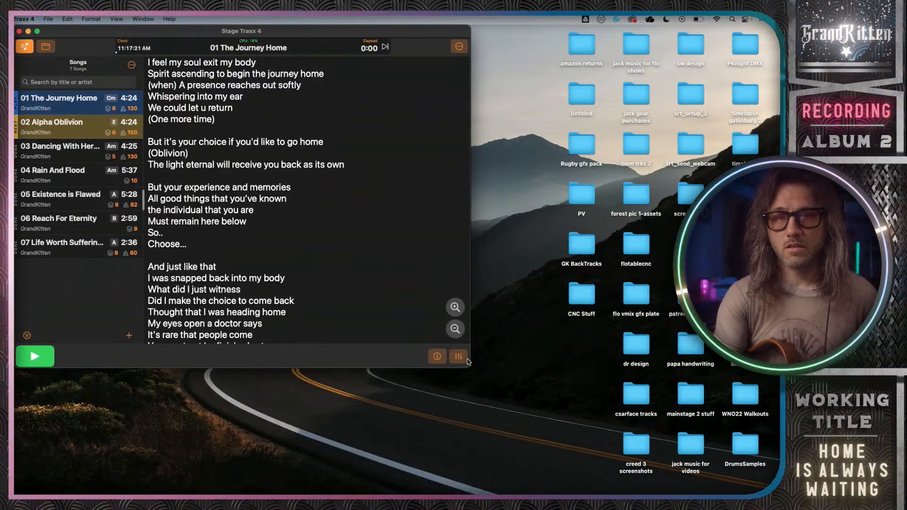
drag(468, 362, 776, 494)
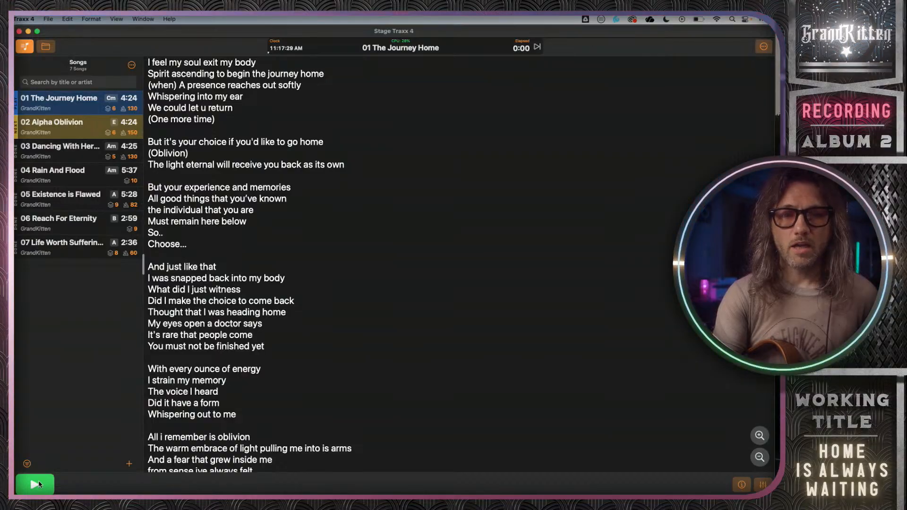
Play 01 The Journey Home and check the Tracks L, Click LR and Tracks R inputs in X AIR Edit.
click(35, 484)
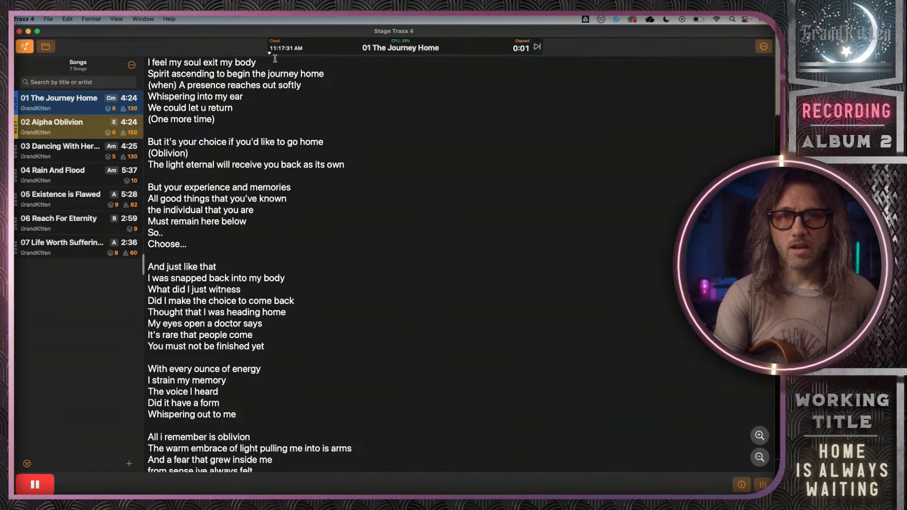
key(ctrl+Left)
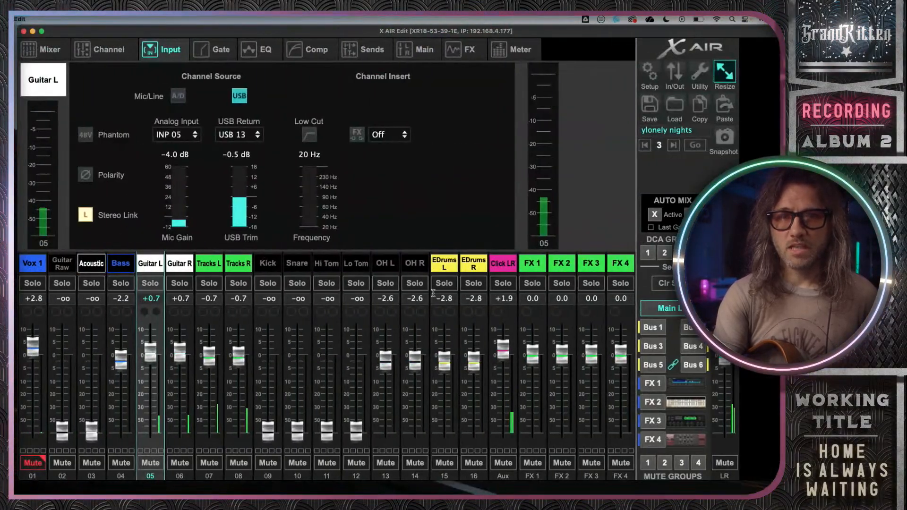
click(215, 265)
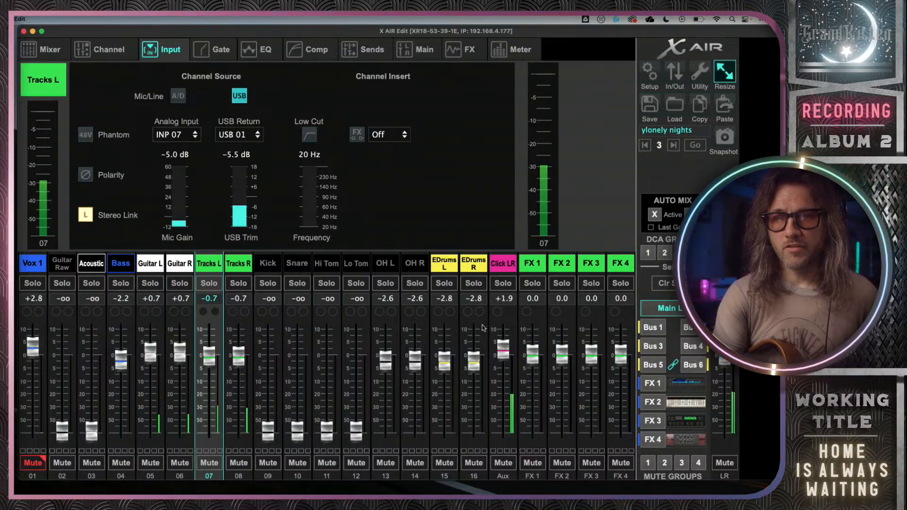
click(505, 270)
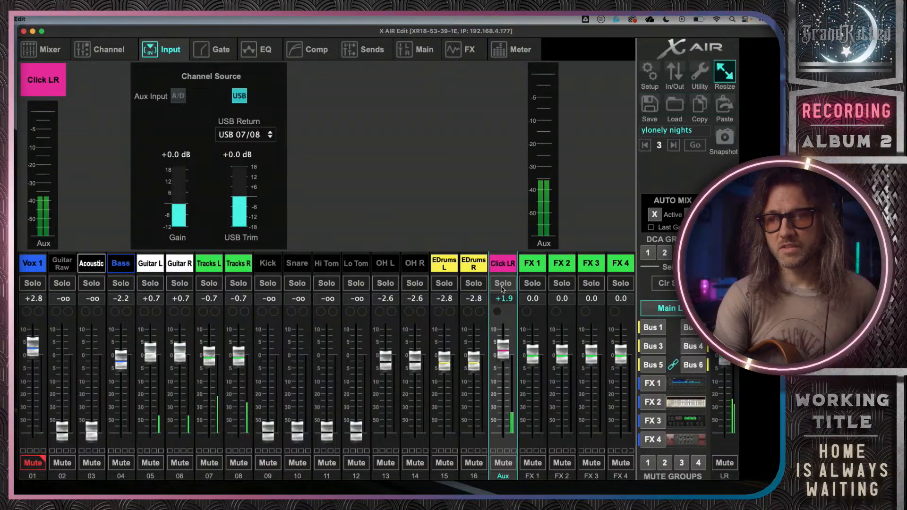
click(244, 266)
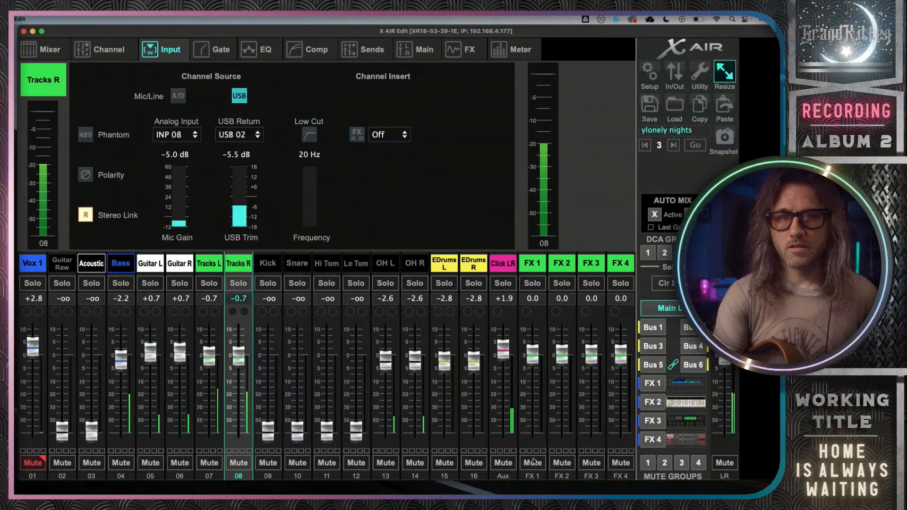
Toggle the mutes of the Click LR, OH L and OH R channels to identify their signals during playback.
click(503, 463)
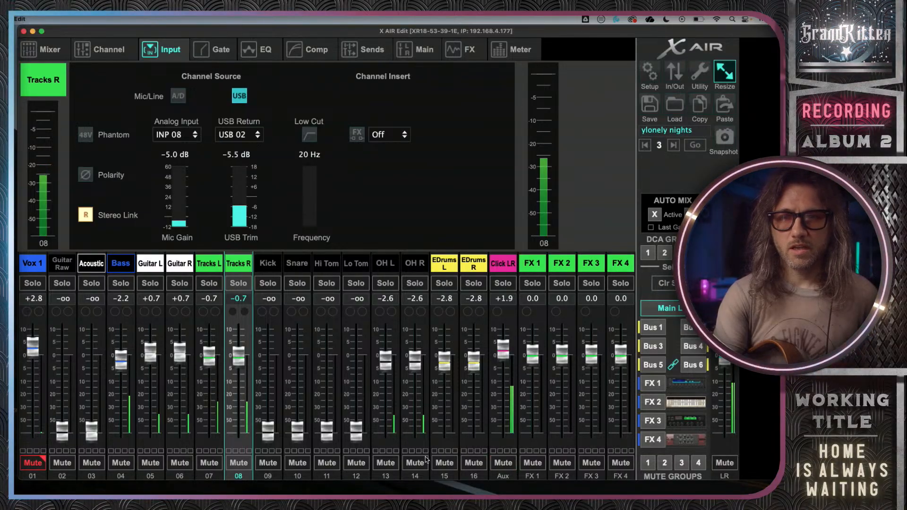
click(386, 463)
click(415, 463)
click(415, 463)
Set the OH L and OH R faders to +0.7 dB, the Tracks faders to -0.6 dB and the Bass fader to 0.0 dB.
double_click(418, 360)
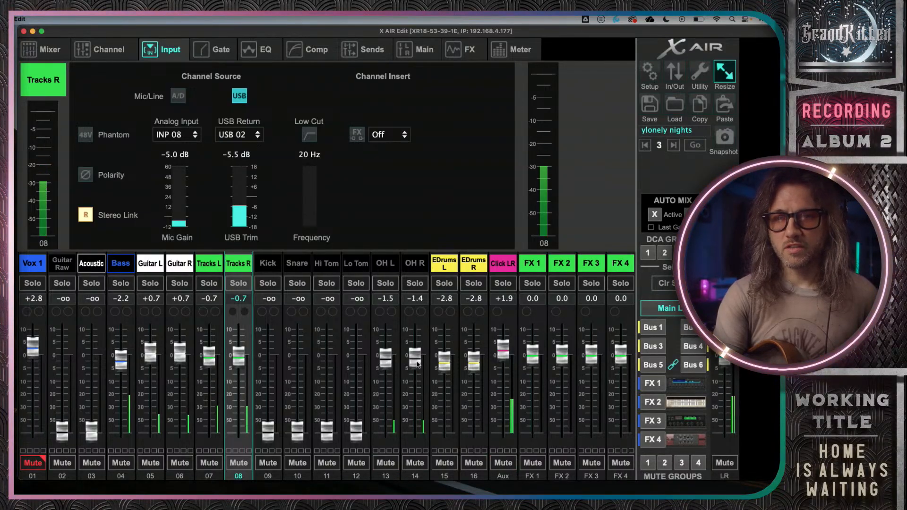
mouse_move(418, 360)
mouse_down()
mouse_move(417, 341)
mouse_move(418, 360)
mouse_up()
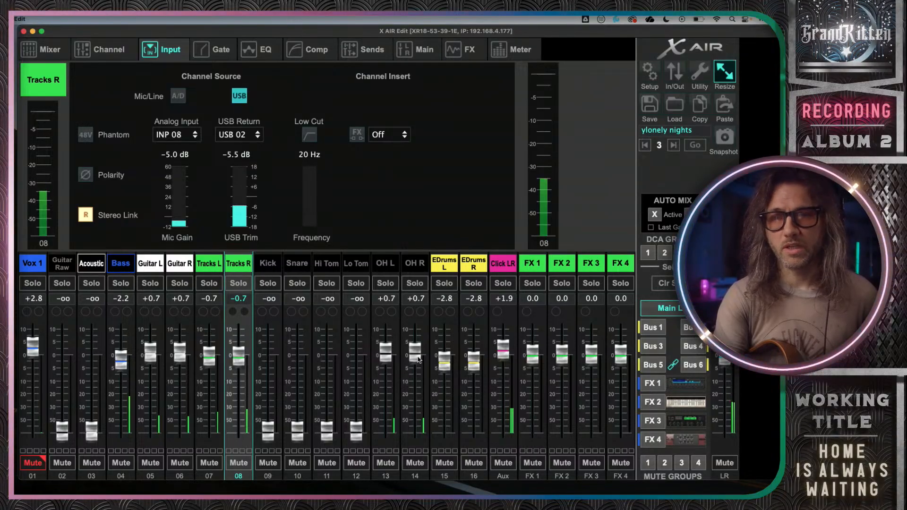
mouse_move(239, 357)
mouse_down()
mouse_move(241, 447)
mouse_move(242, 357)
mouse_up()
mouse_move(124, 364)
mouse_down()
mouse_move(122, 437)
mouse_move(122, 325)
mouse_move(126, 362)
mouse_up()
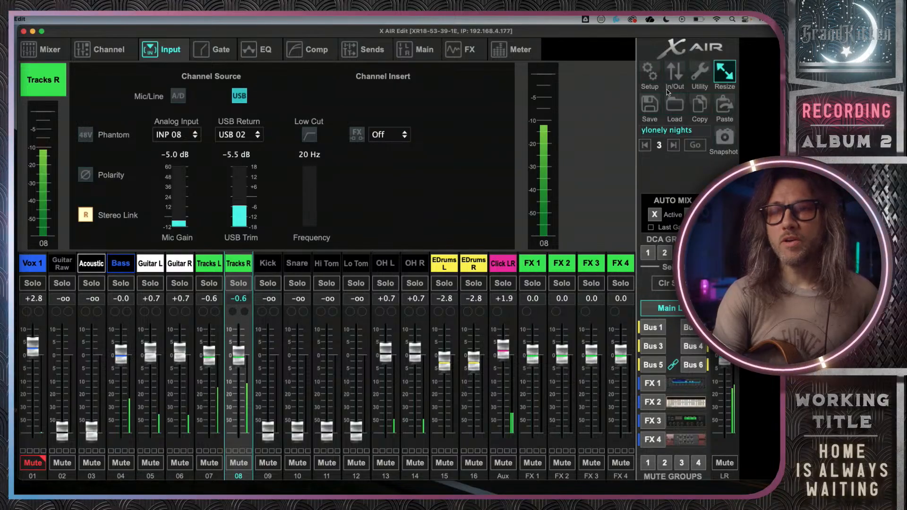
Open the mixer's Ultranet output routing matrix, and pause The Journey Home in Stage Traxx 4.
click(675, 72)
click(325, 105)
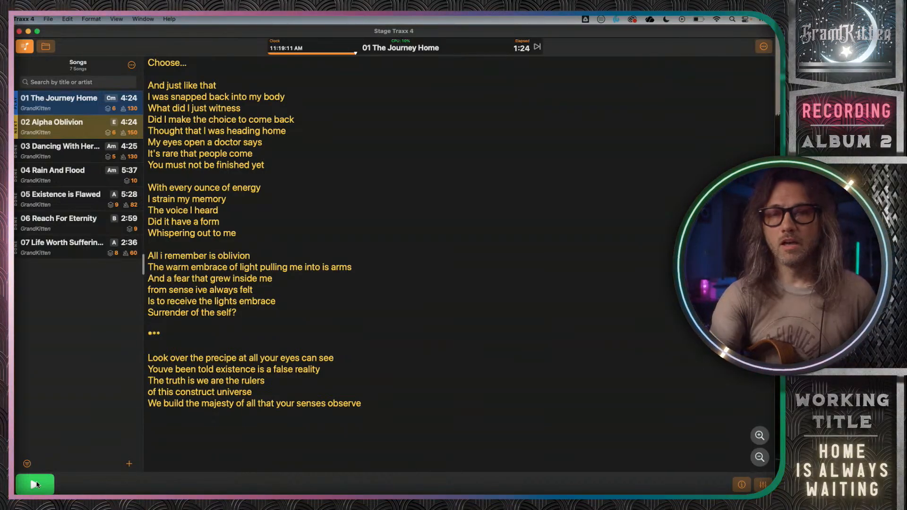
In X AIR Edit, route channel 01 to Ultranet 1 with the Analog tap and to Ultranet 2 with the Pre Fader tap.
key(ctrl+Left)
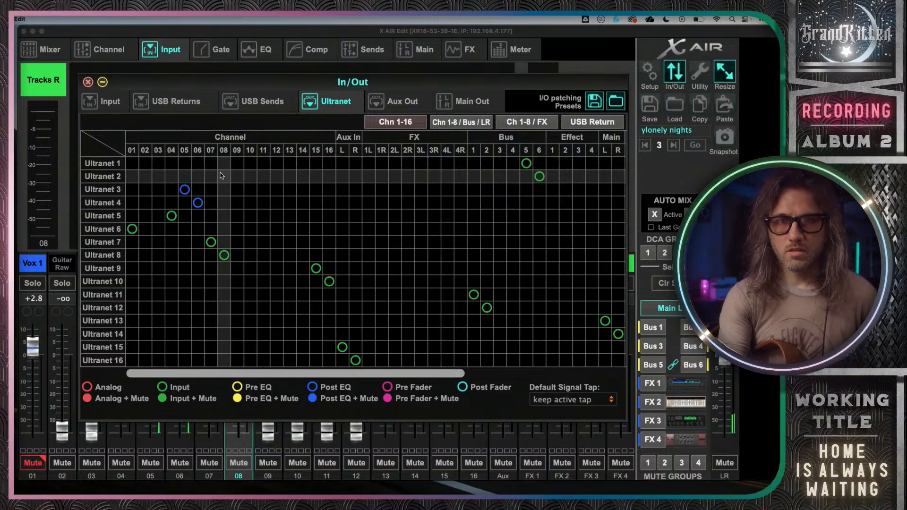
click(132, 164)
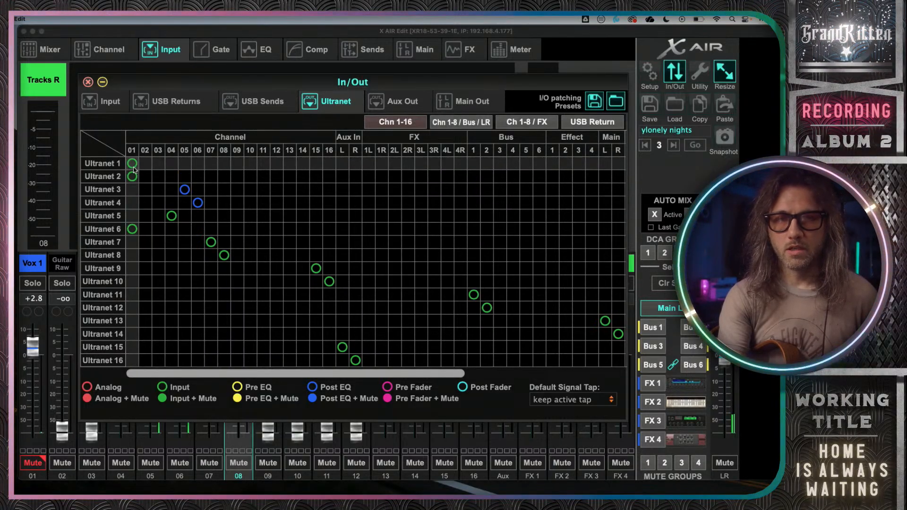
right_click(134, 169)
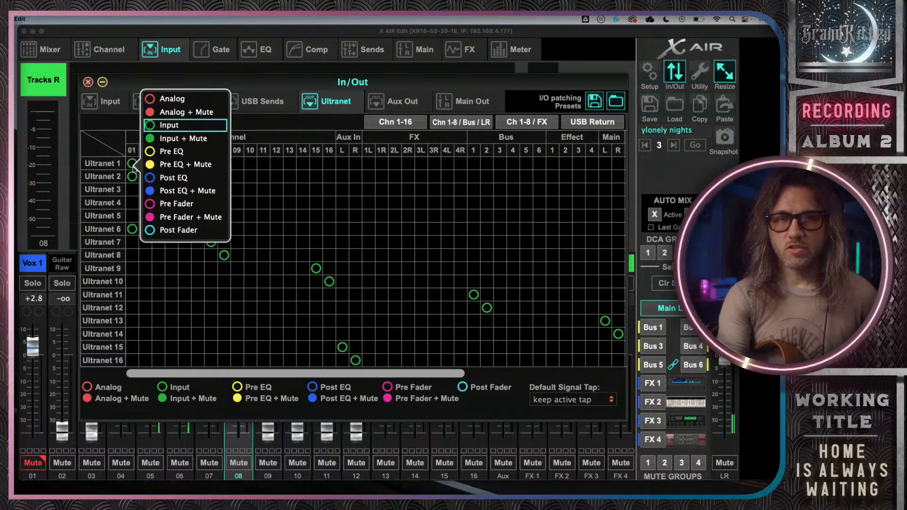
click(152, 100)
right_click(132, 176)
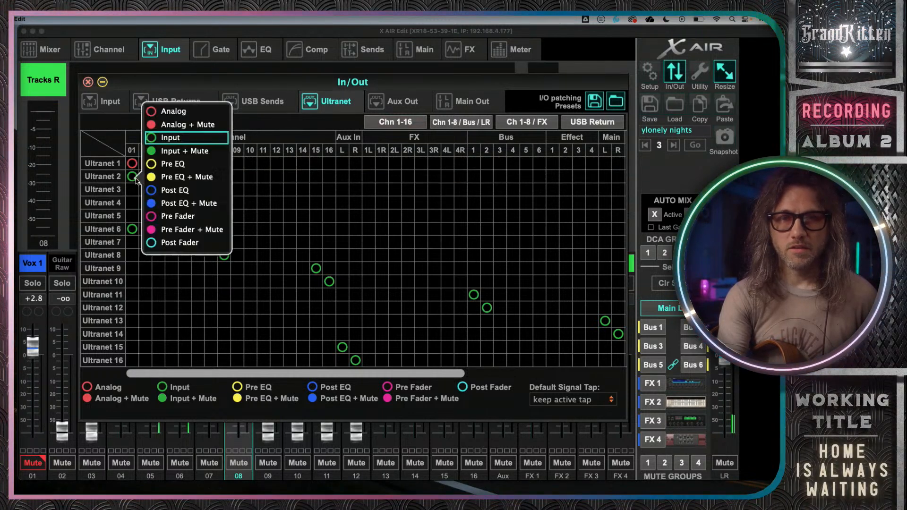
click(152, 216)
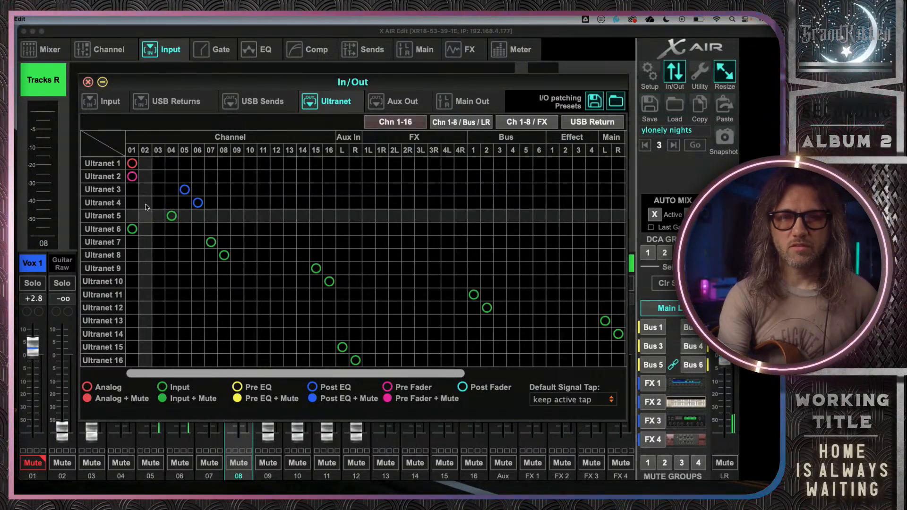
right_click(133, 165)
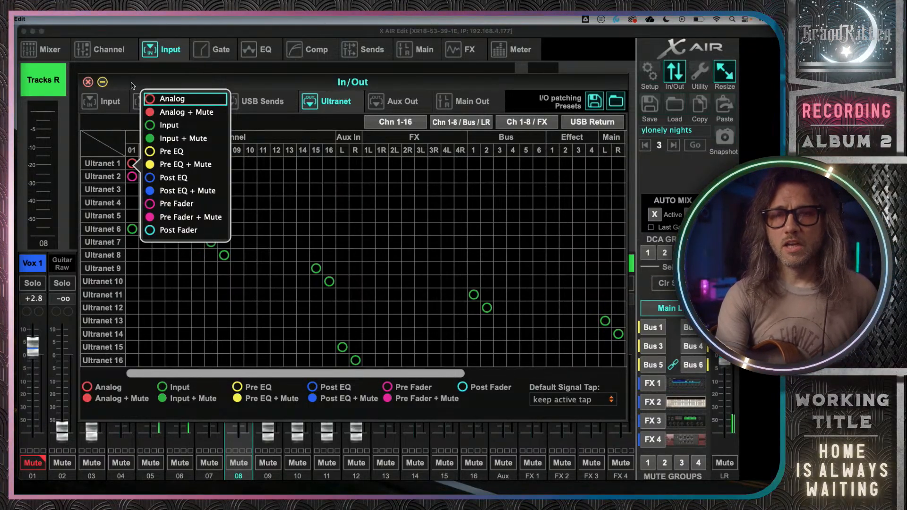
Patch the aux outputs: Aux 1 from channel 01, Aux 2 and 3 from buses 5 and 6, Aux 4 to 6 from channels 05, 06 and 03.
click(273, 98)
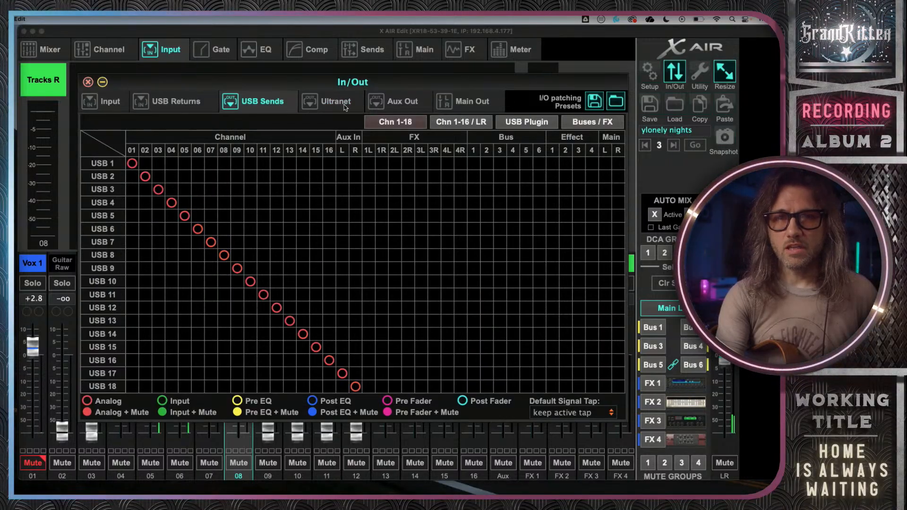
click(411, 103)
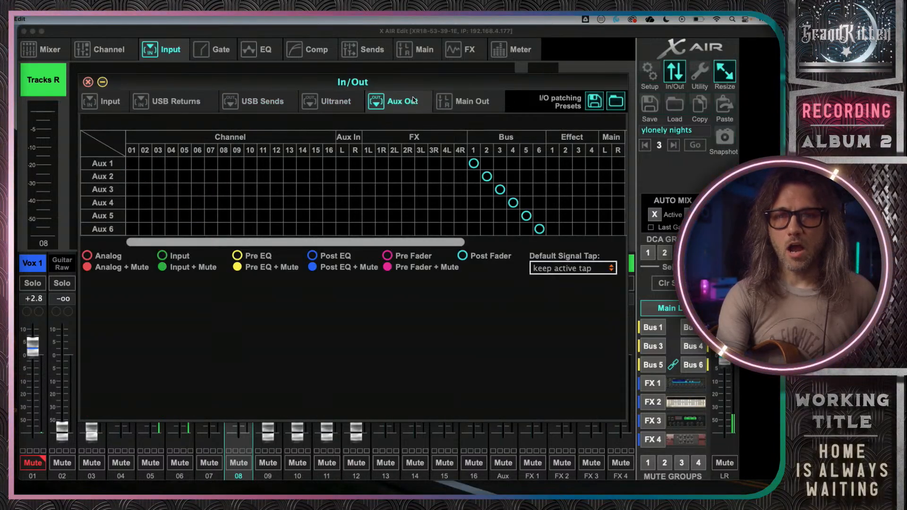
click(133, 164)
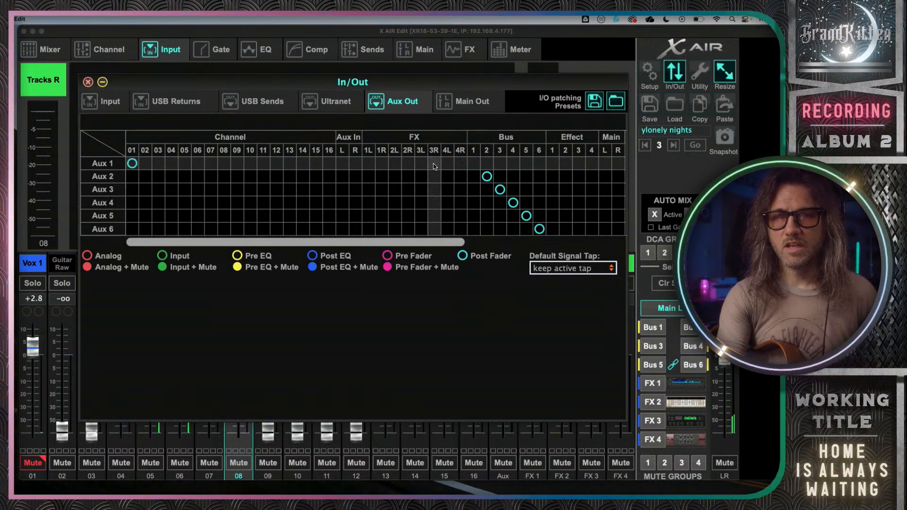
click(527, 177)
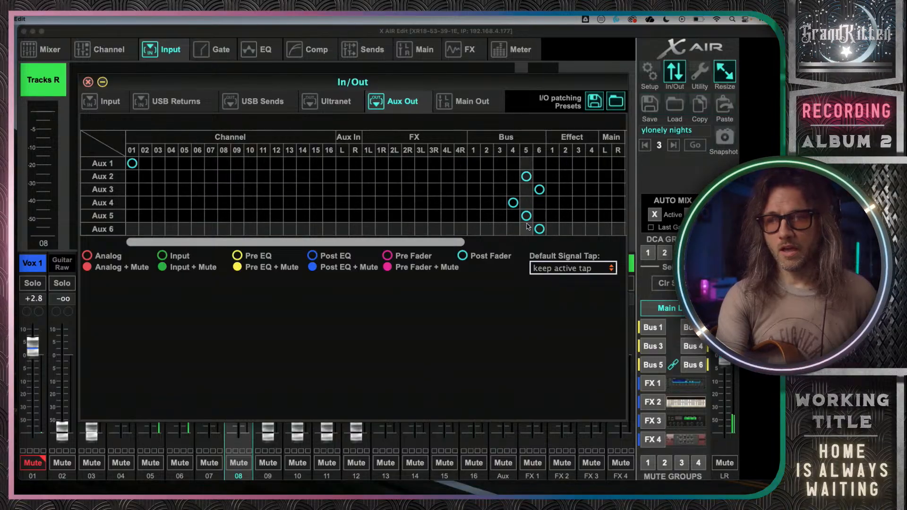
click(185, 203)
click(198, 216)
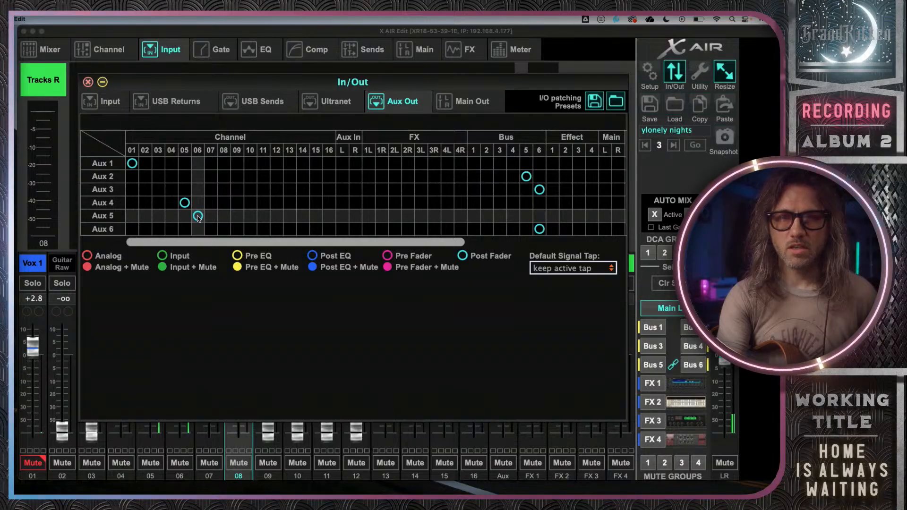
click(172, 230)
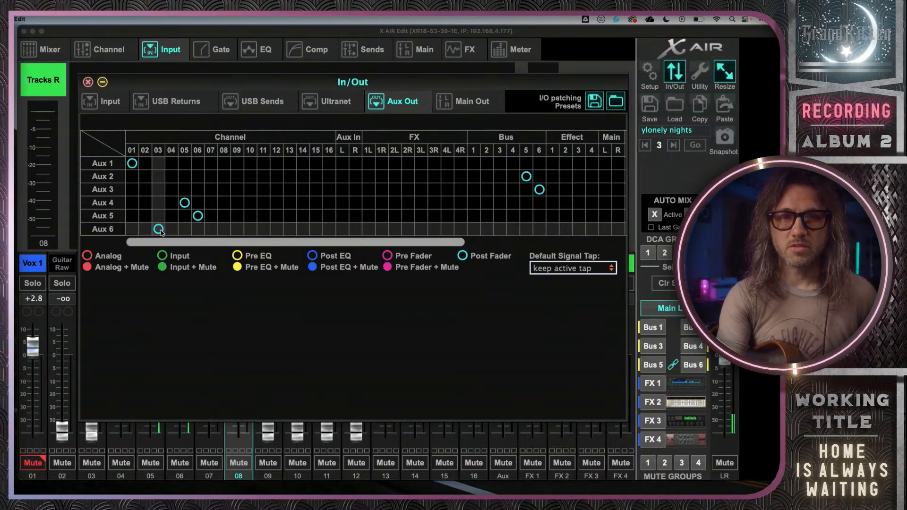
click(158, 230)
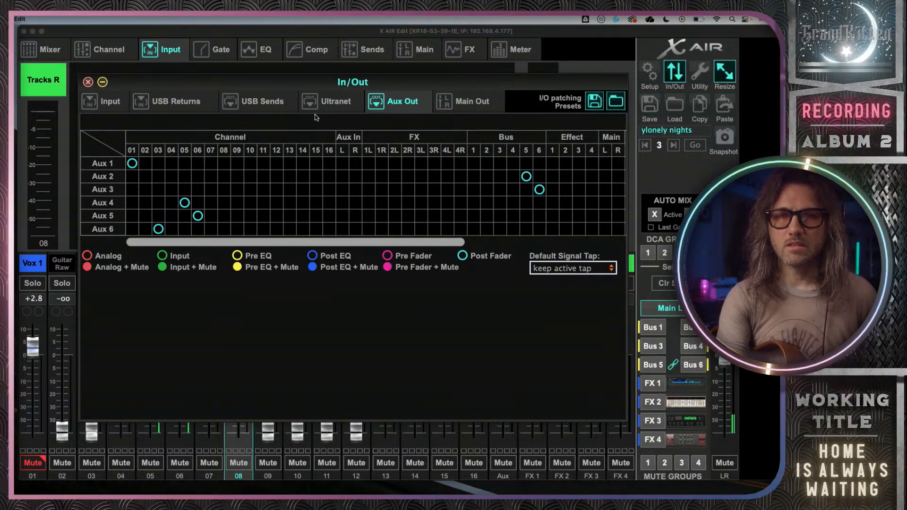
Try USB 1/2 as the main output source and Main L/R as the phones source, and restore both assignments.
click(466, 104)
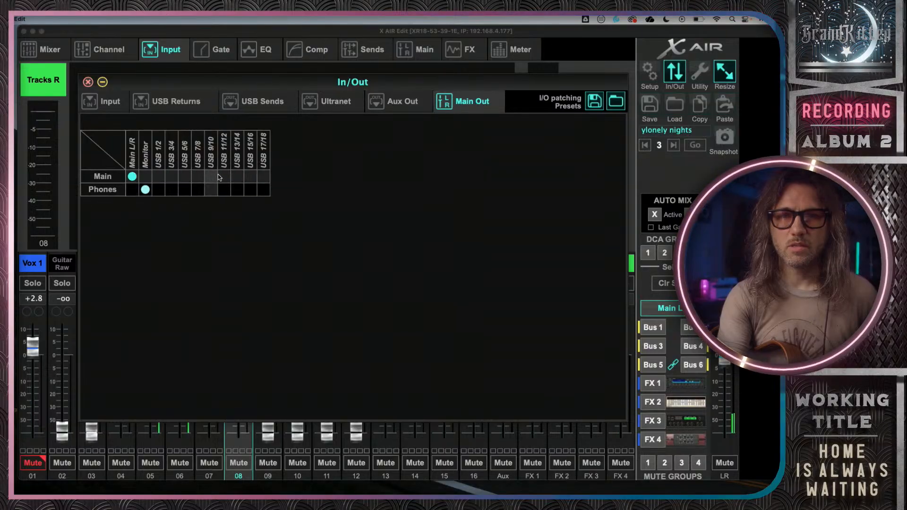
click(159, 176)
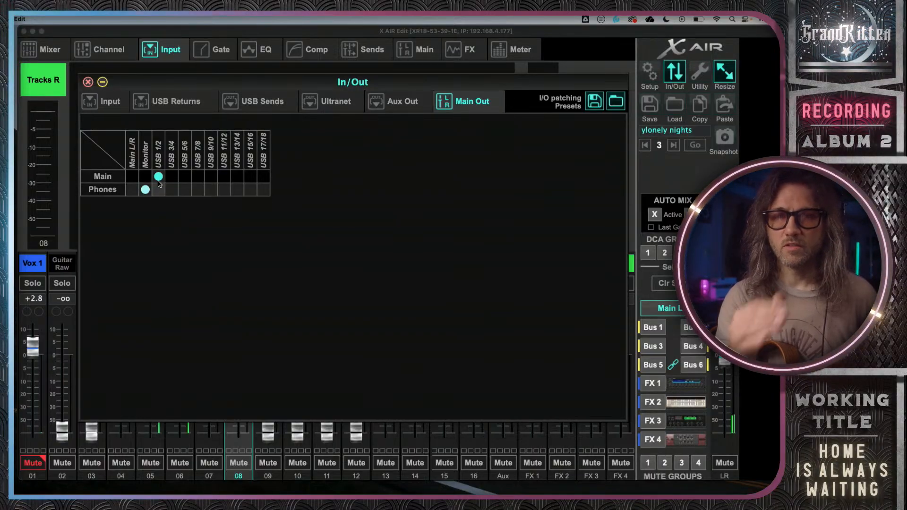
click(132, 189)
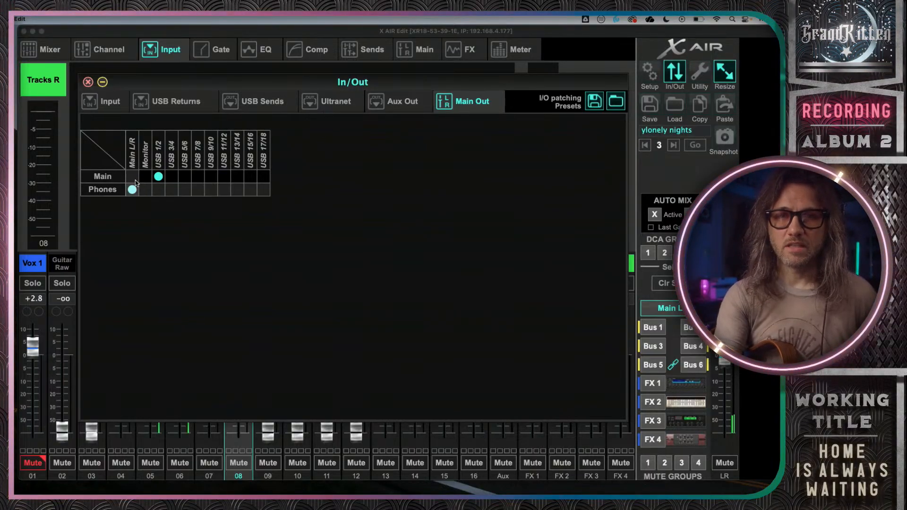
click(132, 176)
click(145, 190)
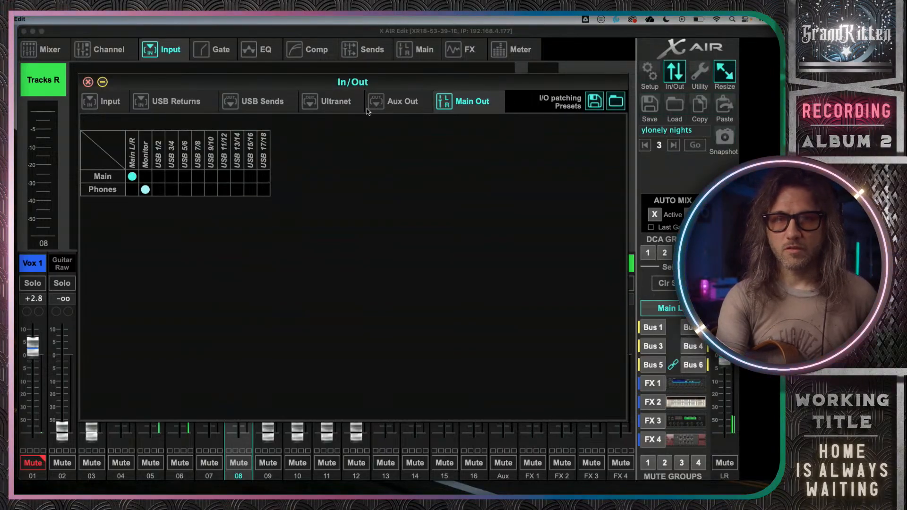
Feed Ultranet 3 and 4 from buses 5 and 6, and close the In/Out routing window.
click(121, 105)
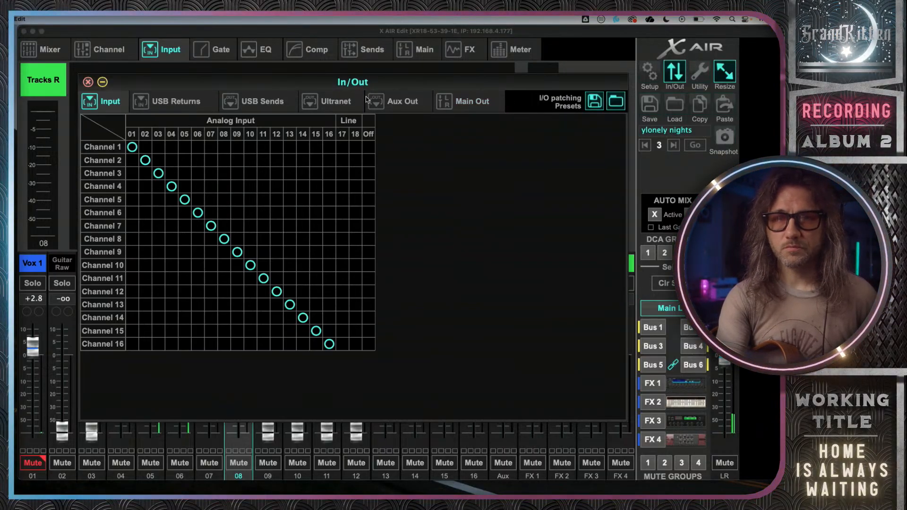
click(348, 101)
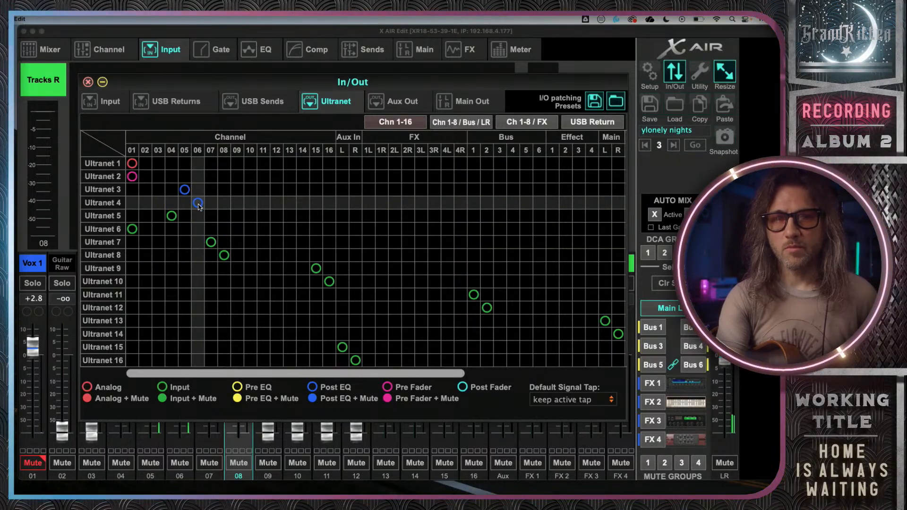
scroll(284, 206, right, 3)
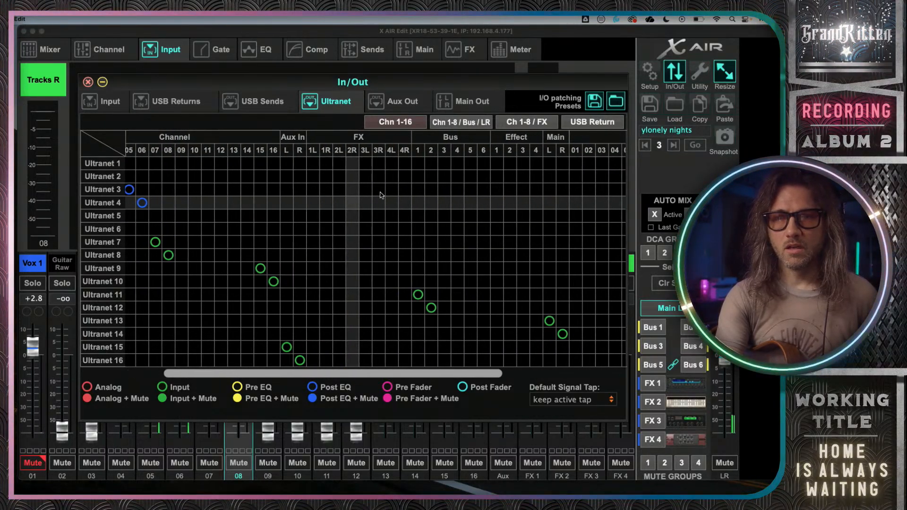
click(471, 190)
click(483, 202)
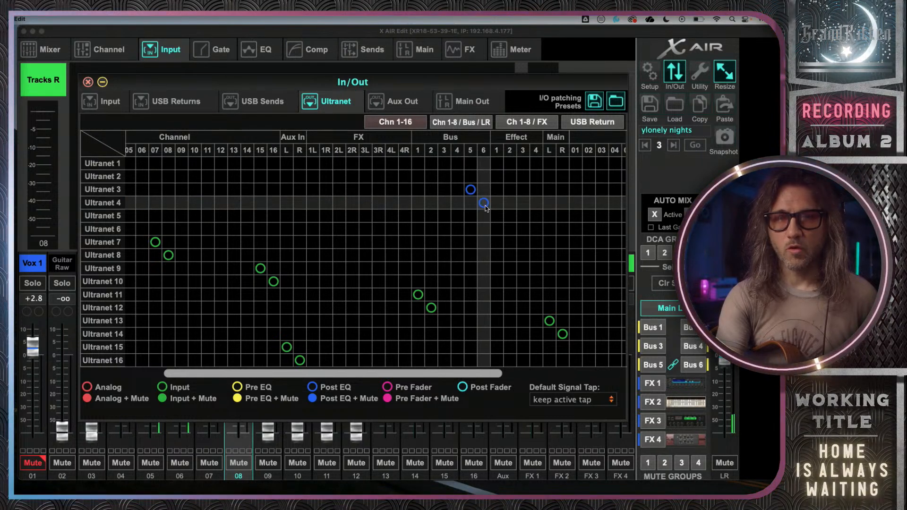
scroll(346, 198, left, 3)
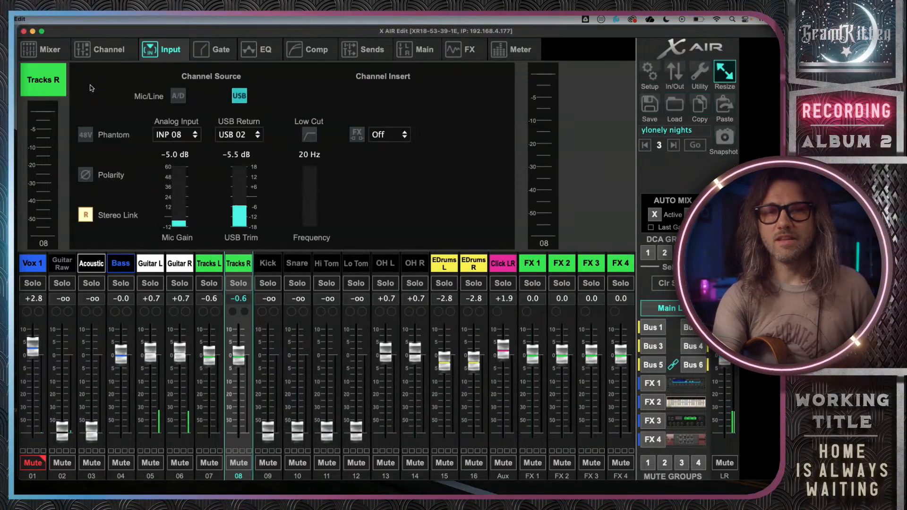
click(89, 83)
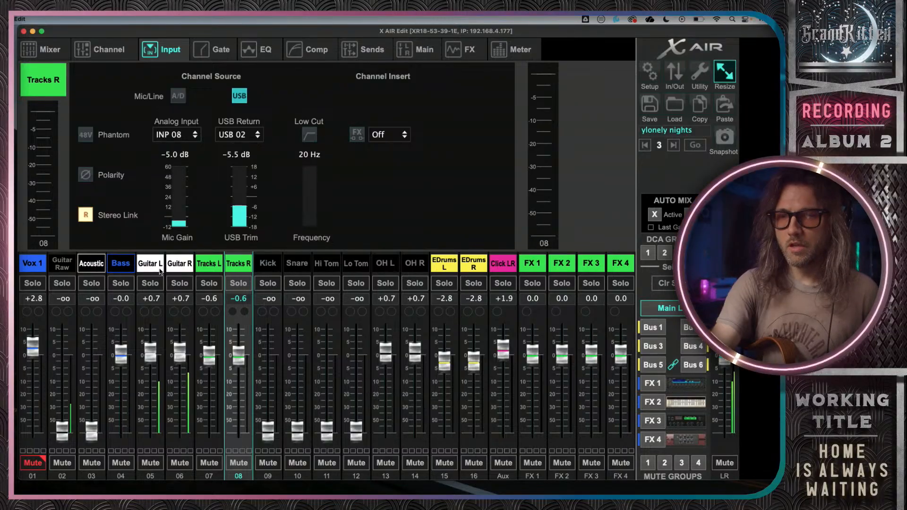
Switch to Stage Traxx 4 and play 01 The Journey Home from 0:50.
key(ctrl+Right)
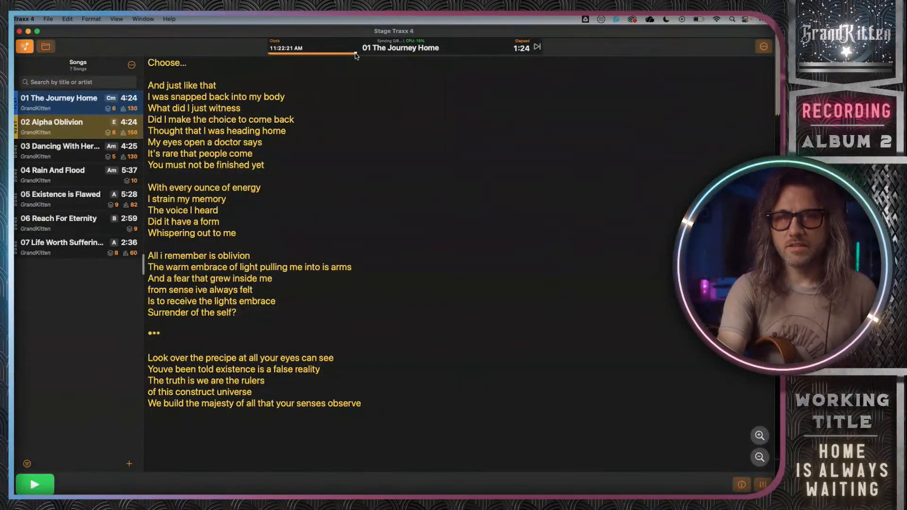
drag(334, 55, 320, 53)
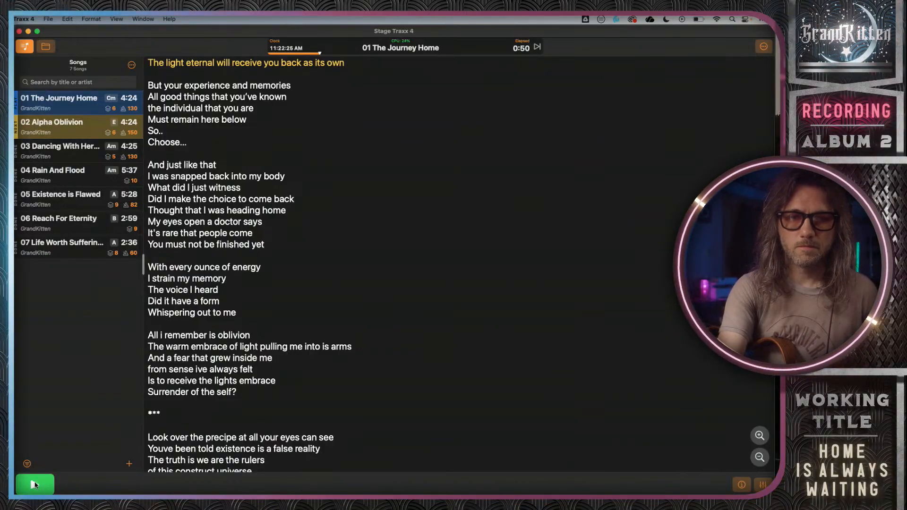
key(space)
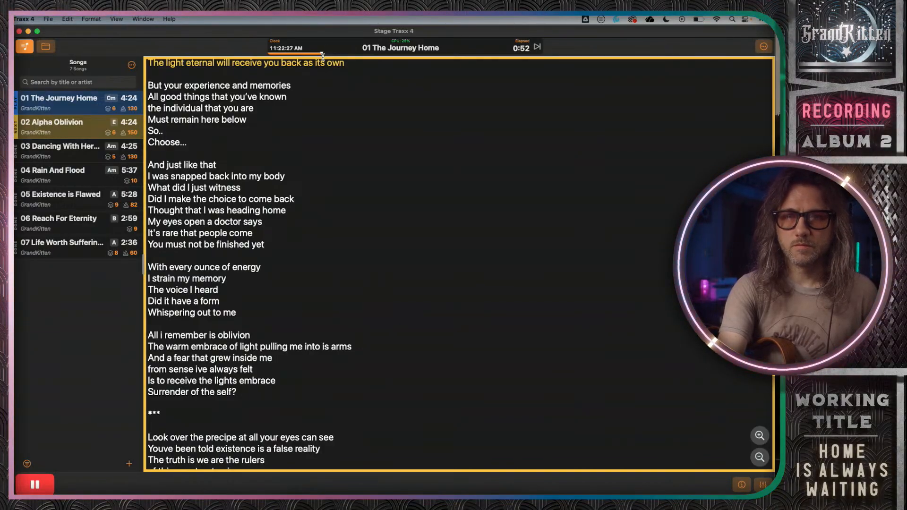
In X AIR Edit, set the Tracks L/R faders to +1.2 dB, the Tracks R USB trim to -0.5 dB and the Guitar L/R faders to +2.0 dB.
key(ctrl+Left)
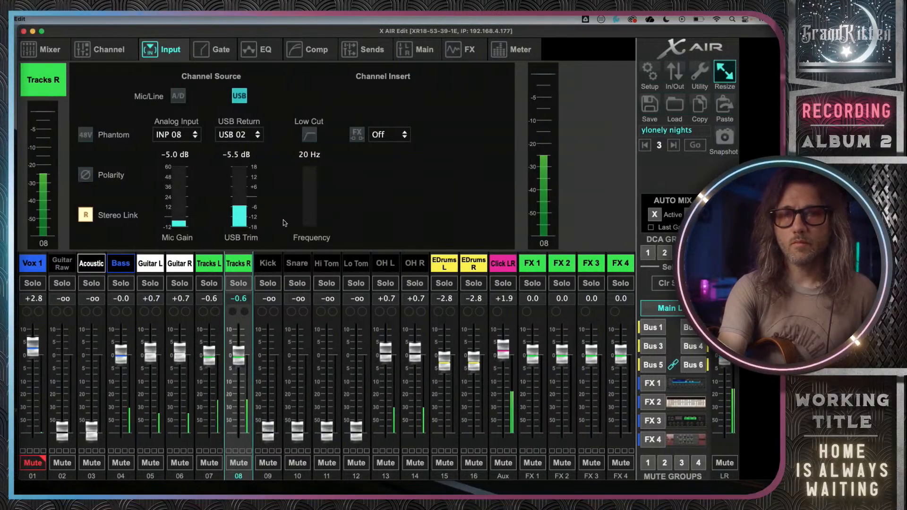
mouse_move(238, 355)
mouse_down()
mouse_move(240, 333)
mouse_move(239, 350)
mouse_up()
mouse_move(180, 355)
mouse_down()
mouse_move(180, 376)
mouse_move(180, 363)
mouse_up()
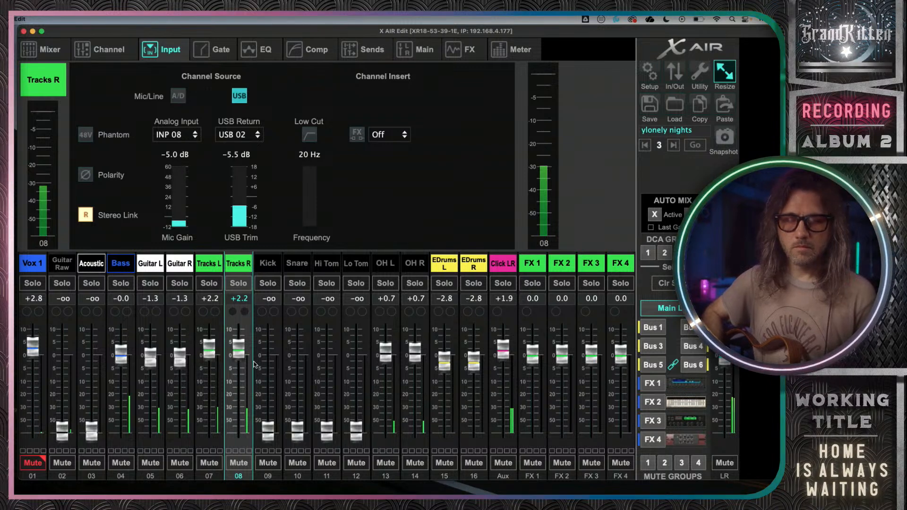
mouse_move(241, 355)
mouse_down()
mouse_move(241, 345)
mouse_move(243, 357)
mouse_up()
drag(241, 200, 243, 185)
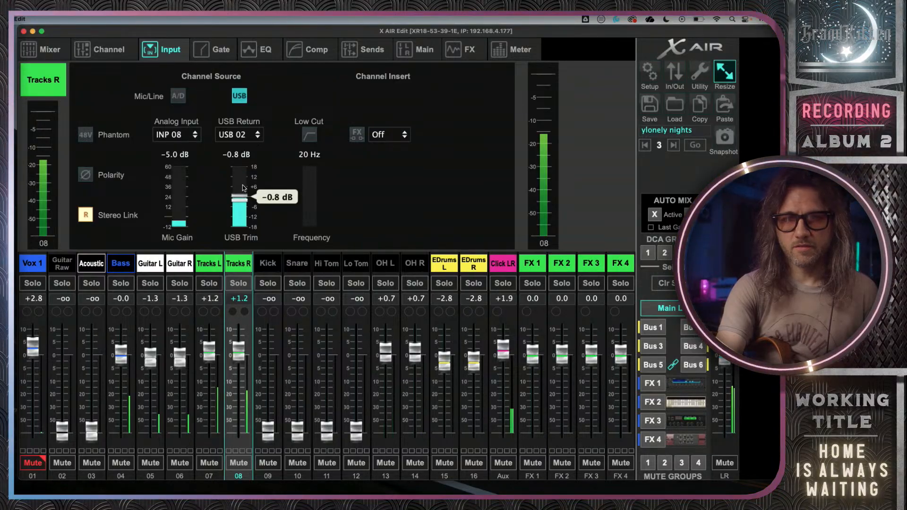
drag(151, 358, 151, 350)
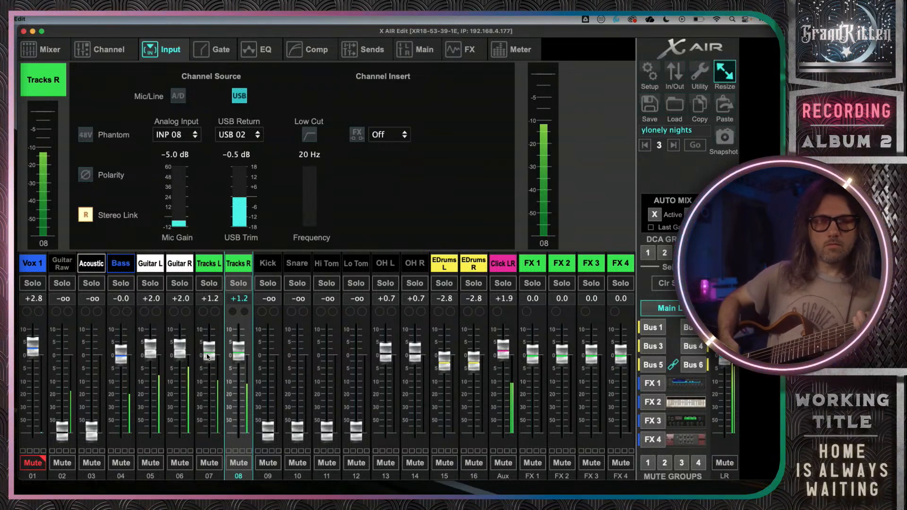
Pause The Journey Home in Stage Traxx 4 and return to X AIR Edit.
key(ctrl+Right)
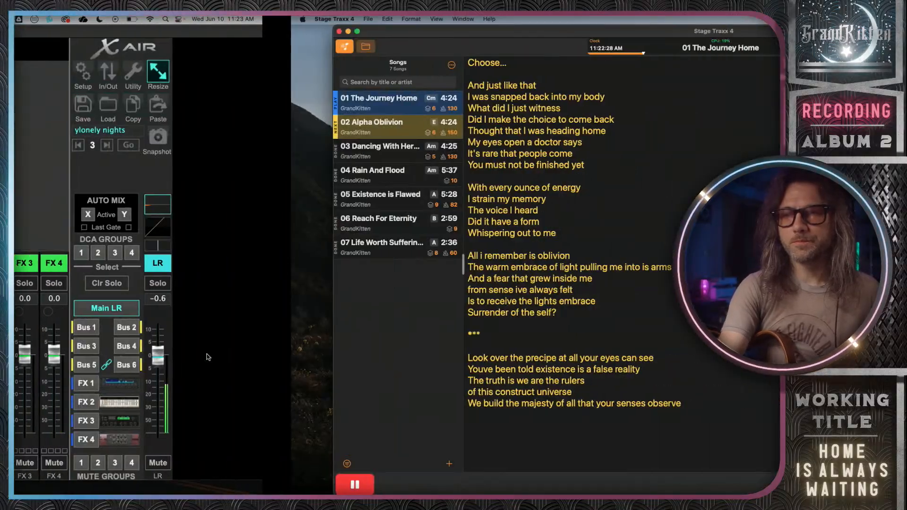
click(43, 483)
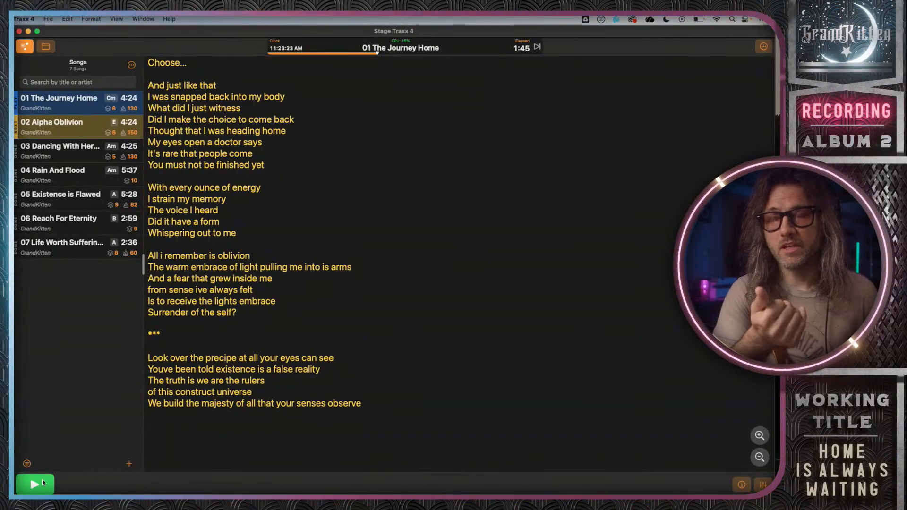
key(ctrl+Left)
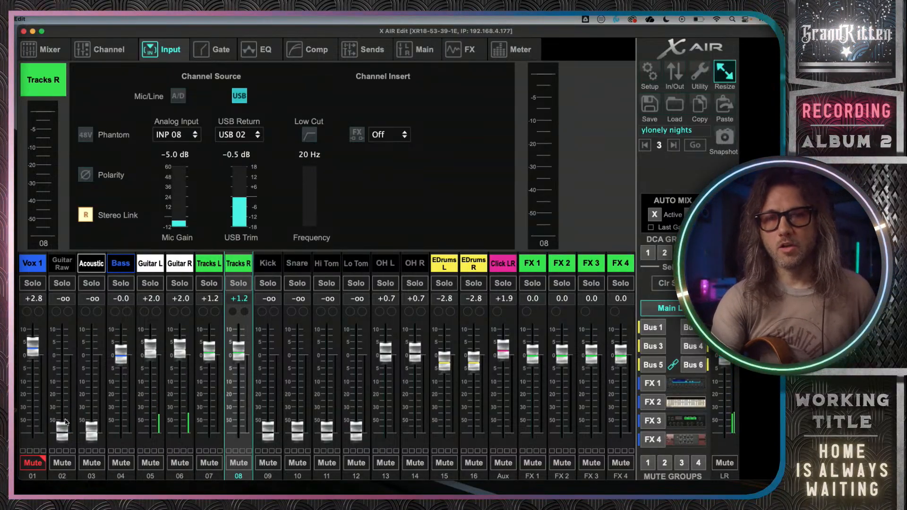
Switch to MainStage and duplicate the patch named The Journey Home.
key(ctrl+Right)
key(ctrl+Left)
key(ctrl+Left)
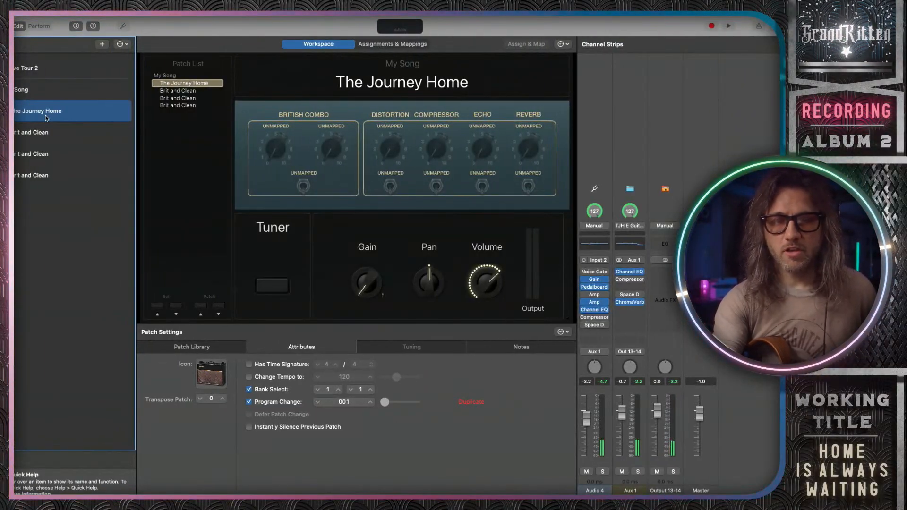
key(super+d)
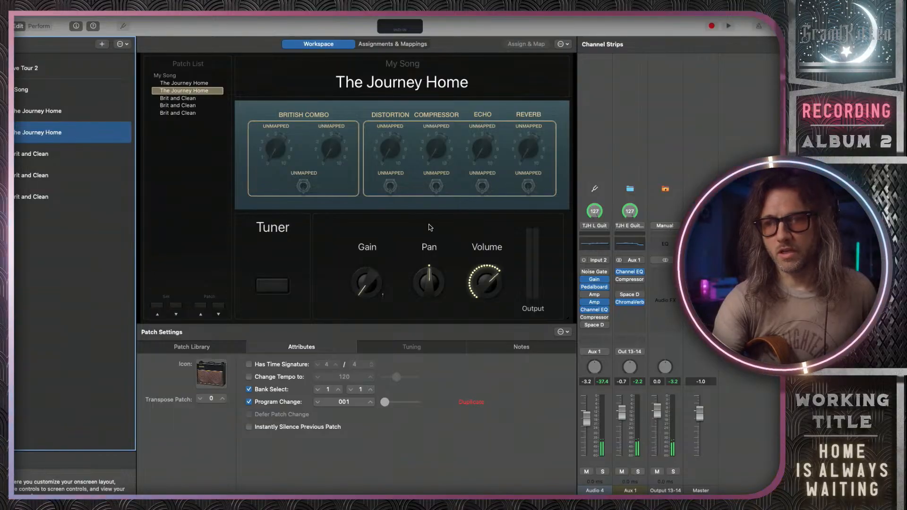
Select the first Brit and Clean patch and widen the Channel Strips area to show all of its strips.
key(Return)
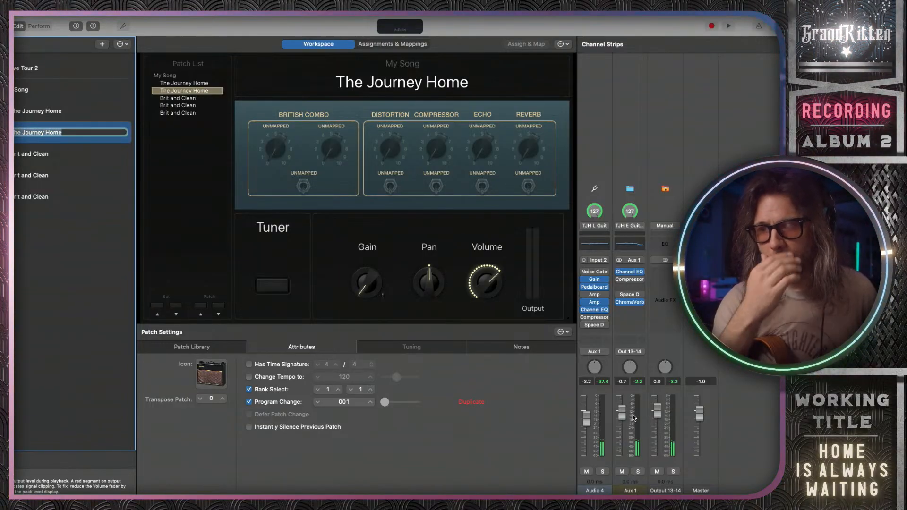
click(605, 140)
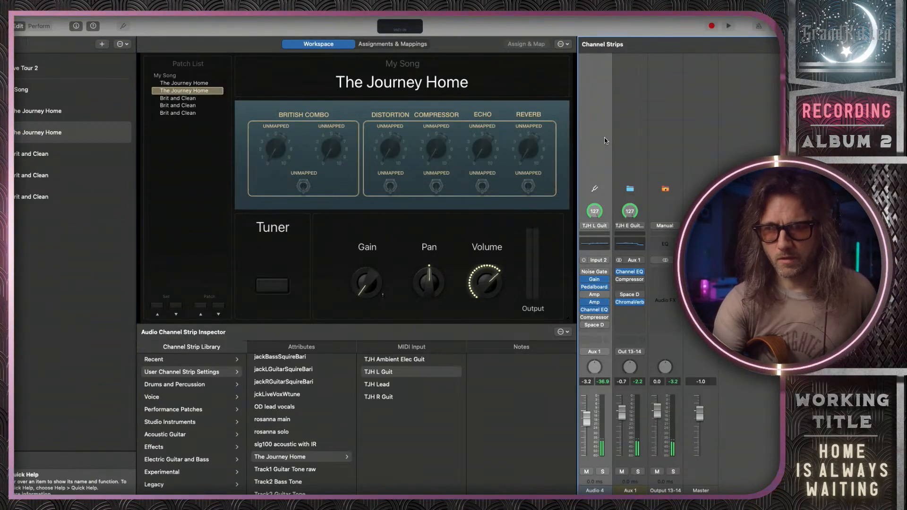
click(59, 161)
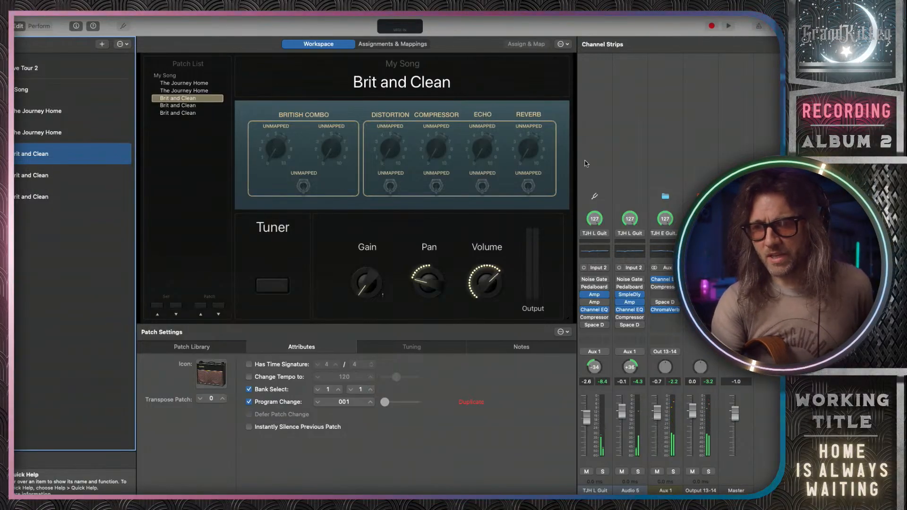
click(599, 157)
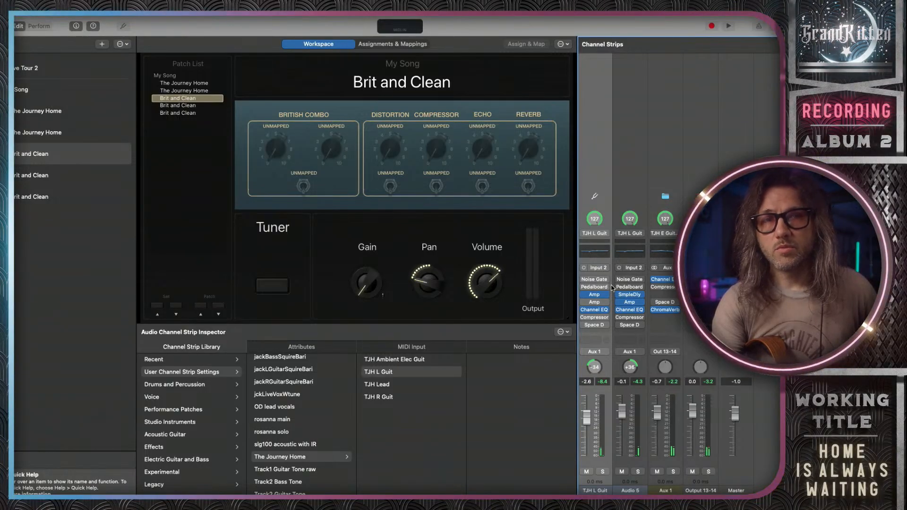
drag(580, 79, 524, 100)
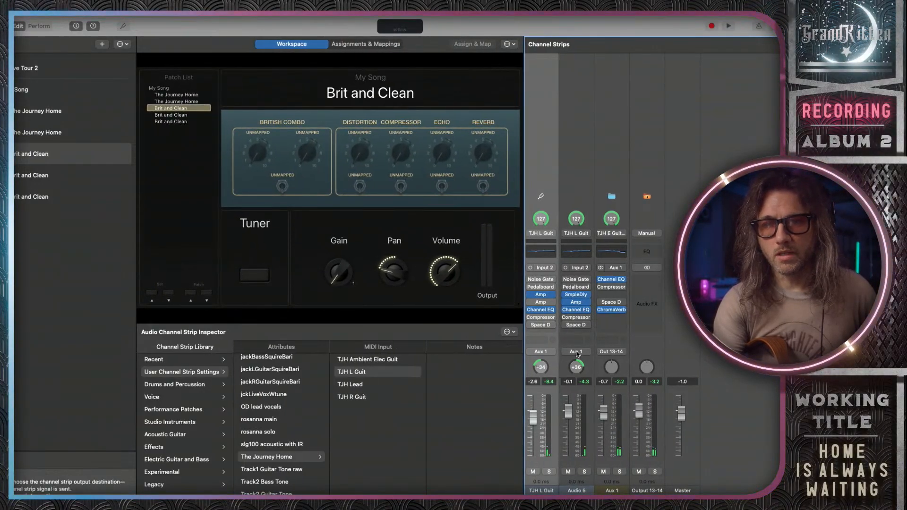
Open the Sample Delay plug-in on the Audio 5 strip, check its settings and close it.
click(577, 297)
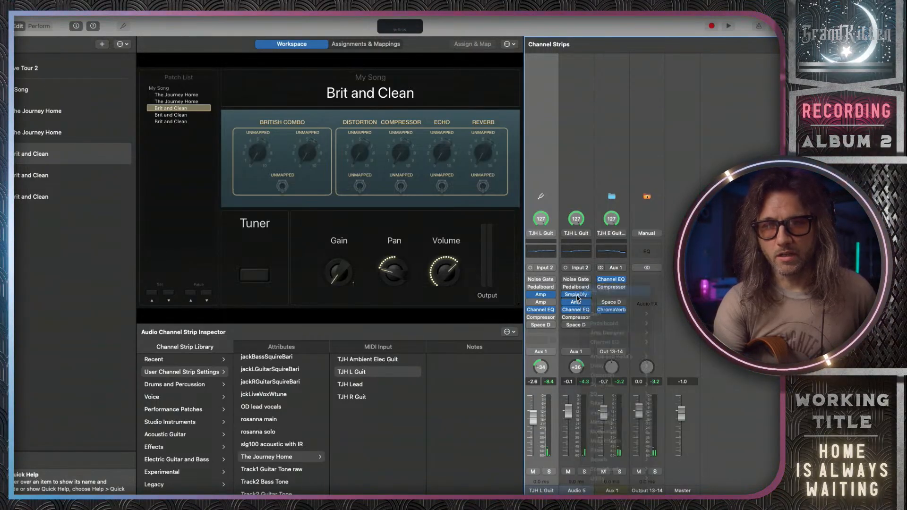
click(577, 295)
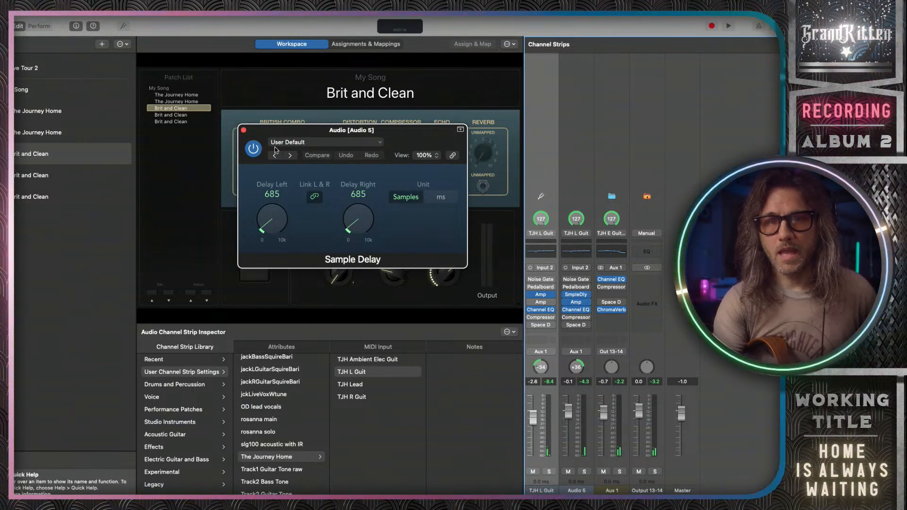
click(244, 131)
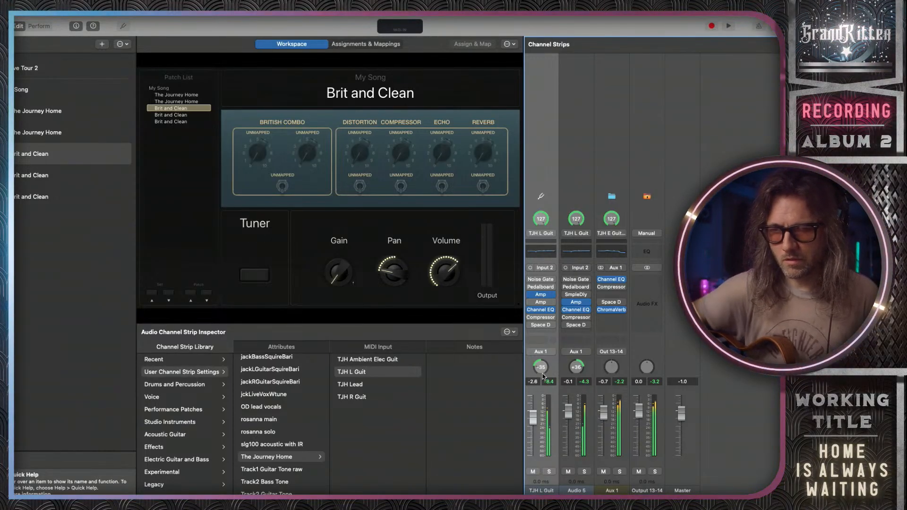
Set the Brit and Clean patch's TJH L Guit fader to -0.4 dB and its Audio 5 fader to -1.0 dB.
drag(533, 419, 536, 408)
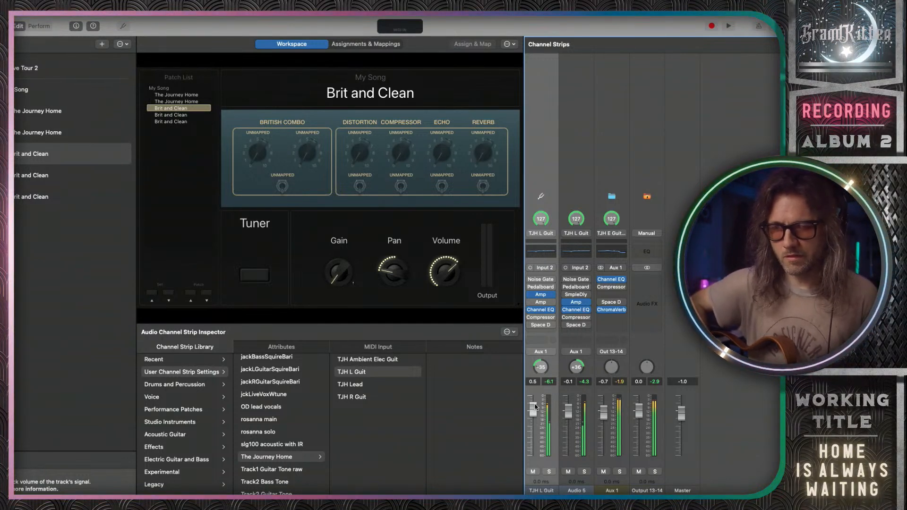
drag(536, 407, 570, 418)
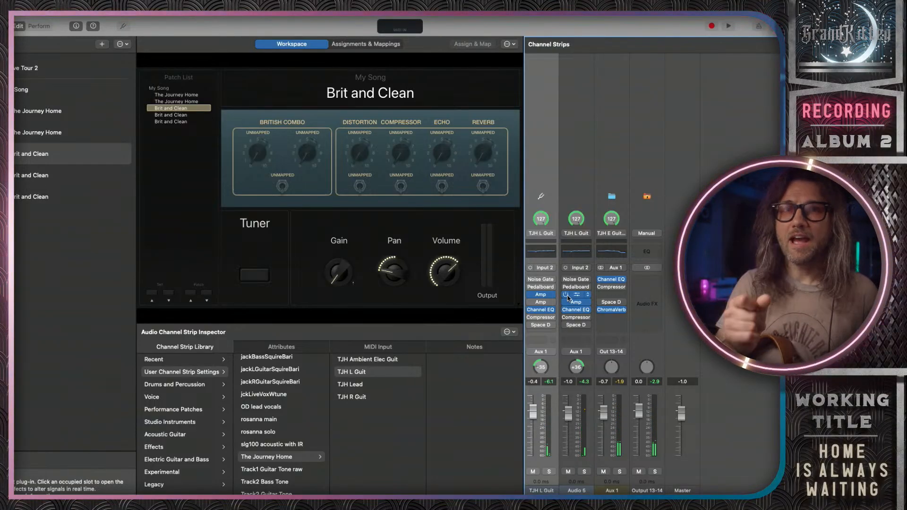
Select the first The Journey Home patch and pan its Audio 4 strip to -26.
click(58, 111)
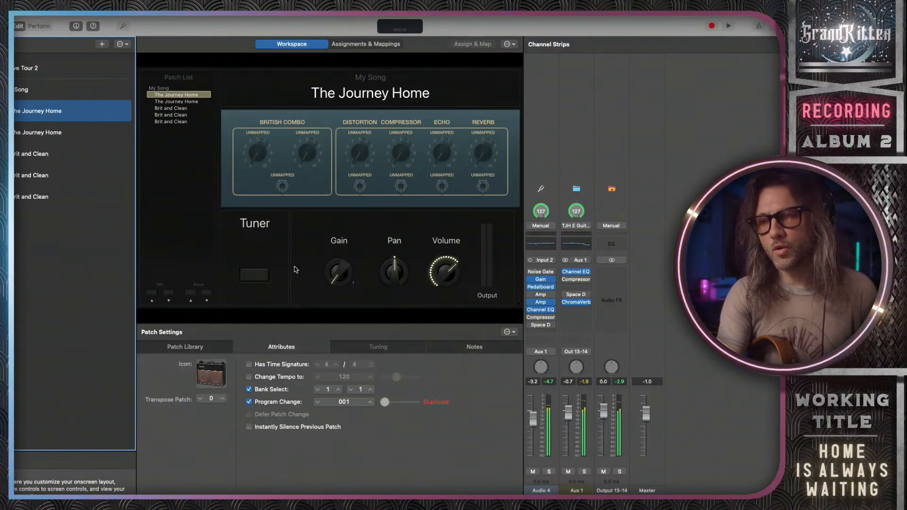
drag(541, 368, 544, 391)
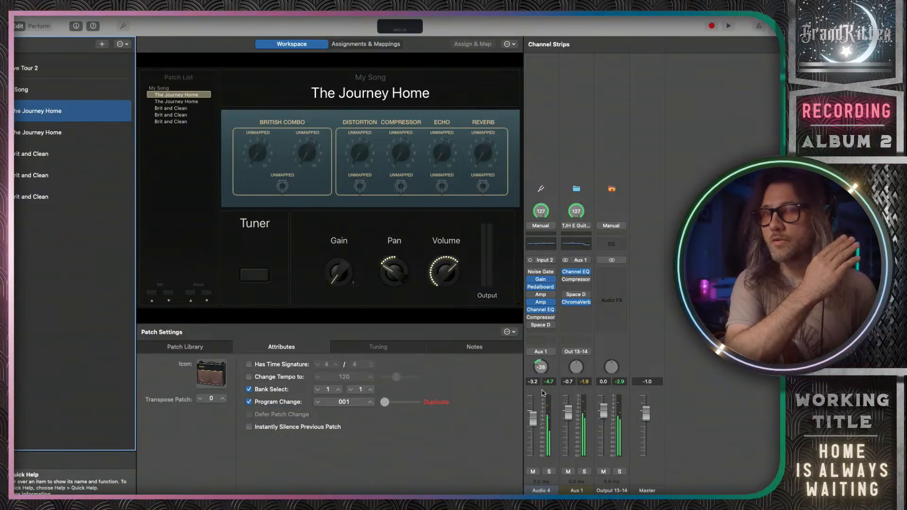
Switch to Stage Traxx 4 and play 01 The Journey Home from its paused position.
key(ctrl+Right)
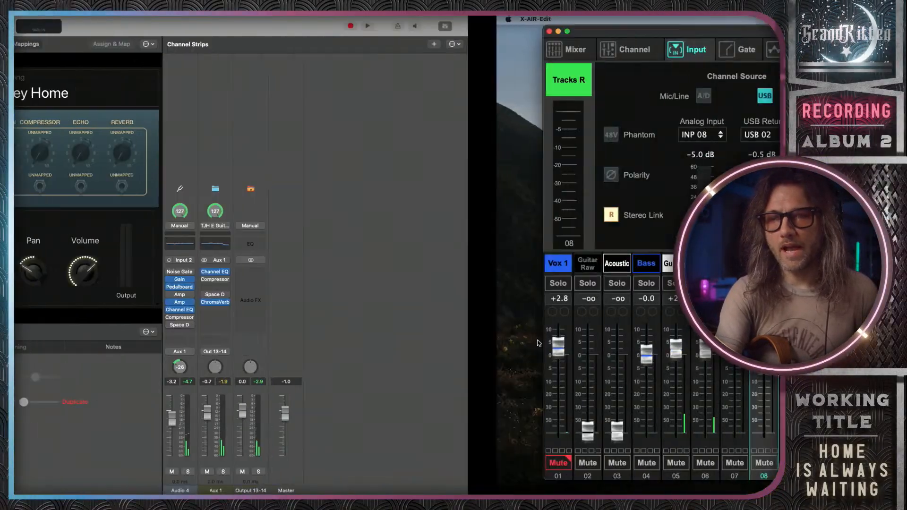
key(ctrl+Left)
key(ctrl+Left)
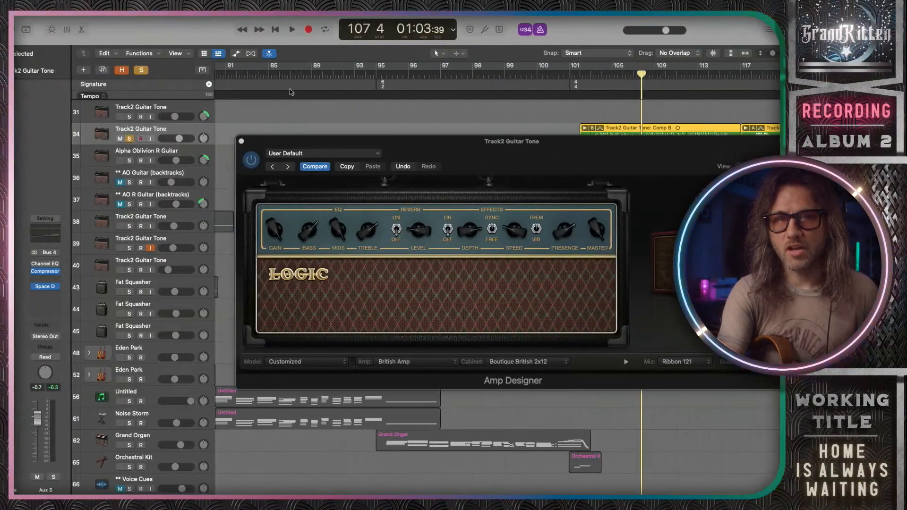
key(ctrl+Right)
key(ctrl+Right)
key(ctrl+Right)
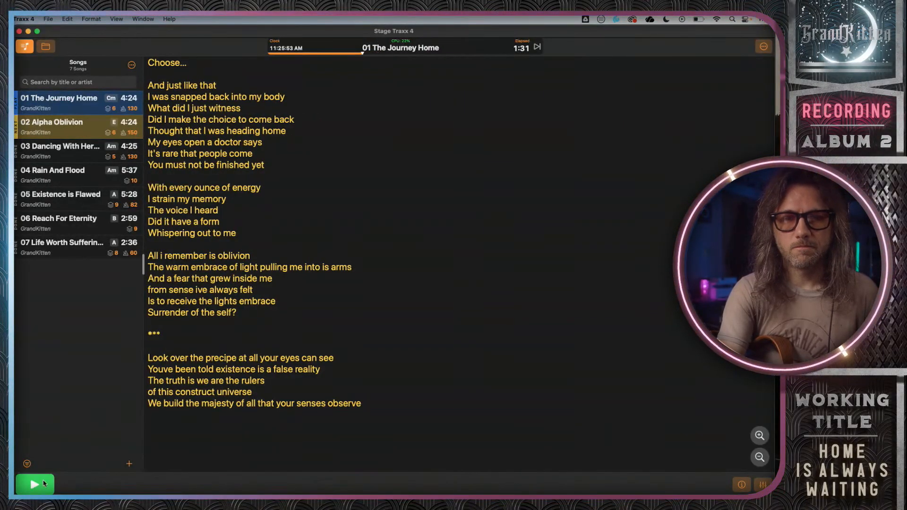
click(35, 484)
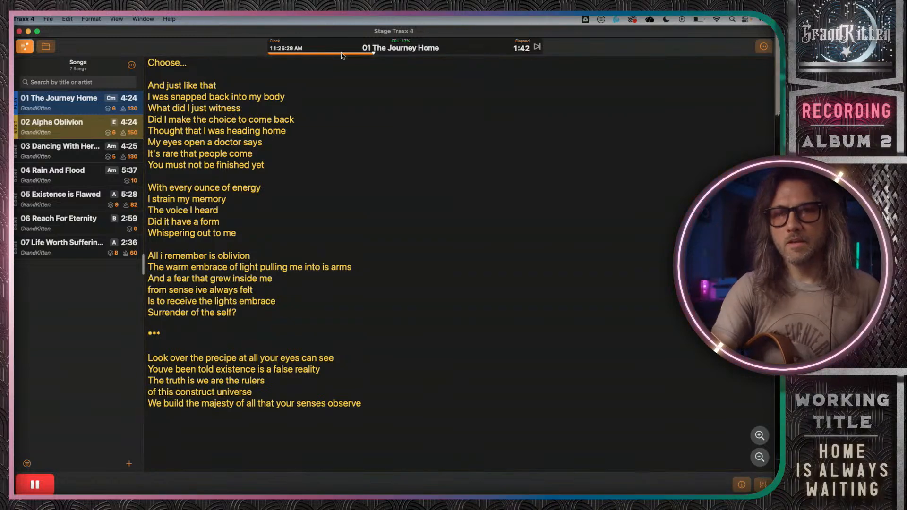
Check the guitar patch in MainStage during playback, then pause 01 The Journey Home in Stage Traxx 4.
key(ctrl+Left)
key(ctrl+Left)
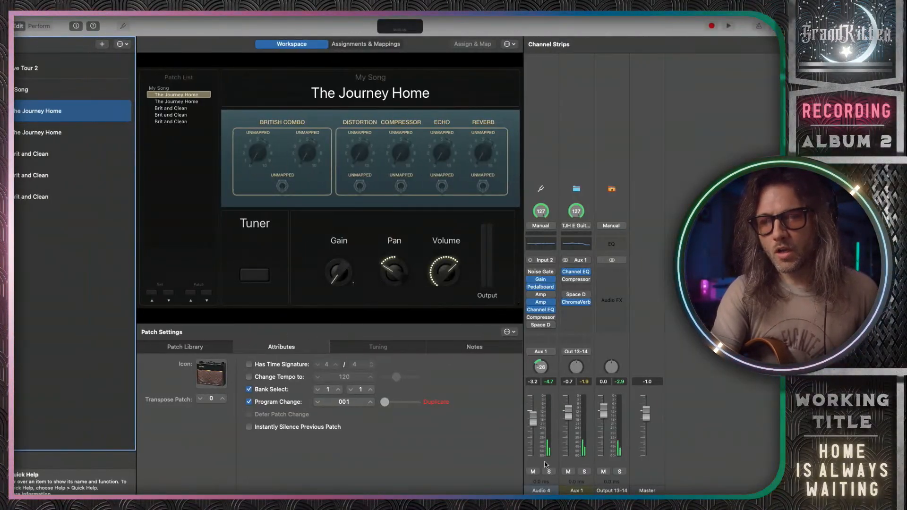
key(ctrl+Right)
key(ctrl+Right)
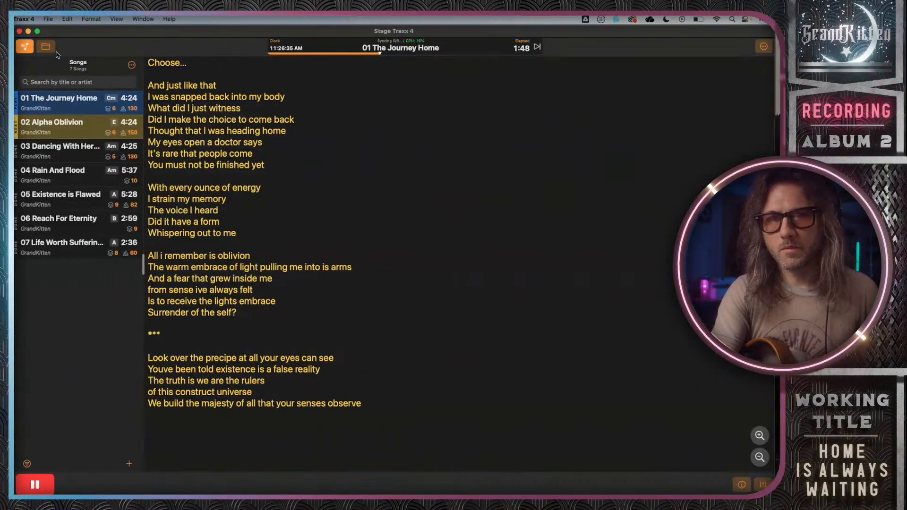
click(38, 489)
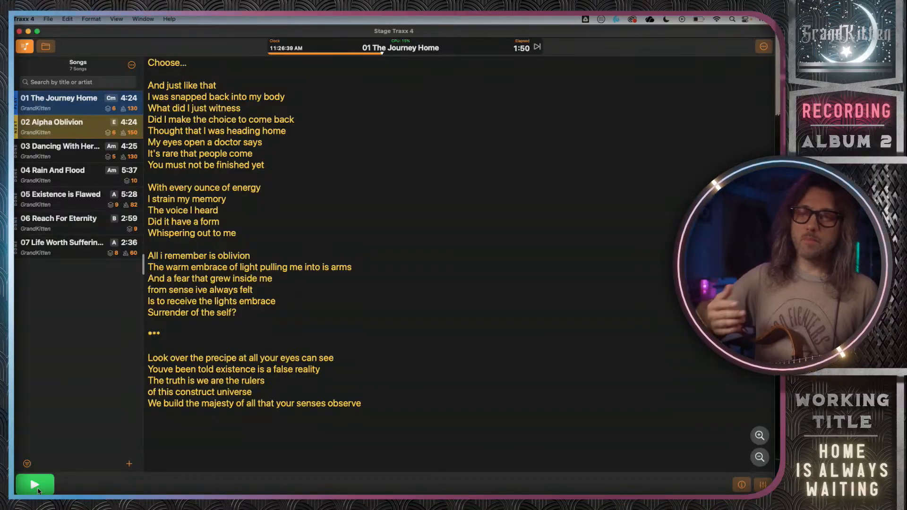
Return to MainStage and pan the Audio 4 strip of The Journey Home to -37.
key(ctrl+Left)
key(ctrl+Left)
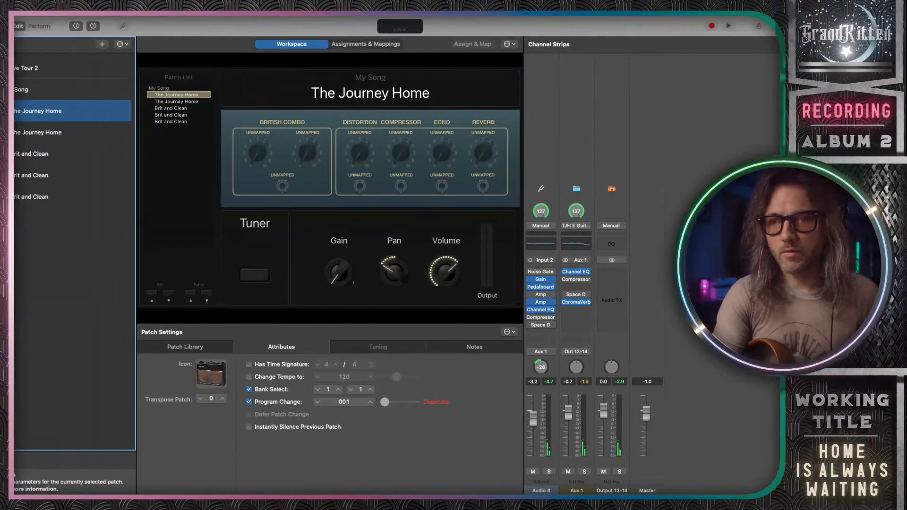
drag(541, 367, 543, 378)
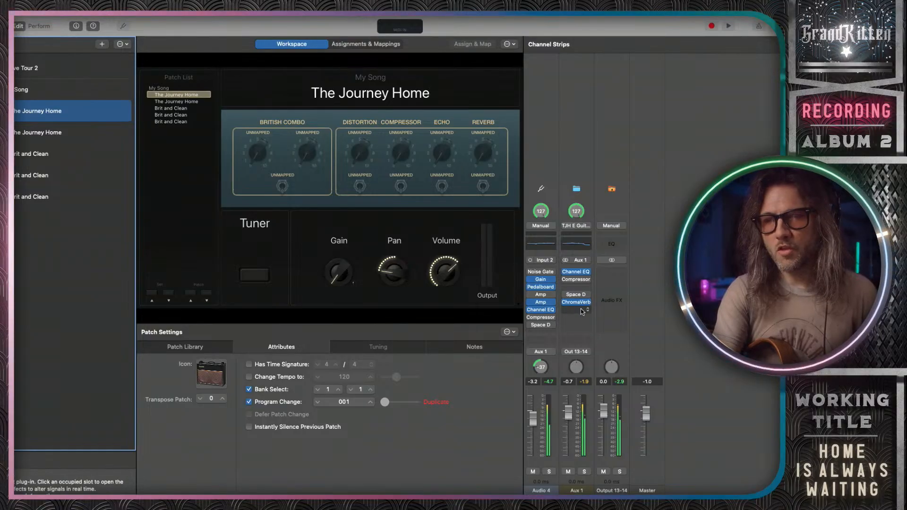
Switch to Logic Pro, recover from the Audio Unit plug-in alert and close the Amp Designer window.
key(ctrl+Left)
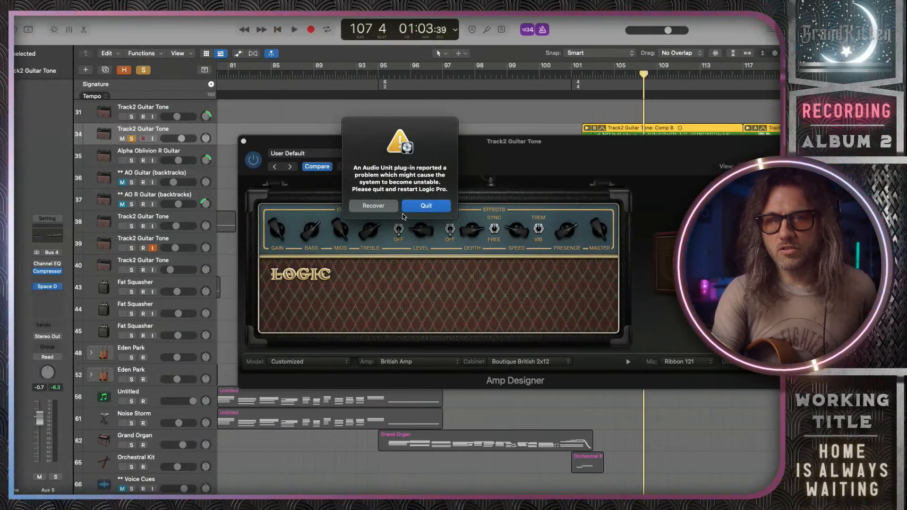
click(392, 210)
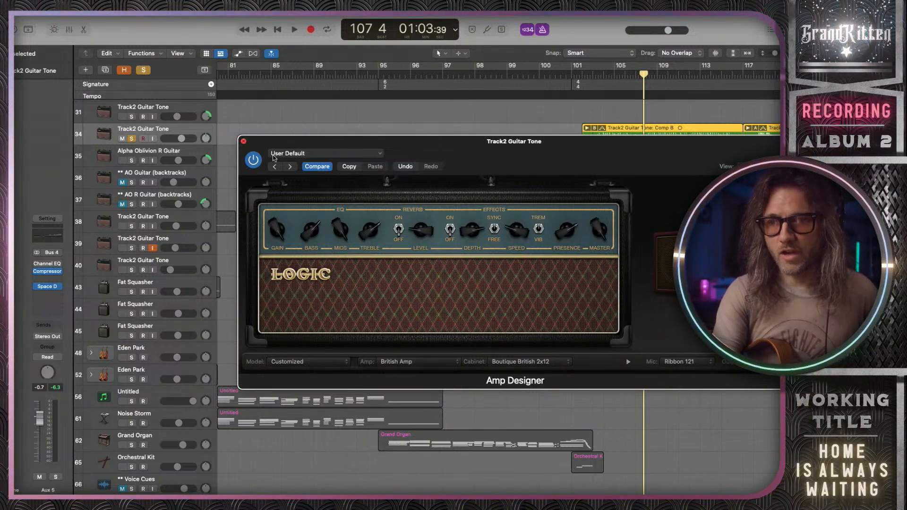
click(243, 141)
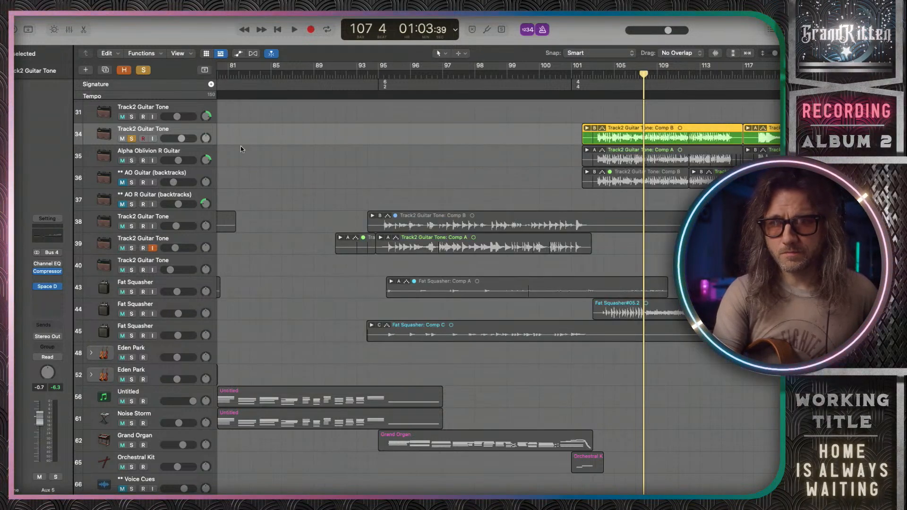
Pan the Track2 Guitar Tone track (track 34) to the left in Logic Pro.
click(199, 154)
click(197, 135)
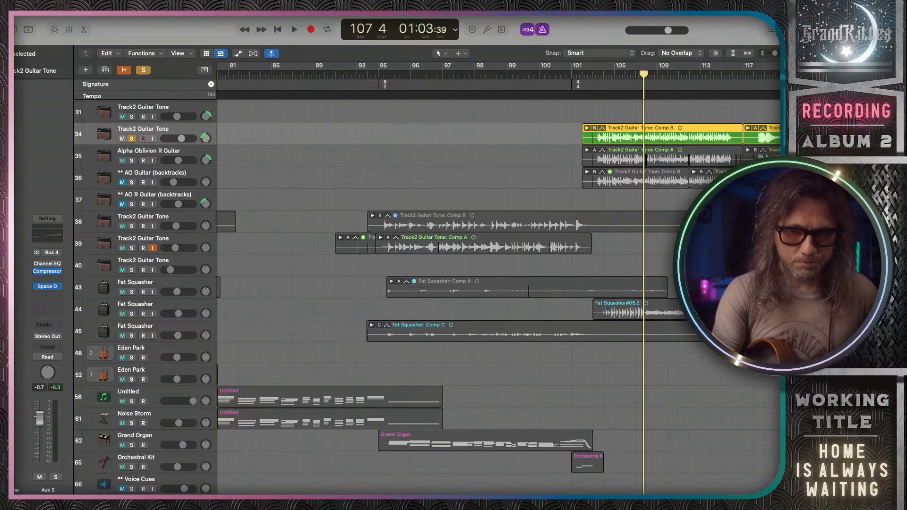
Play the Logic project and examine the Space Designer reverb settings on Aux 5.
key(space)
click(47, 287)
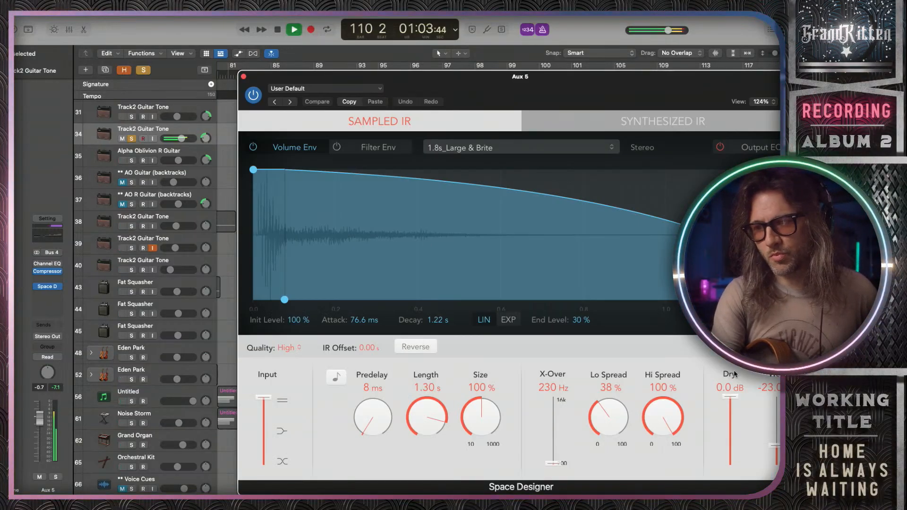
click(243, 76)
Solo the Alpha Oblivion R Guitar track as well and lower the project's master volume.
click(132, 161)
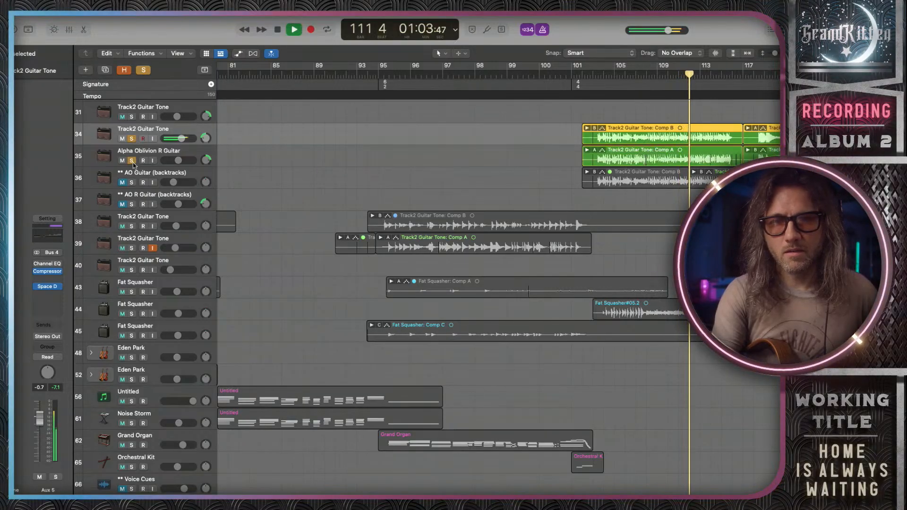
drag(669, 29, 654, 31)
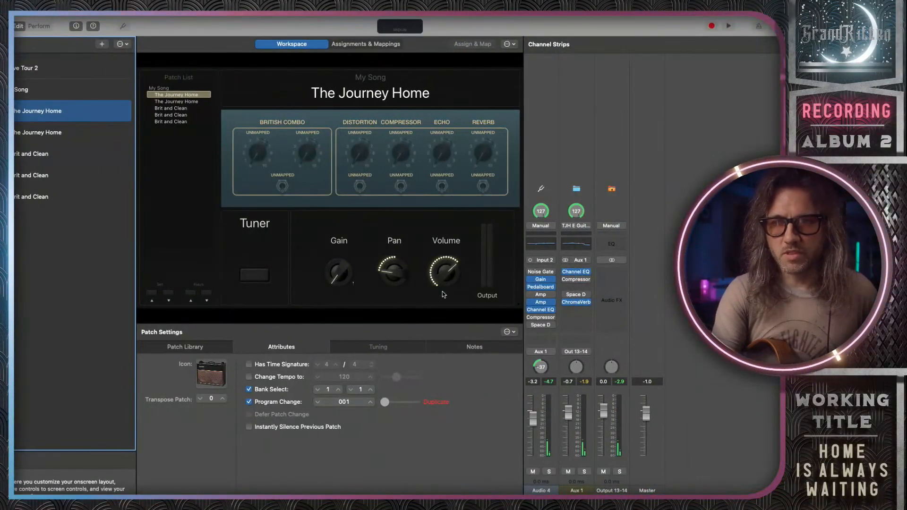
Switch to MainStage, bypass ChromaVerb on the Aux 1 strip and check the strip's Space Designer settings.
click(566, 303)
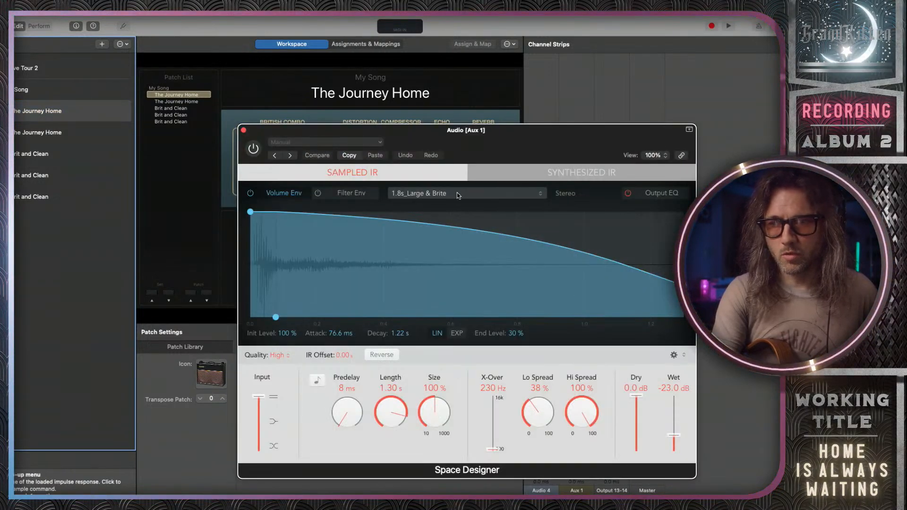
click(244, 130)
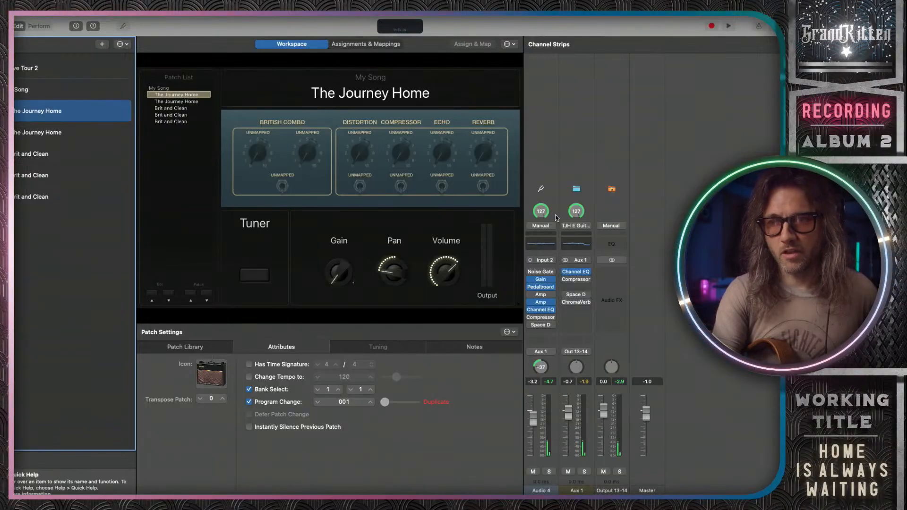
Set the high shelf of the Aux 1 Channel EQ to 4780 Hz and -0.9 dB.
click(576, 273)
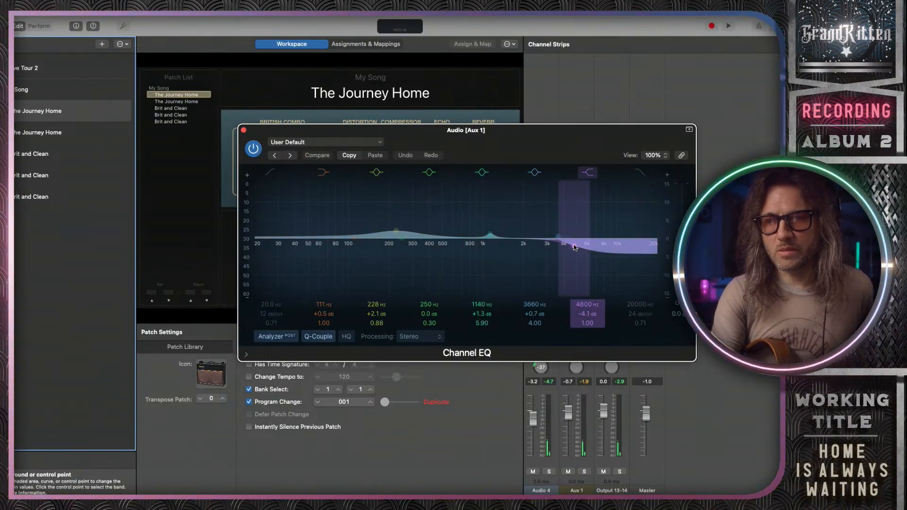
drag(581, 266, 575, 235)
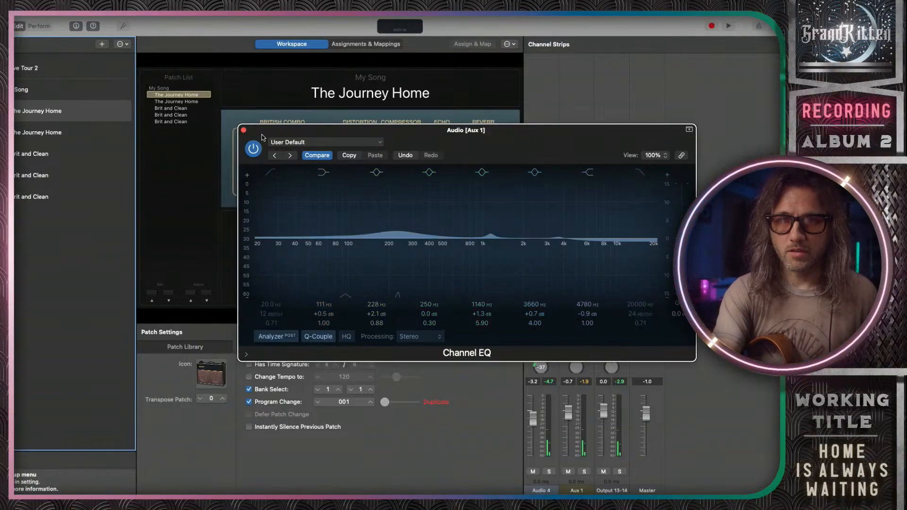
click(244, 131)
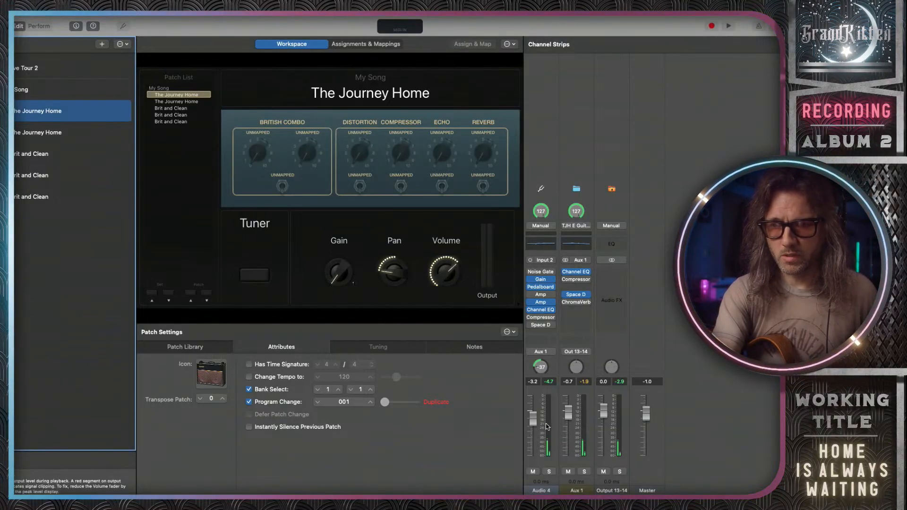
Set the Audio 4 strip's pan to -2 and its volume fader to -3.0 dB.
drag(533, 420, 536, 412)
drag(540, 368, 544, 349)
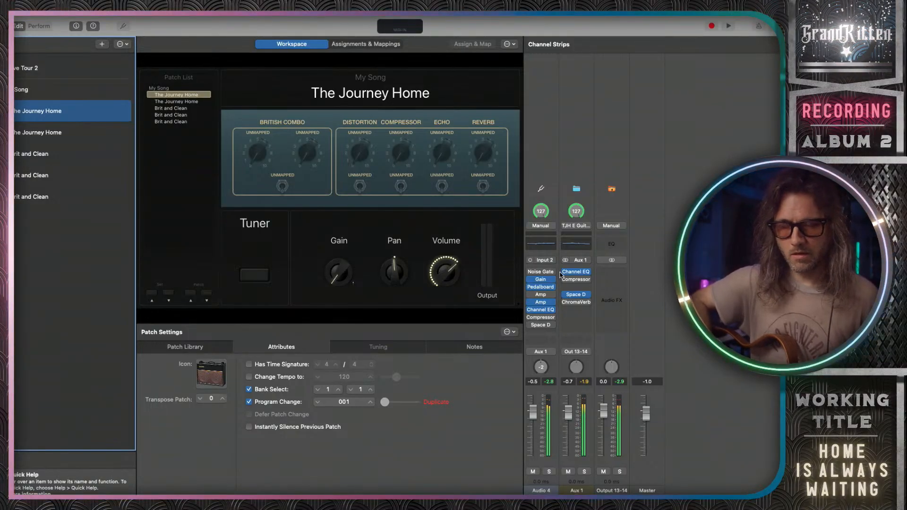
drag(535, 420, 534, 429)
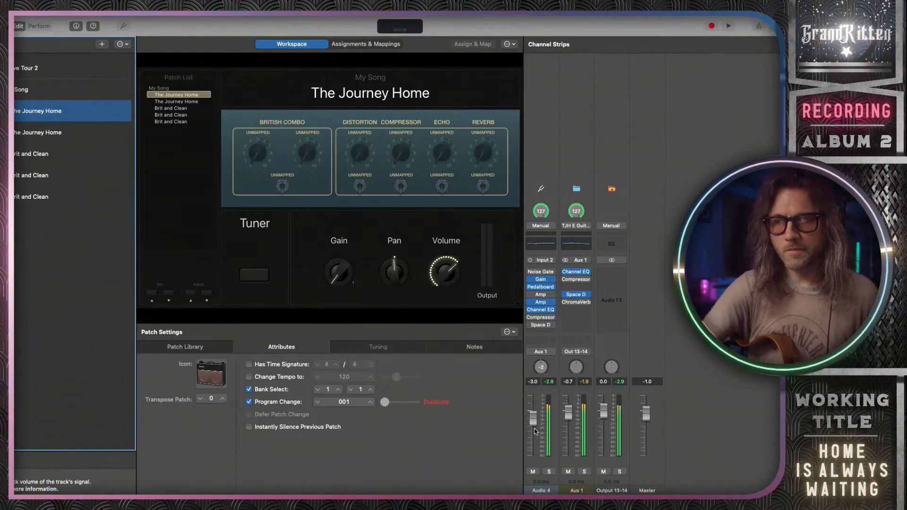
Pan the Audio 4 strip left to about -34 and audition it against The Journey Home backing track in Stage Traxx 4.
drag(541, 368, 545, 394)
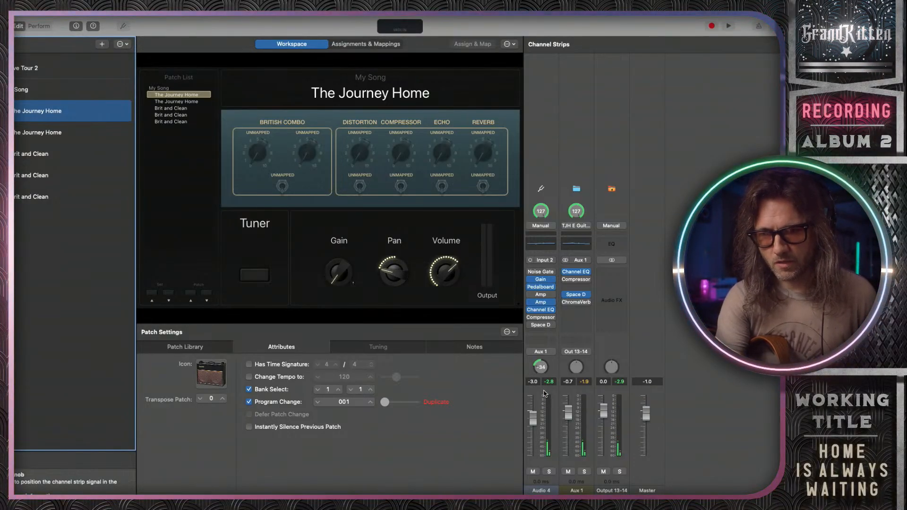
key(ctrl+Right)
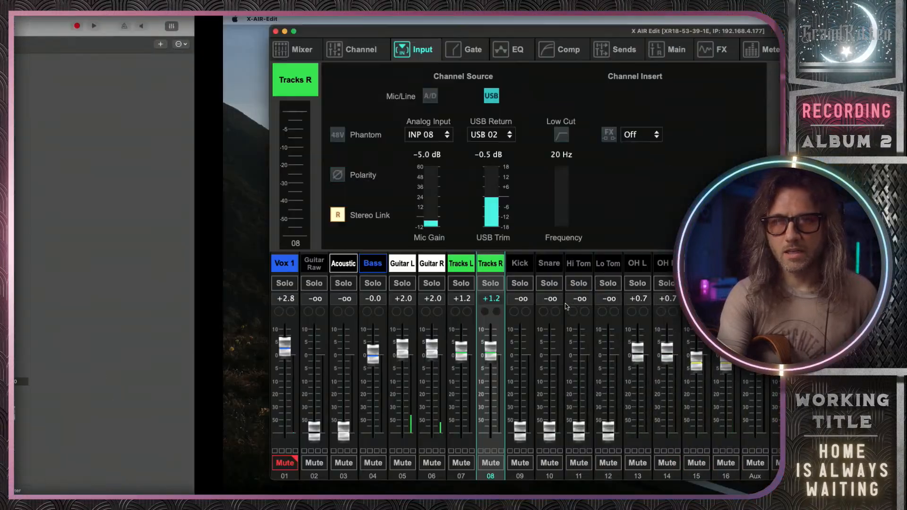
key(ctrl+Right)
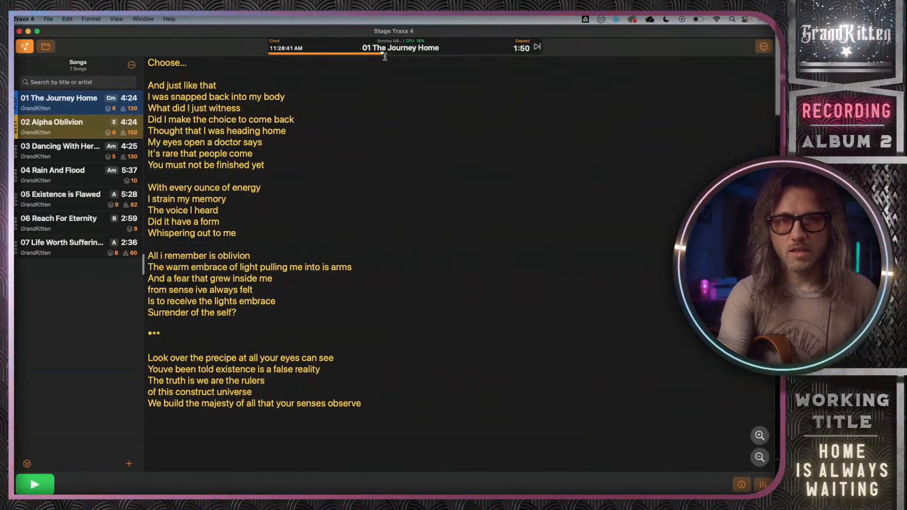
drag(382, 55, 341, 54)
click(46, 487)
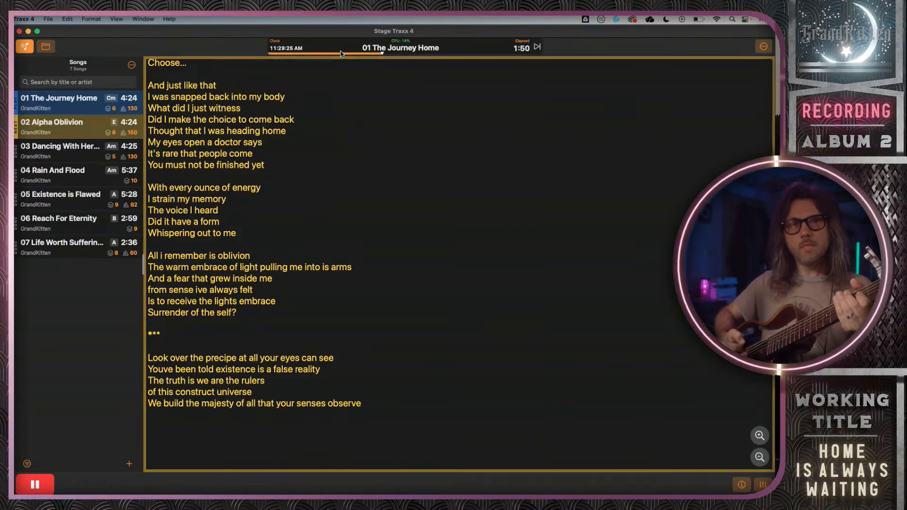
click(46, 483)
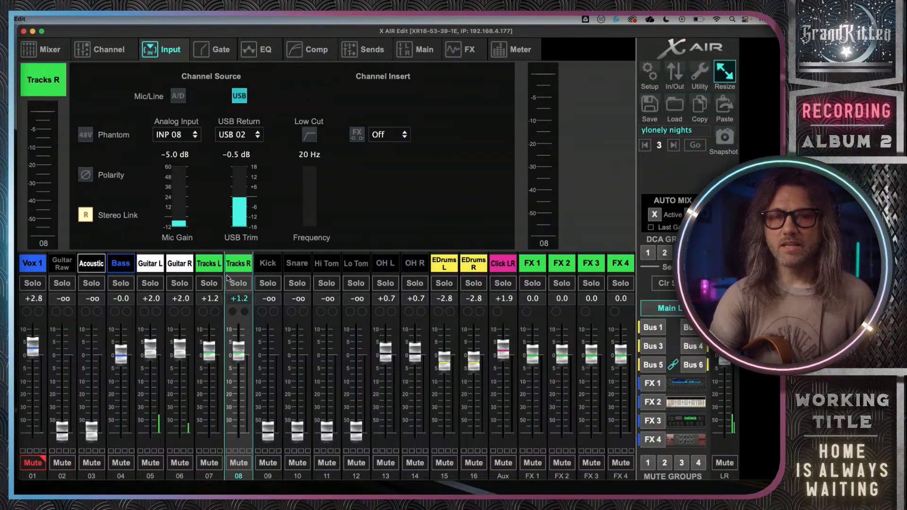
Switch to X AIR Edit, raise the Acoustic channel's main fader to -5.6 dB and check its sends to FX 1 through FX 4.
click(99, 270)
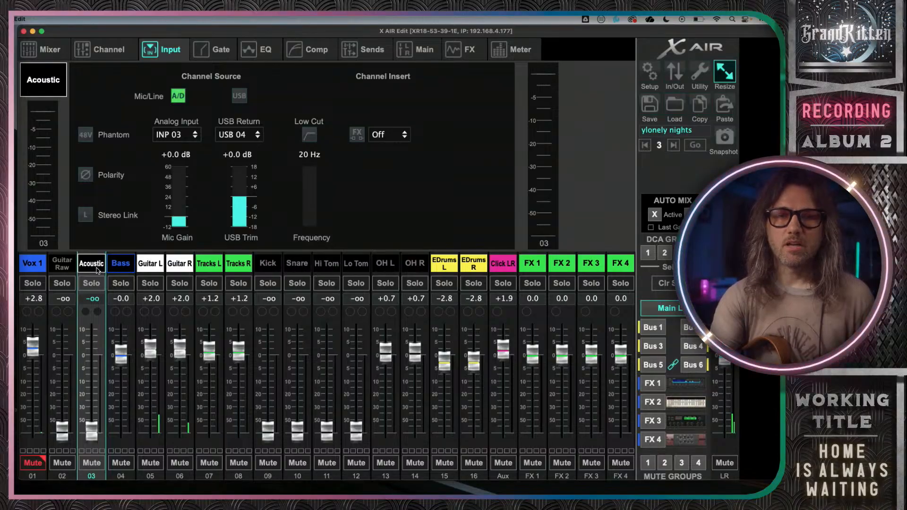
drag(92, 428, 91, 368)
click(653, 384)
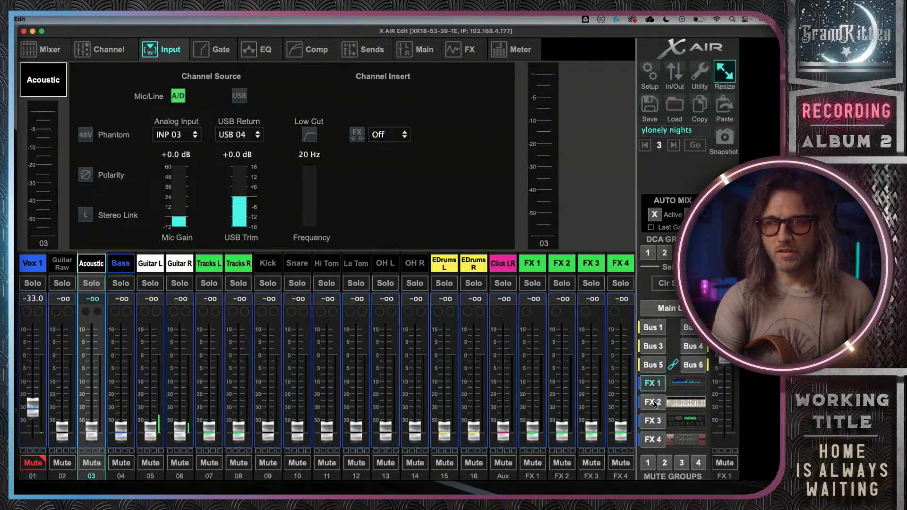
click(654, 402)
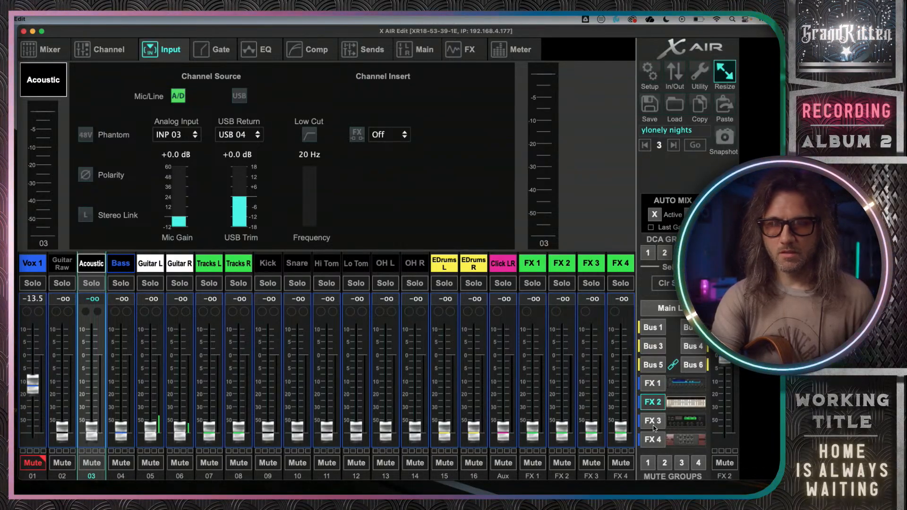
click(654, 426)
click(654, 440)
click(661, 312)
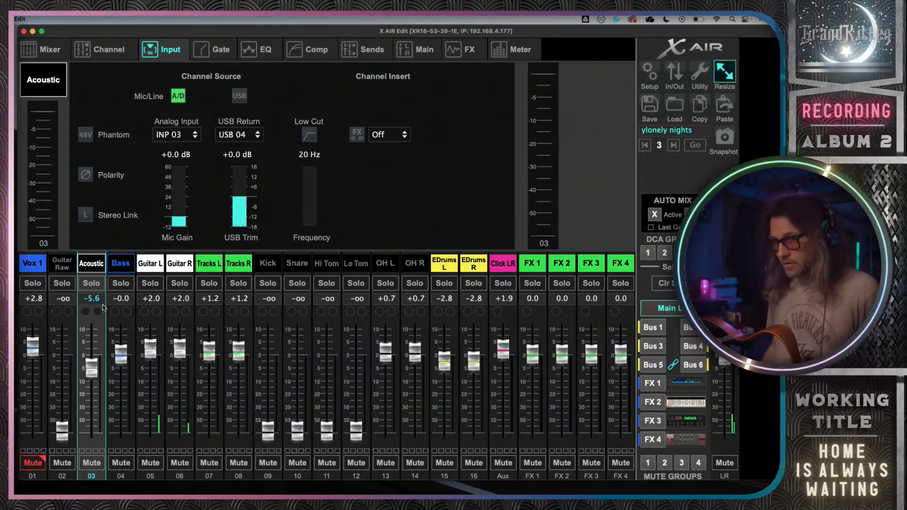
Assign INP 04 as the Acoustic channel's analog input and mute the linked Guitar L and Guitar R channels.
click(180, 135)
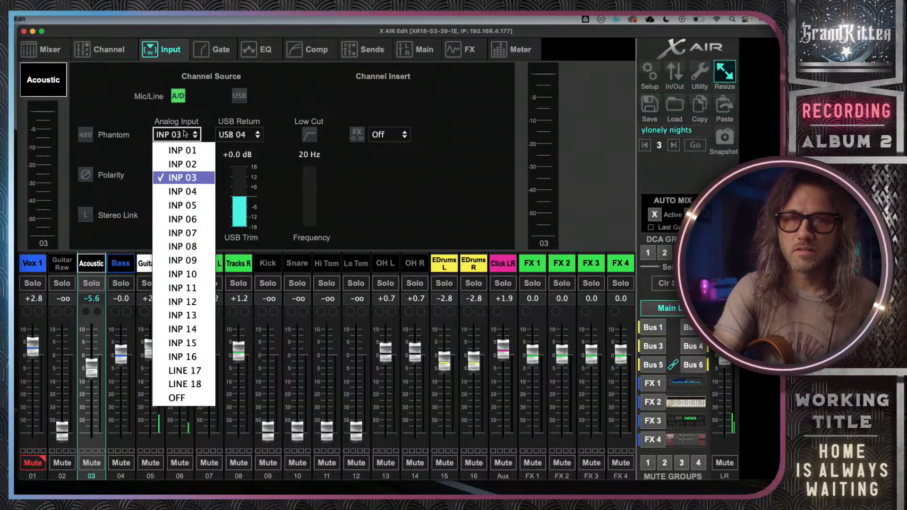
click(190, 197)
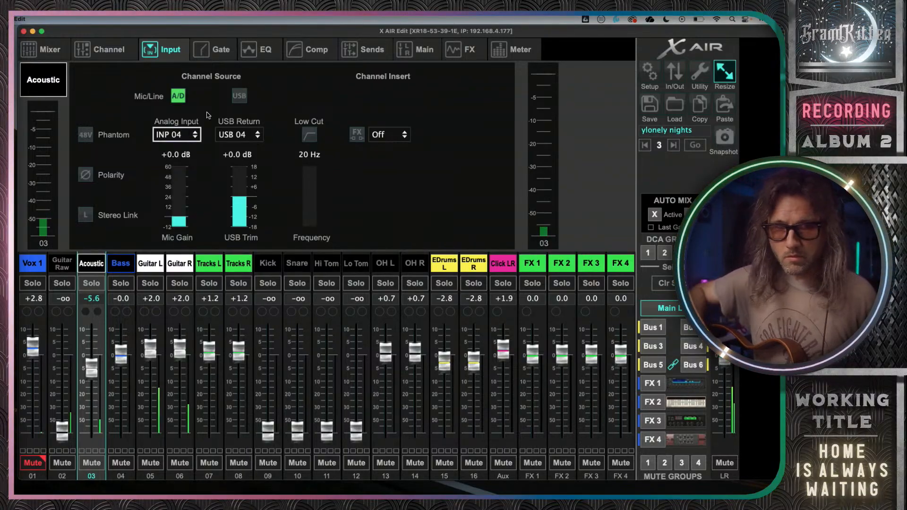
click(152, 464)
Set the Acoustic channel's main fader to +0.2 dB and its mic gain to +32.0 dB.
drag(91, 368, 95, 356)
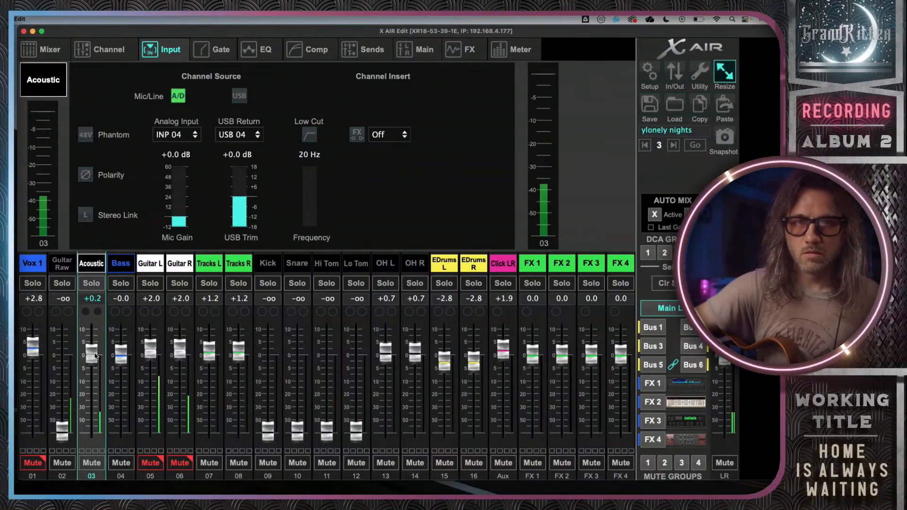
drag(184, 231, 184, 152)
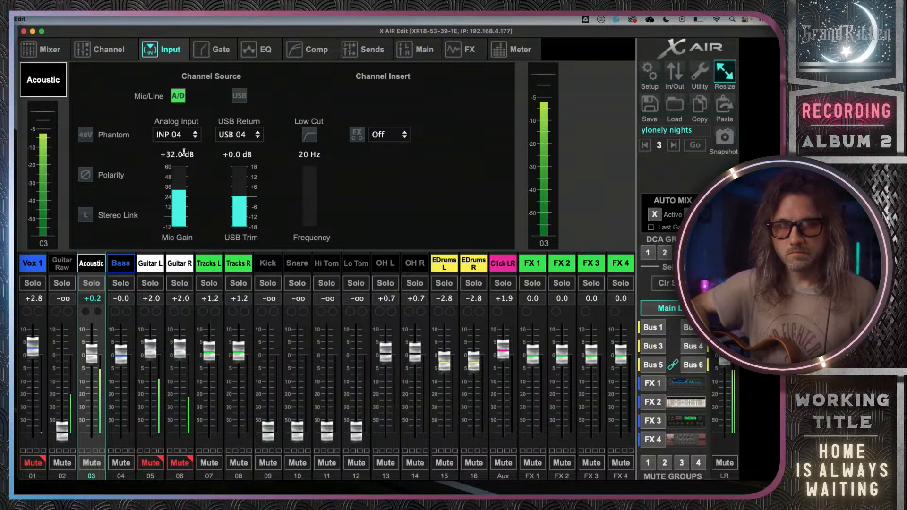
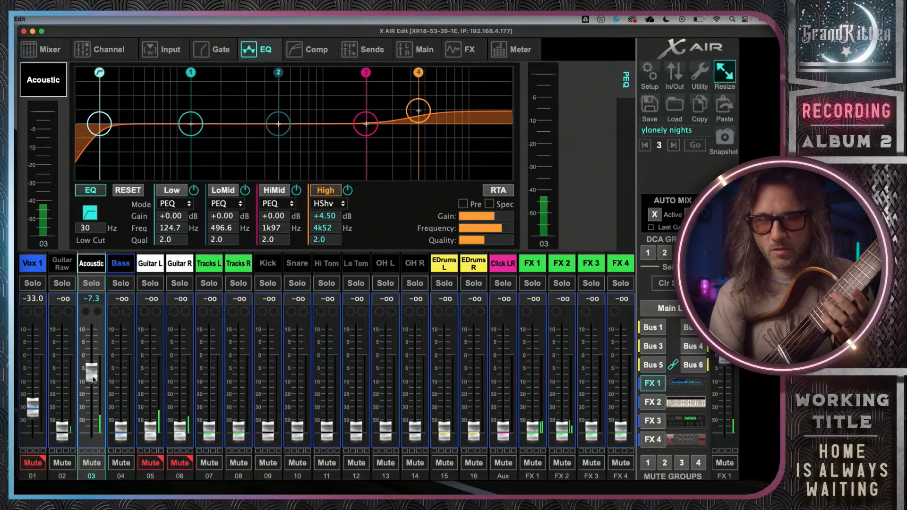
Try sending the Acoustic channel to FX 3 at about -16.5 dB, and pull the send fully back down.
click(653, 420)
drag(99, 431, 97, 389)
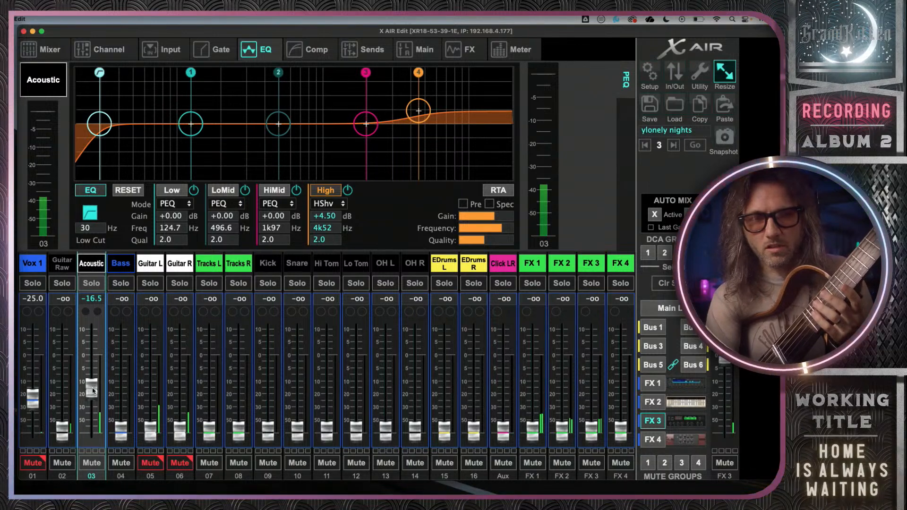
drag(93, 391, 99, 437)
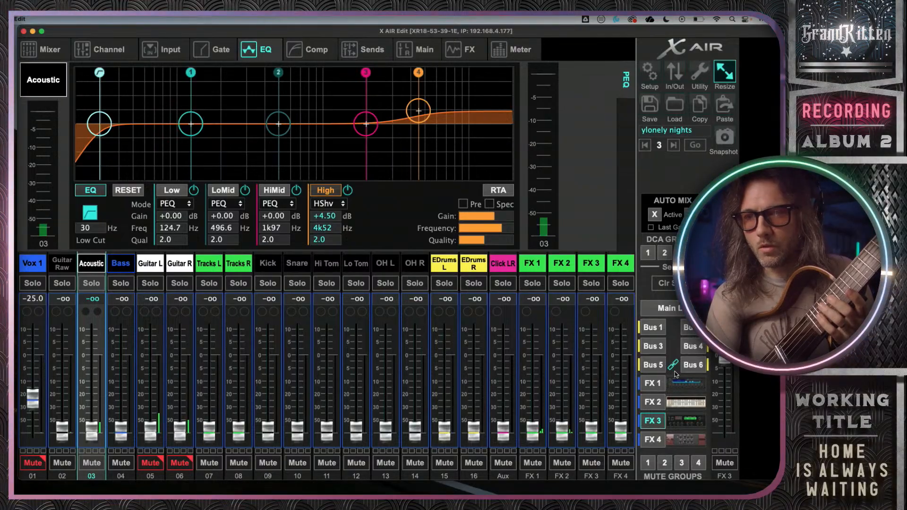
Review the Suboctaver in effects slot FX 4 and replace it with the Wave Designer.
click(682, 441)
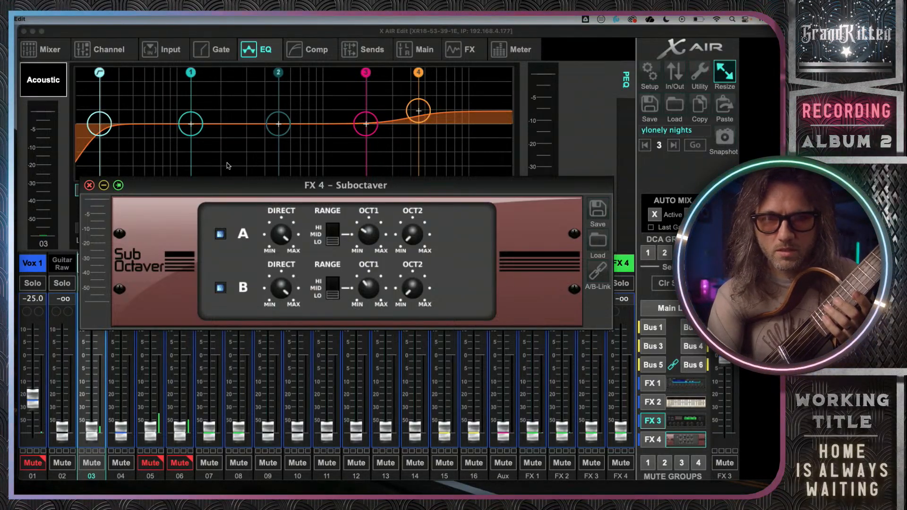
click(89, 185)
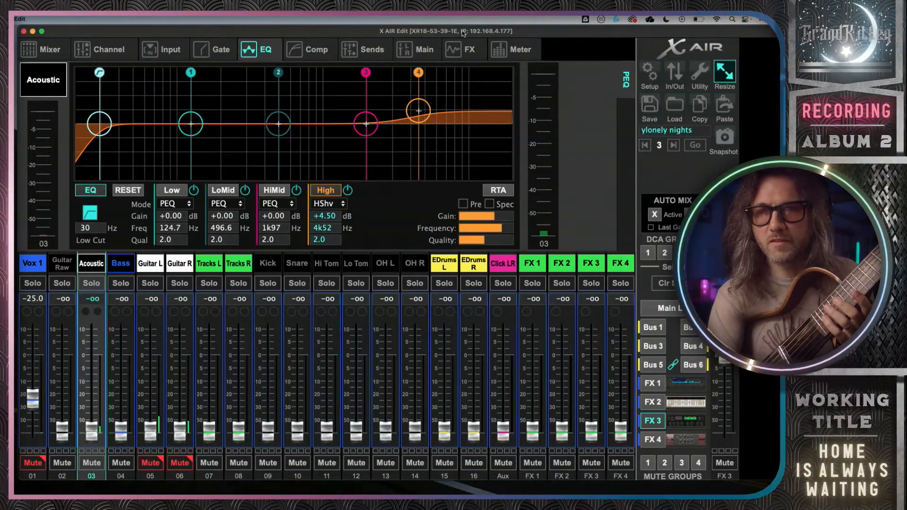
click(473, 52)
click(511, 116)
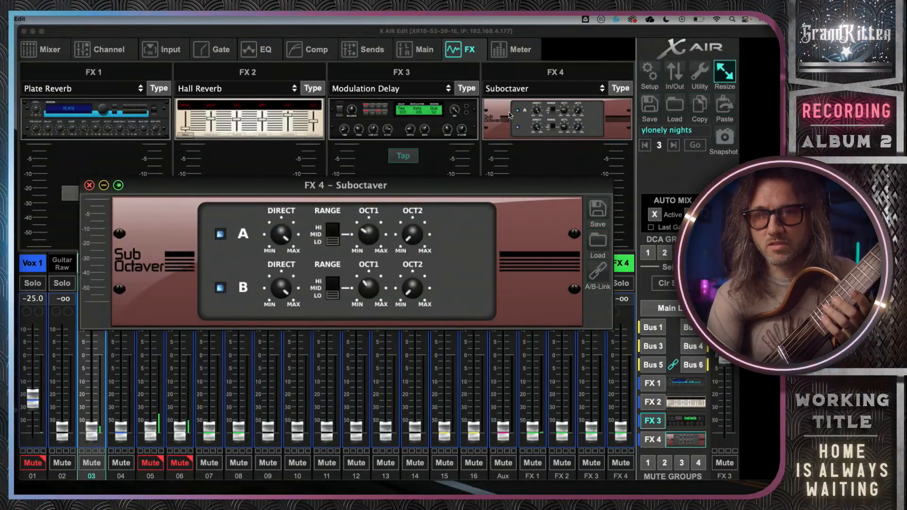
click(563, 88)
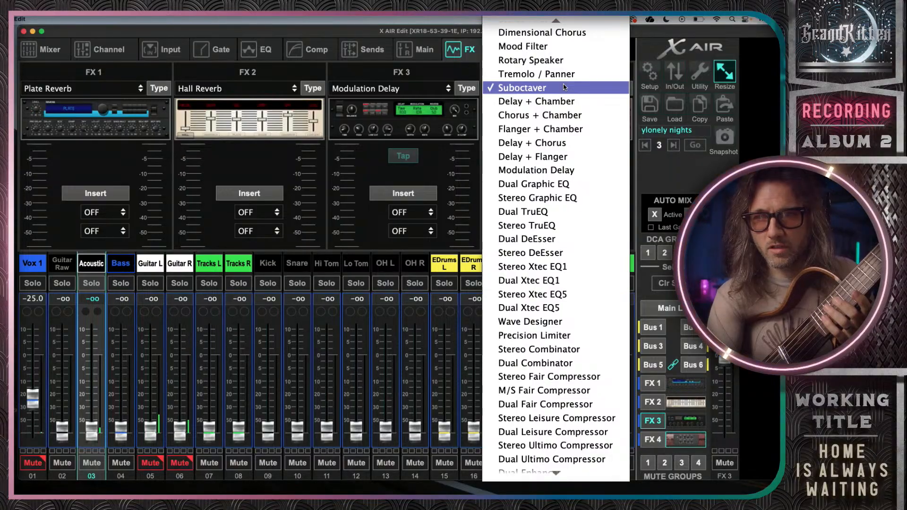
click(562, 324)
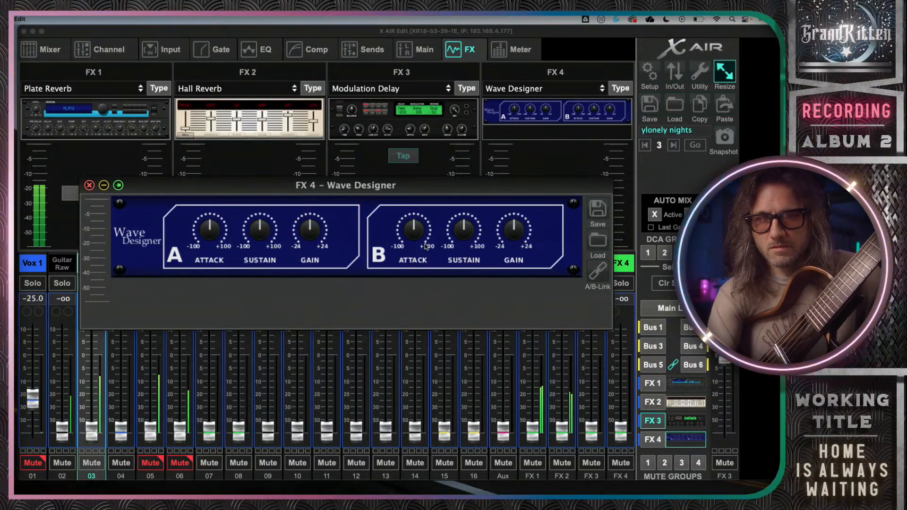
Set the Acoustic channel's send to FX 4 to -4.3 dB and return to the main mix with the channel's input settings shown.
click(655, 440)
drag(92, 430, 93, 344)
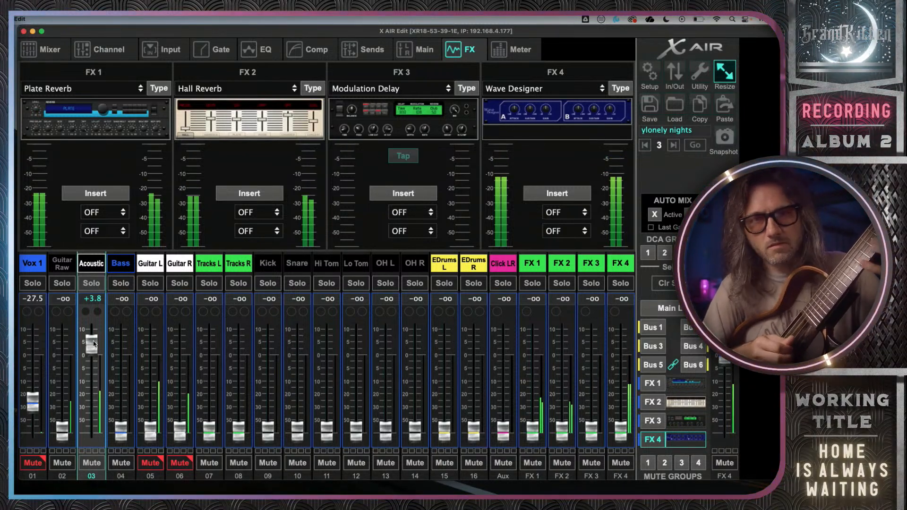
drag(93, 344, 93, 355)
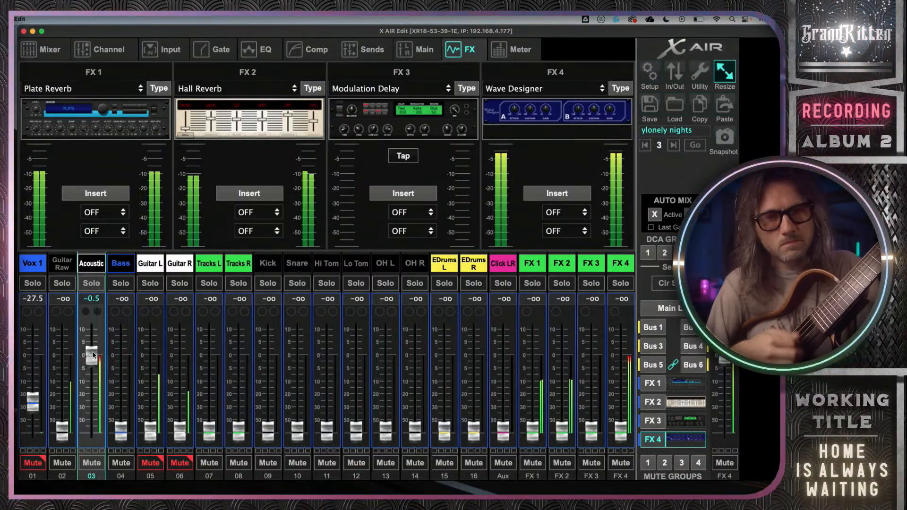
drag(93, 356, 93, 365)
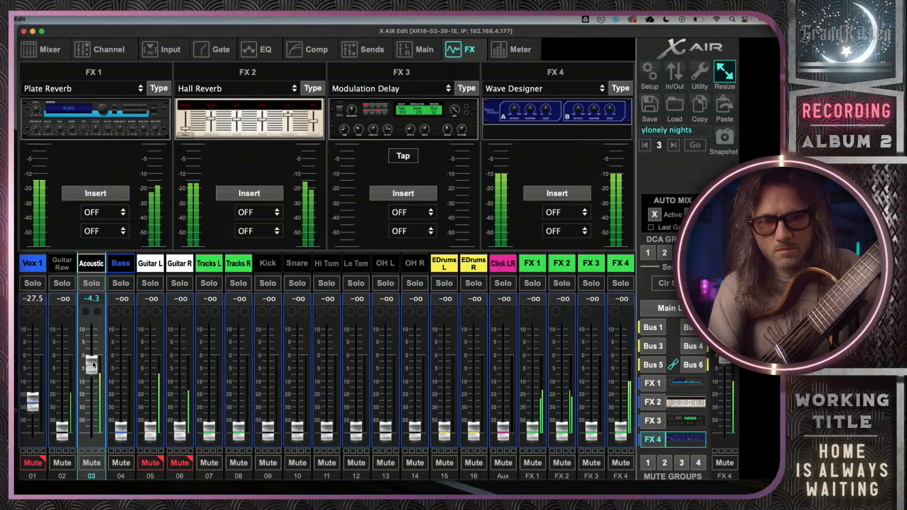
click(675, 309)
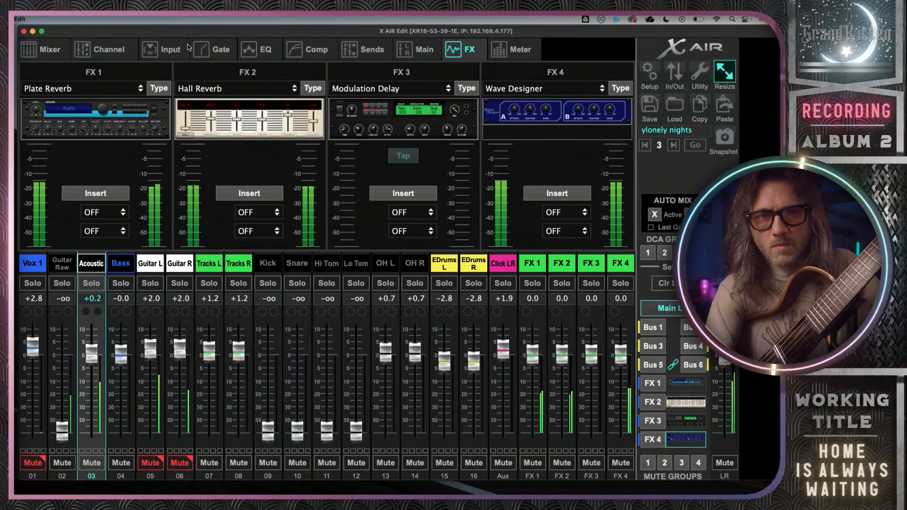
click(166, 49)
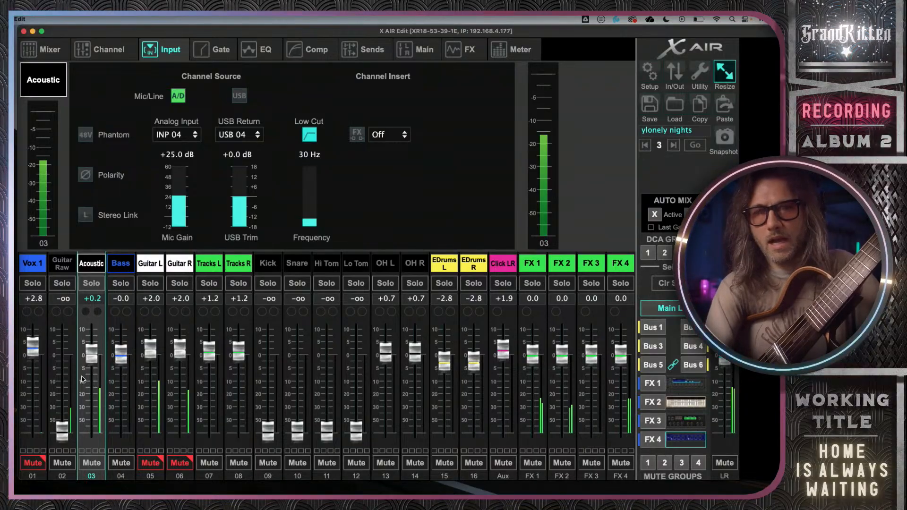
Switch to the Logic project and clear the solos on all tracks.
key(ctrl+Left)
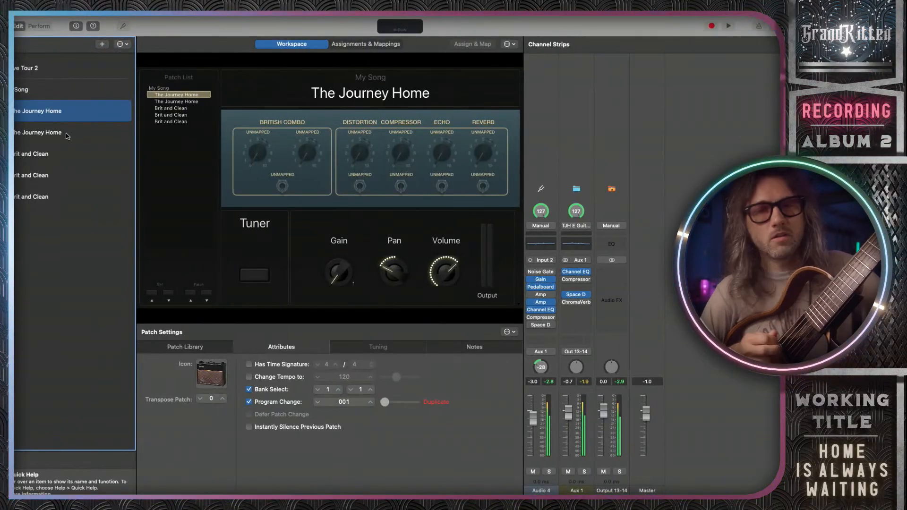
key(ctrl+Left)
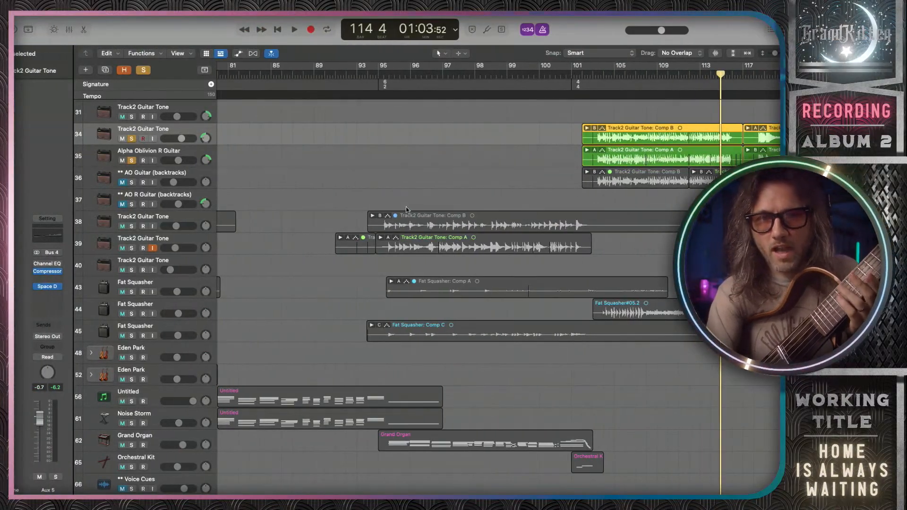
scroll(377, 198, right, 5)
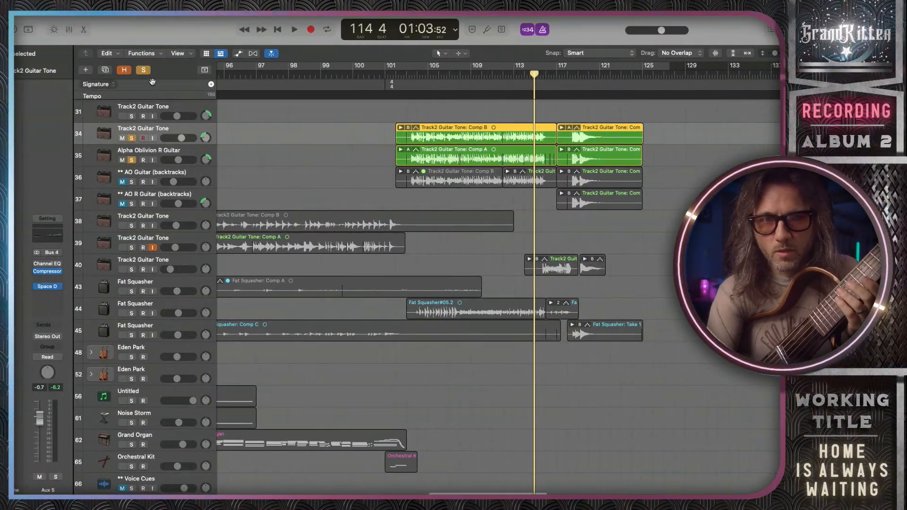
click(144, 70)
Solo the Track2 Guitar Tone track in row 39 and play its Comp A region from bar 95.
scroll(367, 171, right, 4)
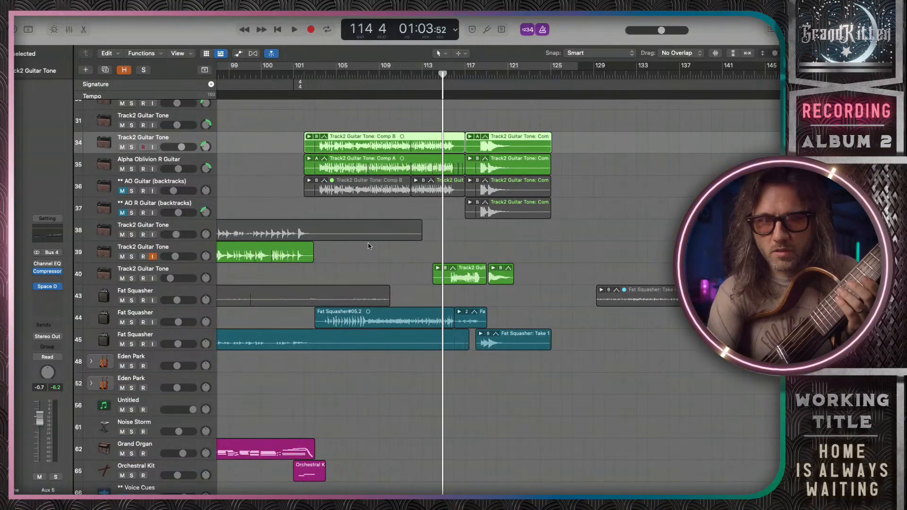
scroll(303, 273, left, 6)
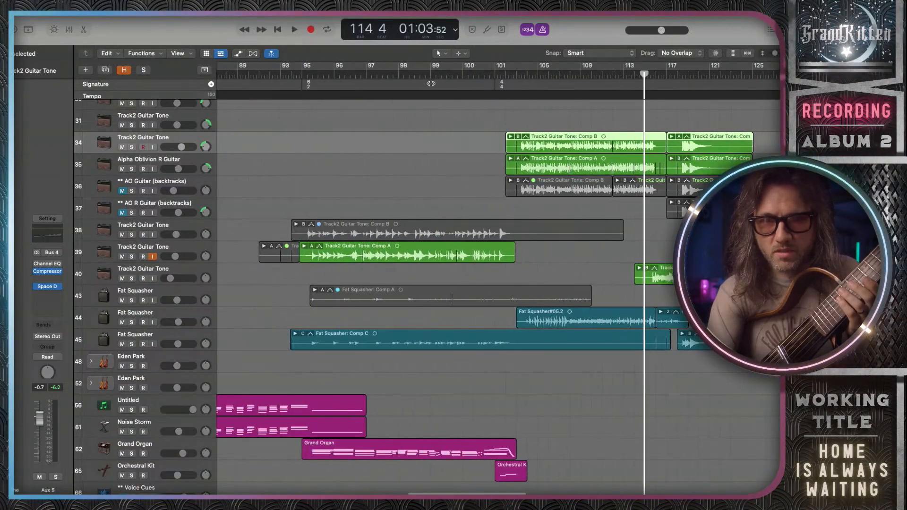
click(310, 72)
click(132, 256)
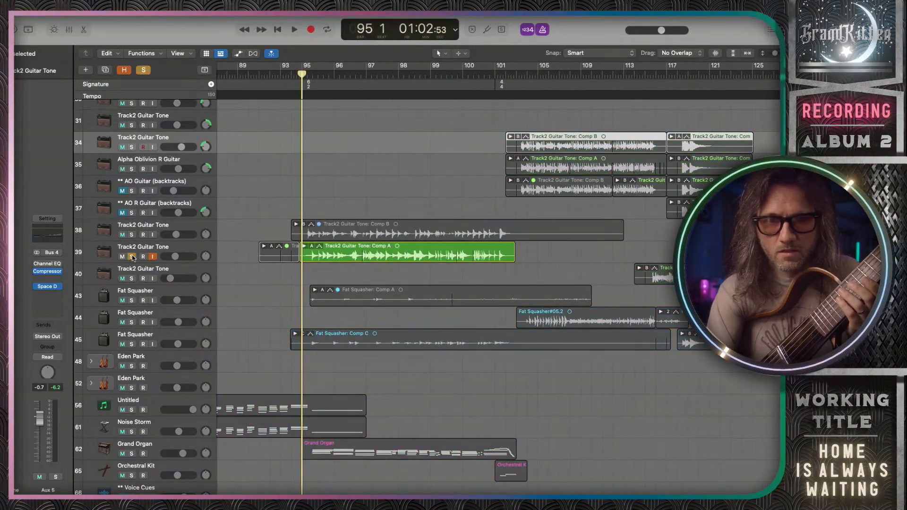
click(169, 248)
key(space)
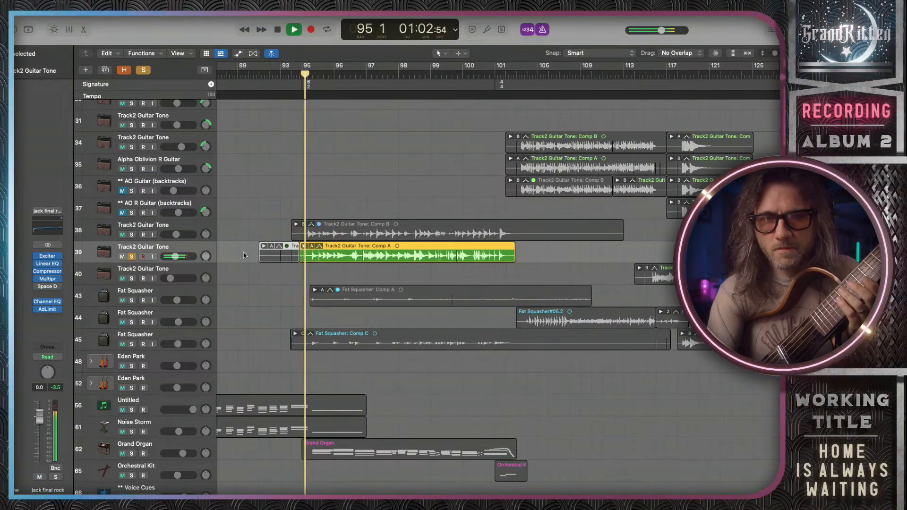
Stop playback and bring up the soloed Track2 Guitar Tone track's Amp Designer window to check its settings.
key(space)
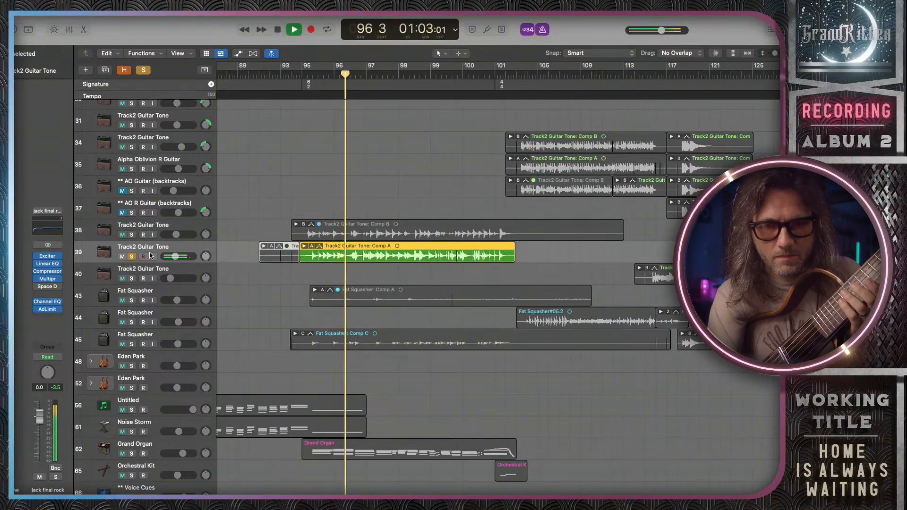
key(space)
key(v)
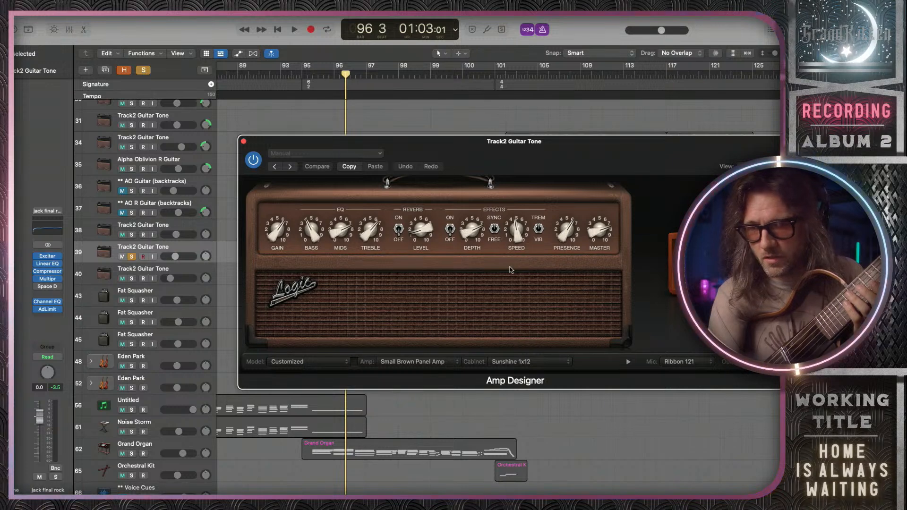
Review the Track2 Guitar Tone track's Amp Designer settings and its Pedalboard chain through to the Tru-Tape Delay, and close both plug-ins.
click(492, 237)
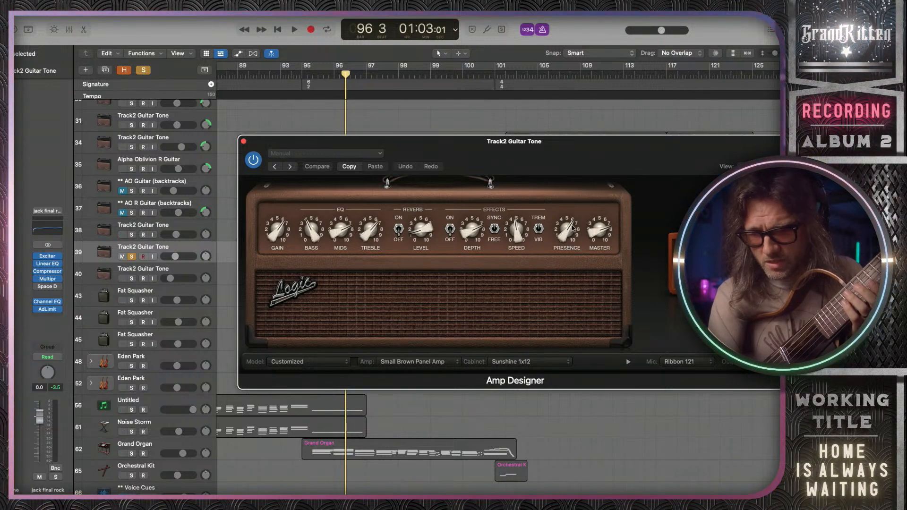
mouse_move(709, 293)
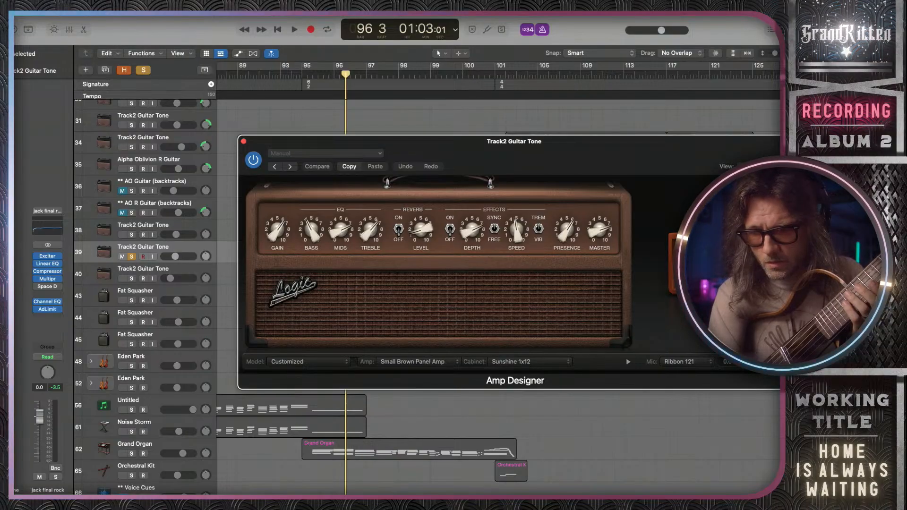
click(243, 142)
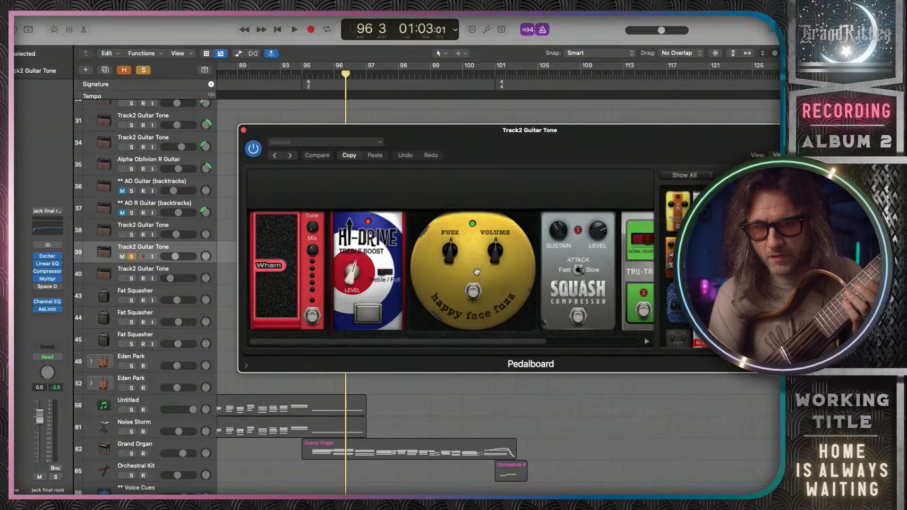
scroll(482, 274, right, 4)
scroll(506, 290, right, 1)
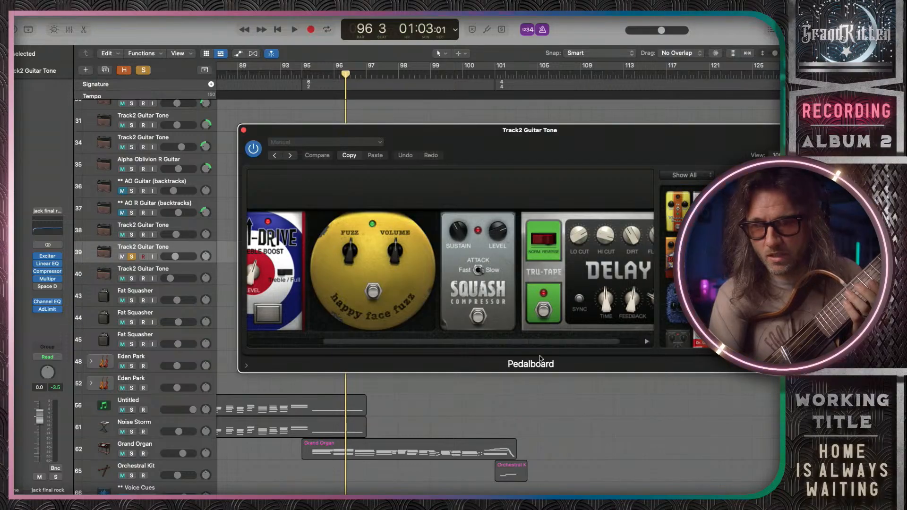
scroll(548, 287, right, 2)
click(519, 316)
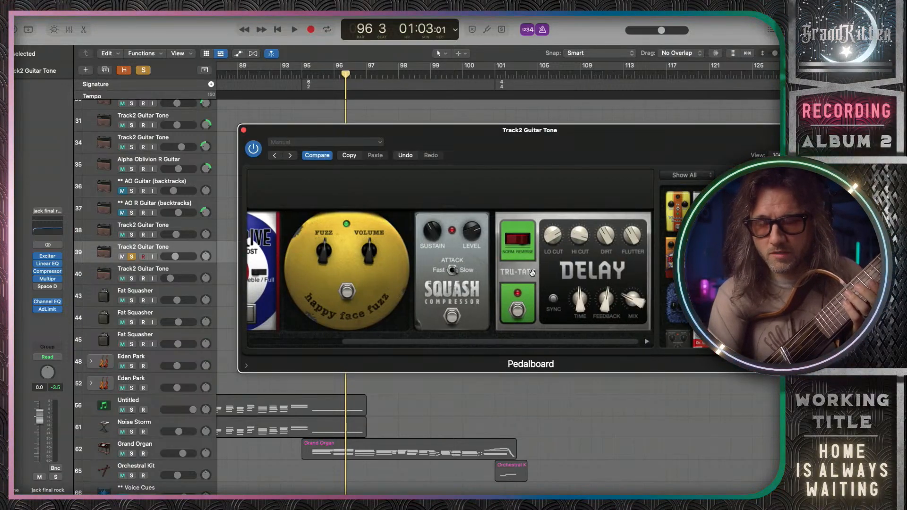
click(244, 130)
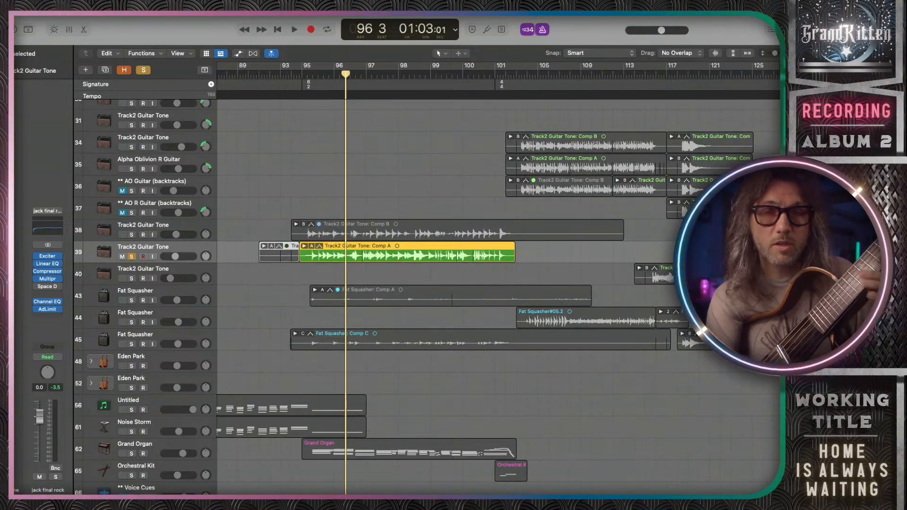
Check the saved channel strip settings in The Journey Home folder from the Track2 Guitar Tone channel, and dismiss the save dialog without saving.
click(7, 210)
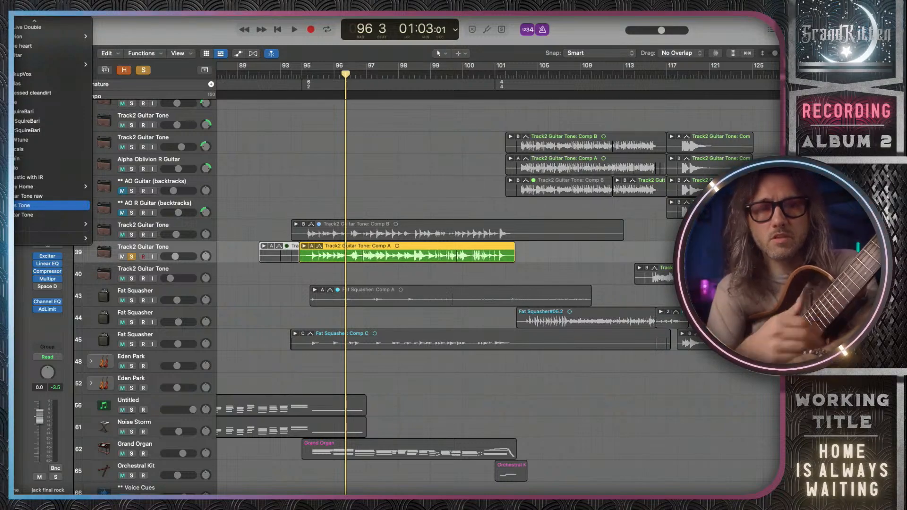
click(181, 28)
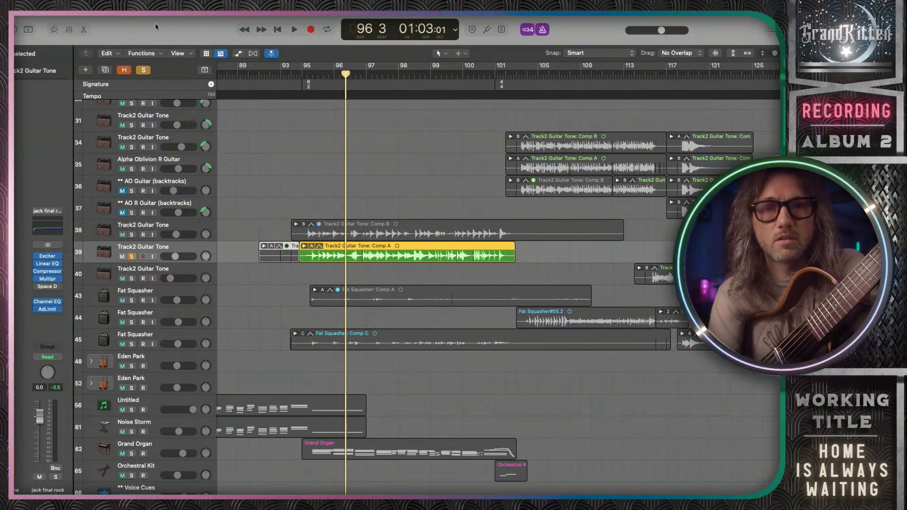
mouse_move(154, 14)
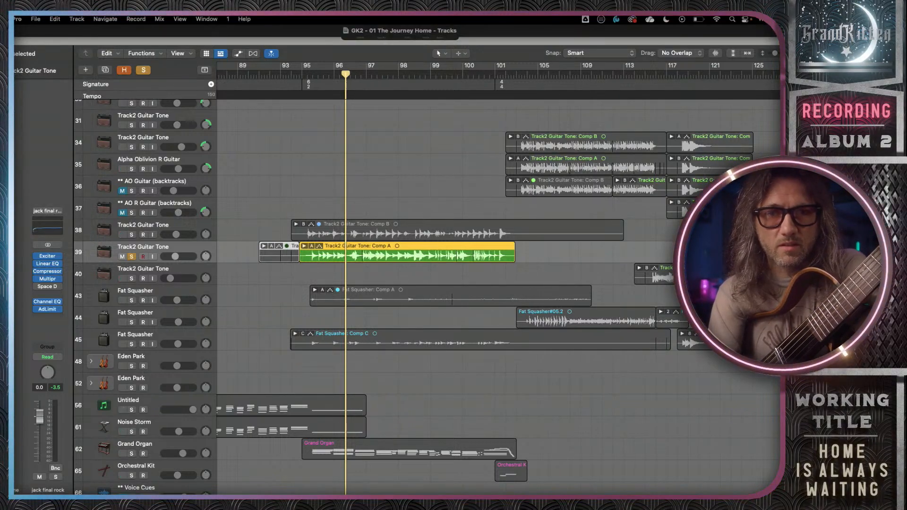
click(2, 31)
drag(98, 31, 143, 27)
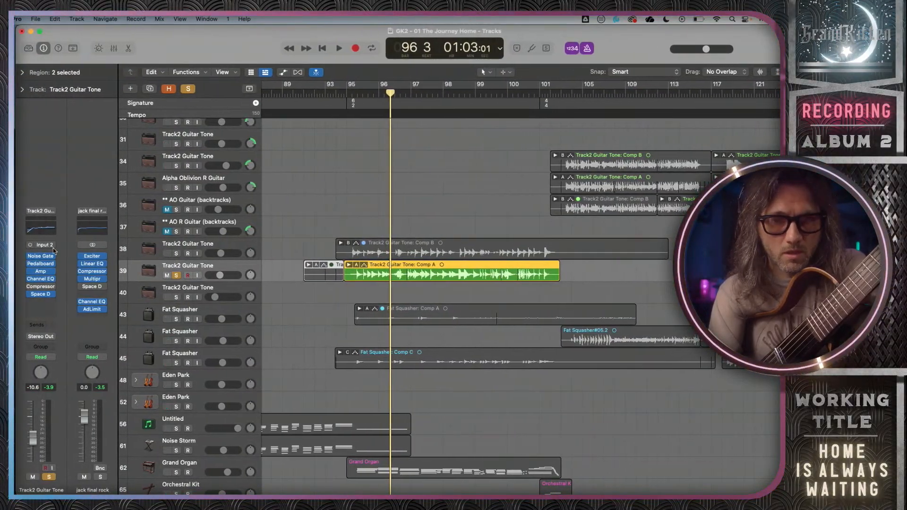
click(48, 214)
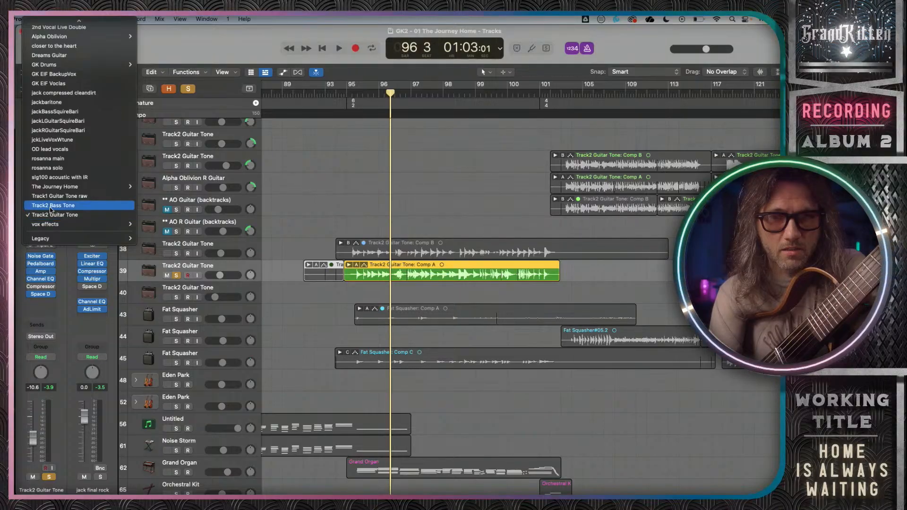
mouse_move(107, 18)
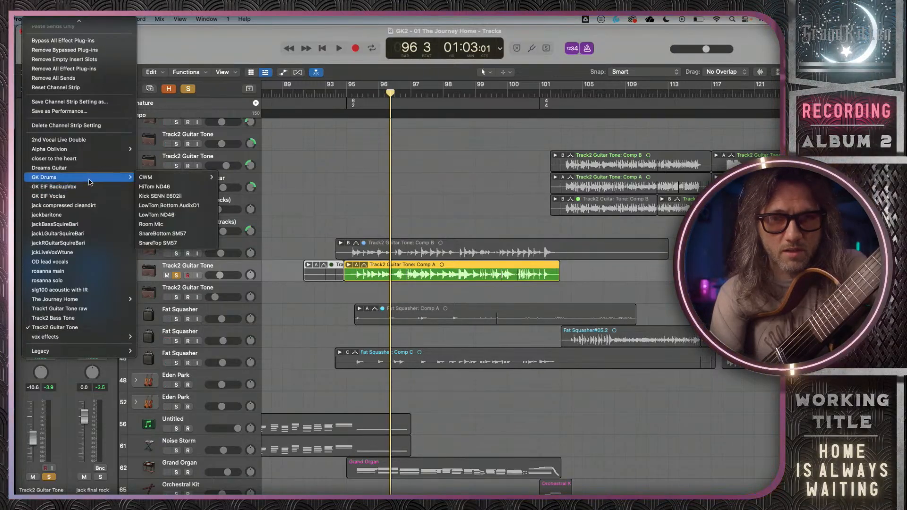
mouse_move(98, 182)
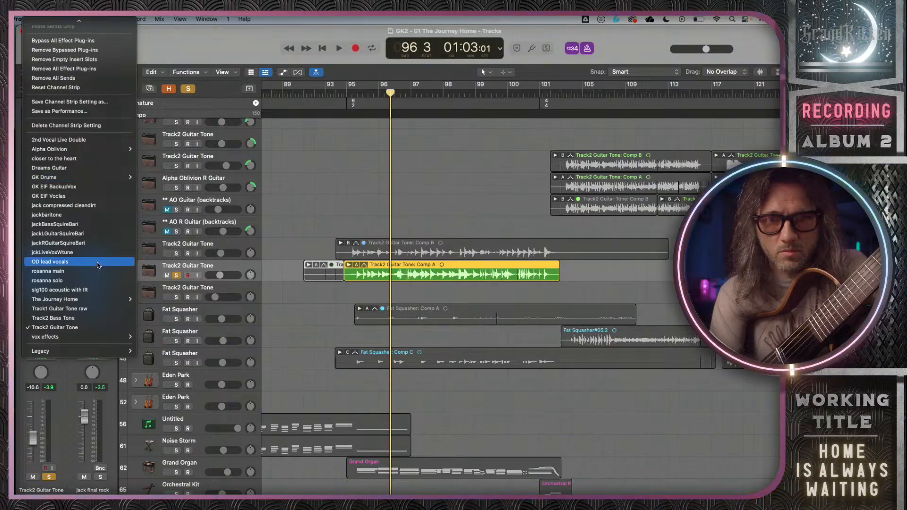
mouse_move(97, 299)
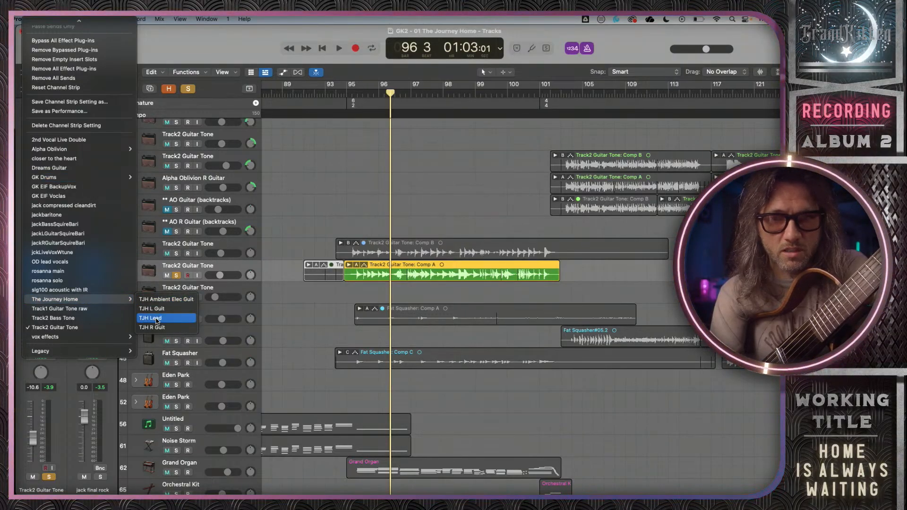
click(80, 104)
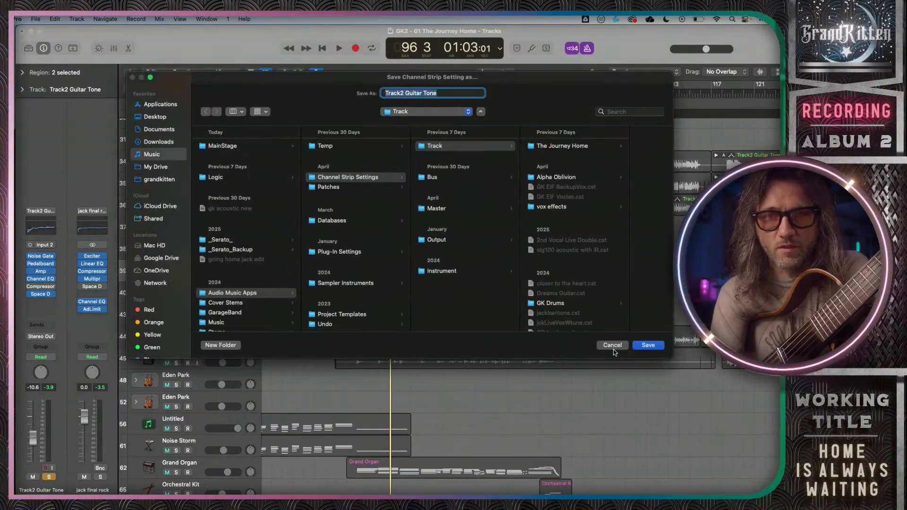
click(614, 349)
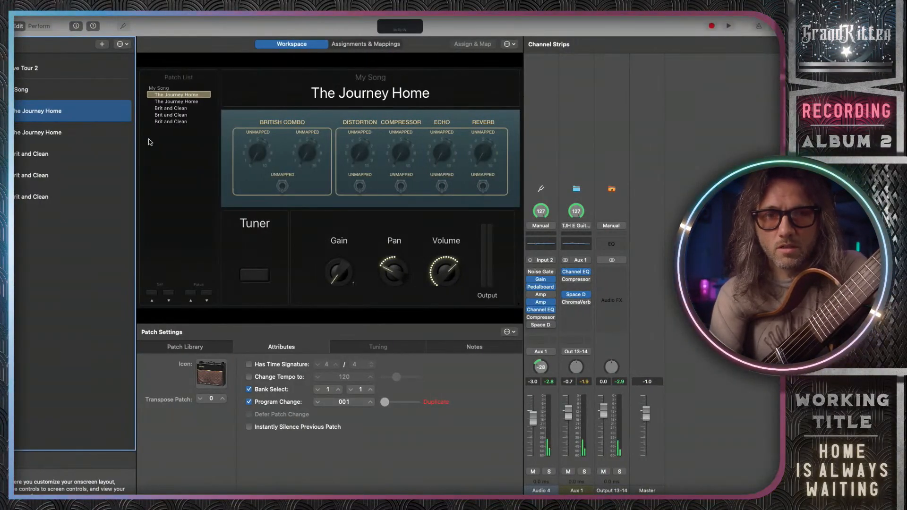
In MainStage, load the TJH Lead channel strip setting onto the guitar channel of the second The Journey Home patch.
click(60, 139)
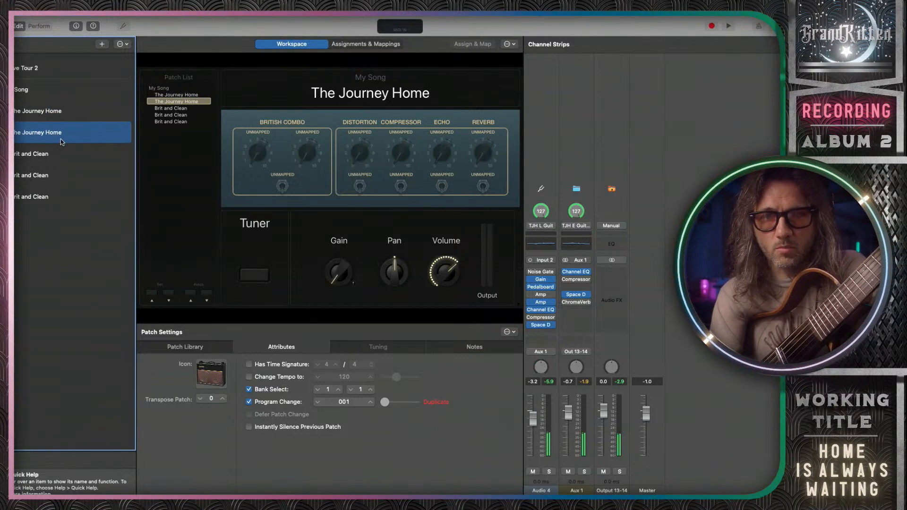
click(551, 227)
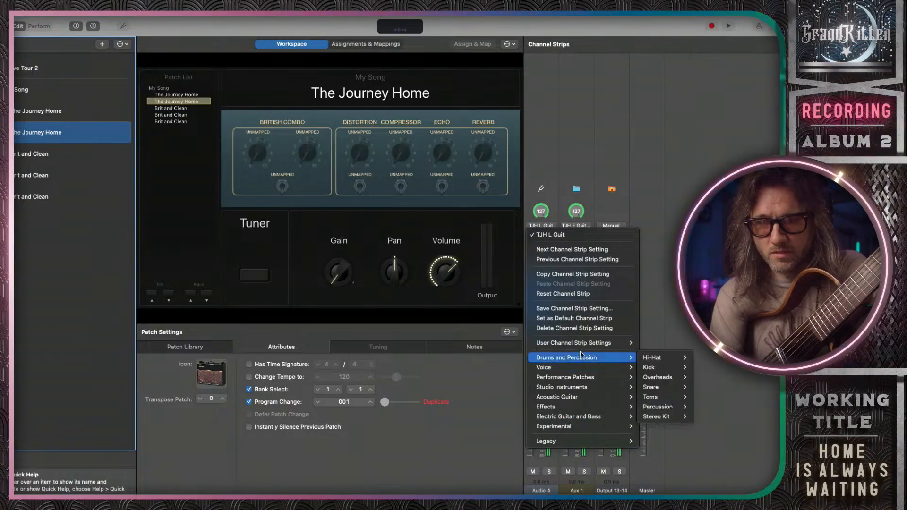
mouse_move(609, 344)
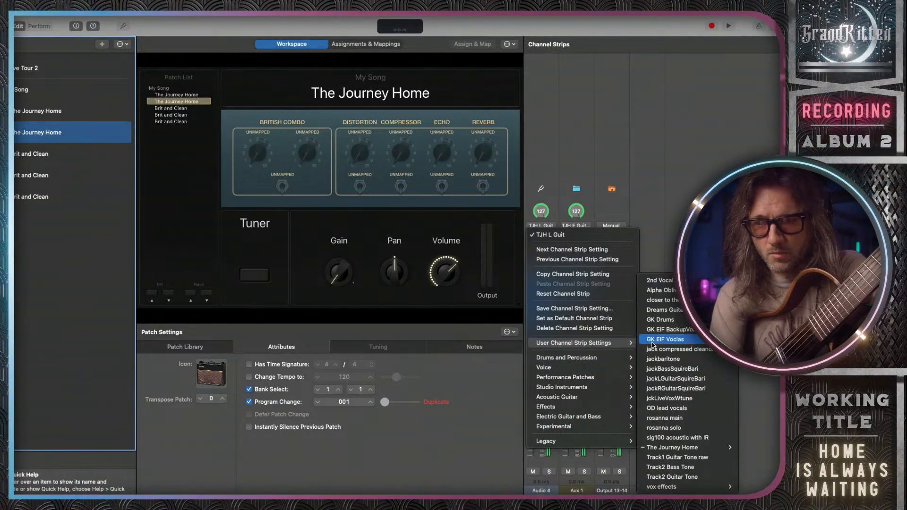
mouse_move(697, 449)
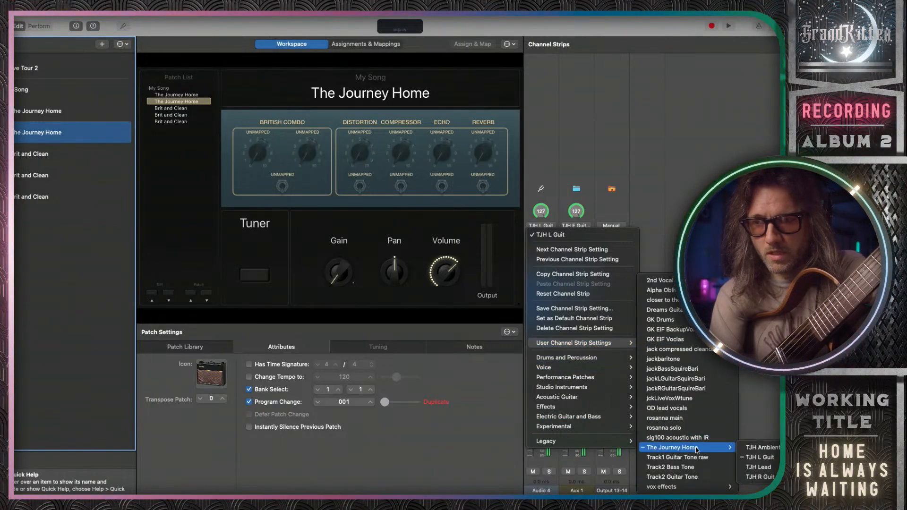
click(758, 467)
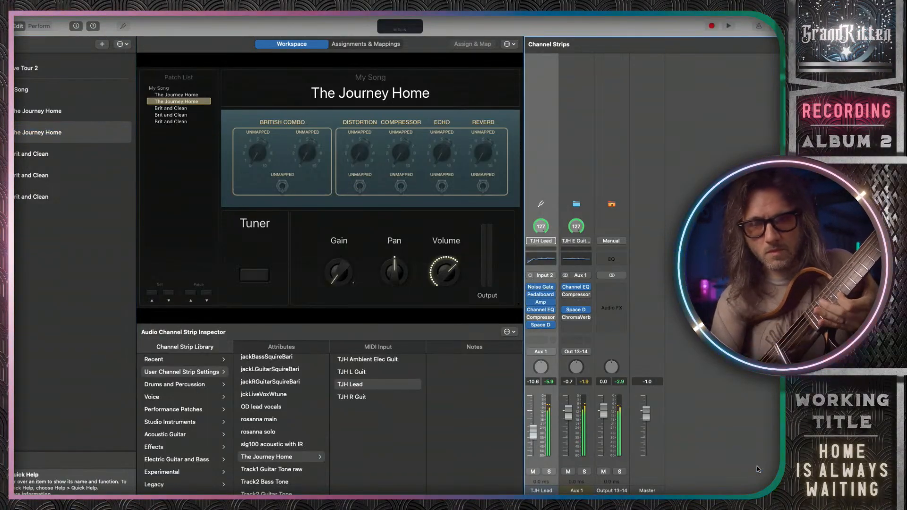
In X AIR Edit, unmute the linked Guitar L and Guitar R channels, mute the Acoustic channel, and return to MainStage.
key(ctrl+Right)
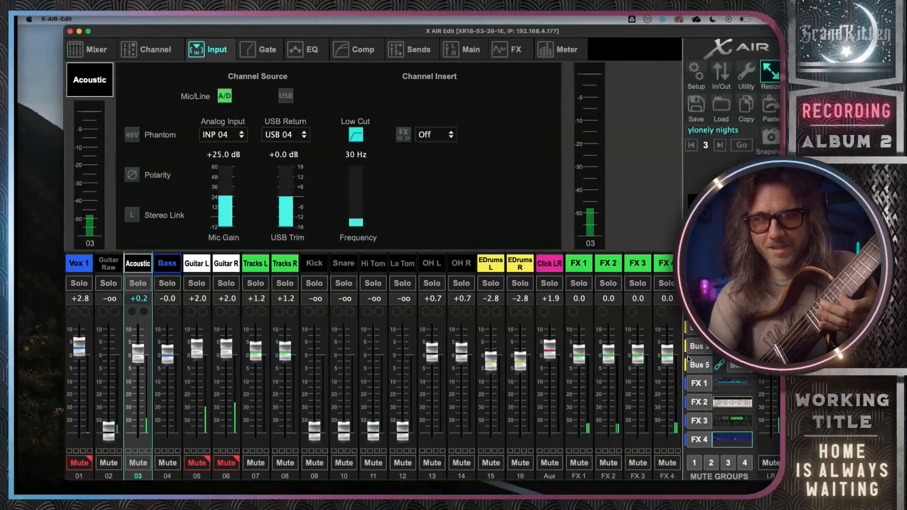
click(183, 465)
click(93, 463)
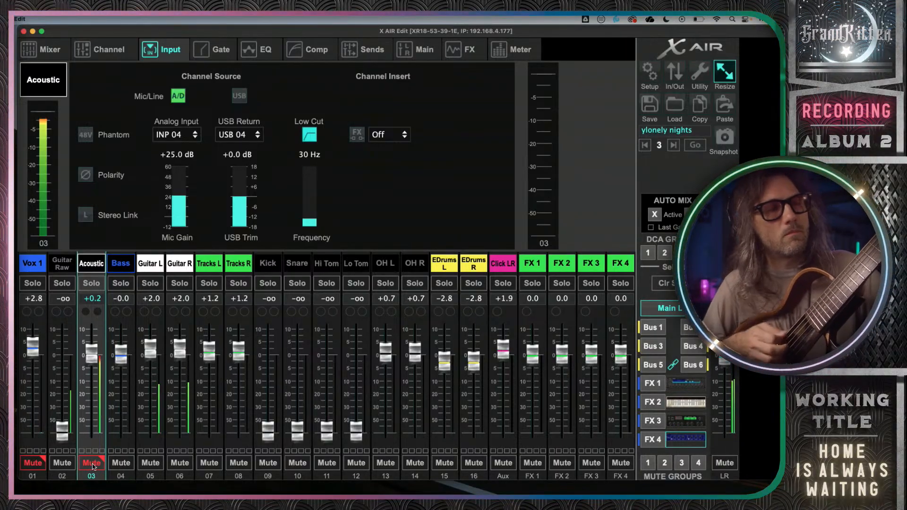
key(ctrl+Left)
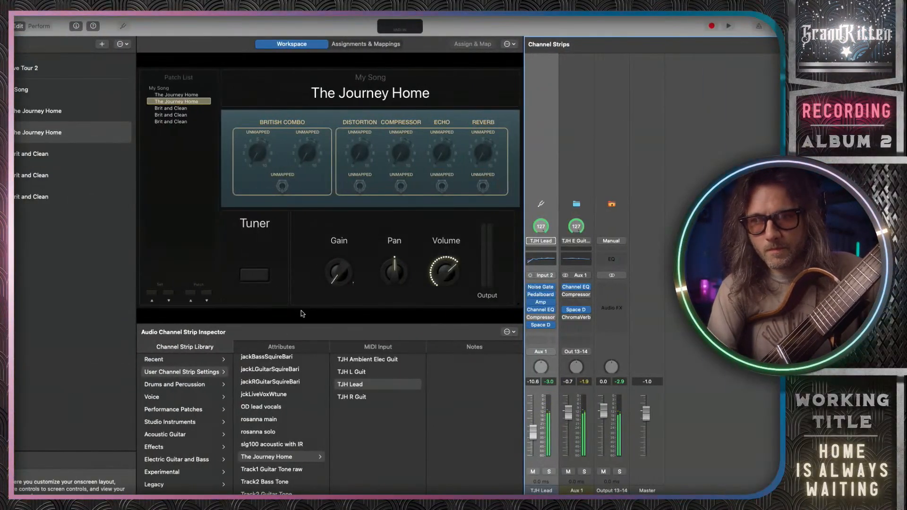
Check the TJH Lead channel's Pedalboard, and raise the gain slightly in its Amp Designer.
click(541, 295)
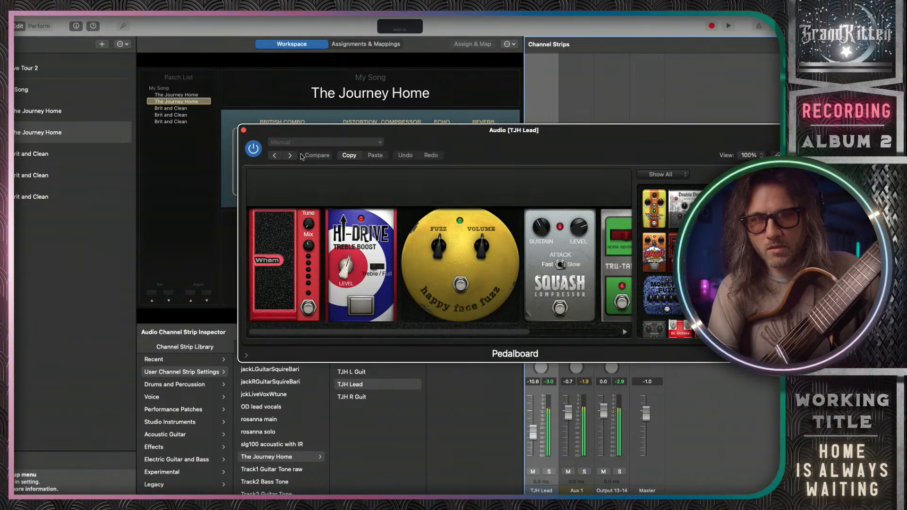
click(244, 129)
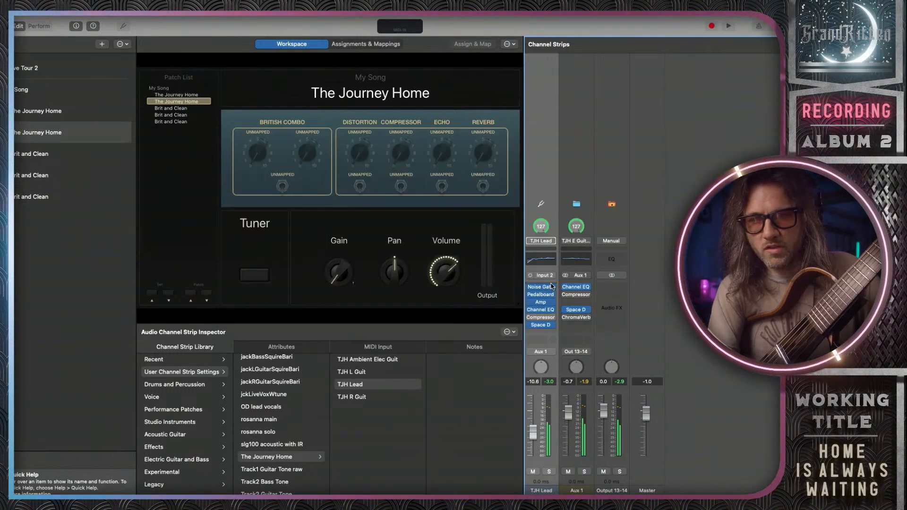
click(543, 304)
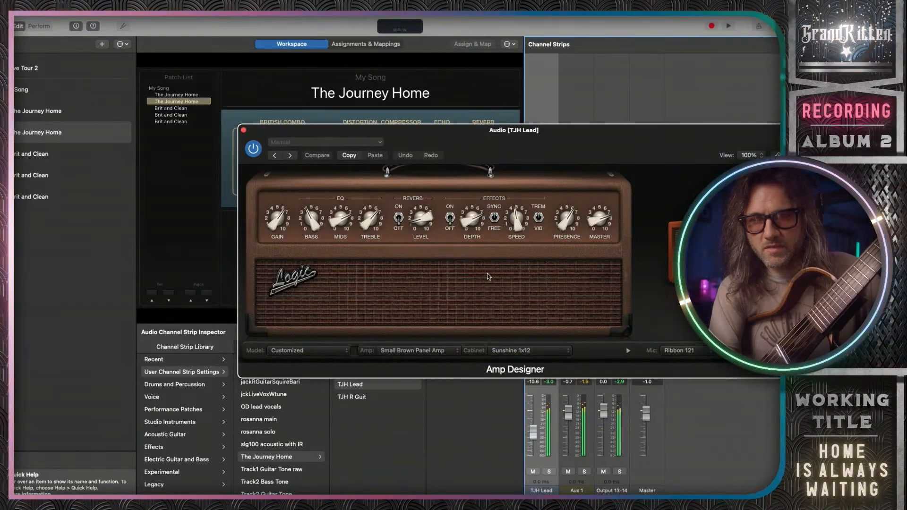
drag(281, 224, 280, 222)
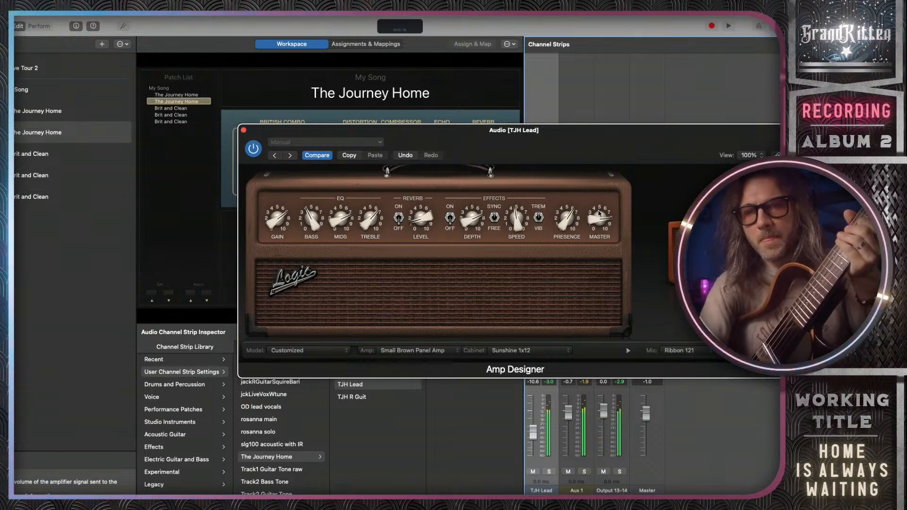
Switch to Logic and play the soloed Track2 Guitar Tone track from bar 95 as a reference for the lead tone, and stop playback.
key(ctrl+Left)
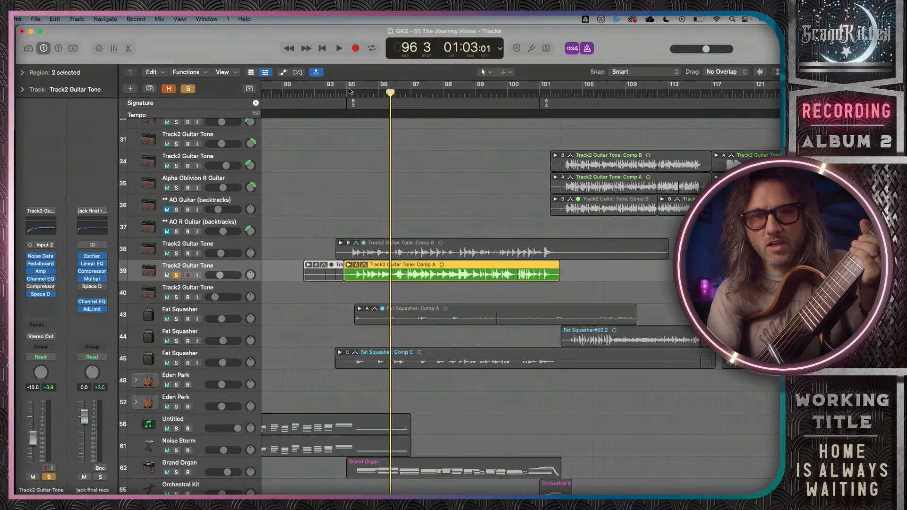
click(349, 91)
key(space)
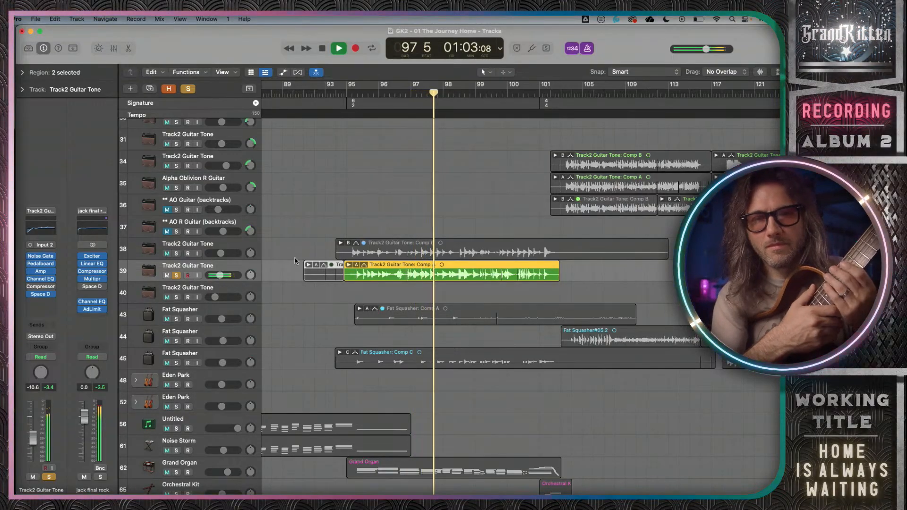
key(space)
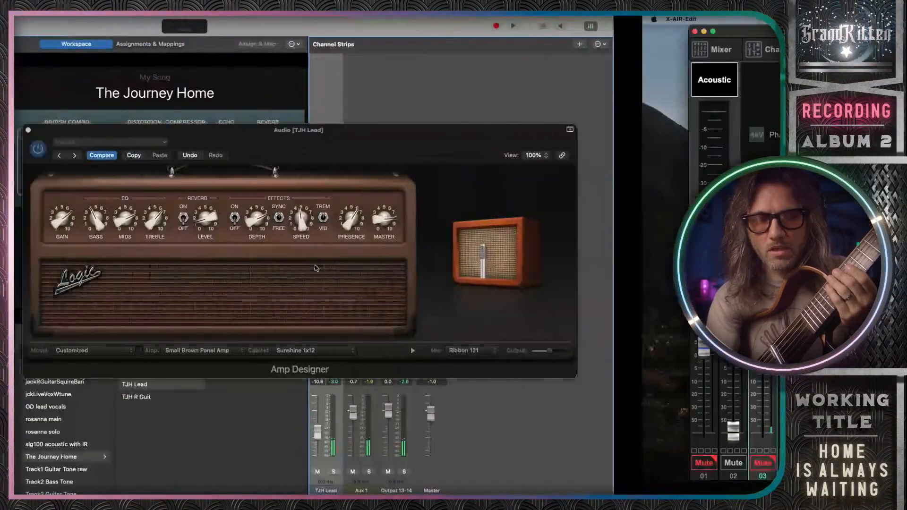
In MainStage, close the TJH Lead Amp Designer, select the first The Journey Home patch, and check its guitar channel's Channel EQ.
click(29, 130)
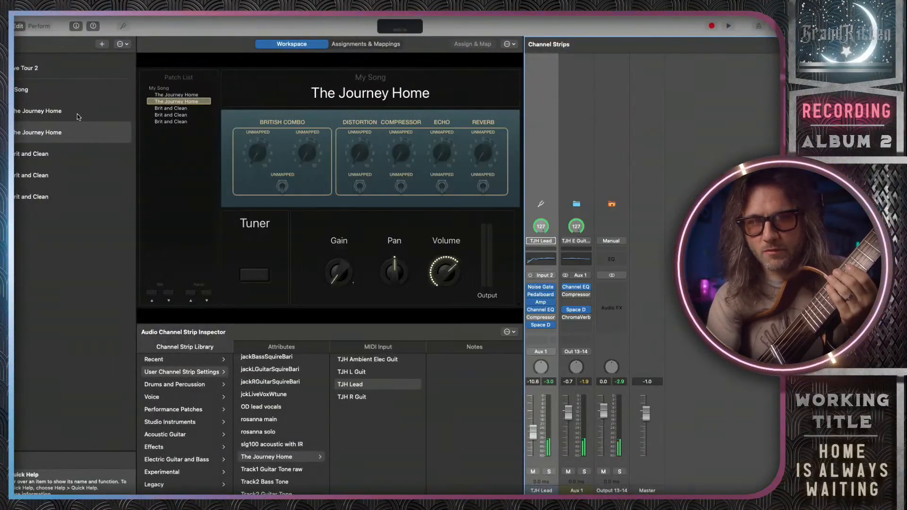
click(77, 115)
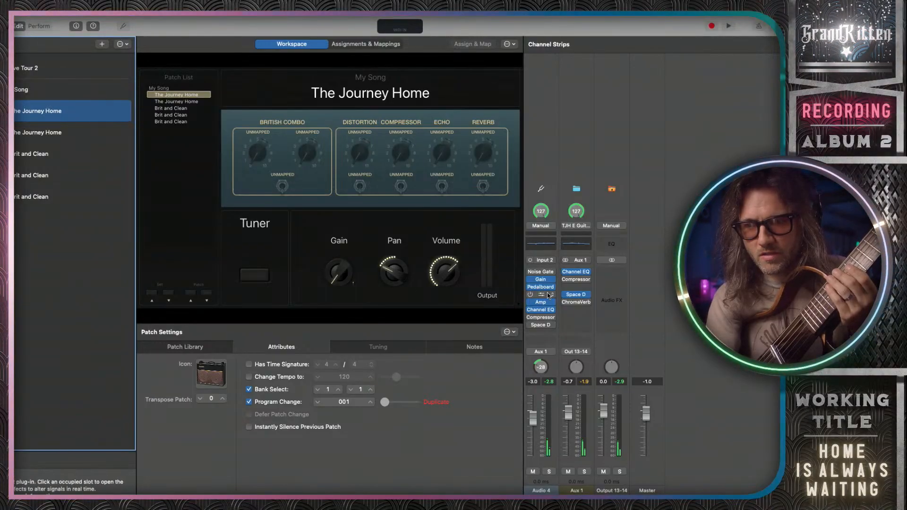
click(542, 310)
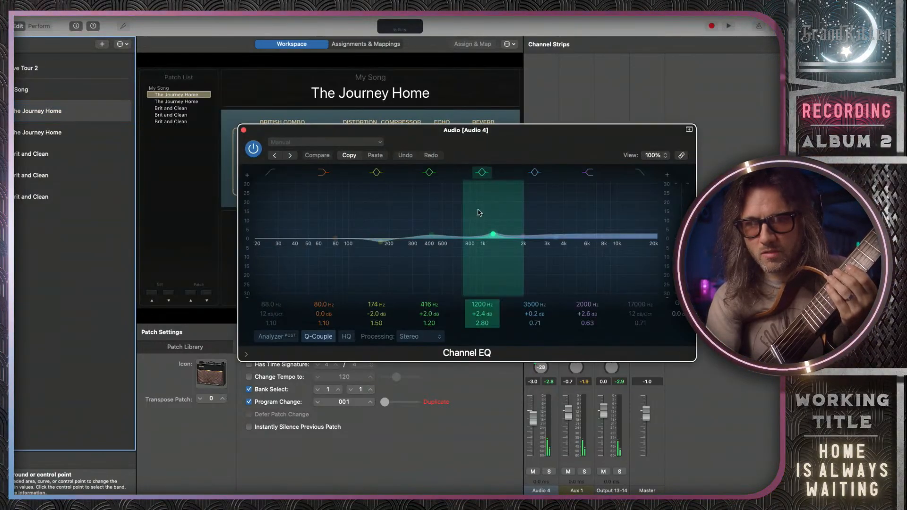
click(243, 130)
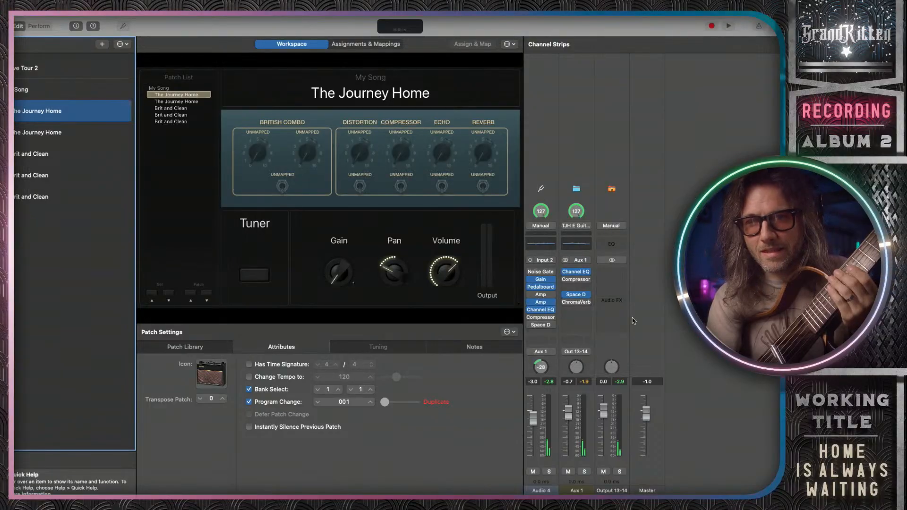
Select the second The Journey Home patch and check the Channel EQ on its Aux 1 channel.
click(87, 137)
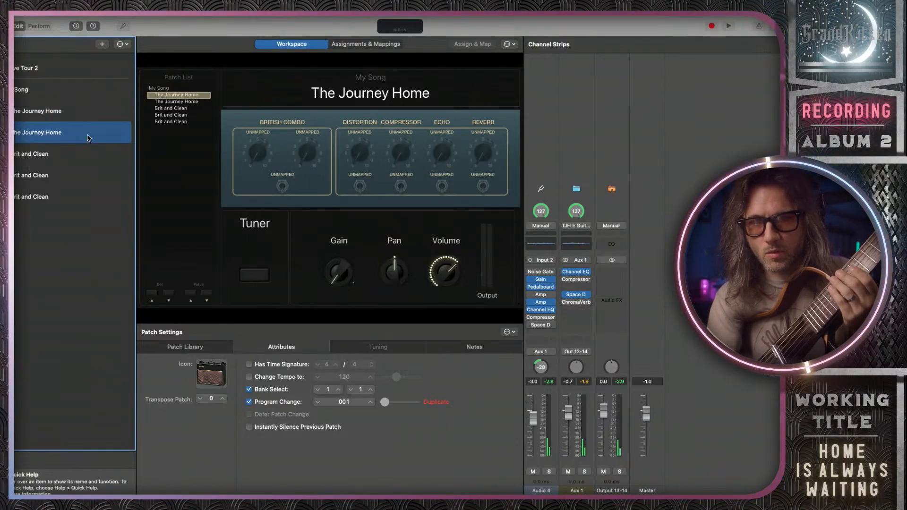
click(577, 289)
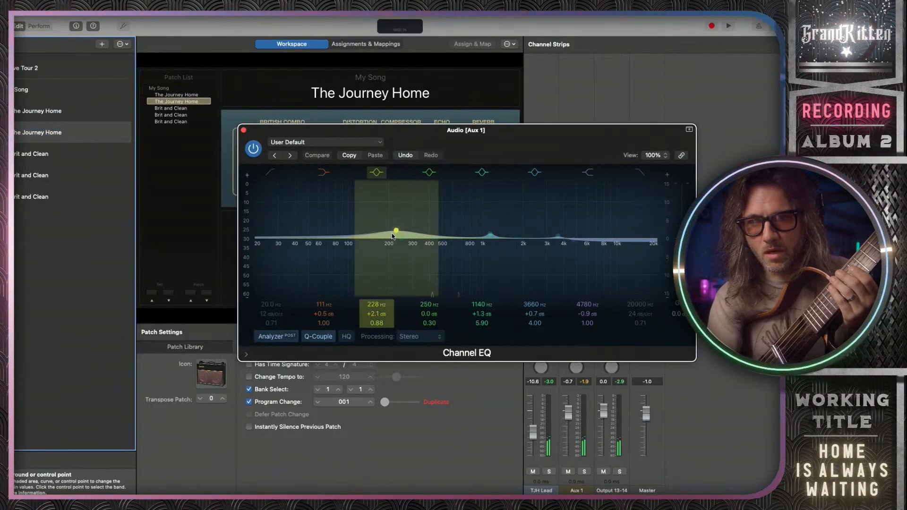
click(243, 130)
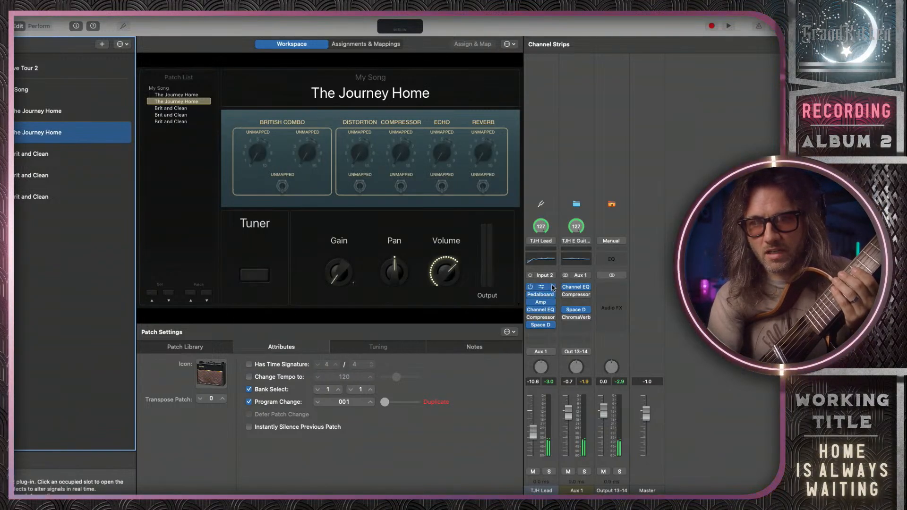
Check the TJH Lead channel's Channel EQ curve and bypass the plug-in.
click(541, 310)
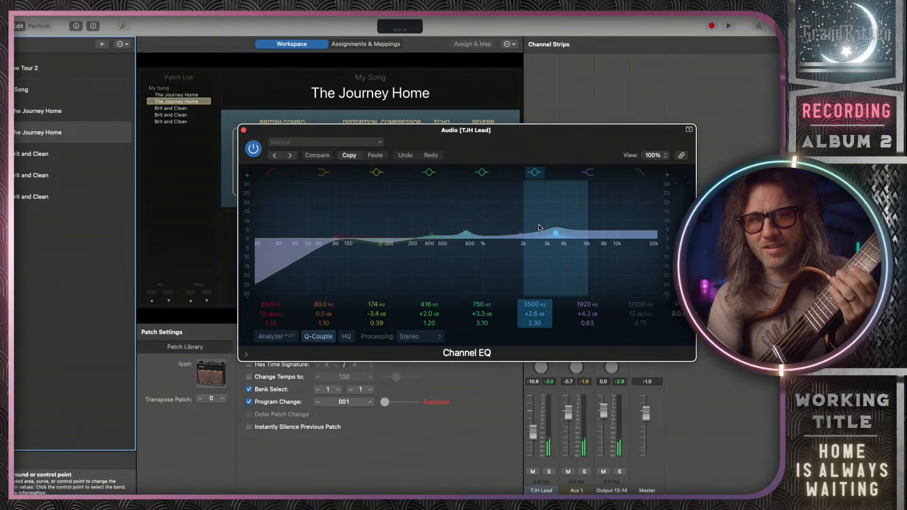
click(256, 156)
click(254, 150)
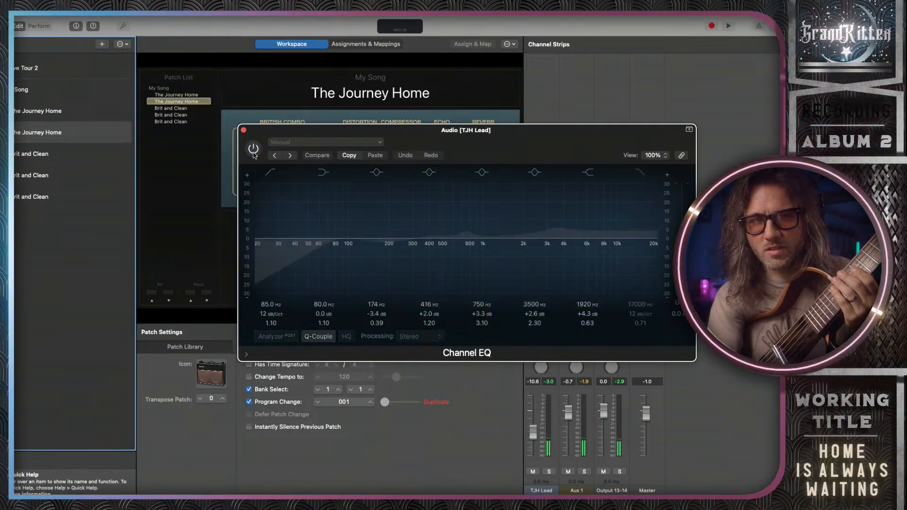
click(243, 130)
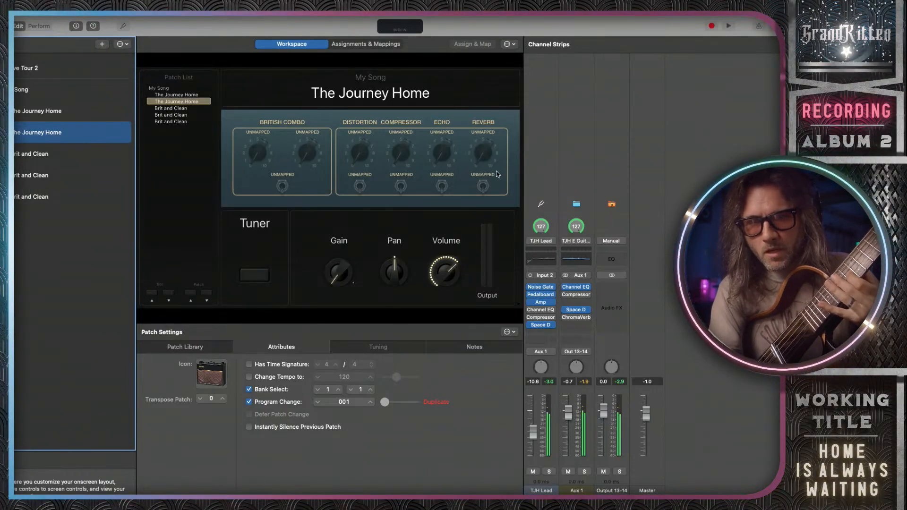
Bypass the TJH Lead channel's Noise Gate and reorder the plug-ins so Channel EQ sits between Noise Gate and Pedalboard.
click(552, 288)
click(530, 289)
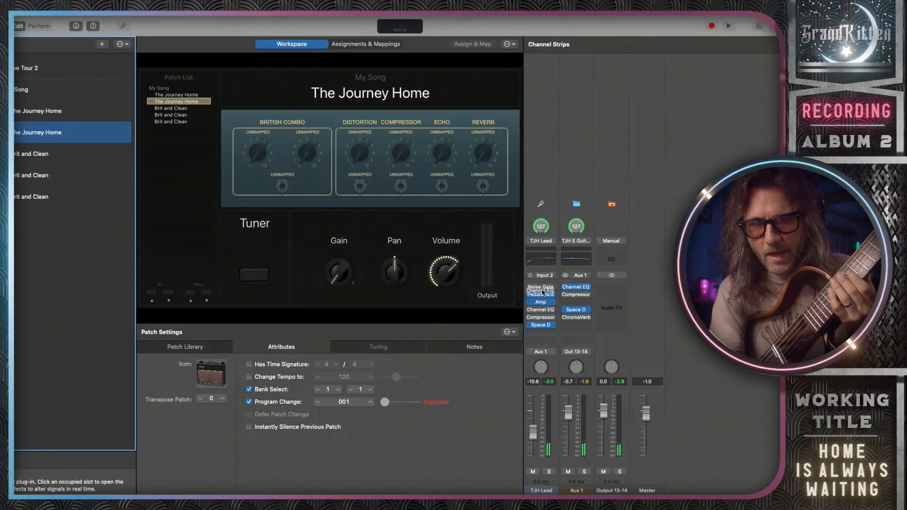
drag(541, 310, 543, 291)
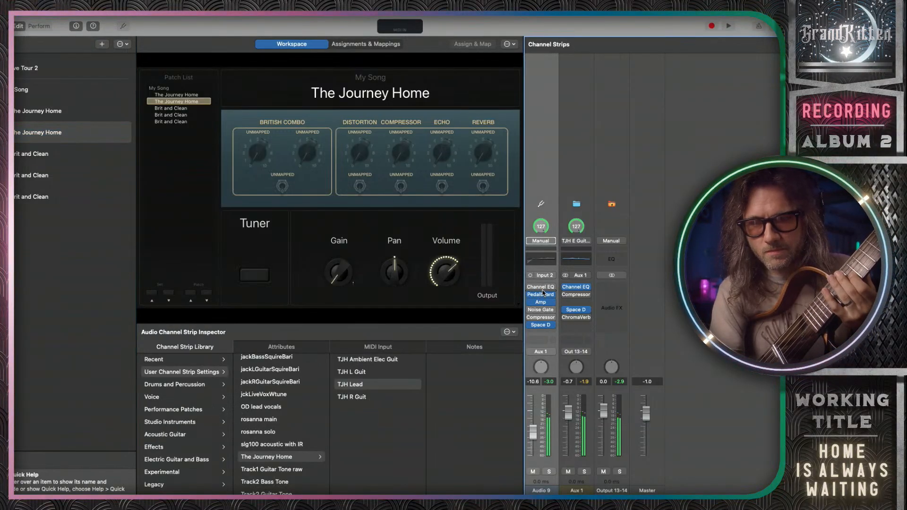
drag(543, 314, 544, 296)
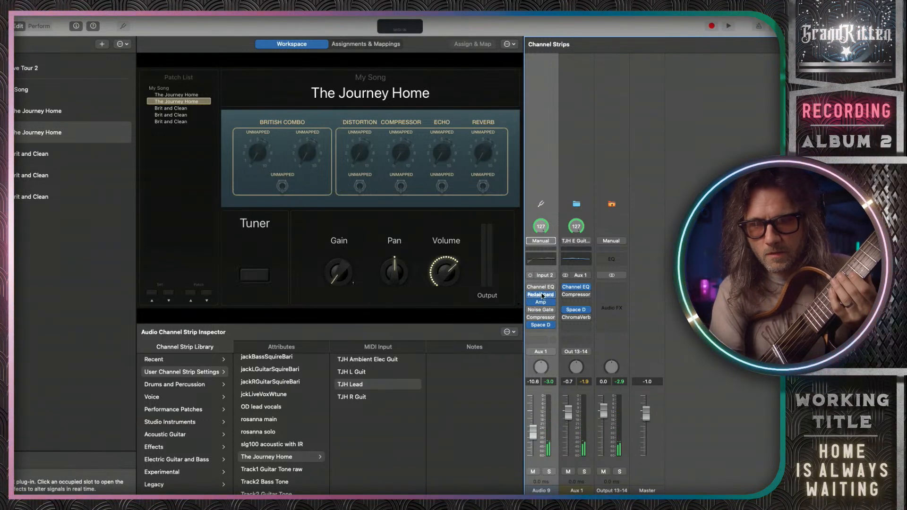
drag(543, 286, 543, 286)
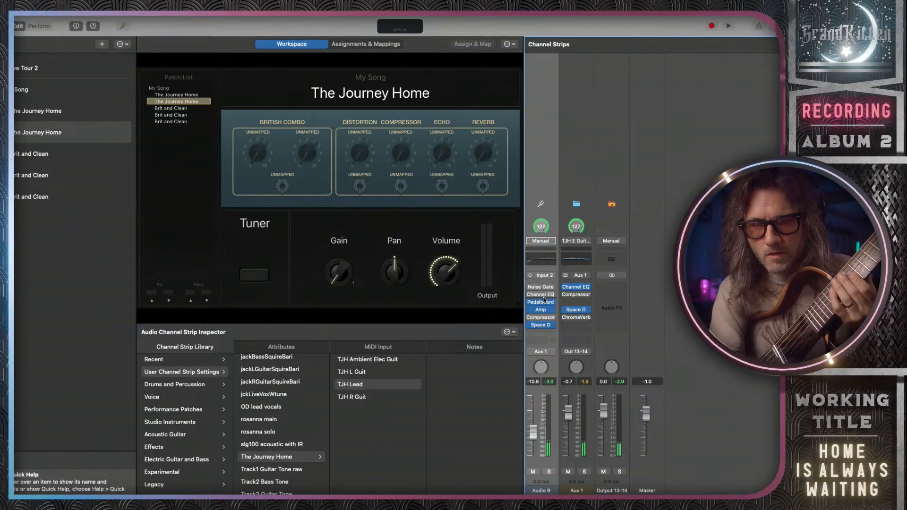
Recall the default setting in the lead channel's Channel EQ, and boost the fourth band to +3.0 dB at 246 Hz.
click(544, 299)
click(543, 297)
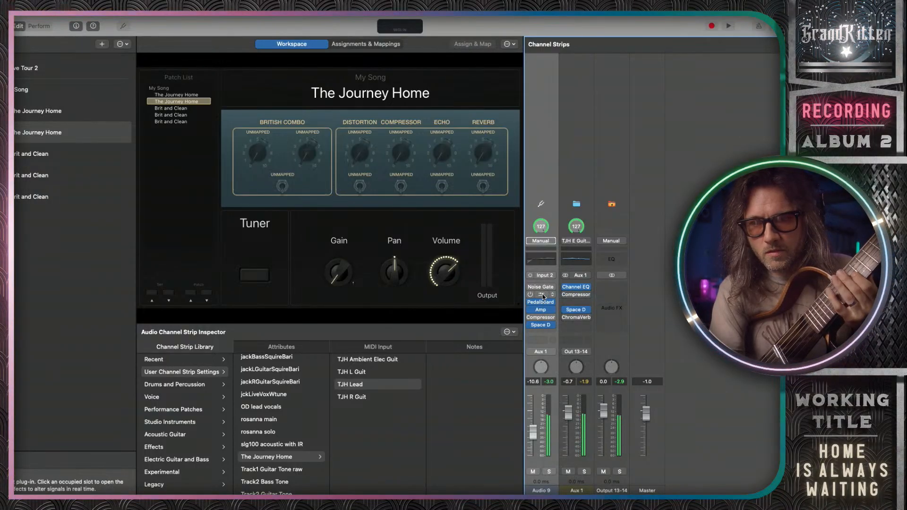
click(543, 296)
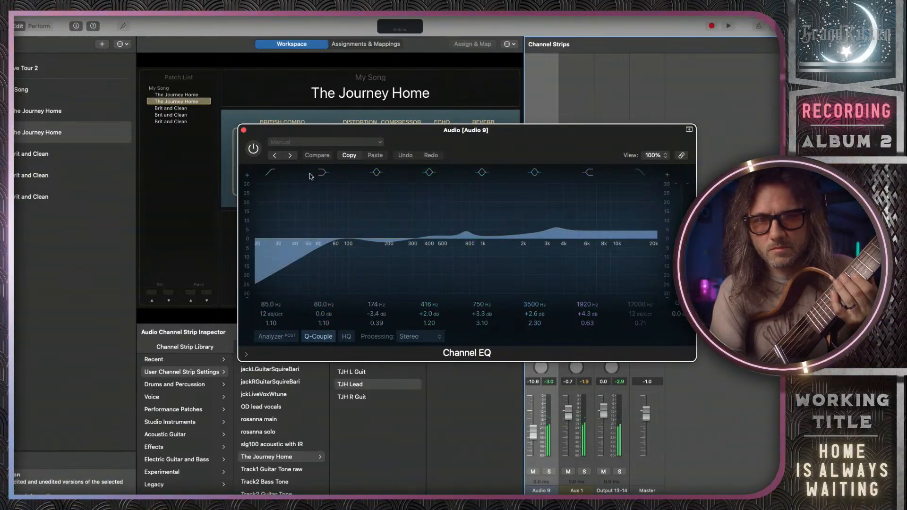
click(350, 142)
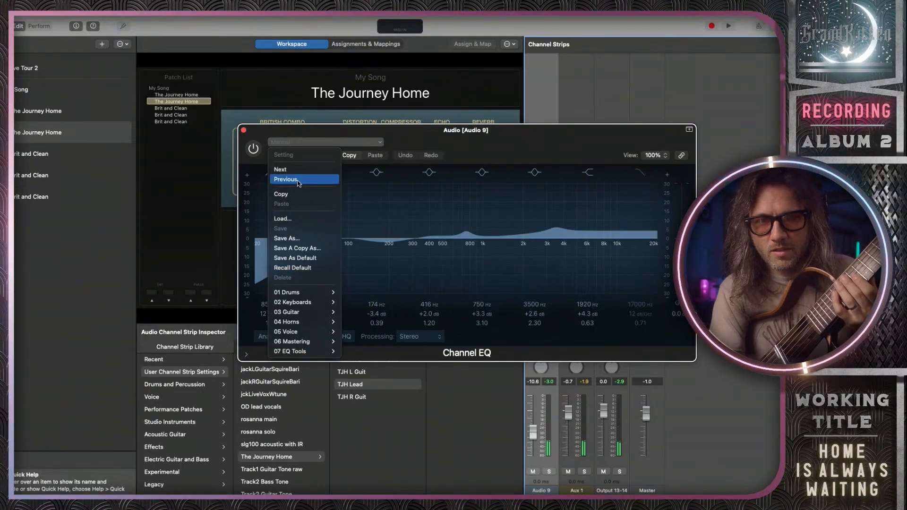
click(308, 268)
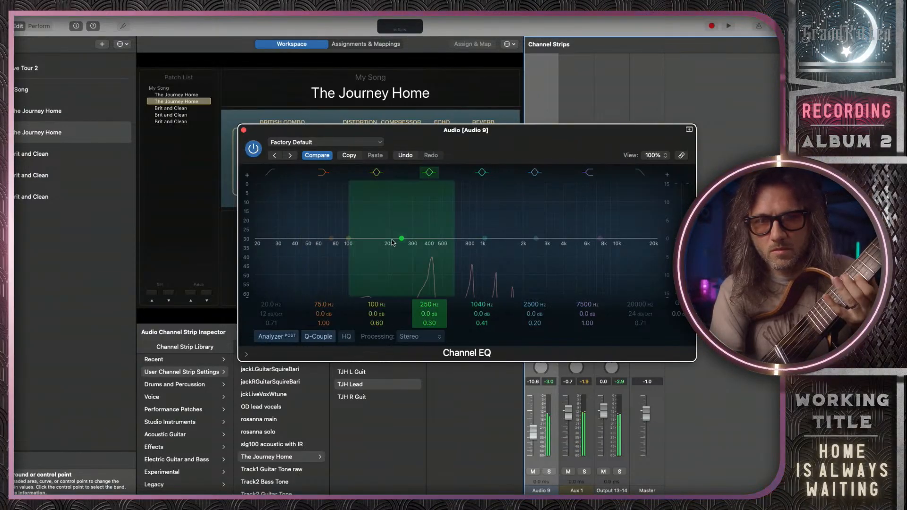
drag(392, 243, 398, 228)
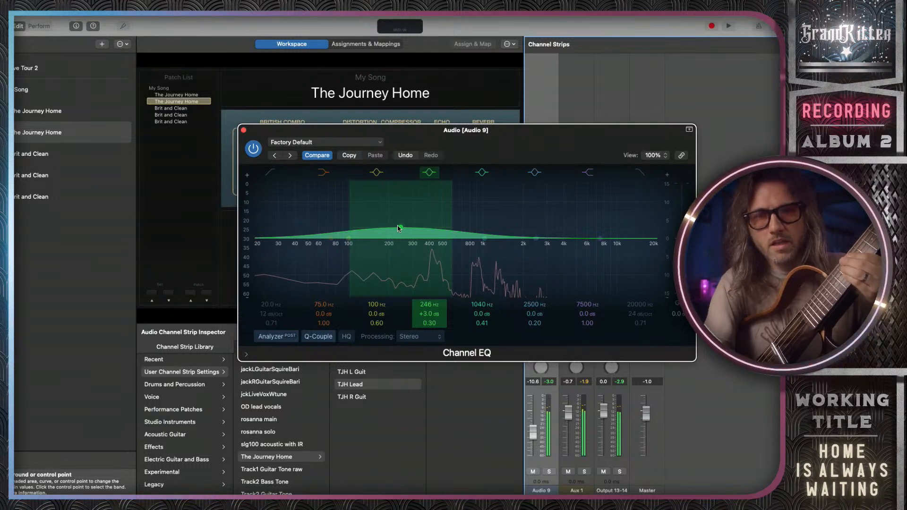
click(243, 130)
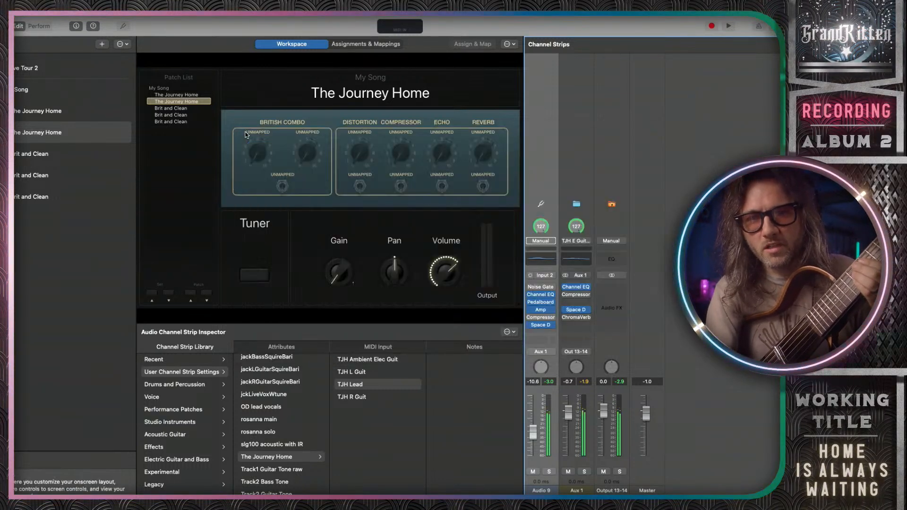
Replace the lead channel's Noise Gate with a mono Gain plug-in and set its gain to about +5.7 dB.
click(556, 290)
mouse_move(586, 317)
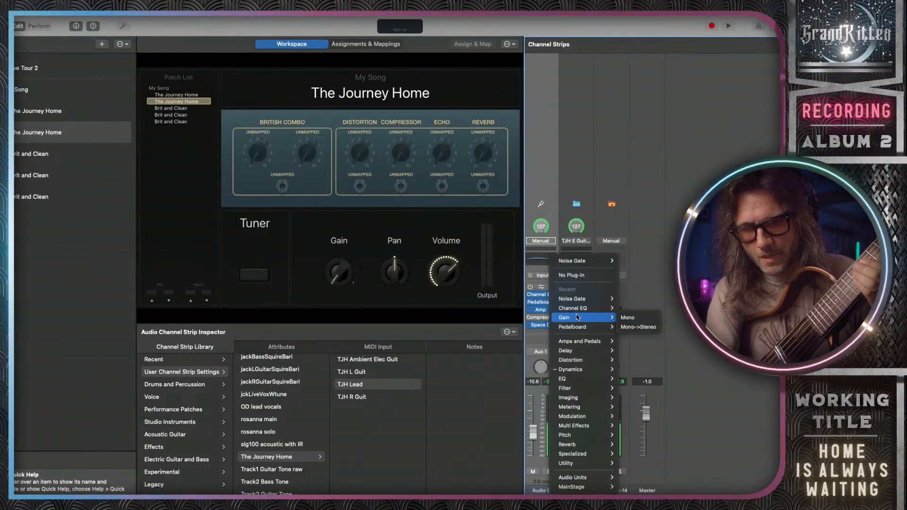
click(633, 318)
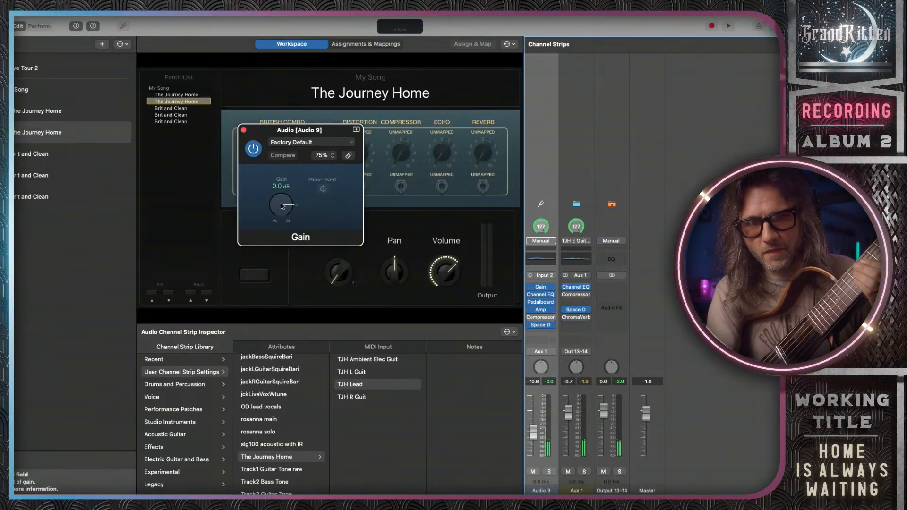
drag(282, 206, 283, 204)
drag(283, 197, 282, 196)
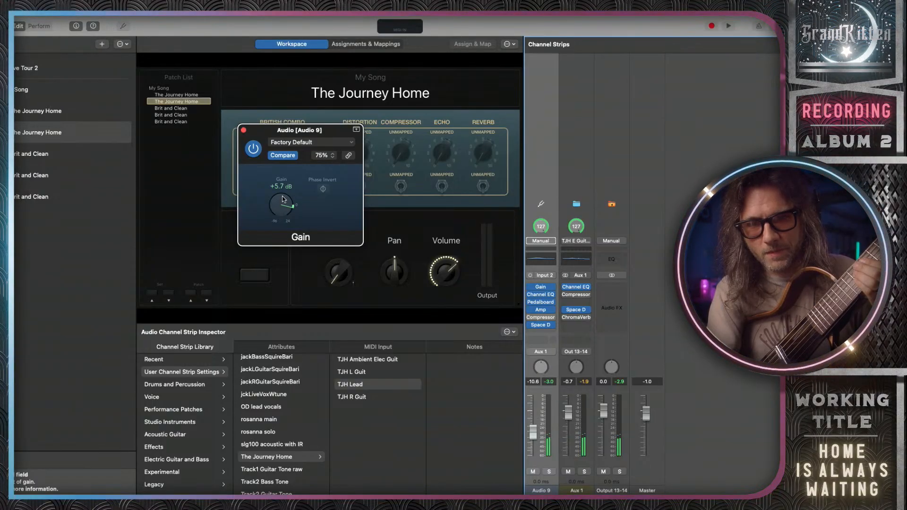
click(244, 130)
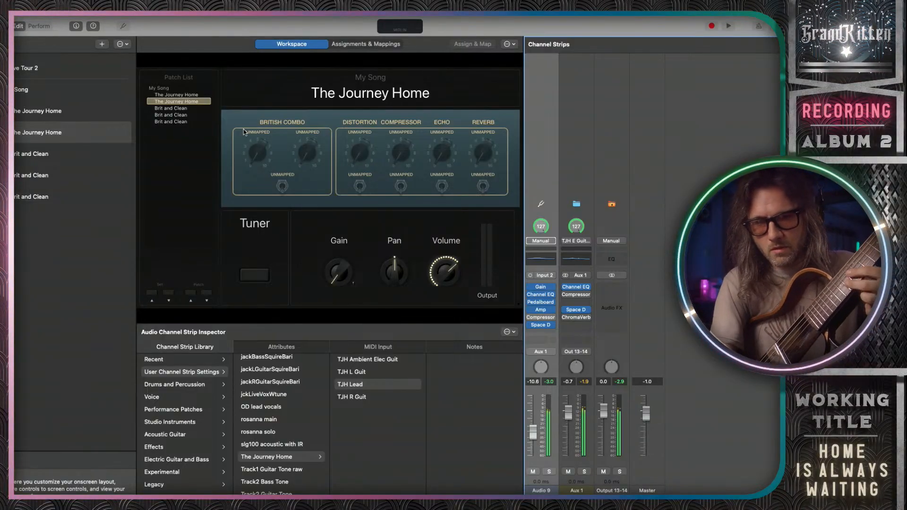
Raise the lead channel's volume fader to -4.8 dB and set its Gain plug-in to +2.4 dB.
drag(535, 438, 535, 422)
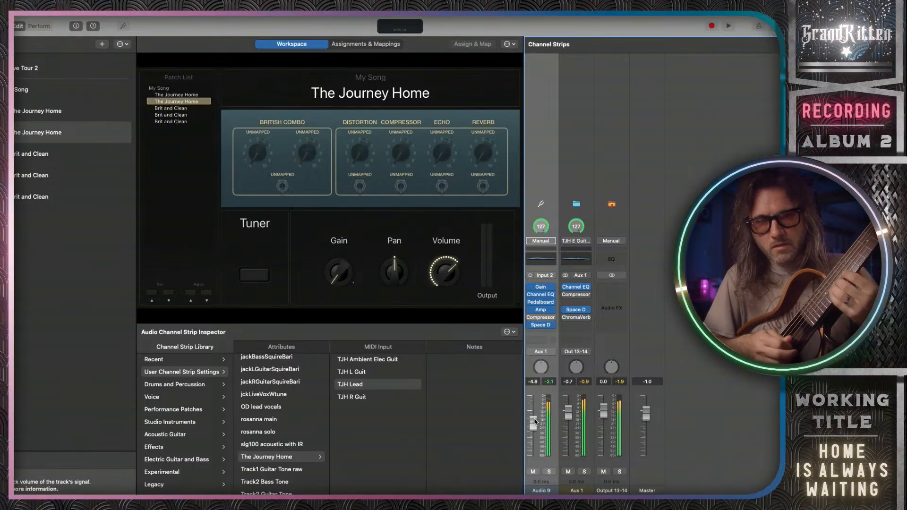
click(541, 287)
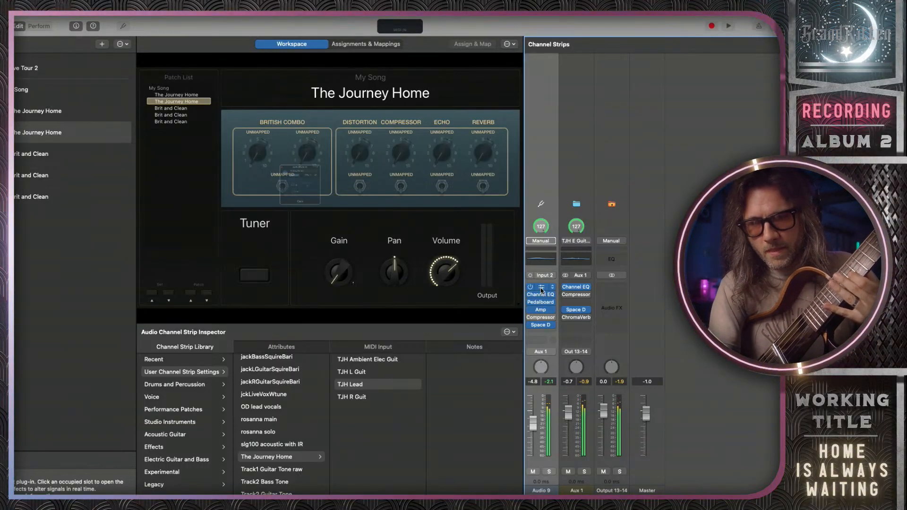
drag(281, 214, 281, 213)
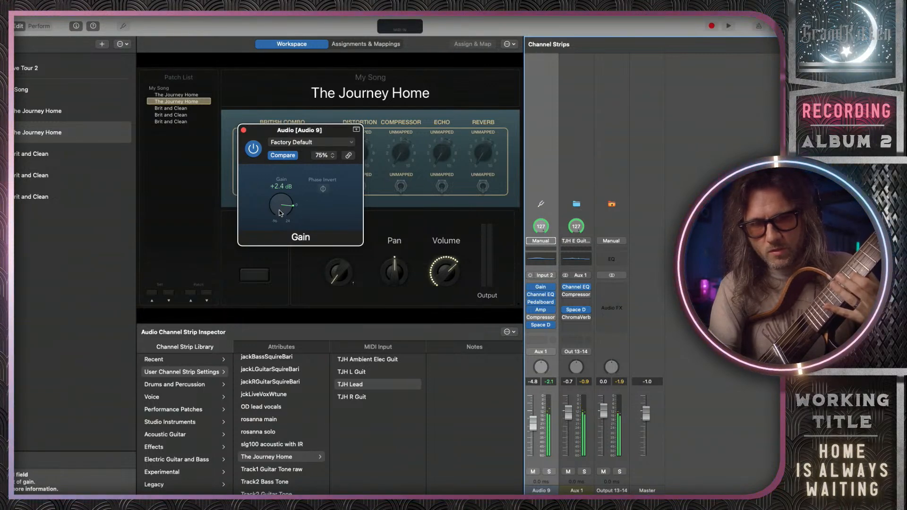
click(243, 131)
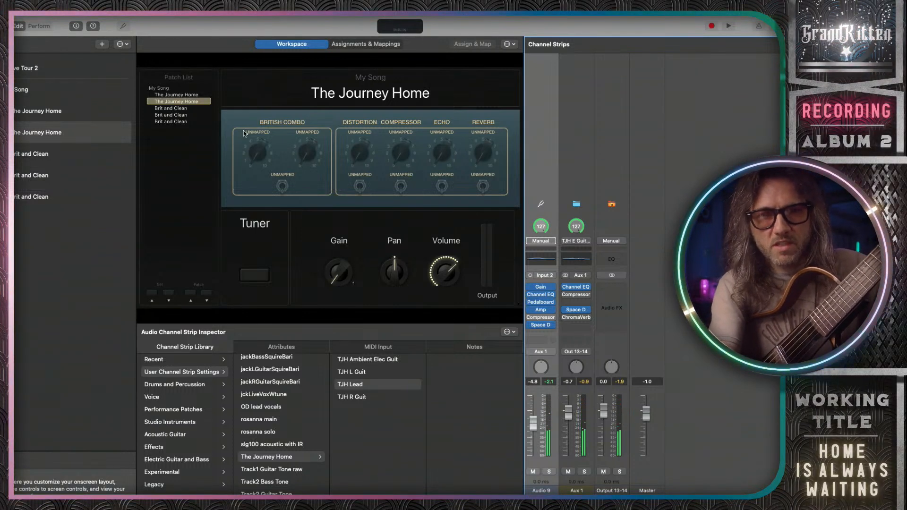
Rename the second The Journey Home patch as The Journey Home Lead.
click(60, 134)
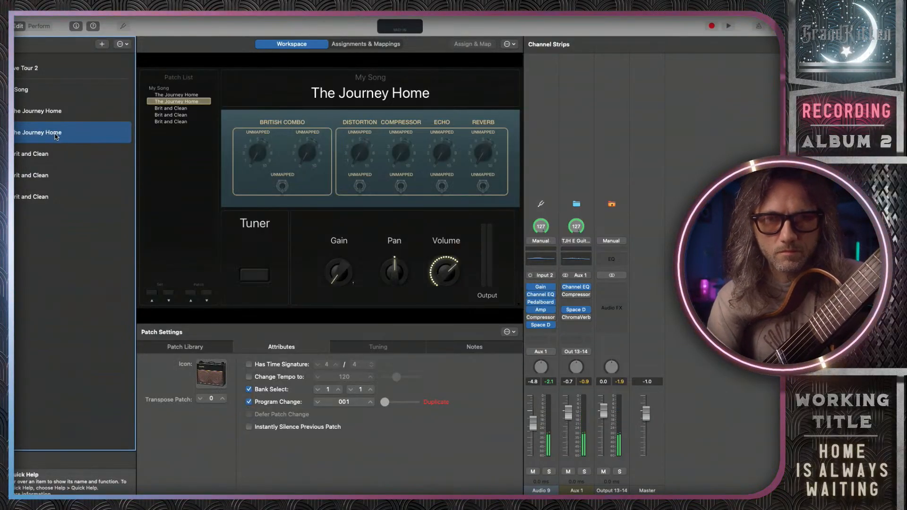
right_click(54, 136)
click(49, 139)
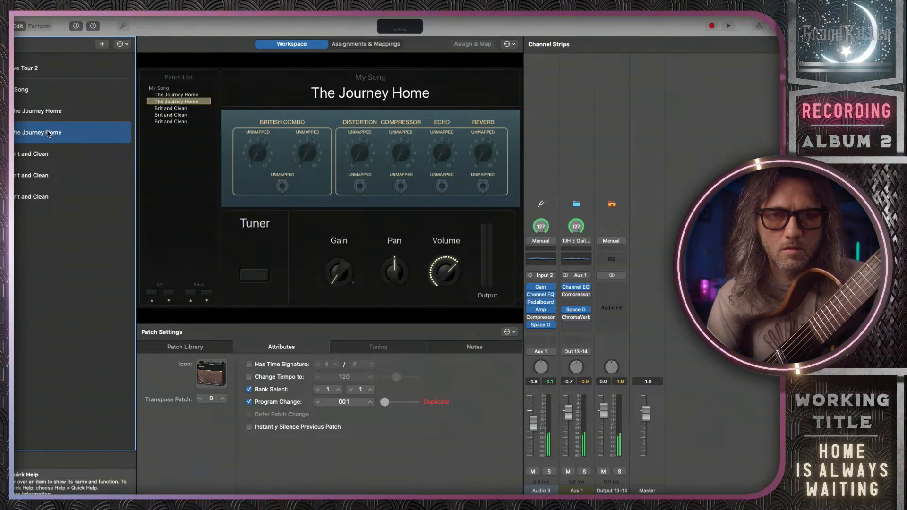
click(52, 111)
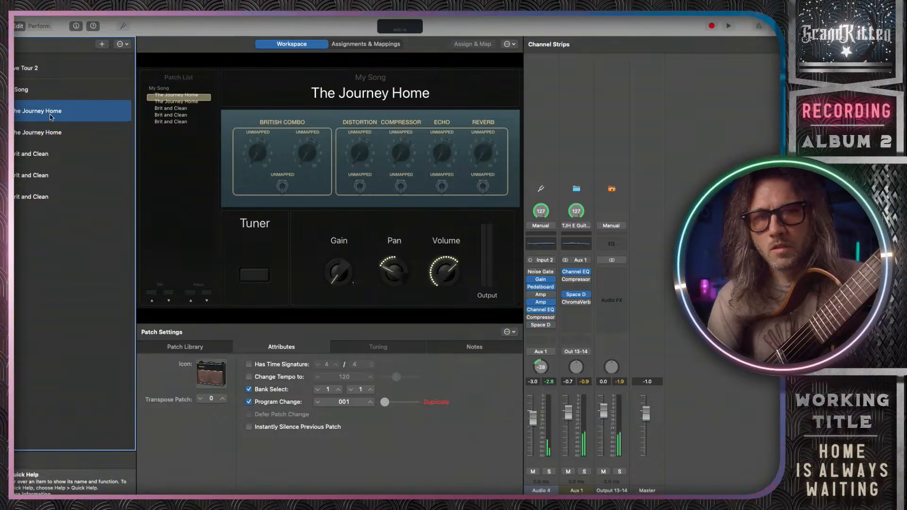
click(50, 134)
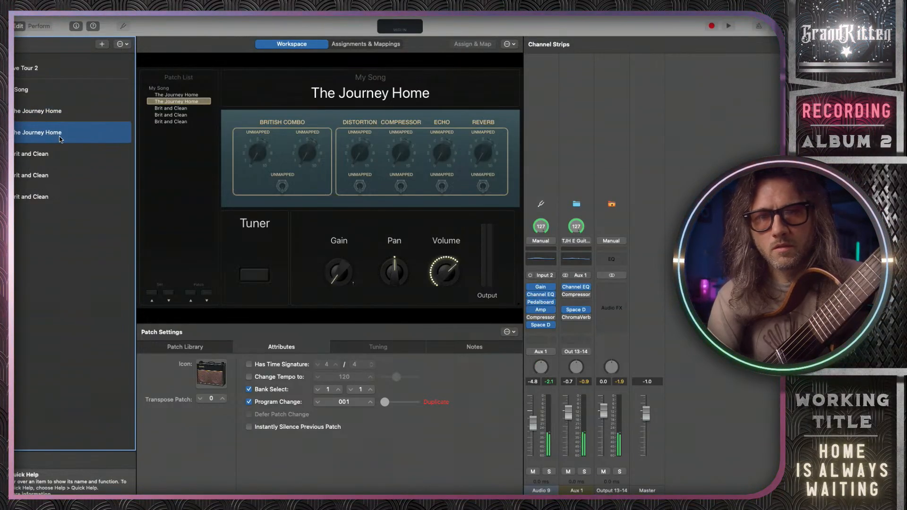
double_click(60, 138)
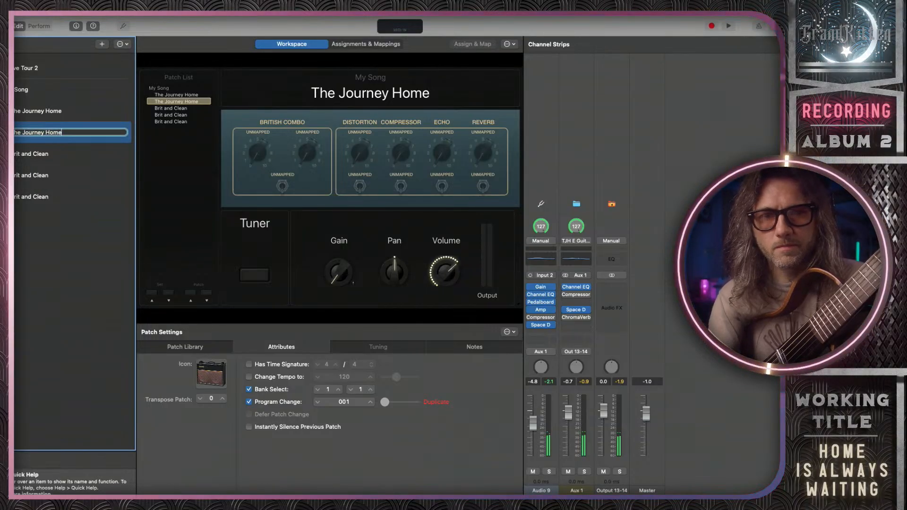
text(Lead)
key(Return)
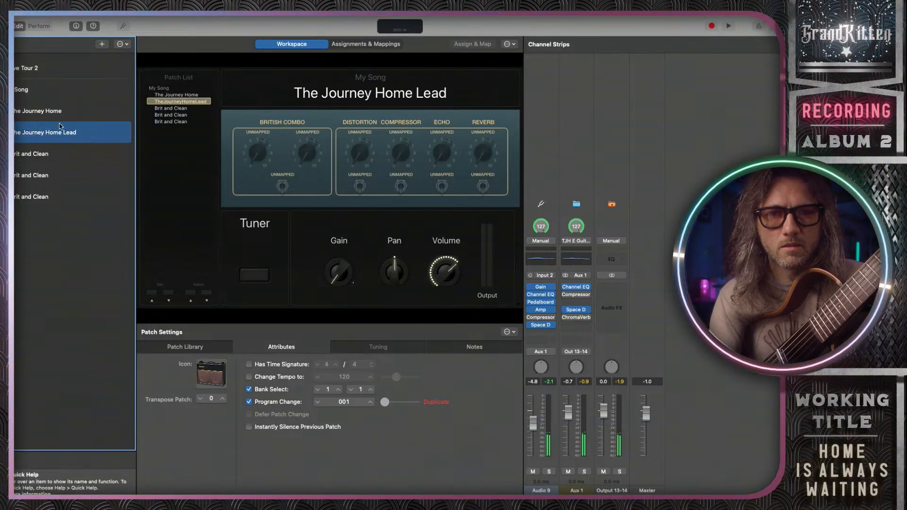
Set The Journey Home Lead patch's Program Change to 002, and switch between it and The Journey Home patch to compare them.
click(56, 114)
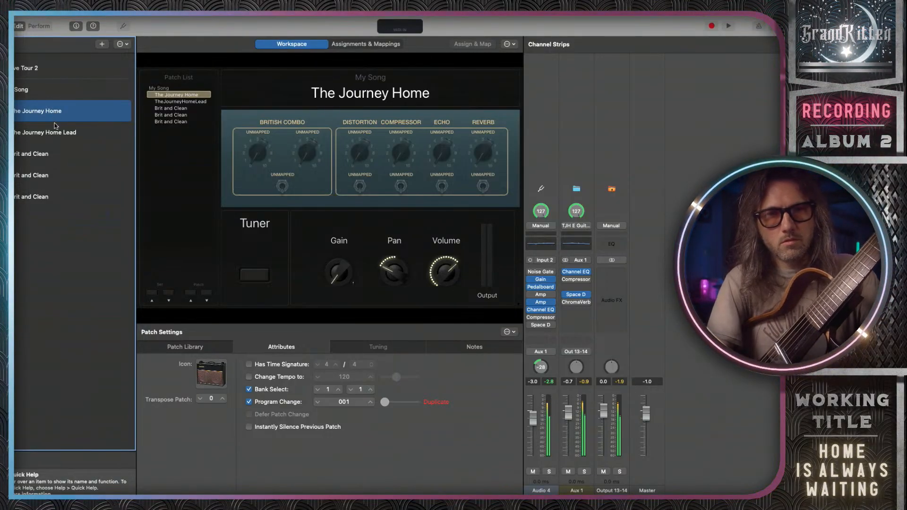
click(55, 131)
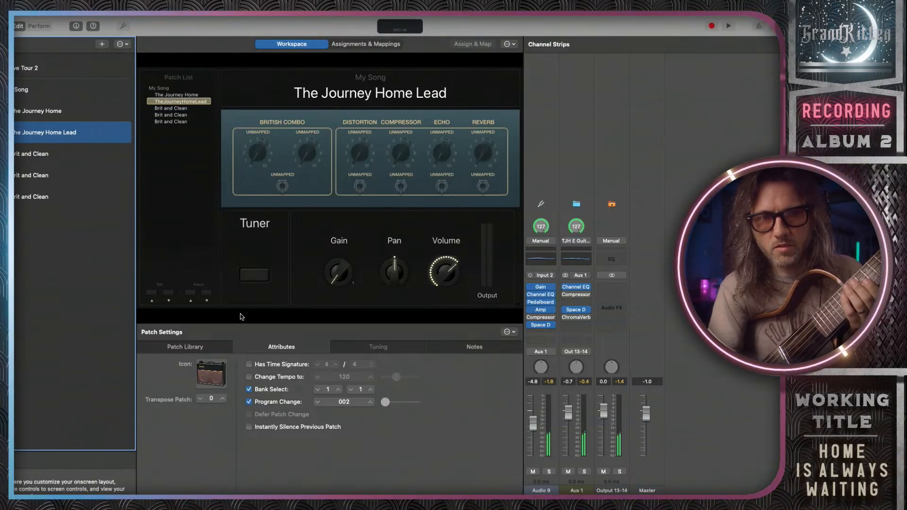
click(73, 117)
click(74, 137)
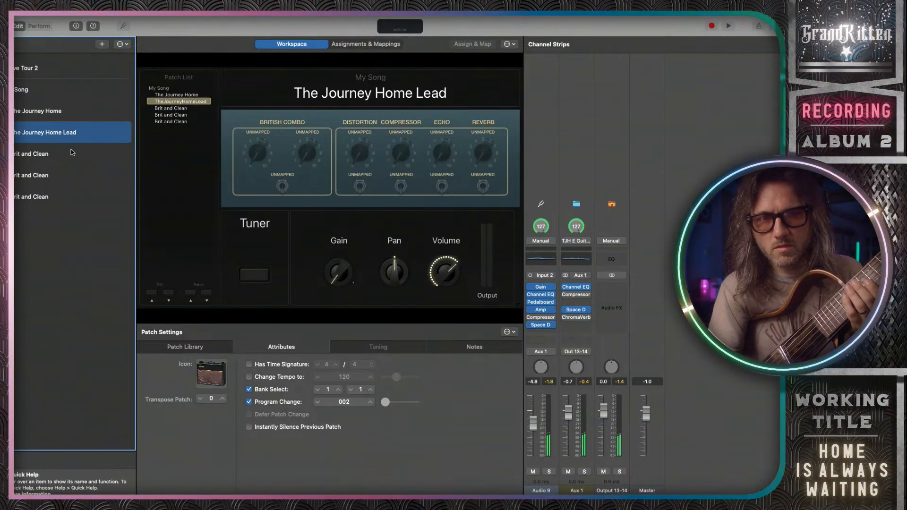
Set the first Brit and Clean patch's Program Change to 003.
click(69, 152)
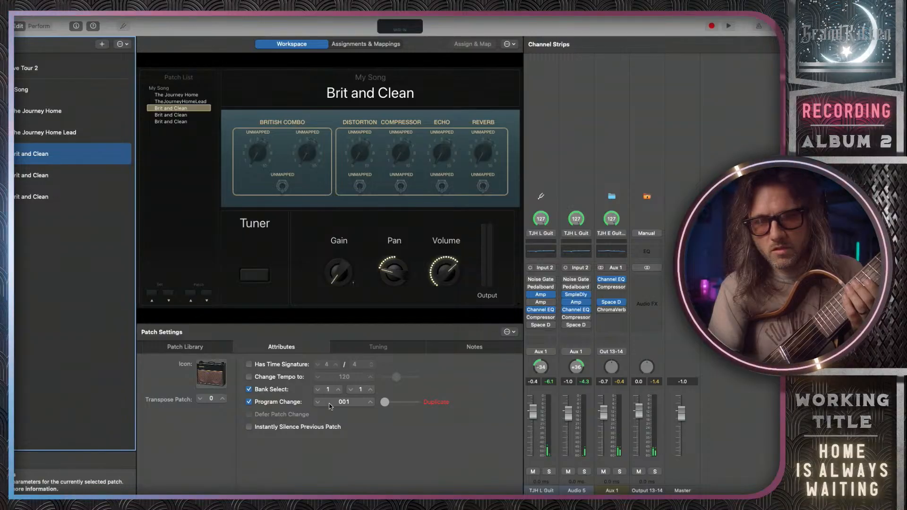
click(370, 402)
click(370, 402)
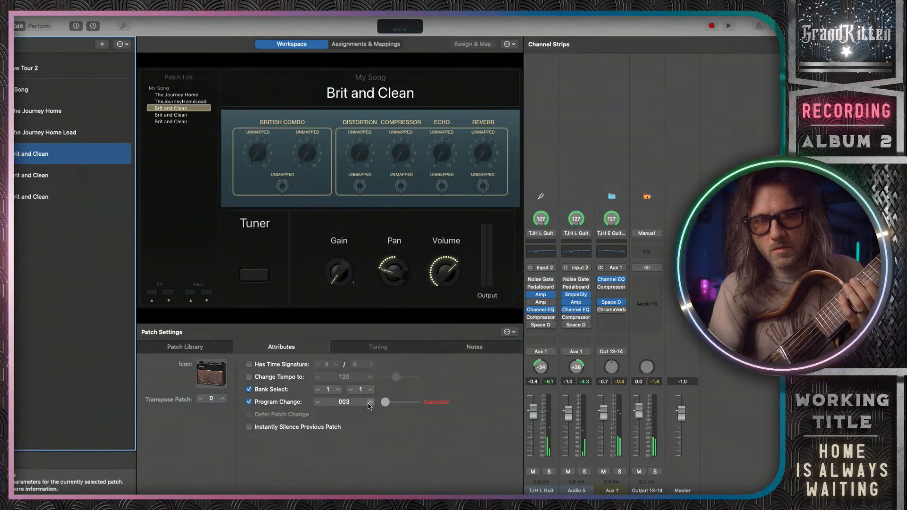
Lower The Journey Home Lead patch's channel volume to -5.2 dB and compare its level with The Journey Home patch.
click(54, 113)
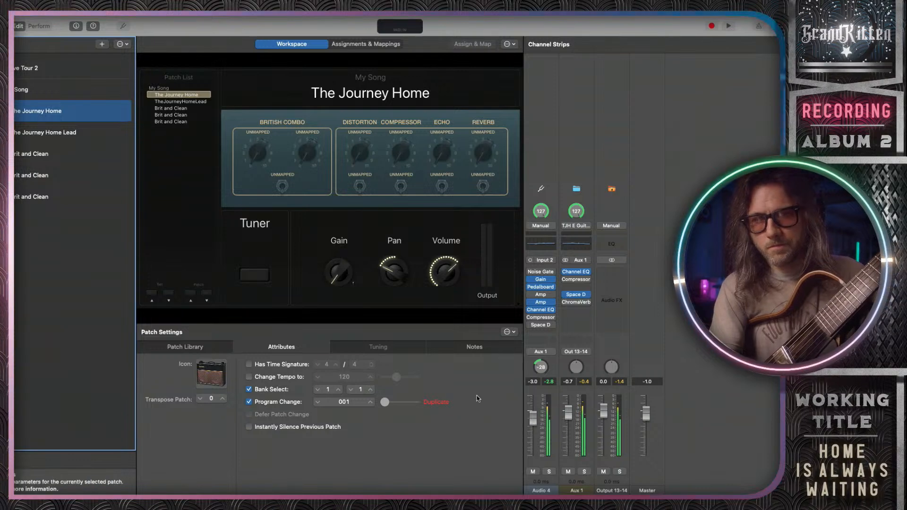
click(71, 132)
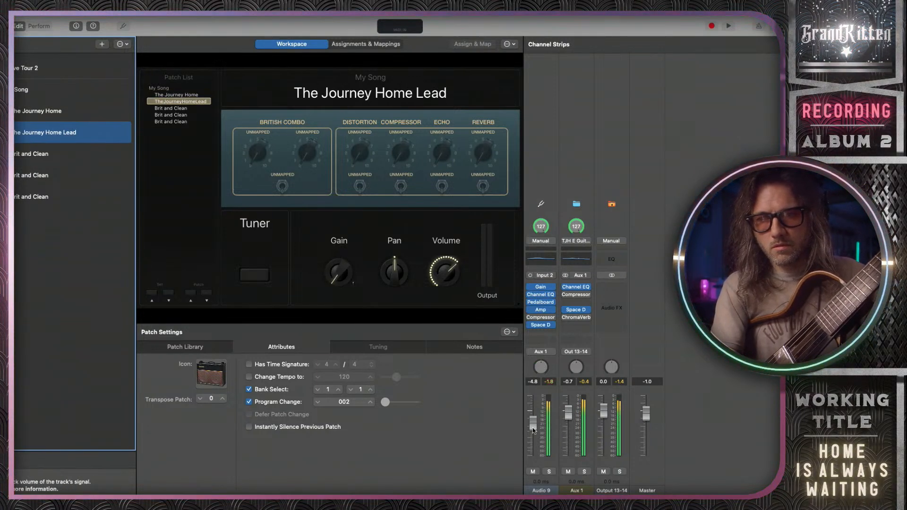
drag(533, 428, 533, 430)
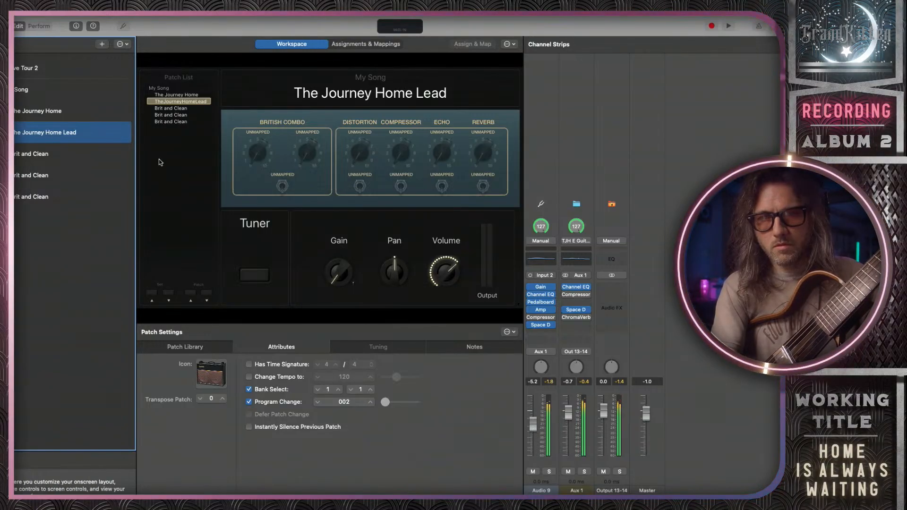
click(95, 114)
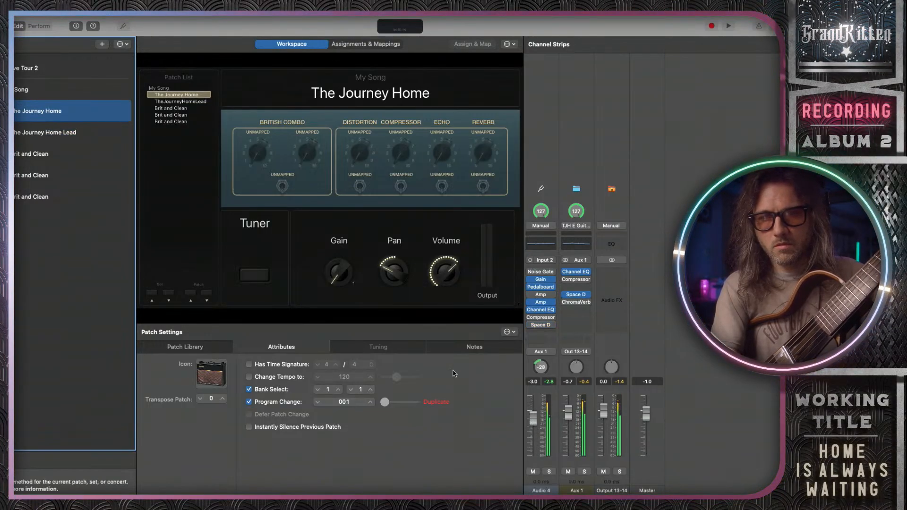
click(93, 133)
click(84, 117)
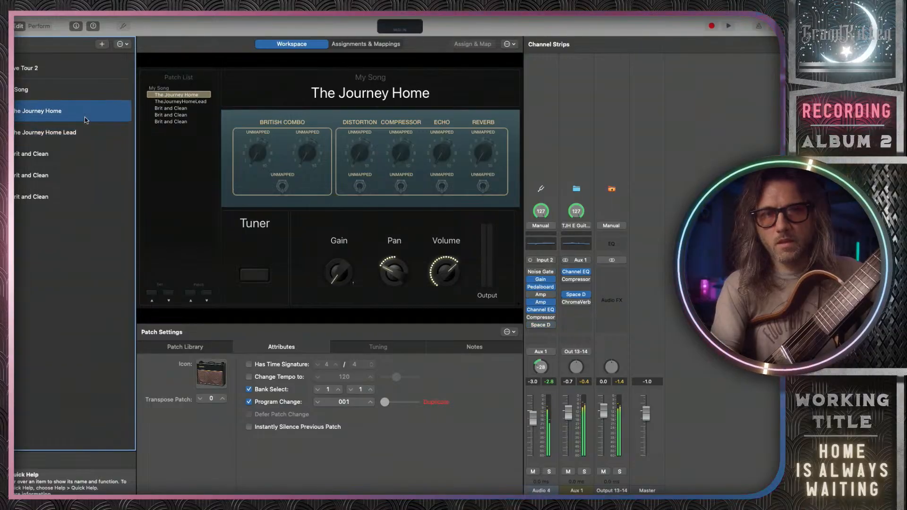
Switch to Stage Traxx 4, play the second half of 01 The Journey Home, and audition both Journey Home patches in MainStage.
key(ctrl+Right)
key(ctrl+Left)
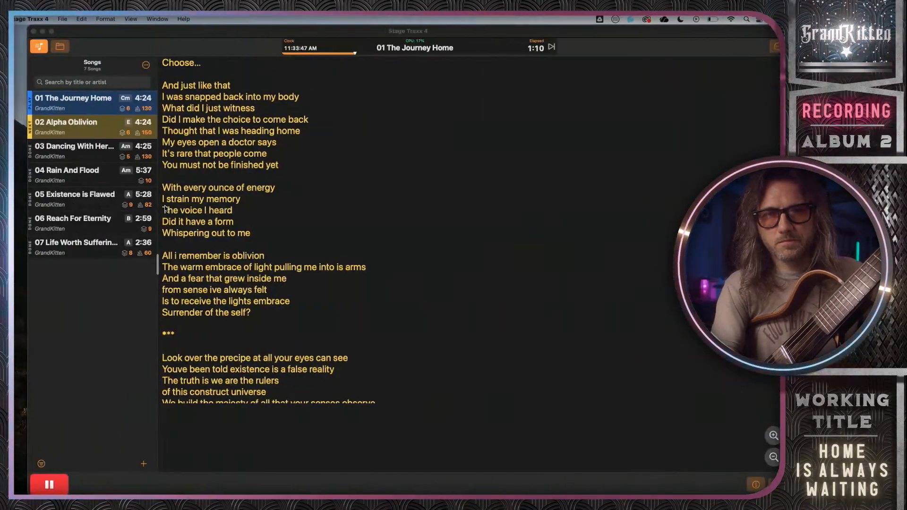
click(79, 121)
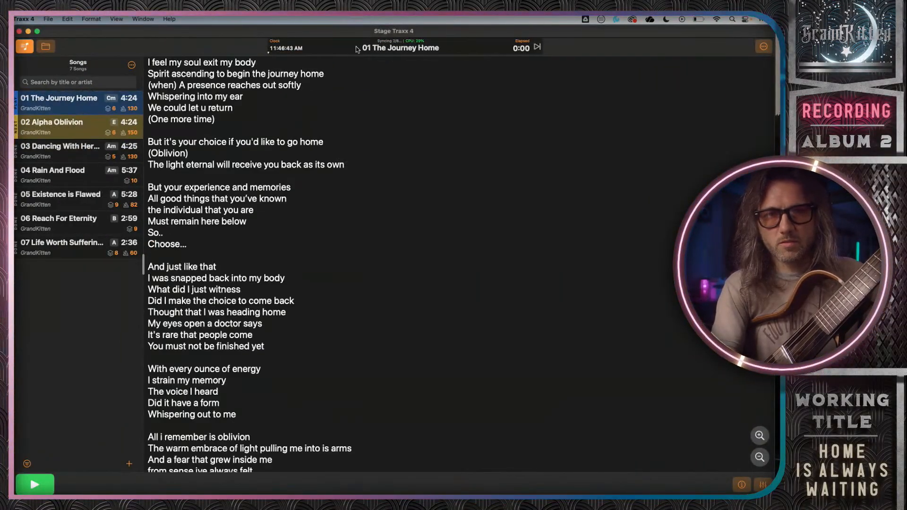
click(409, 55)
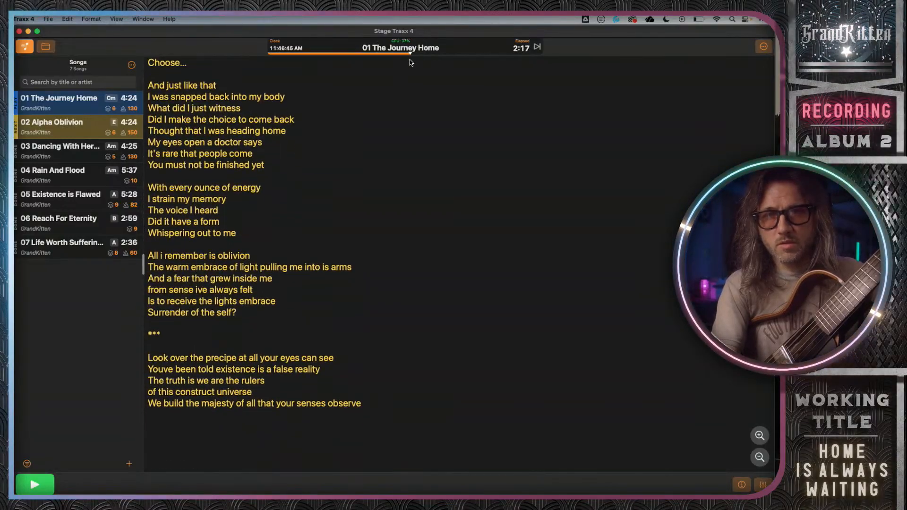
click(41, 485)
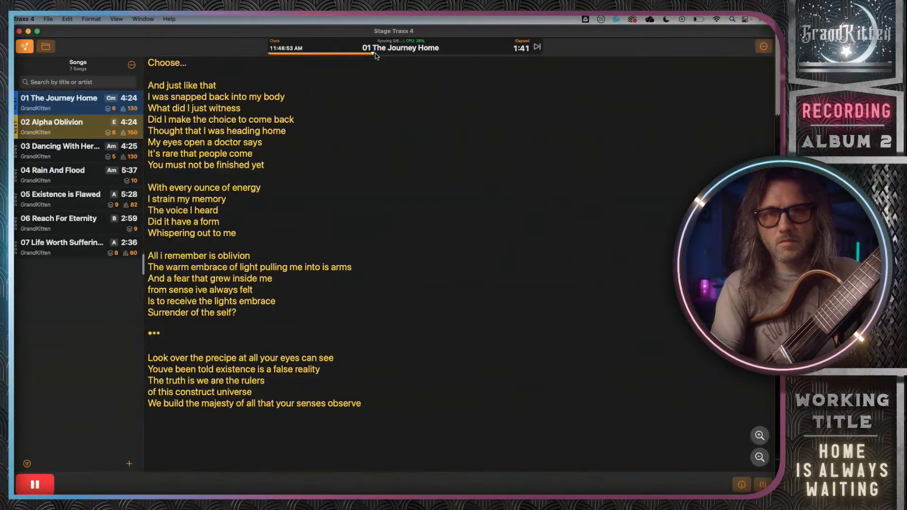
drag(376, 53, 417, 54)
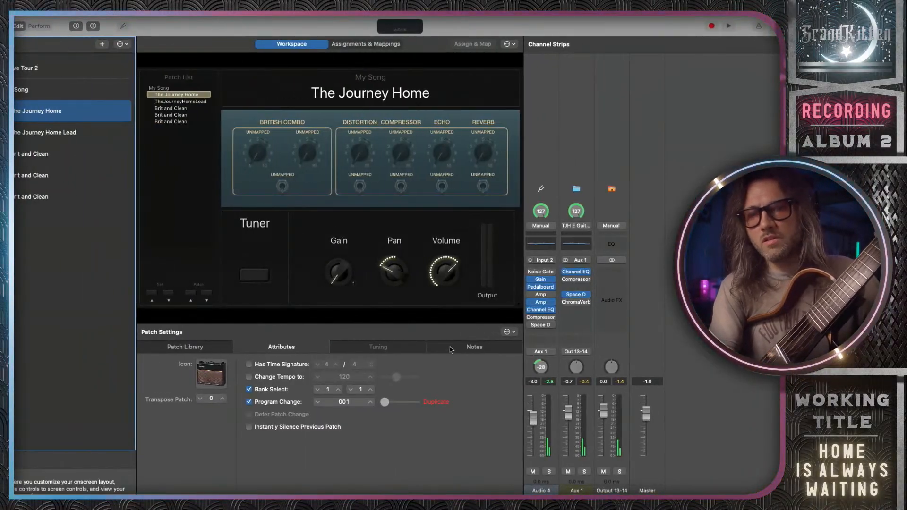
click(101, 135)
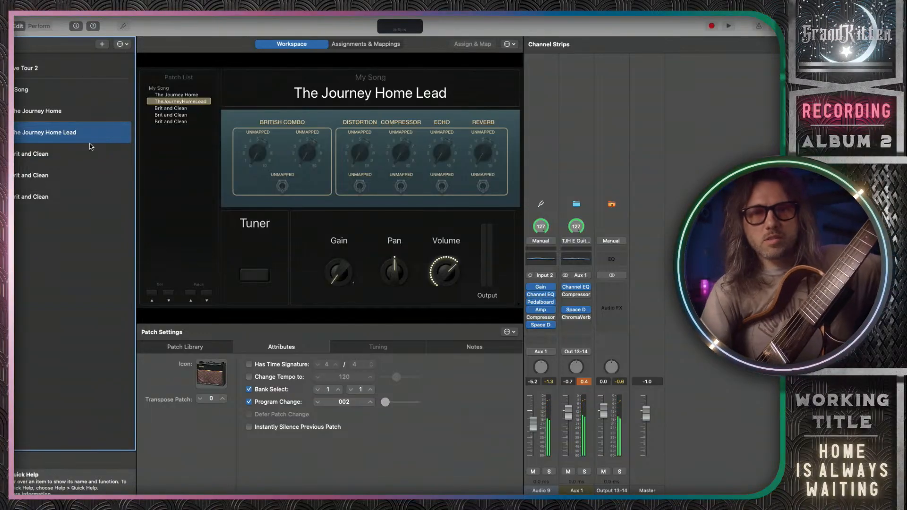
click(70, 112)
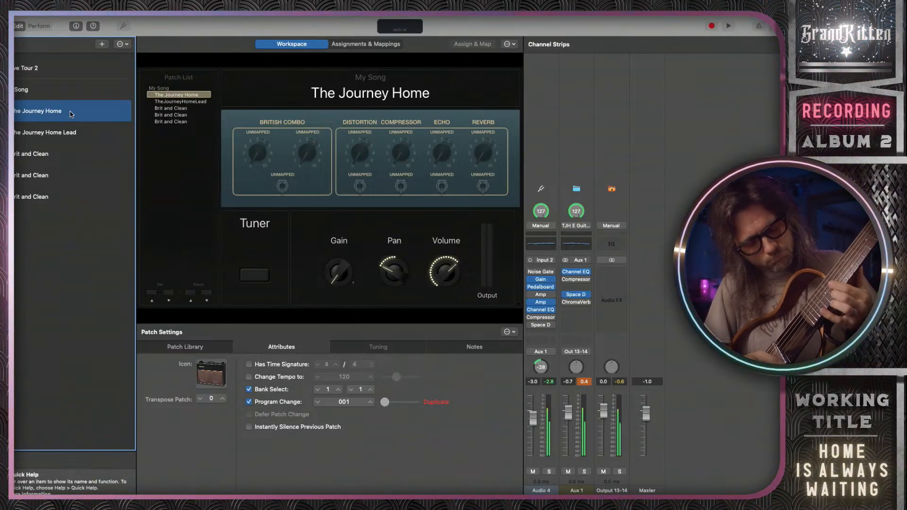
Switch to X AIR Edit and compare the Acoustic channel with Guitar L and R by toggling their mutes, leaving Acoustic muted.
key(ctrl+Left)
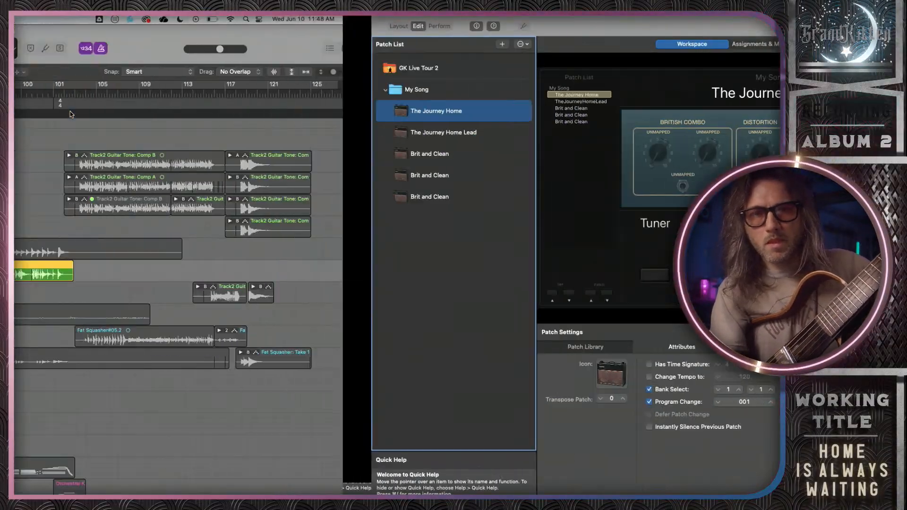
key(ctrl+Right)
key(ctrl+Right)
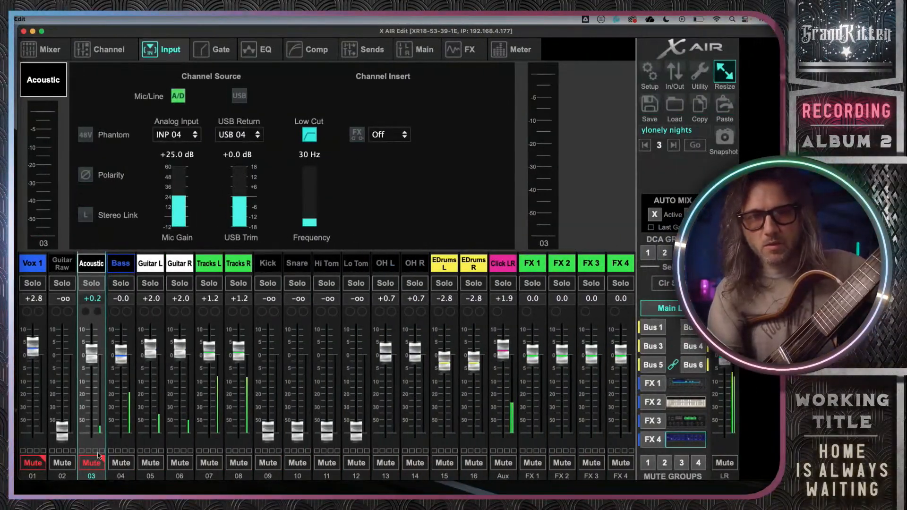
click(148, 466)
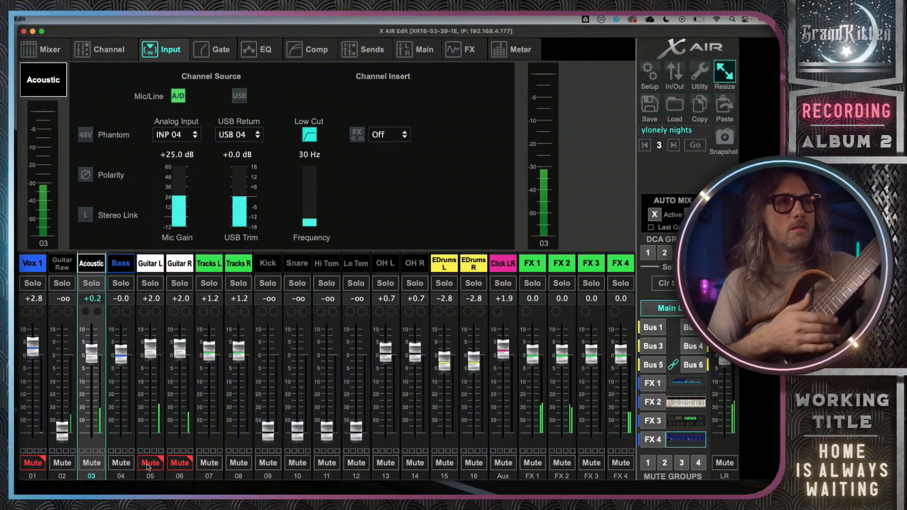
click(148, 464)
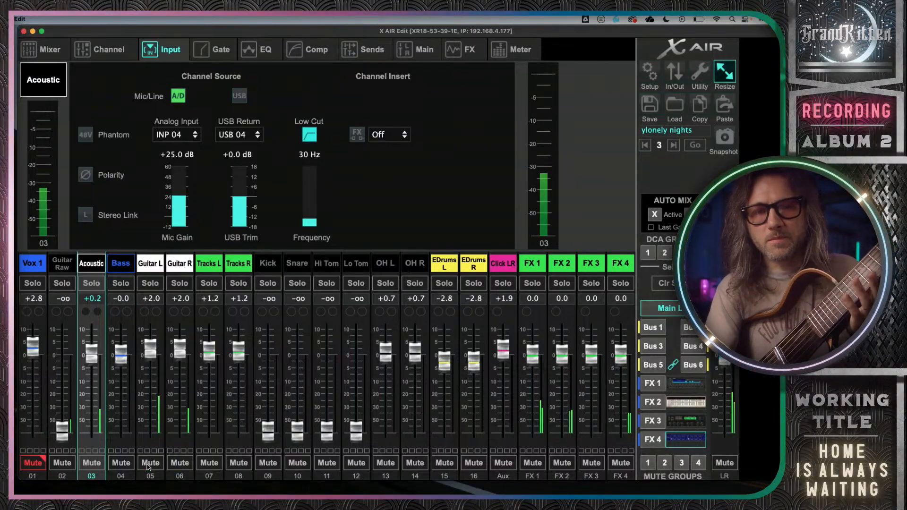
click(92, 464)
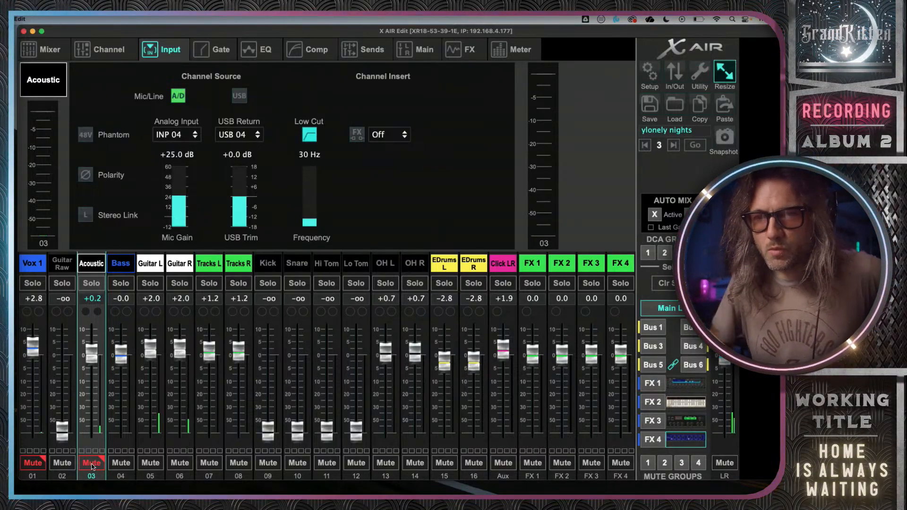
Switch to Stage Traxx 4 and examine the song mixer's tracks for 01 The Journey Home and 04 Rain And Flood.
key(ctrl+Right)
click(127, 123)
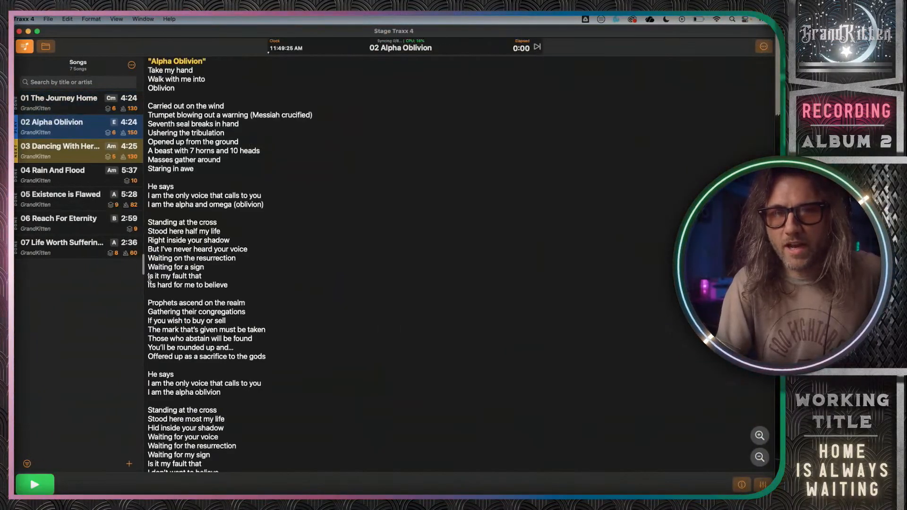
click(77, 107)
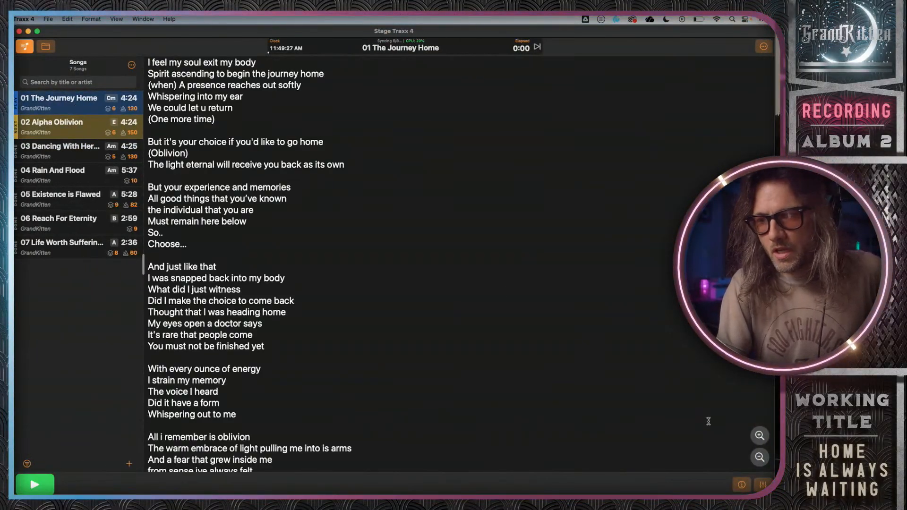
click(764, 485)
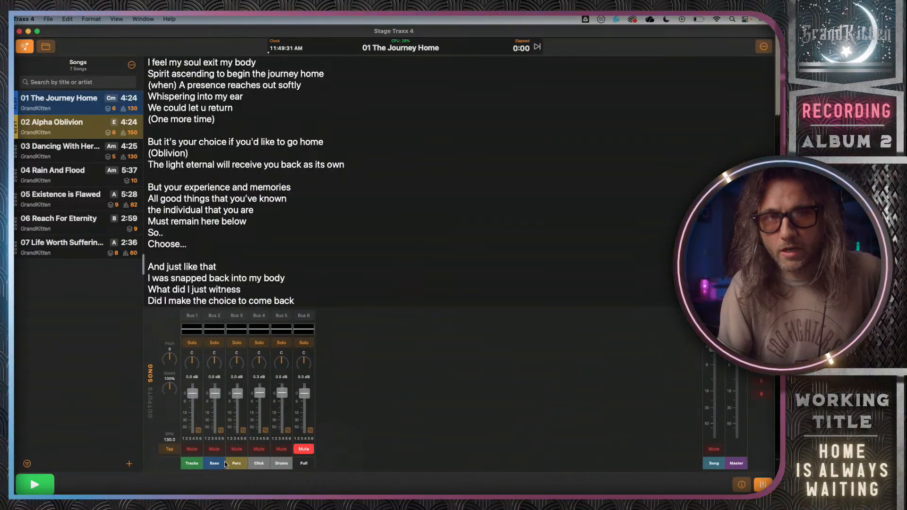
click(69, 180)
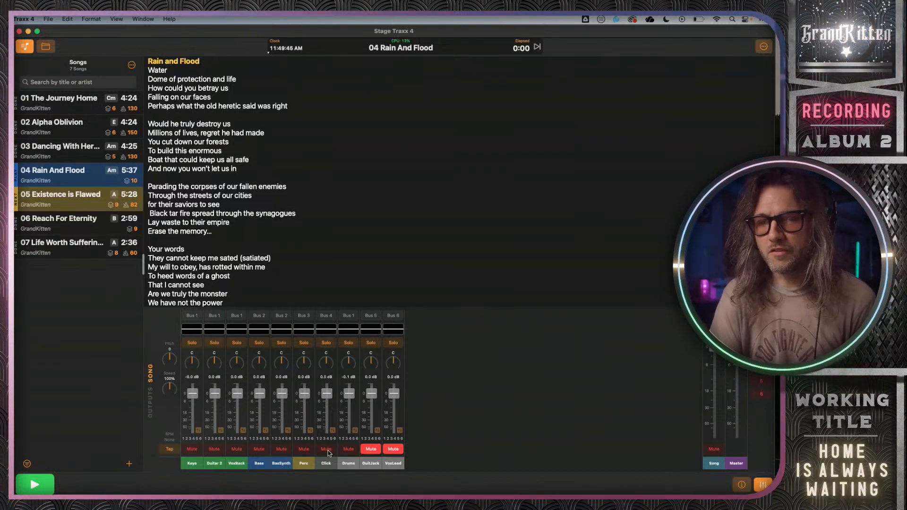
click(92, 108)
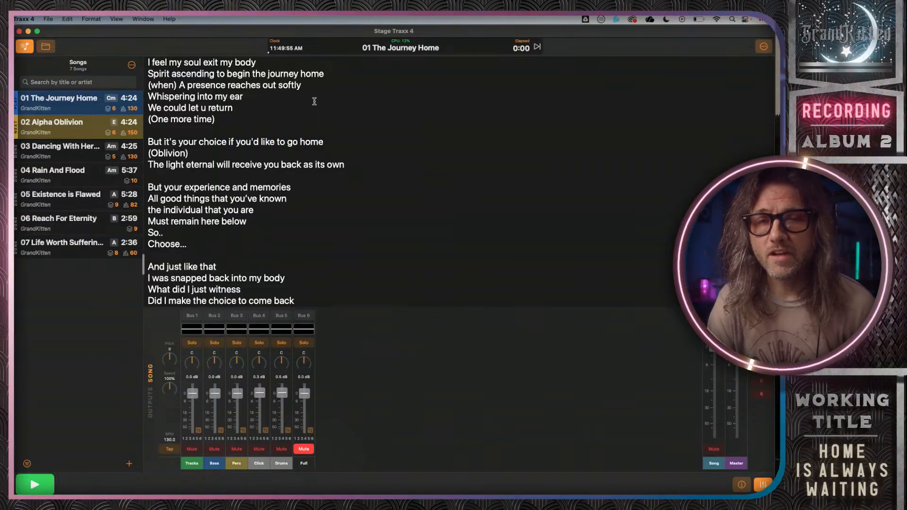
Switch to the web browser and search Google in a new tab for "behringer xair18 midi settings".
key(ctrl+Left)
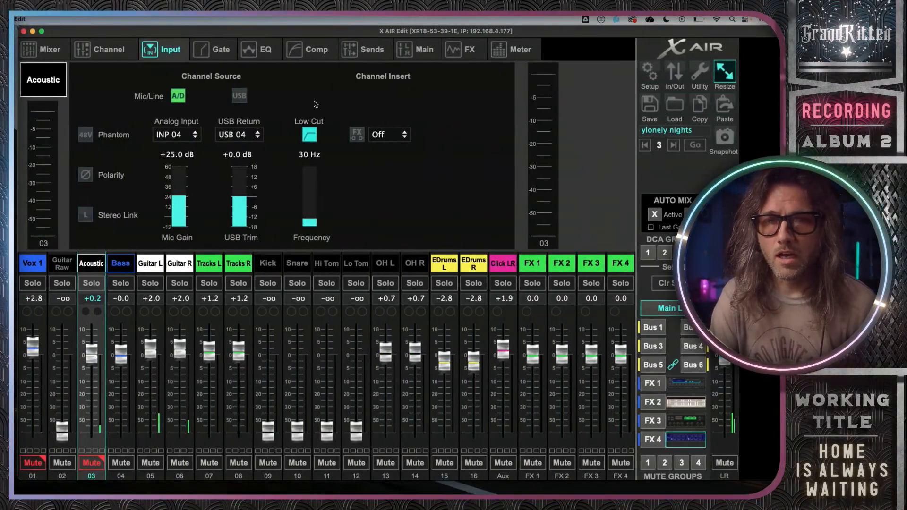
key(ctrl+Left)
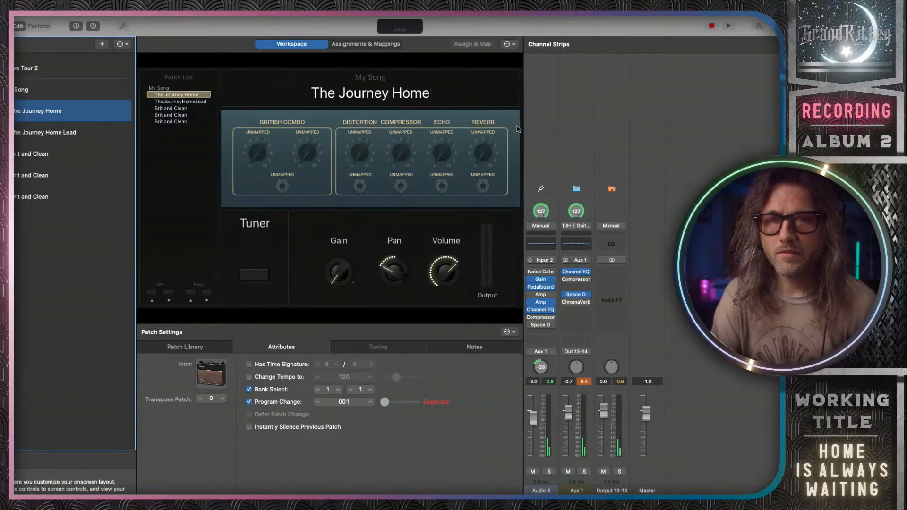
key(ctrl+Left)
key(ctrl+Left)
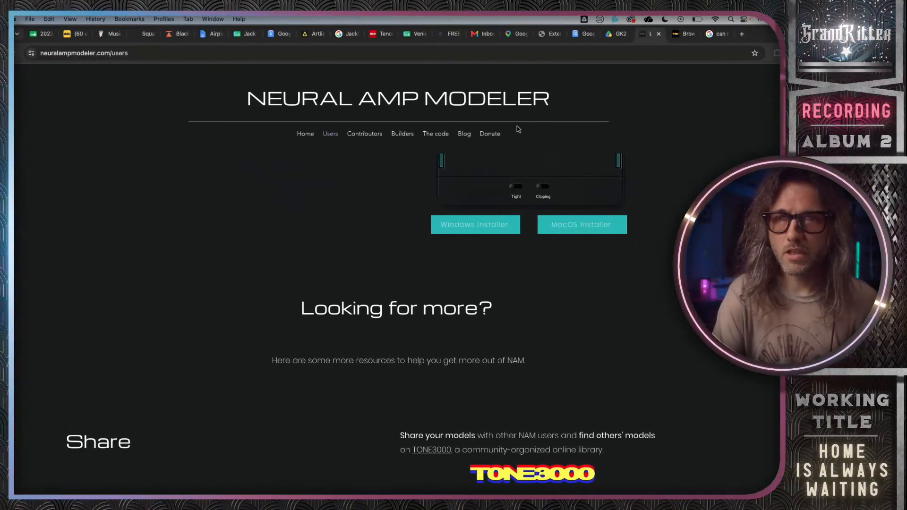
click(681, 40)
click(716, 39)
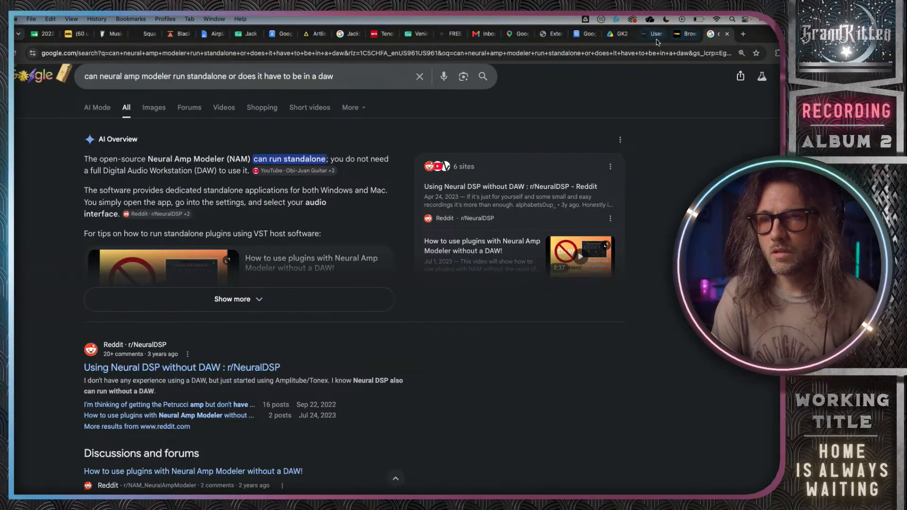
click(743, 33)
text(be)
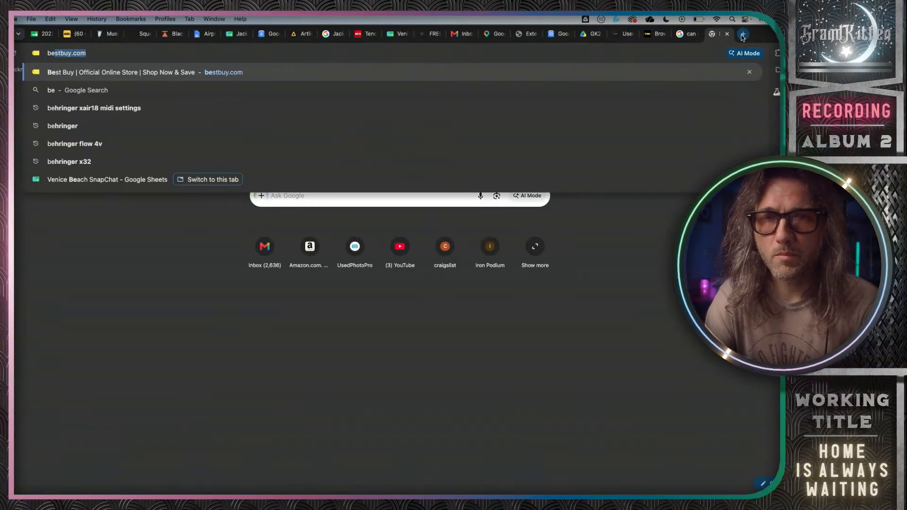
text(hringer)
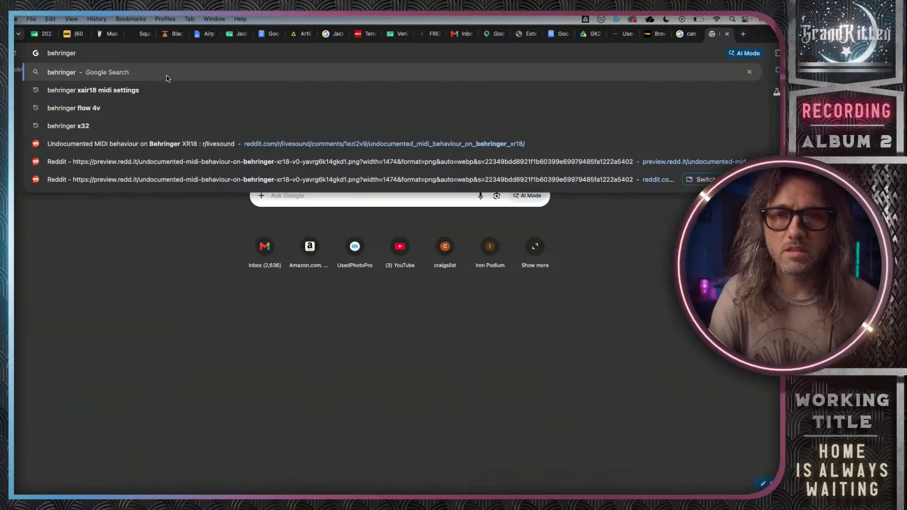
click(109, 90)
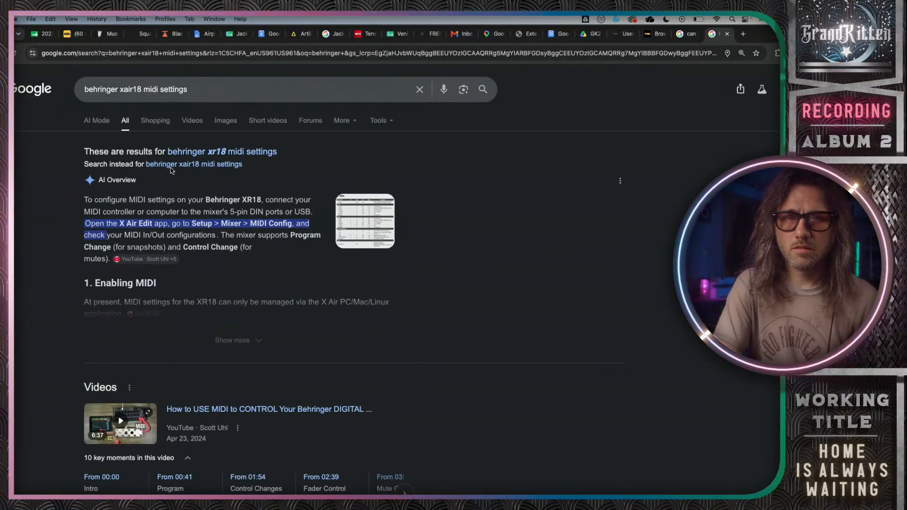
Open the XR18 MIDI chart from the r/livesound post at full size and examine its snapshot, fader and mute assignments.
click(362, 221)
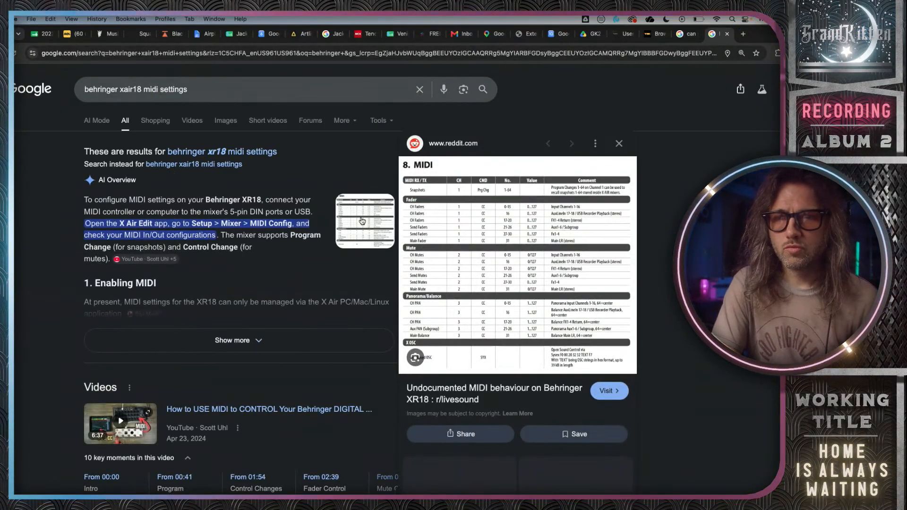
click(432, 265)
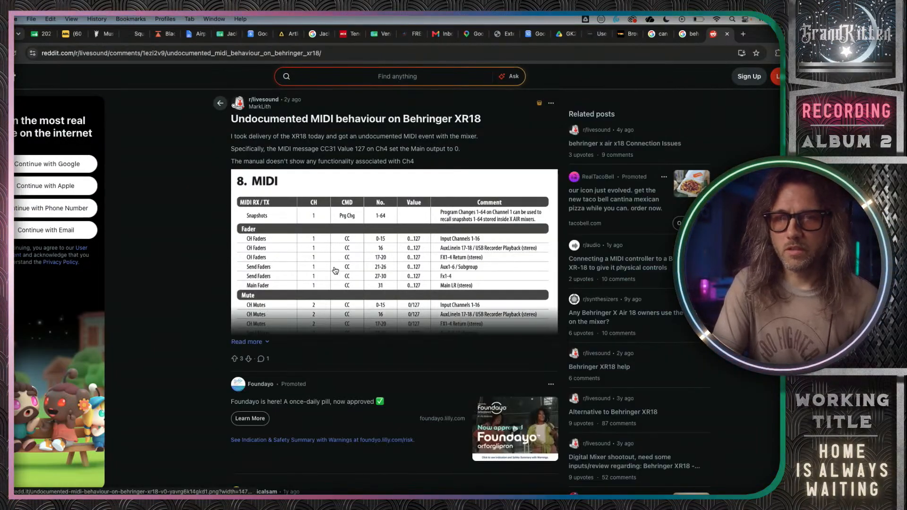
click(432, 265)
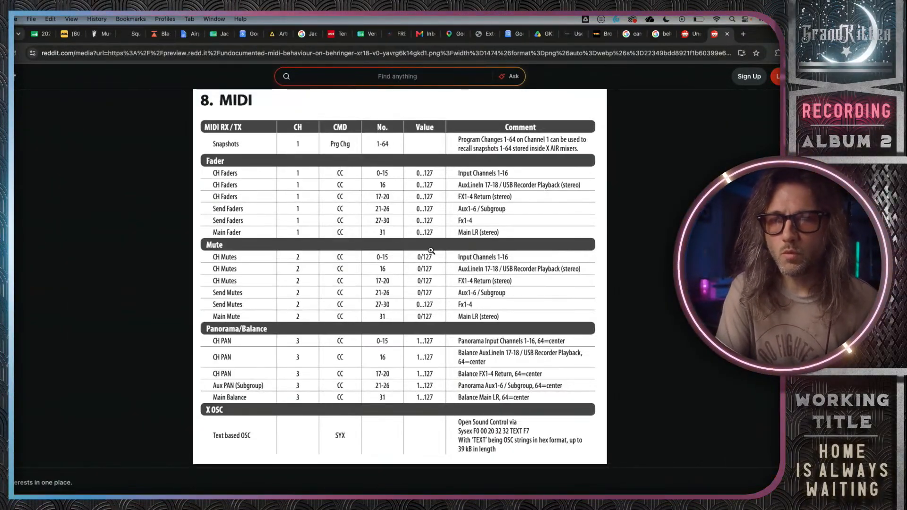
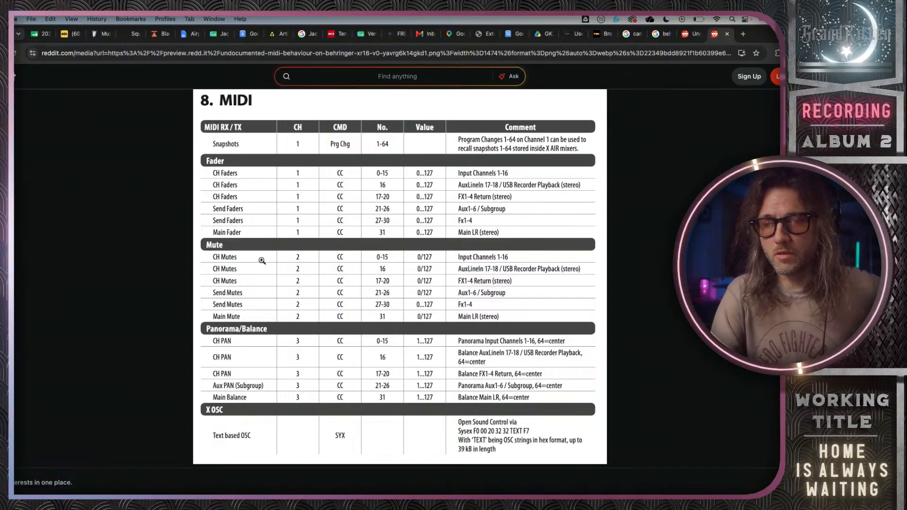
Check the channel numbers and mutes in X AIR Edit and switch to the 01 The Journey Home project in Logic Pro.
key(ctrl+Right)
key(ctrl+Right)
key(ctrl+Right)
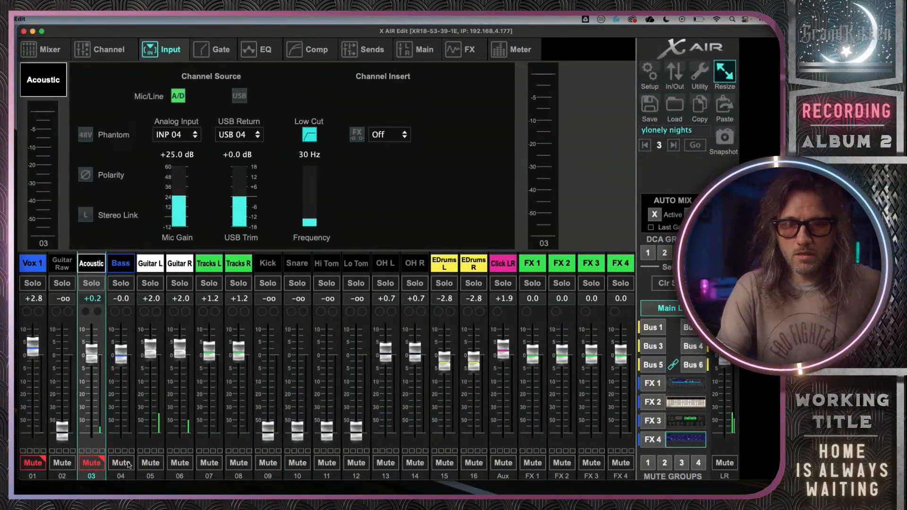
key(ctrl+Left)
key(ctrl+Left)
key(ctrl+Left)
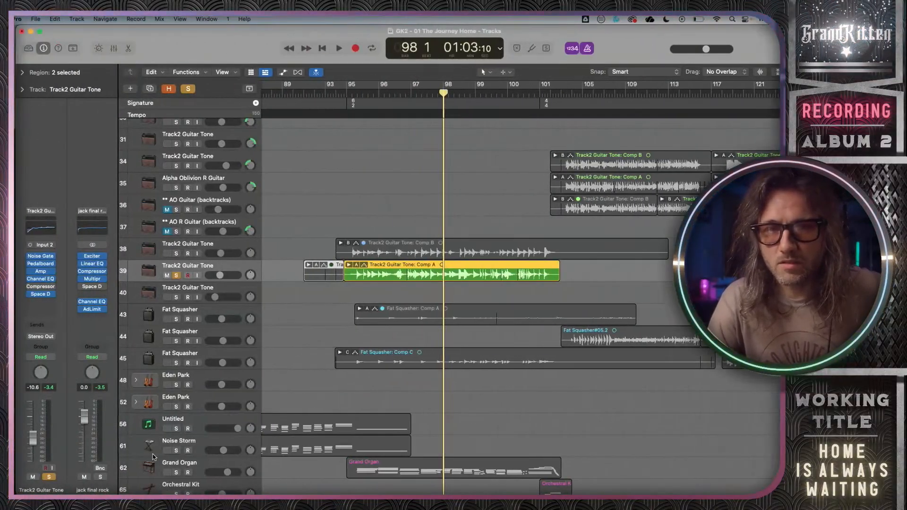
Check the mute CC numbers in the browser's XR18 MIDI chart and the channels in X AIR Edit, and switch to Stage Traxx 4.
key(ctrl+Left)
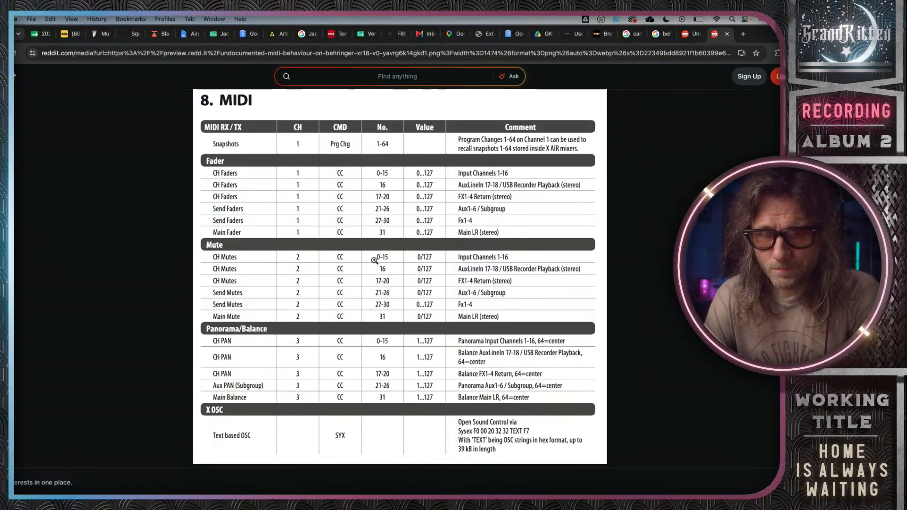
key(ctrl+Right)
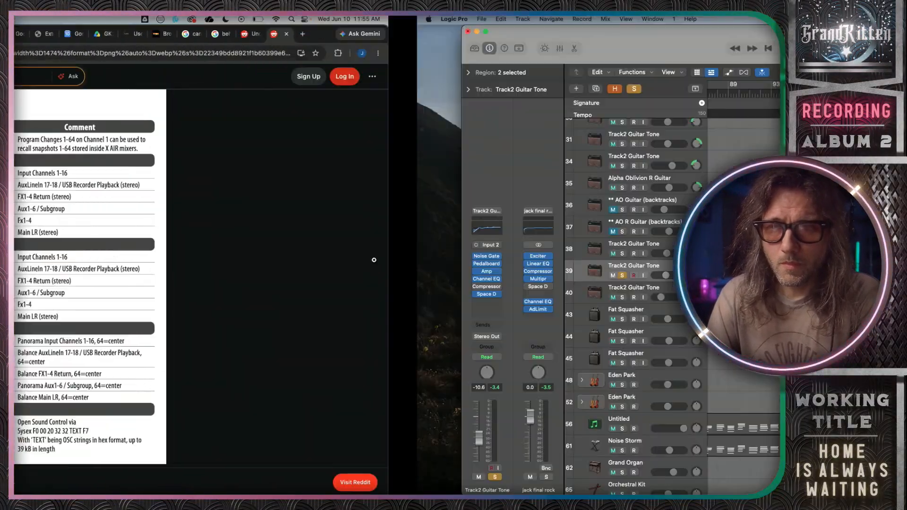
key(ctrl+Right)
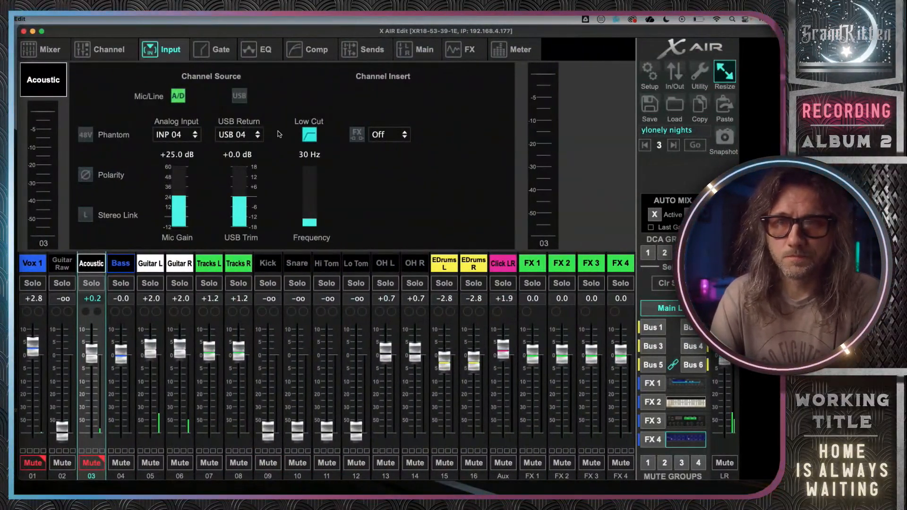
key(ctrl+Right)
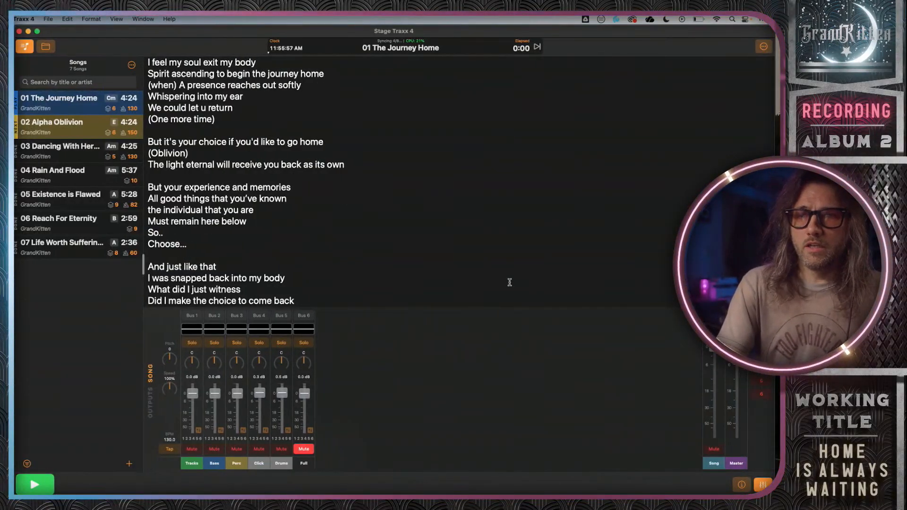
Open the lyrics of 01 The Journey Home for editing and insert several blank lines above the first lyric line.
click(743, 487)
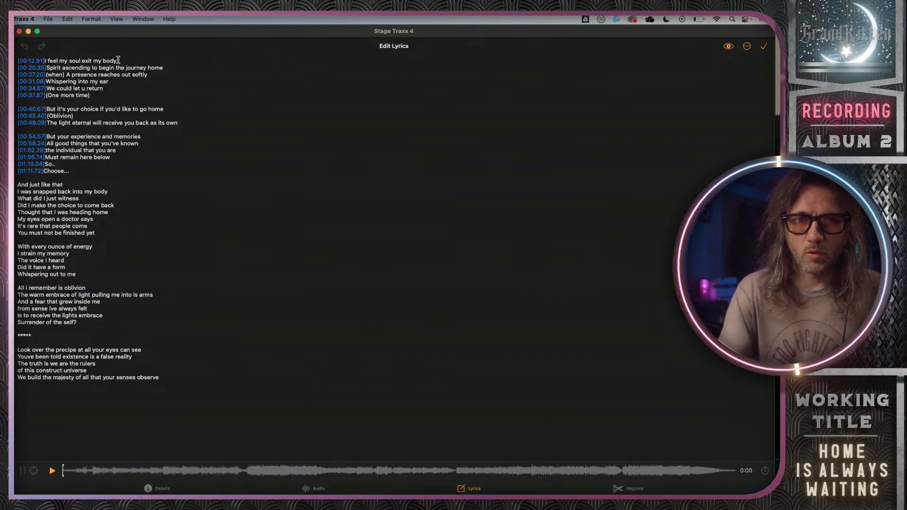
click(118, 60)
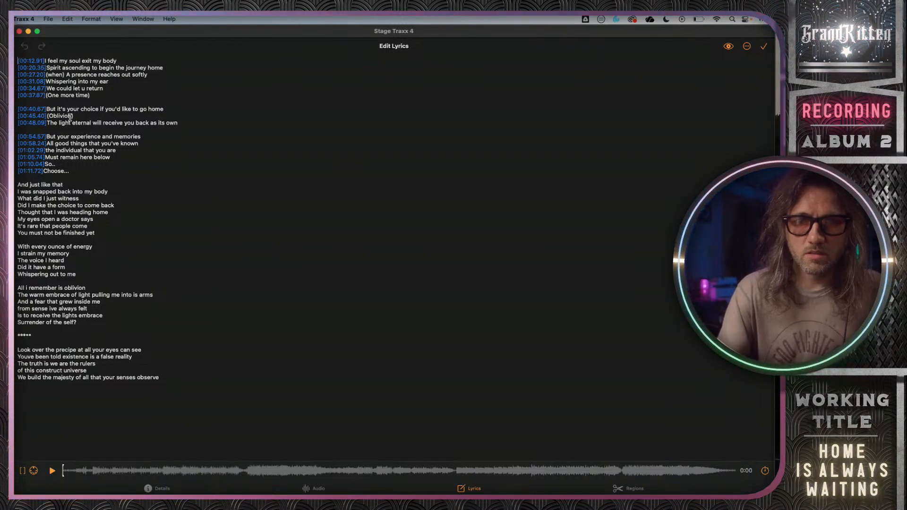
key(Return)
key(Return)
key(Return)
key(Return)
key(Return)
key(Return)
key(Return)
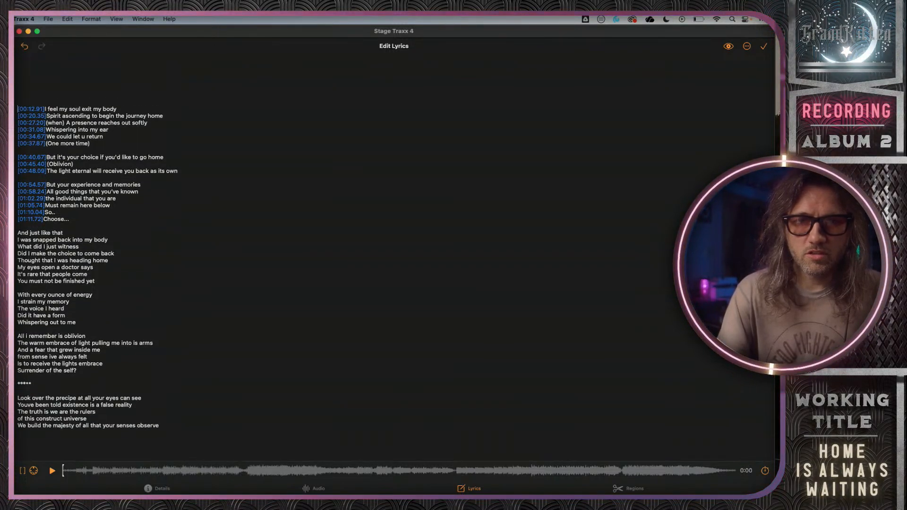
click(46, 63)
key(Return)
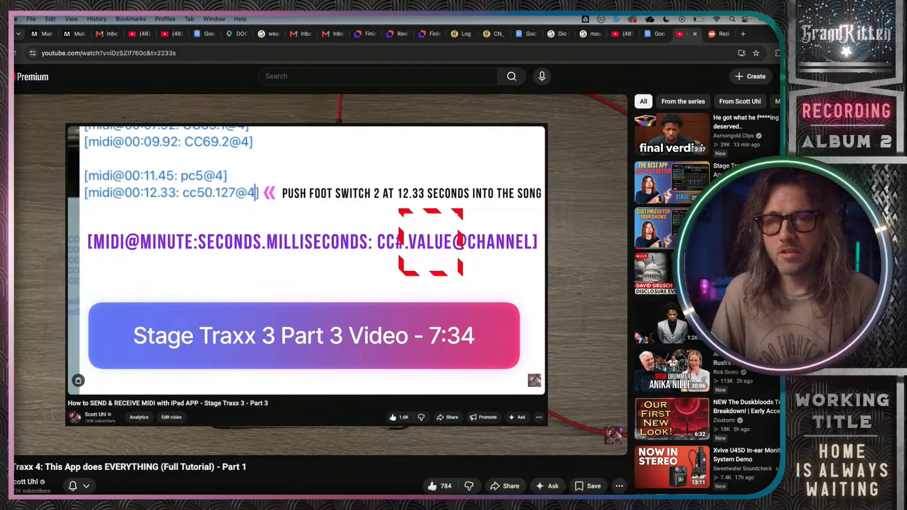
Check the MIDI command syntax in the YouTube tutorial and add the command [midi@00:00.00: cc2.0@2] above the lyrics in Stage Traxx 4.
mouse_move(366, 288)
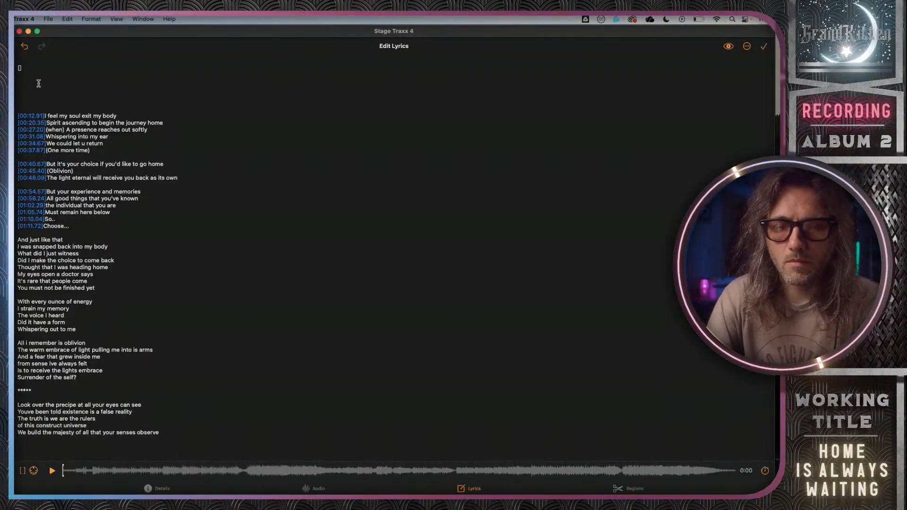
text(midi)
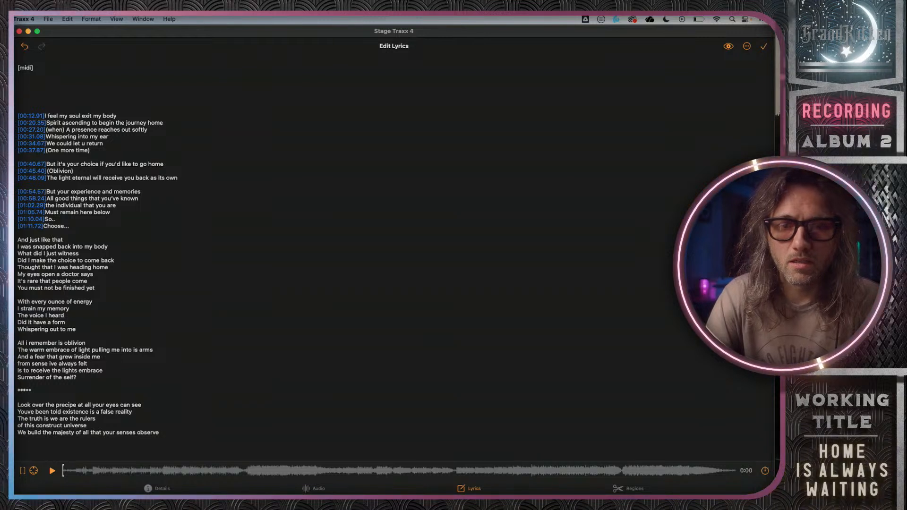
text(@)
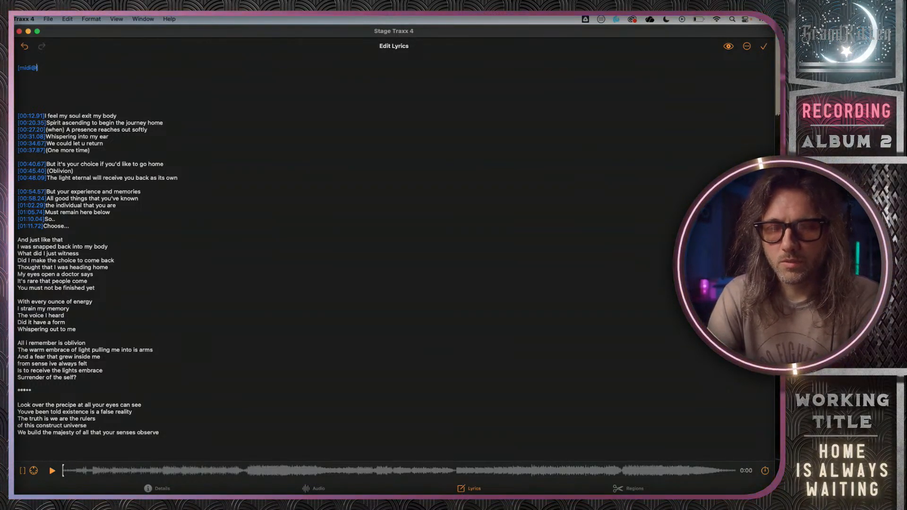
text(00)
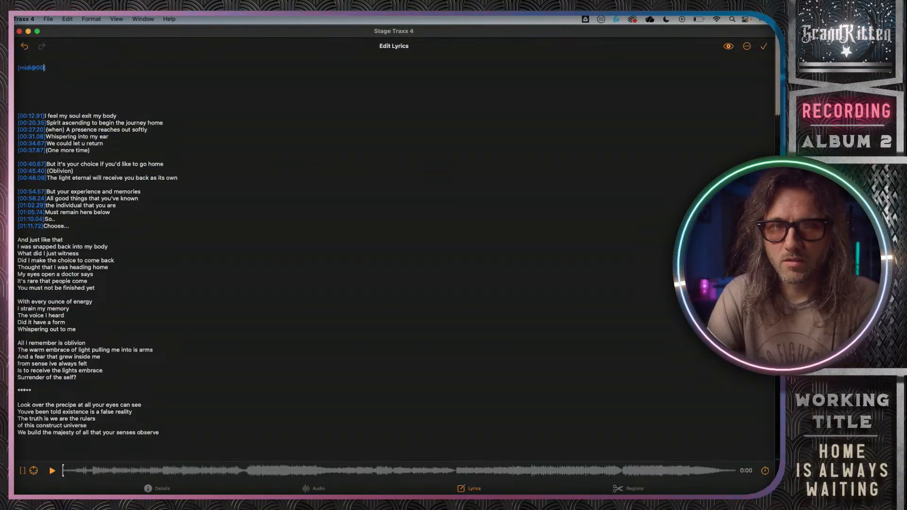
text(:00.00: cc)
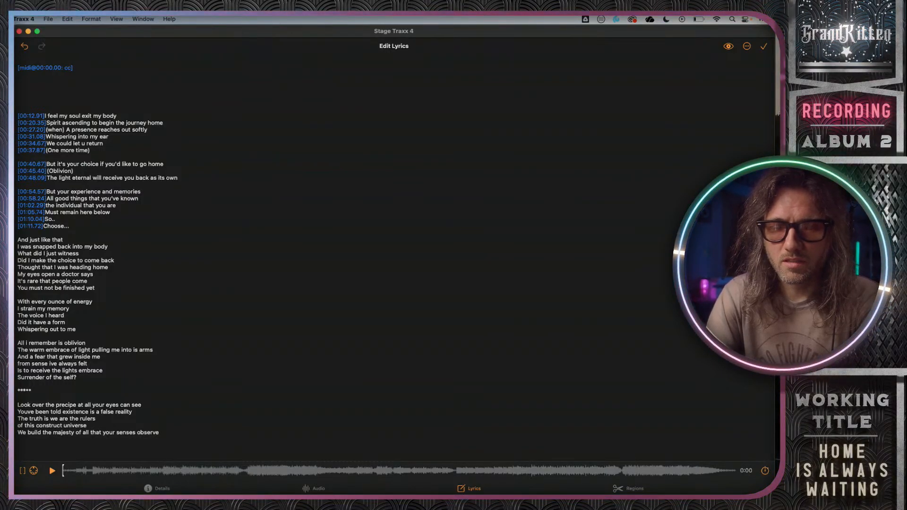
text(: cc2)
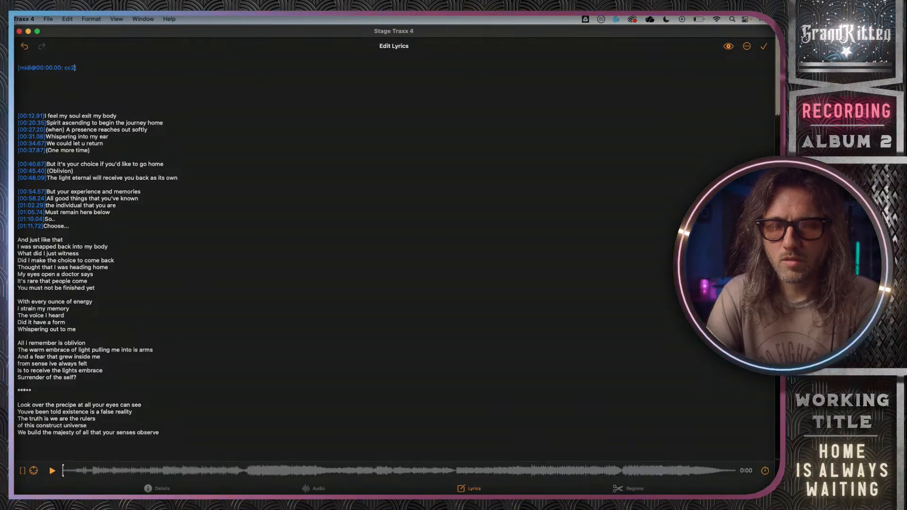
text(.)
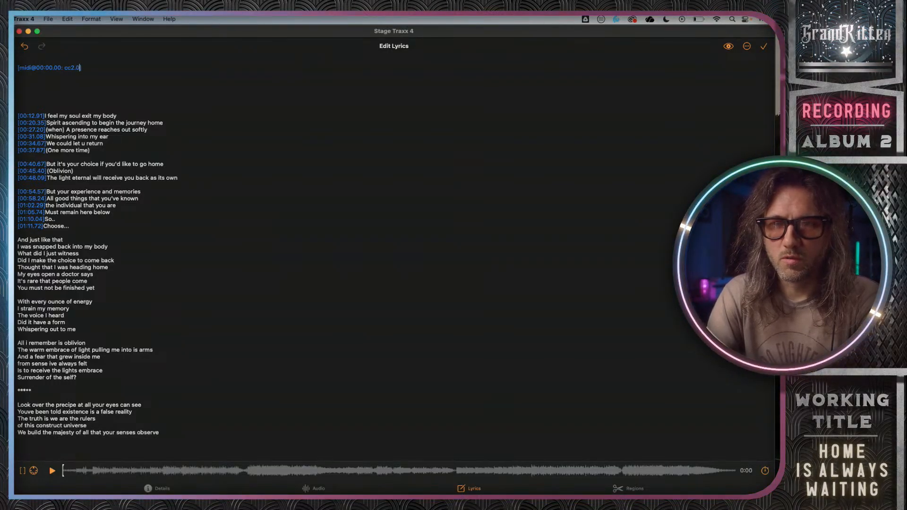
text(0@2)
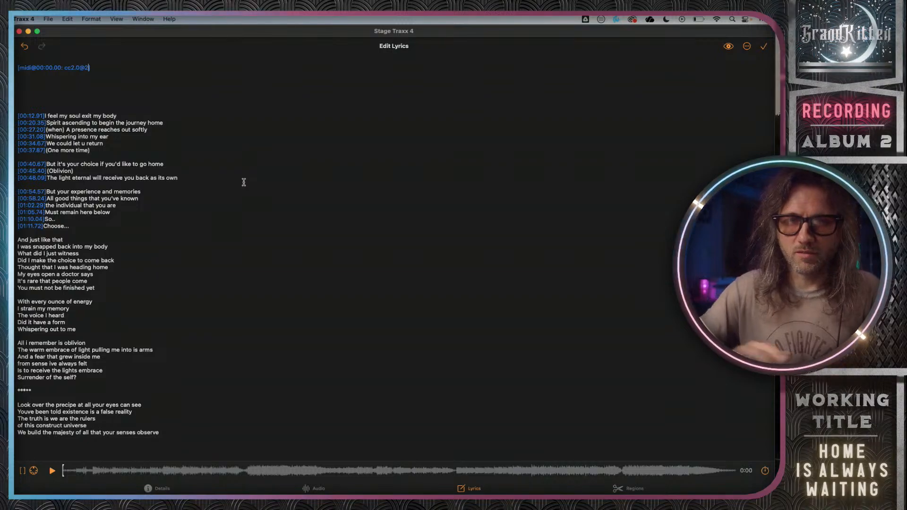
Compare the command with the CC number, value and channel syntax in the browser's YouTube tutorial, and return to Stage Traxx 4.
key(ctrl+Left)
key(ctrl+Left)
key(ctrl+Left)
key(ctrl+Left)
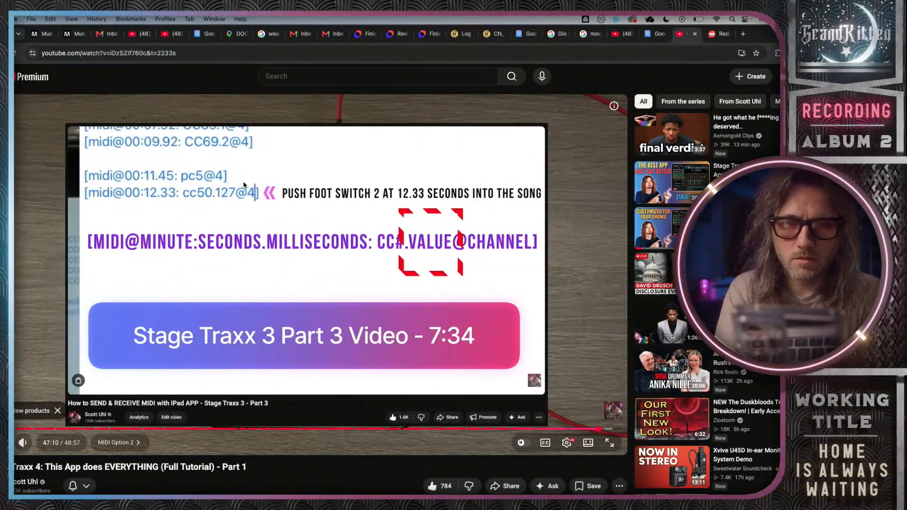
key(ctrl+Right)
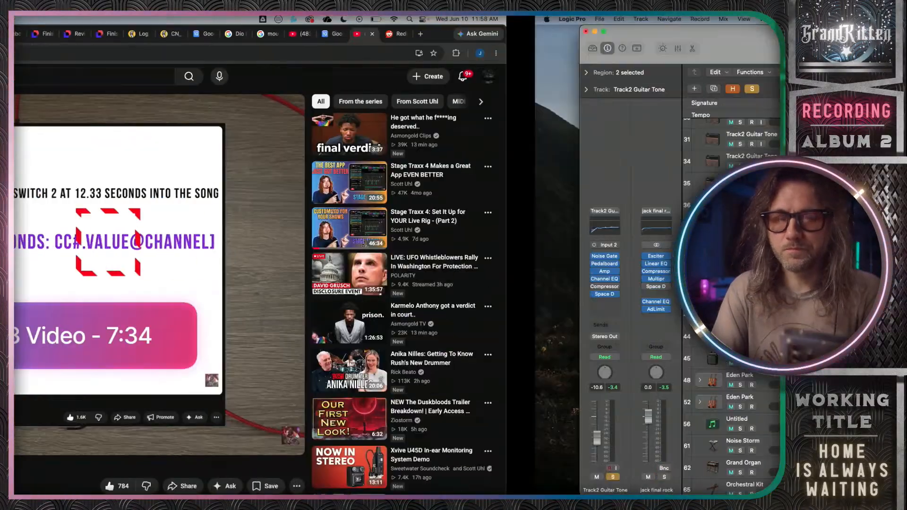
key(ctrl+Right)
key(ctrl+Right)
key(ctrl+Right)
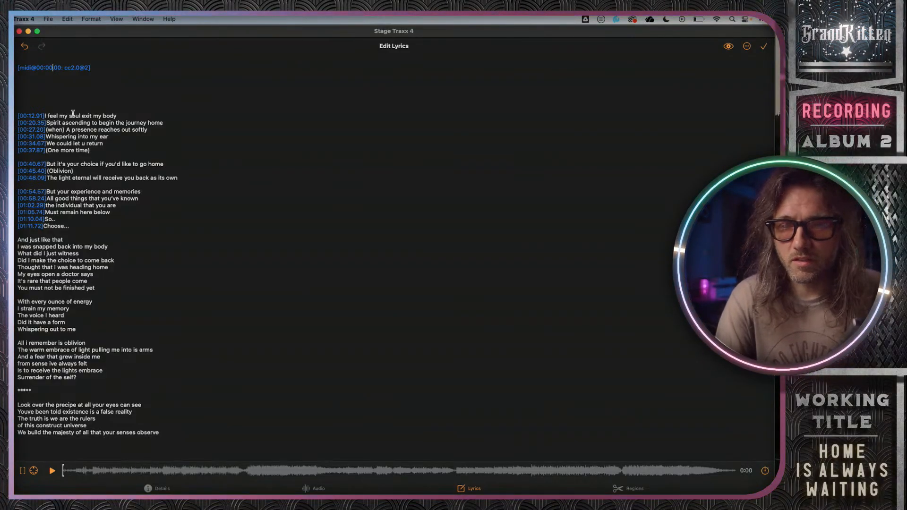
Set the MIDI command's time to 00:03.00 and paste a copy two lines below it with the value 127.
key(BackSpace)
text(3)
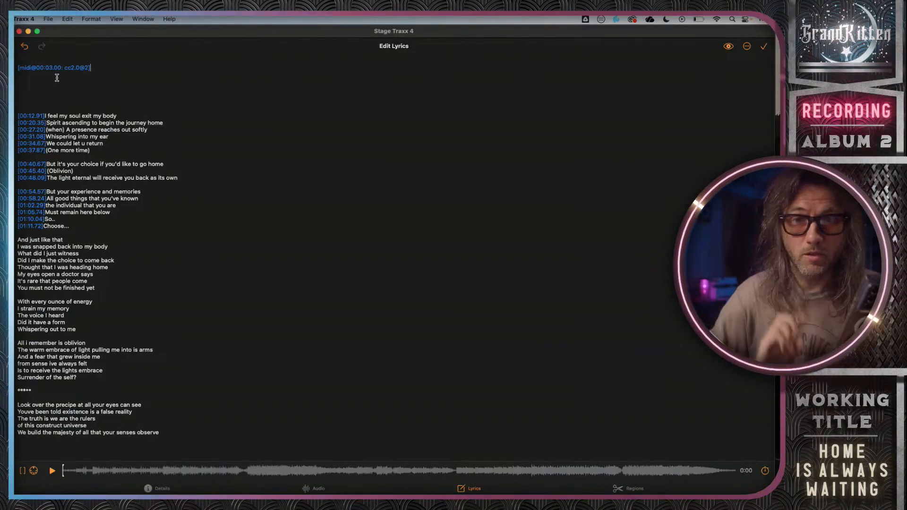
drag(91, 67, 17, 68)
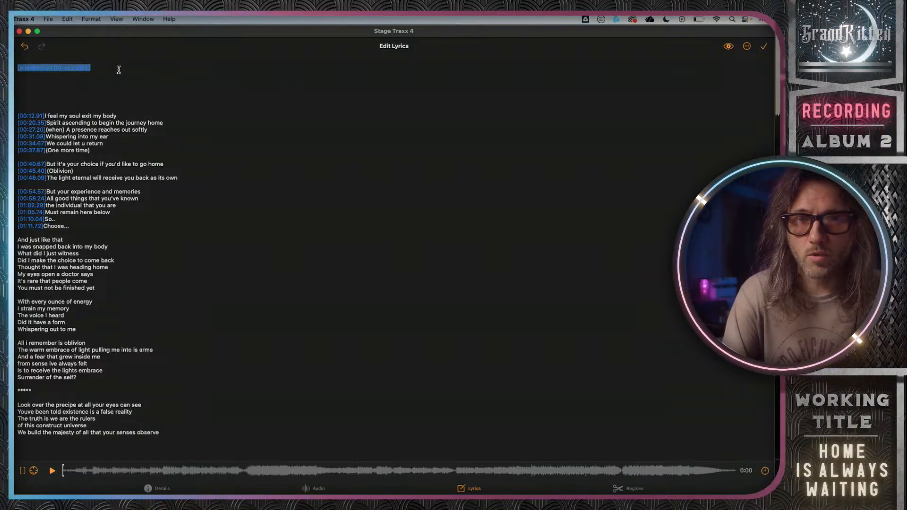
key(cmd+c)
click(119, 69)
key(Return)
key(Return)
key(cmd+v)
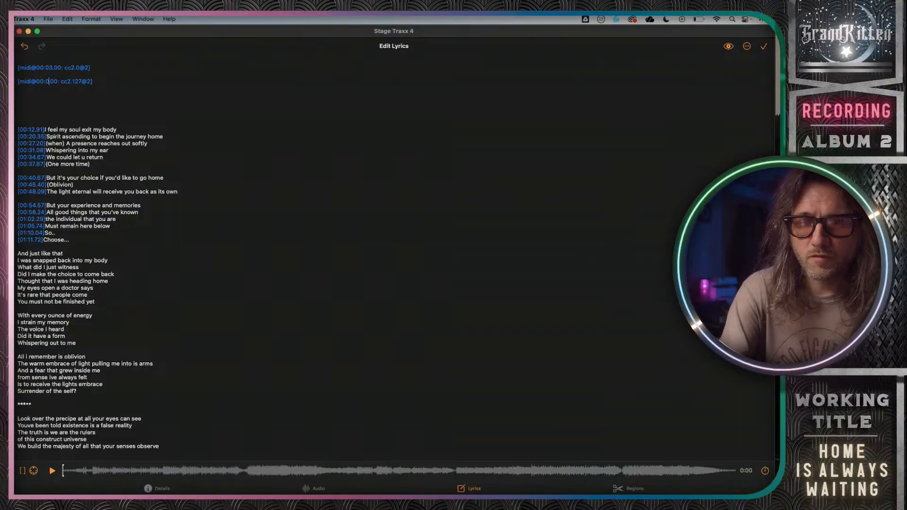
Set the copied MIDI command's time to 00:06.00 and save the lyrics.
key(BackSpace)
text(5)
key(BackSpace)
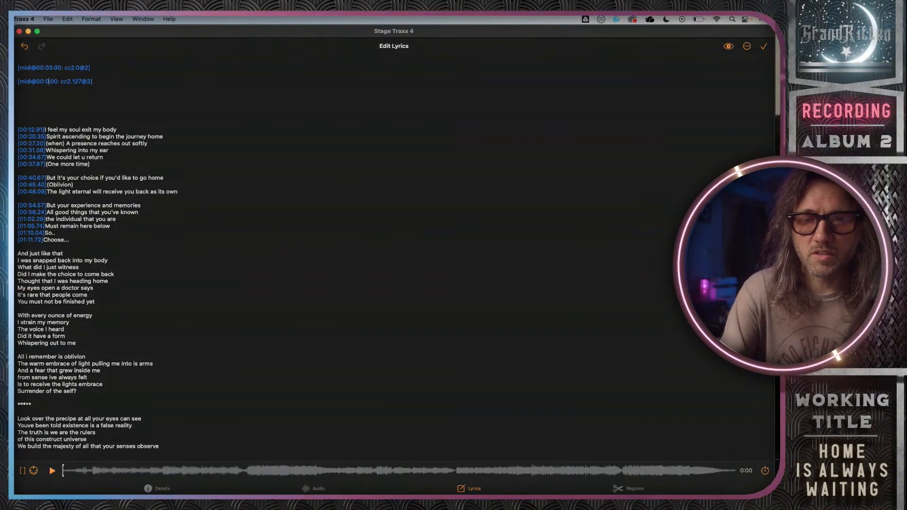
text(6)
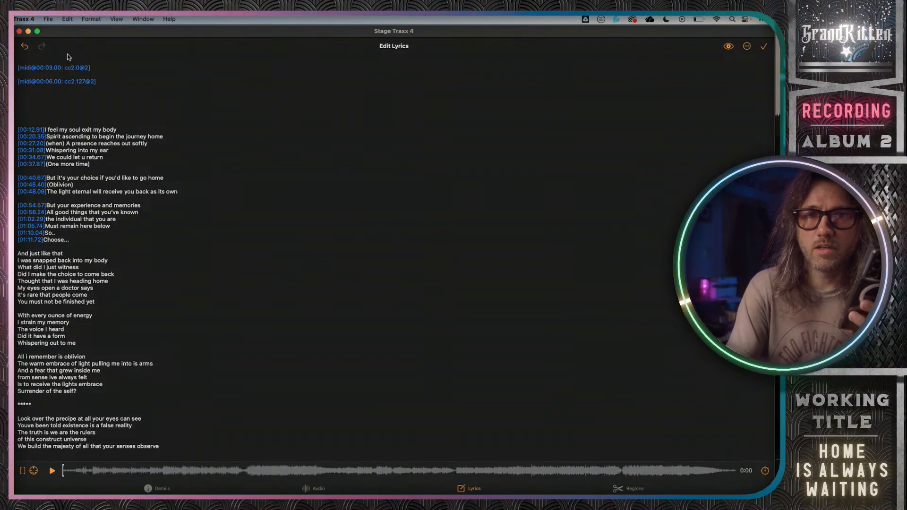
click(763, 46)
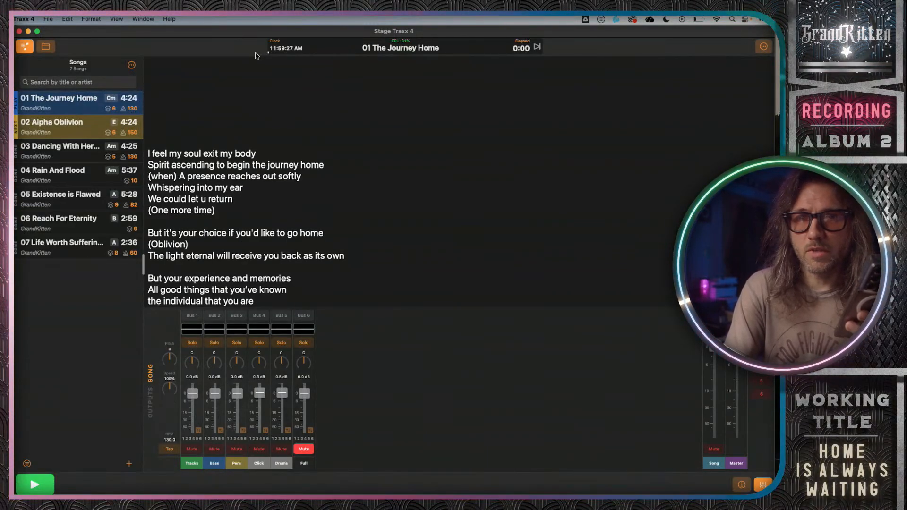
Test the MIDI commands by playing 01 The Journey Home against the channel mutes in X AIR Edit, and recheck them in the song's lyrics.
key(ctrl+Left)
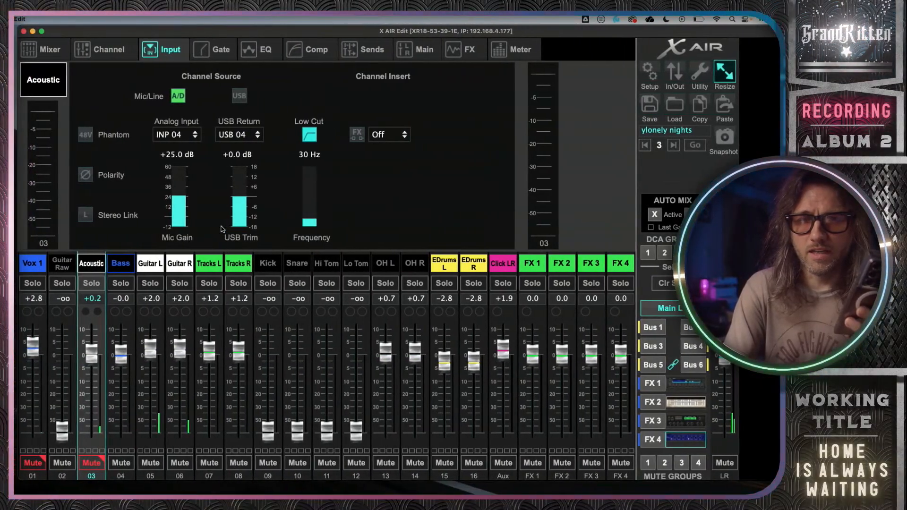
key(ctrl+Right)
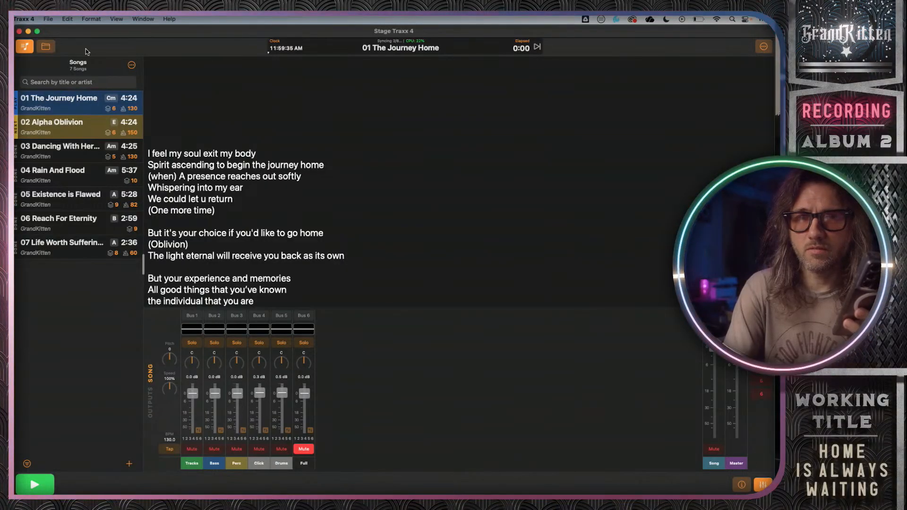
click(34, 485)
key(ctrl+Left)
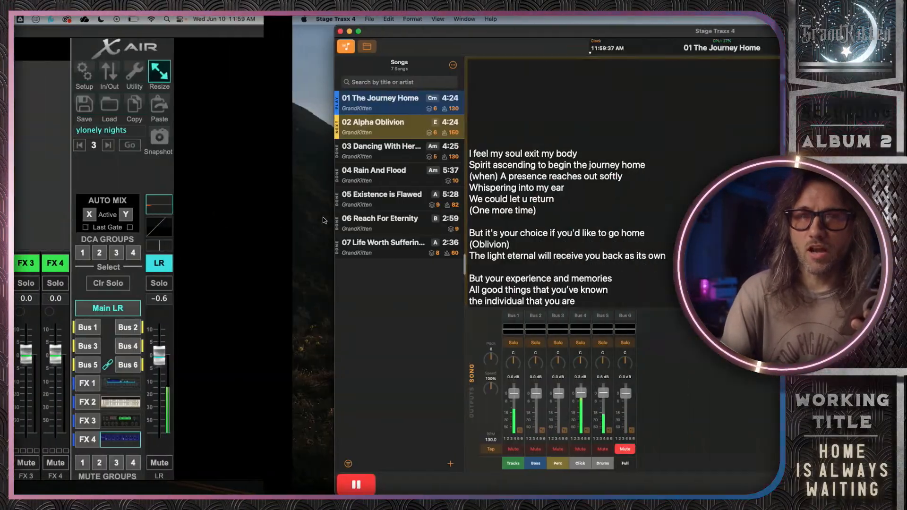
key(ctrl+Right)
key(space)
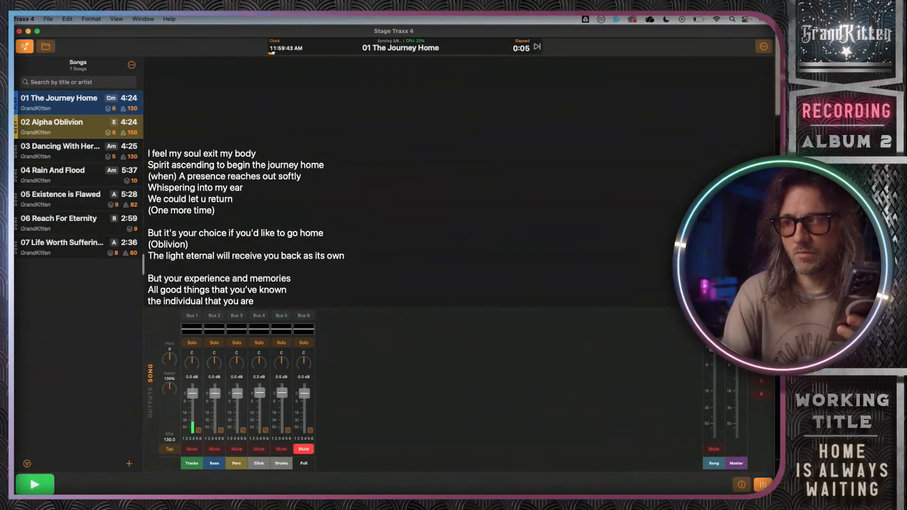
click(743, 486)
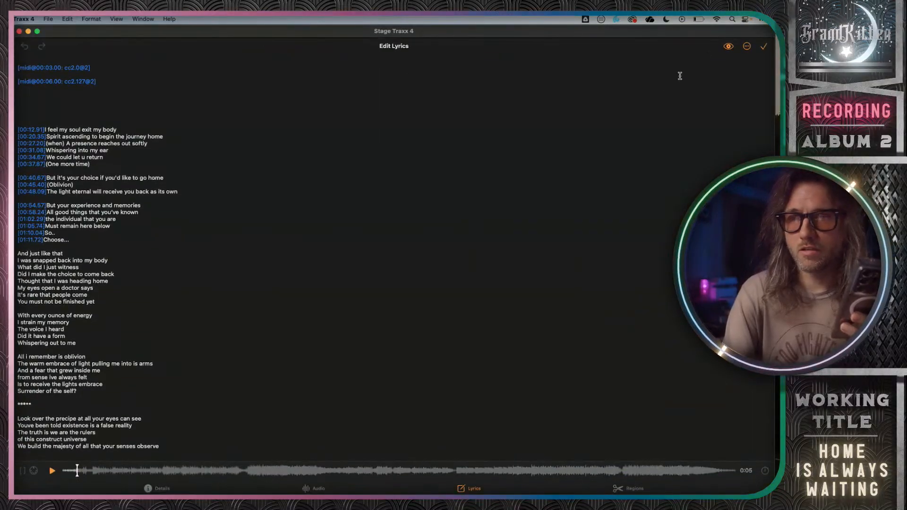
click(764, 47)
Close the lyrics editor and review the output device, audio engine and bus setup in Stage Traxx 4's audio settings.
click(764, 47)
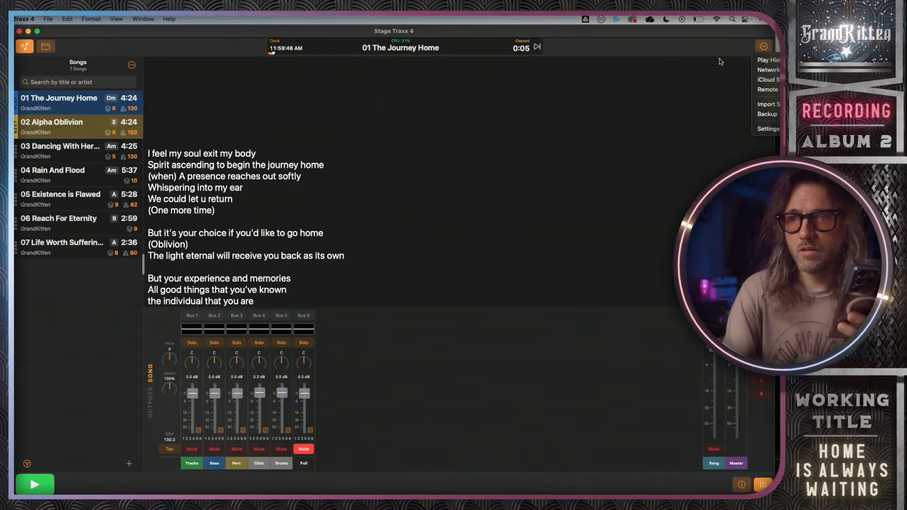
click(770, 129)
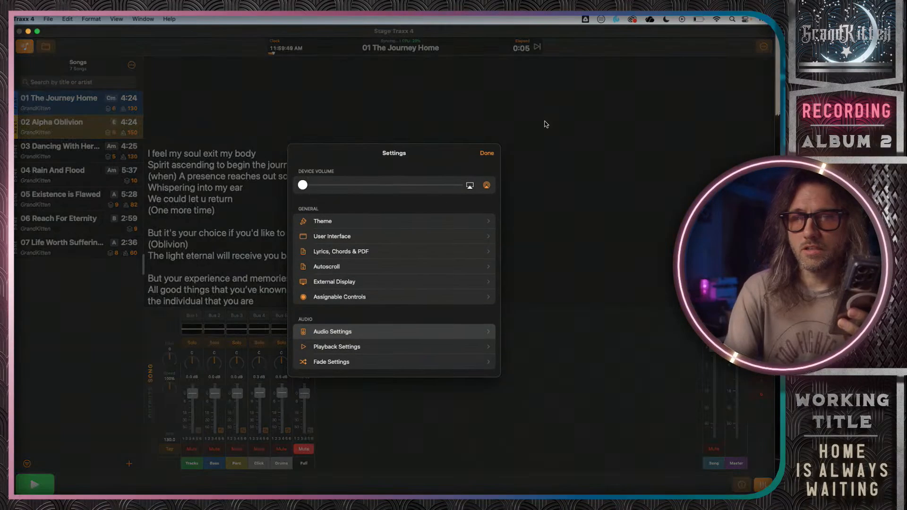
scroll(374, 296, down, 3)
click(373, 297)
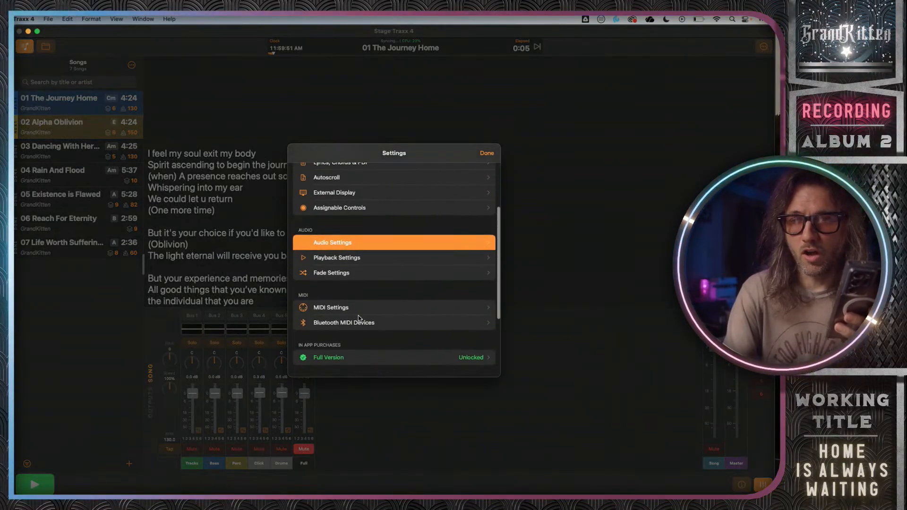
click(360, 307)
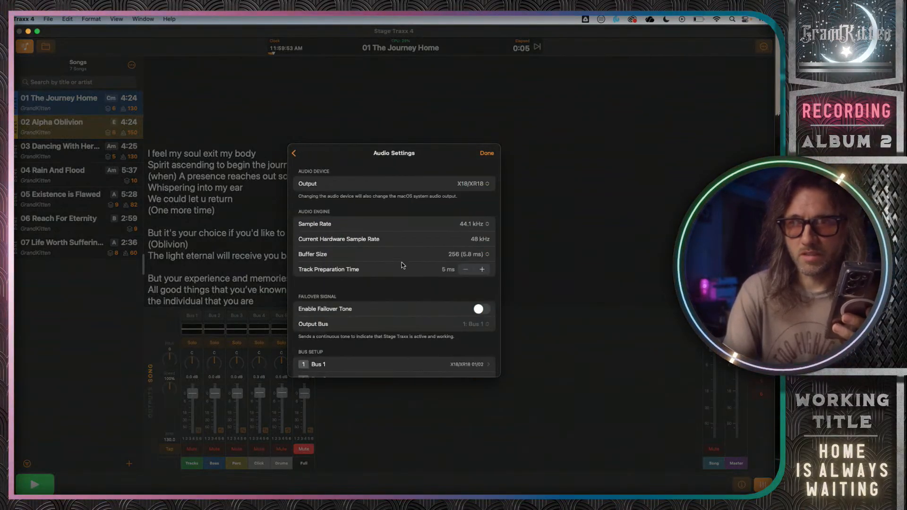
scroll(399, 235, down, 3)
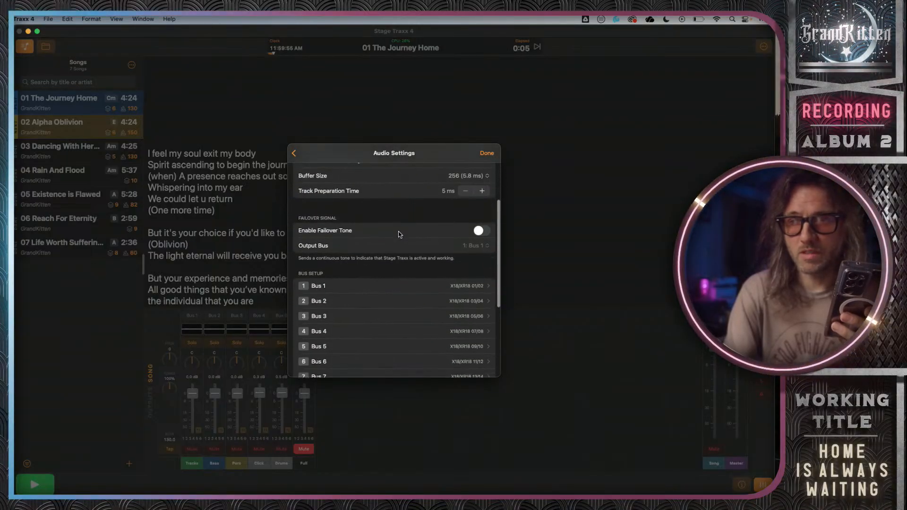
scroll(398, 232, up, 5)
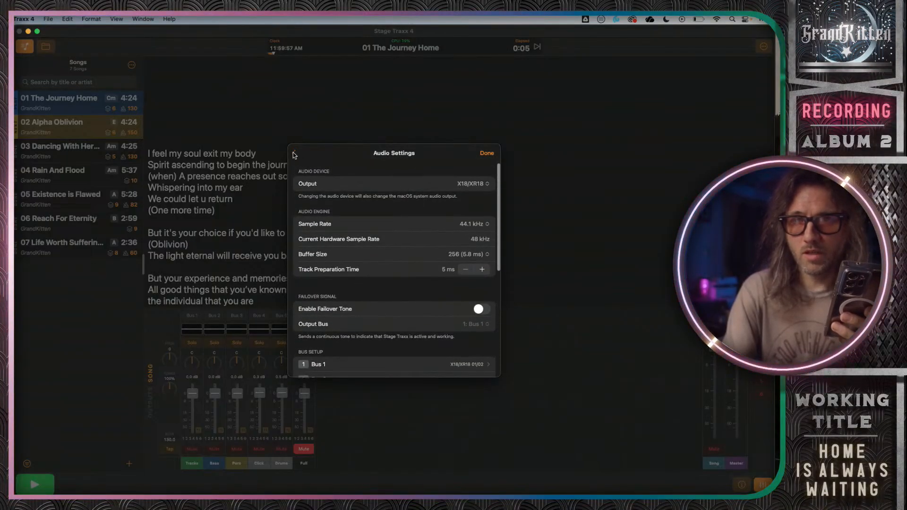
click(294, 153)
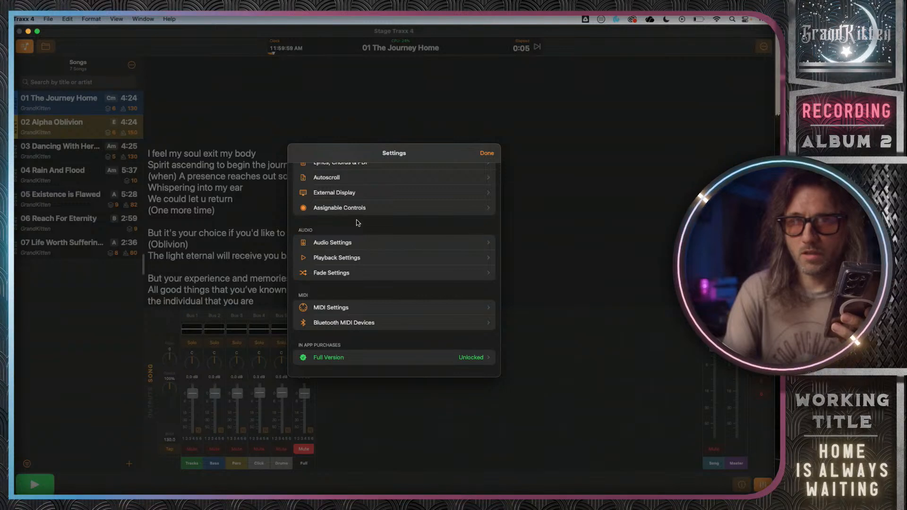
Review the MIDI routing and the enabled MIDI output ports in the MIDI settings, and close the settings.
click(350, 307)
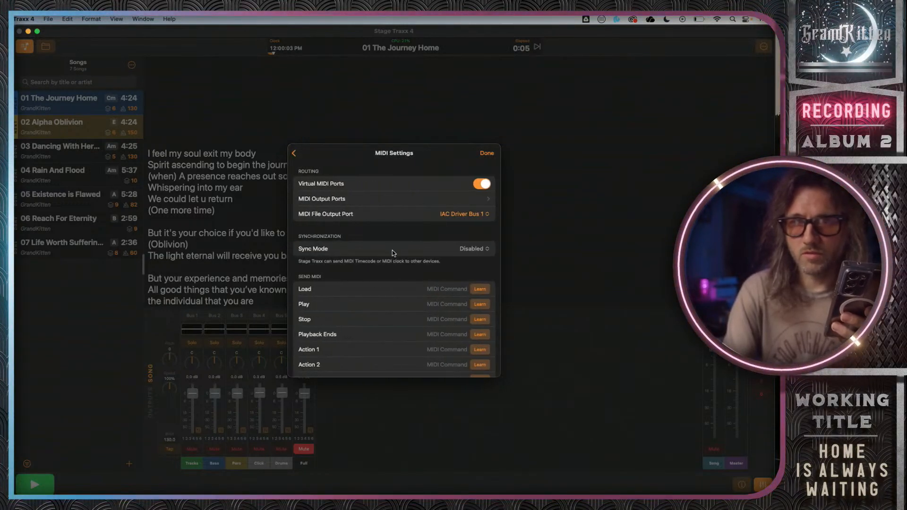
scroll(395, 255, down, 3)
scroll(395, 257, up, 3)
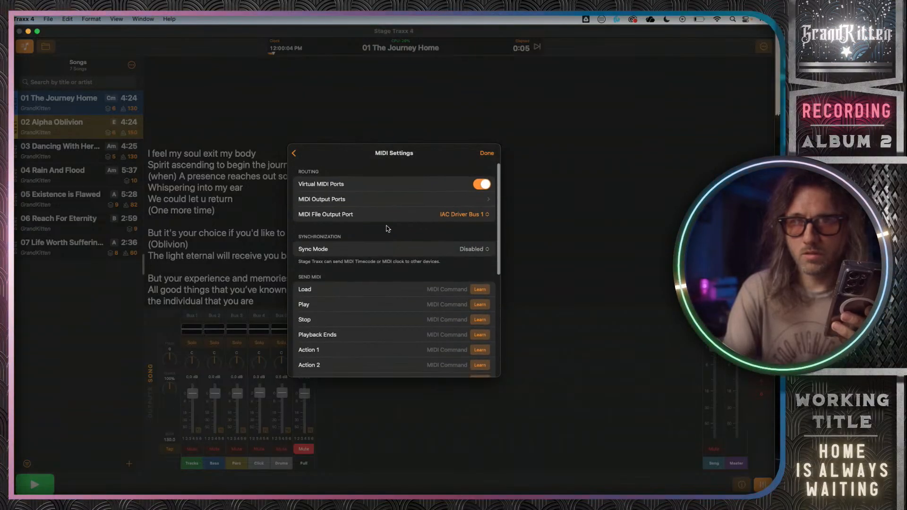
click(357, 198)
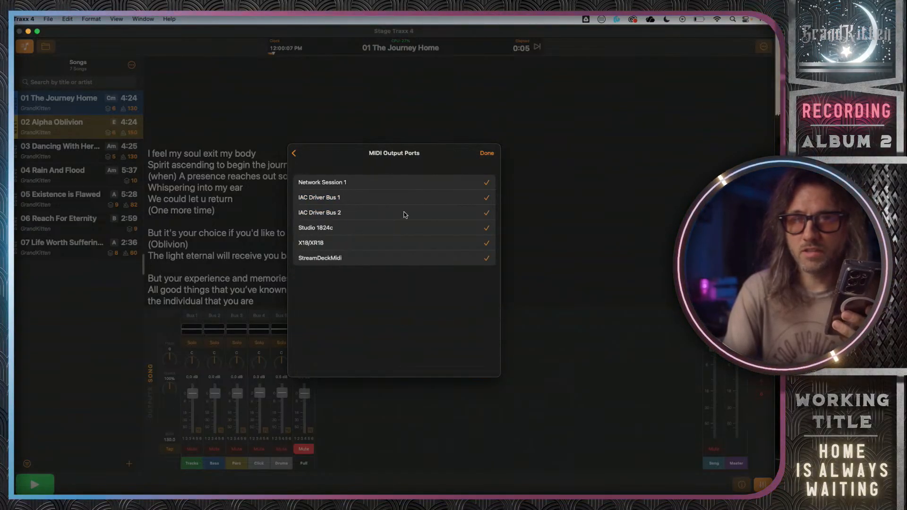
click(490, 154)
Switch to X AIR Edit and check the USB receive and transmit options under the mixer's audio and MIDI setup.
key(ctrl+Left)
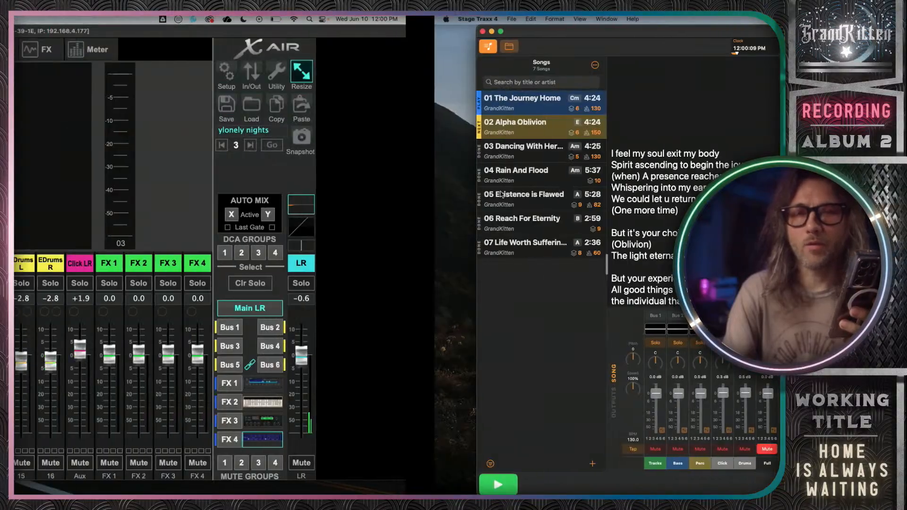
key(ctrl+Left)
key(ctrl+Right)
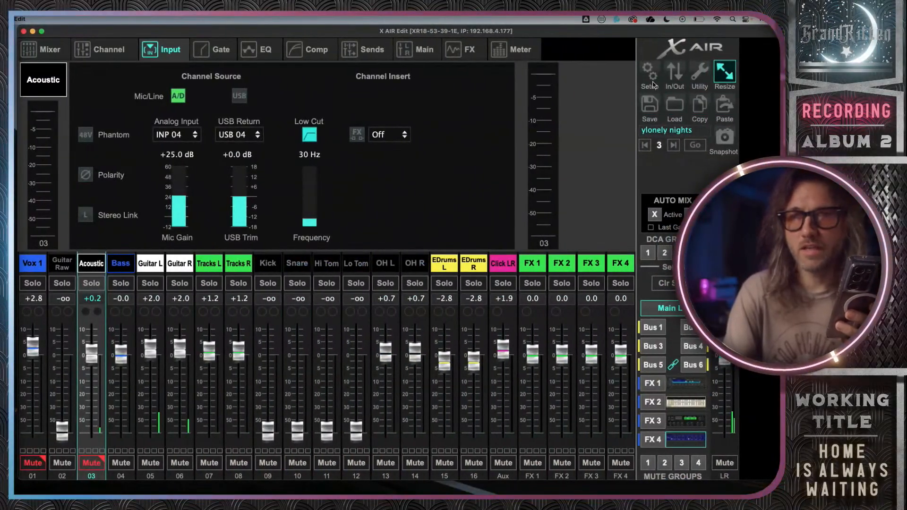
click(654, 85)
click(384, 155)
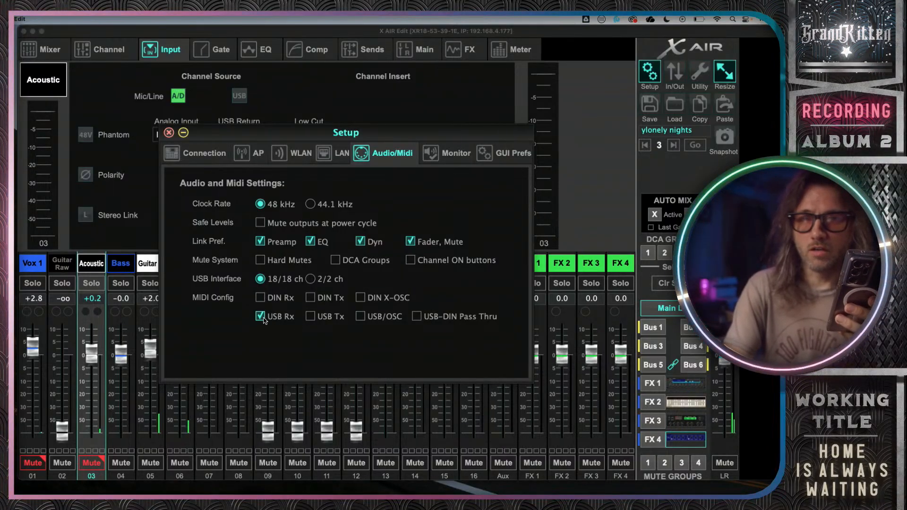
click(311, 319)
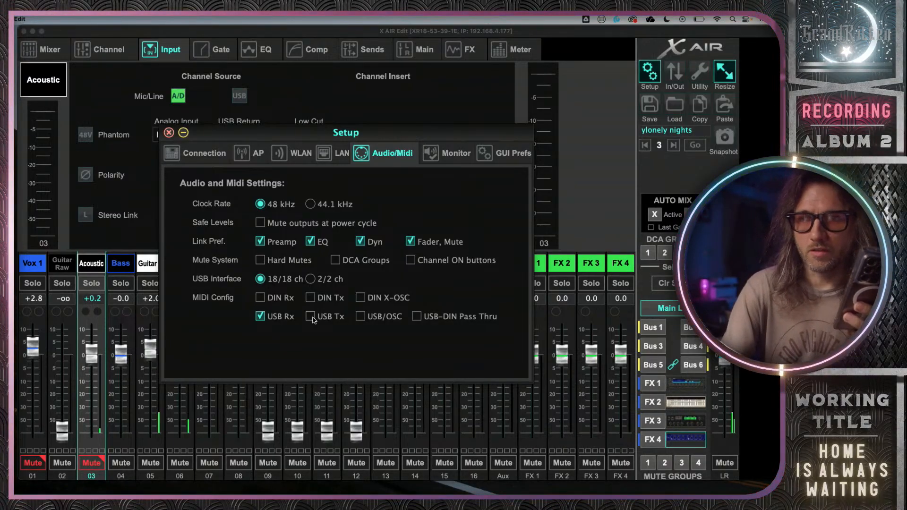
click(172, 134)
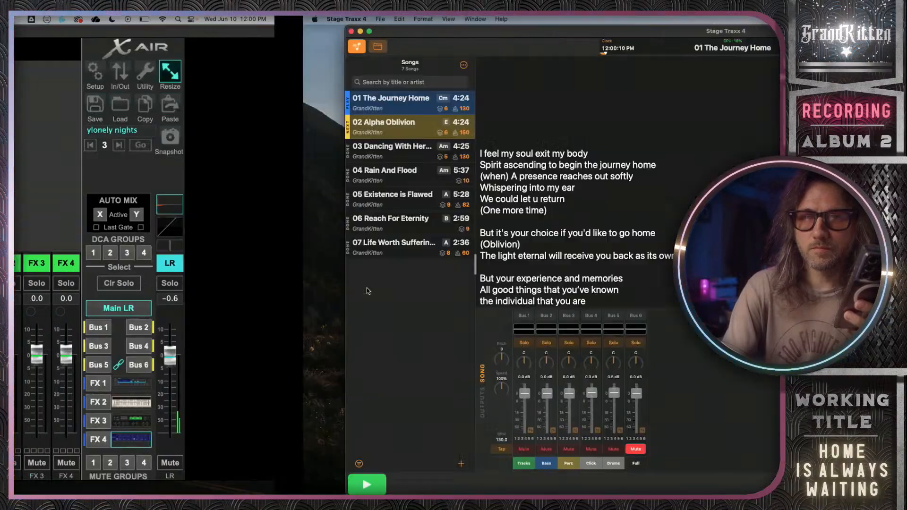
Play 01 The Journey Home in Stage Traxx 4, watch the channel mutes in X AIR Edit, and stop playback.
key(ctrl+Right)
drag(274, 54, 121, 57)
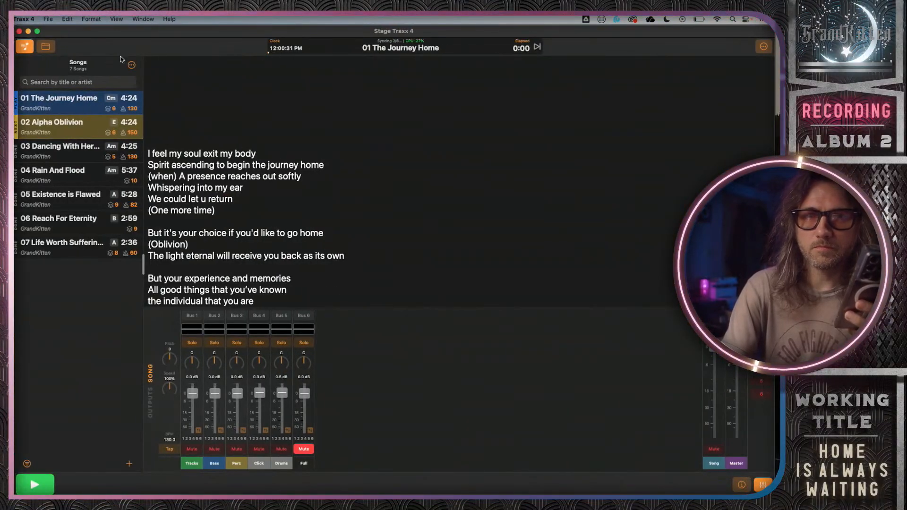
key(ctrl+Left)
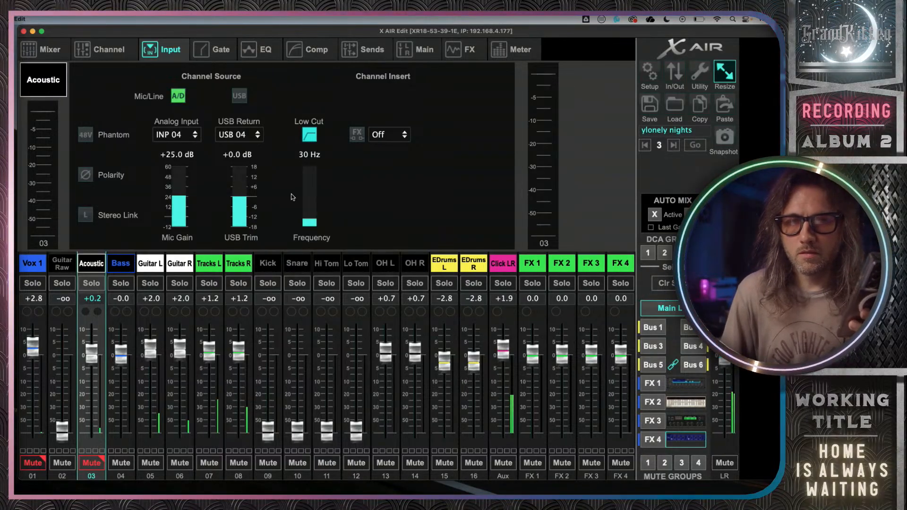
key(ctrl+Right)
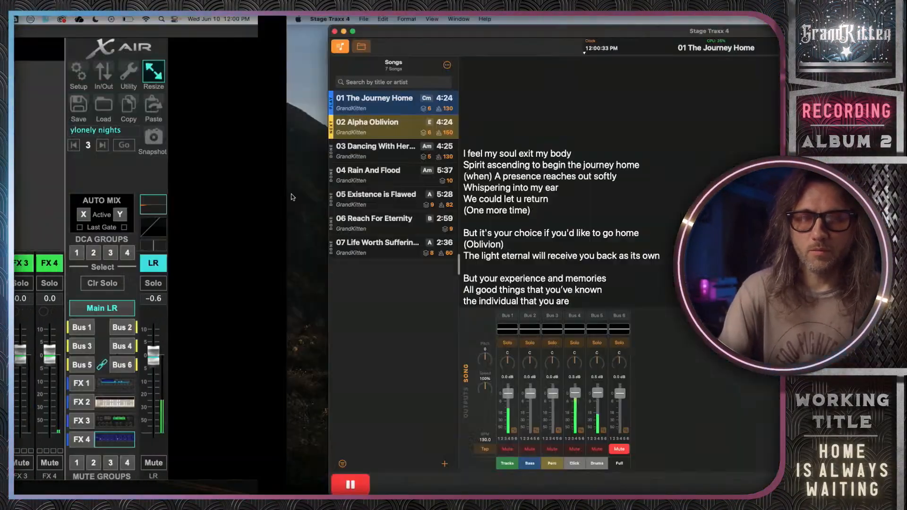
click(40, 485)
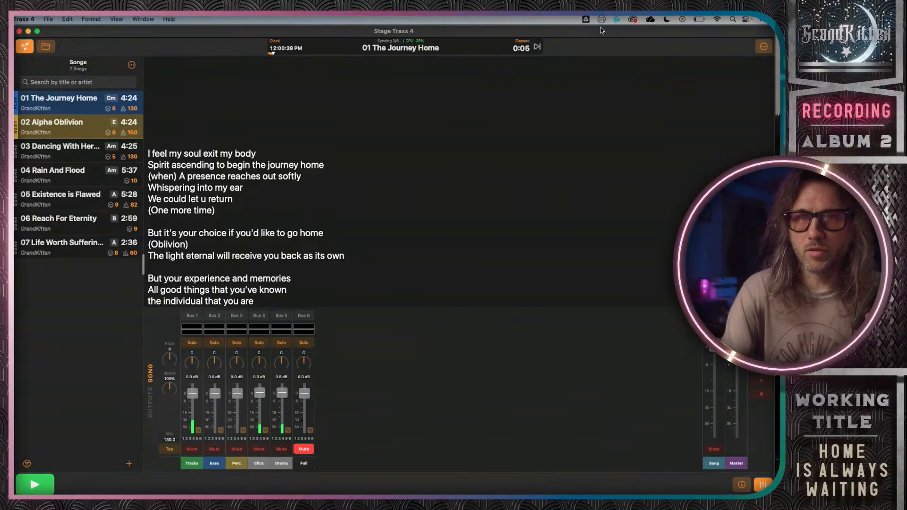
In the lyrics of 01 The Journey Home, set the first MIDI command's value to 127 and its time to 00:02.00.
click(764, 49)
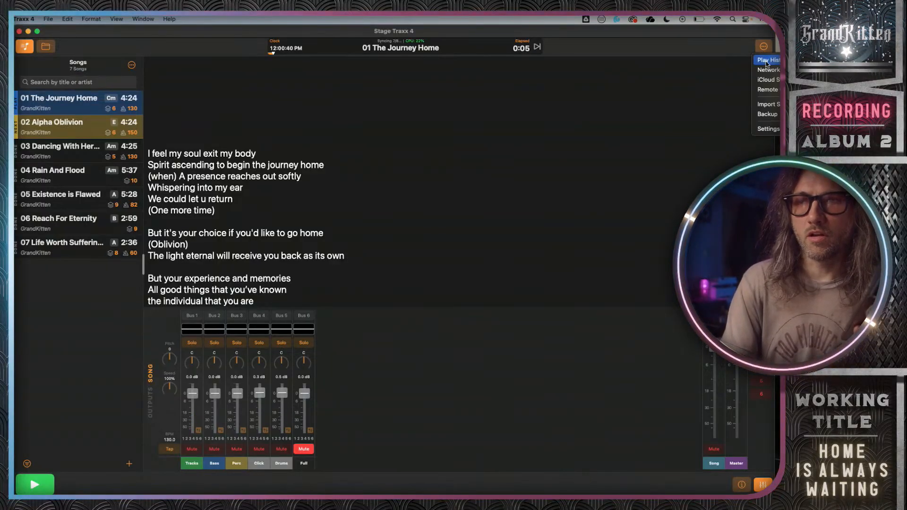
click(690, 56)
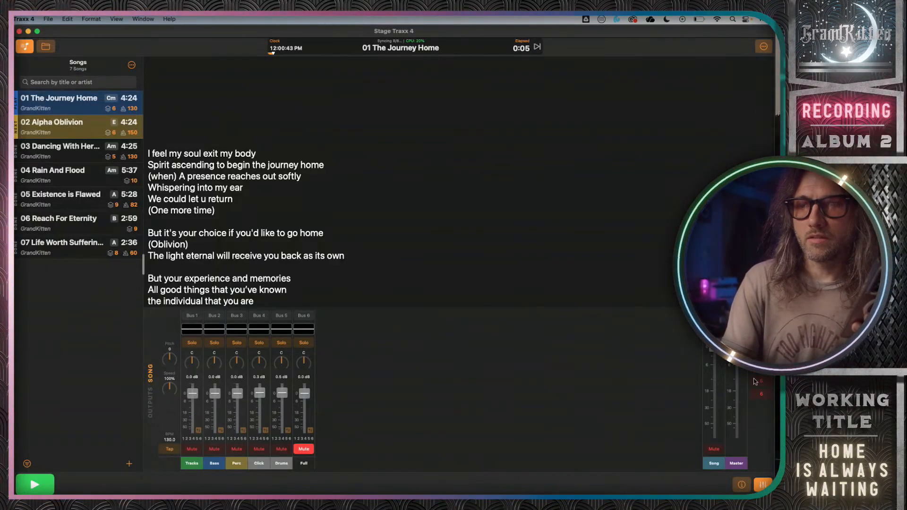
click(744, 486)
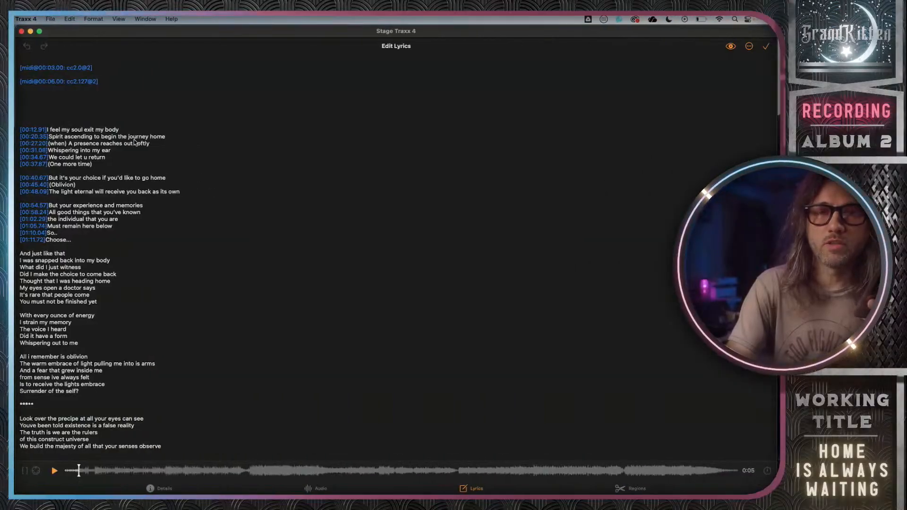
click(80, 69)
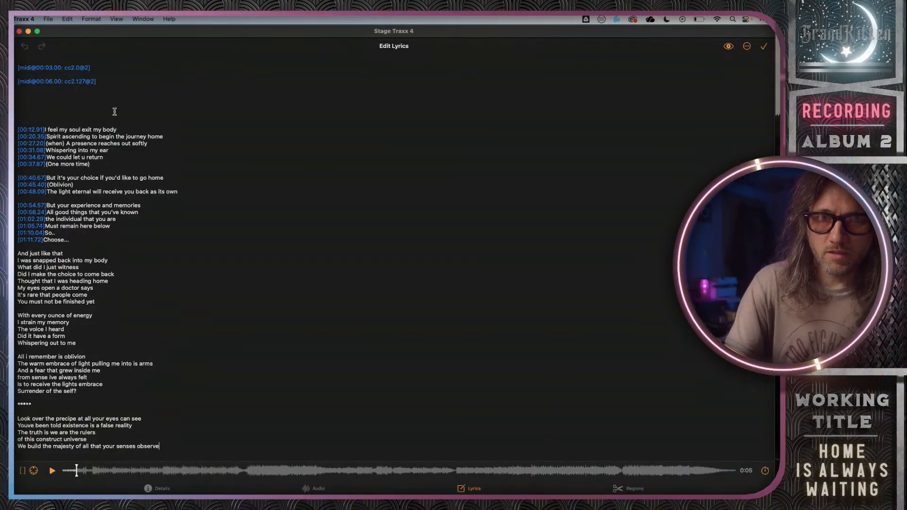
double_click(78, 67)
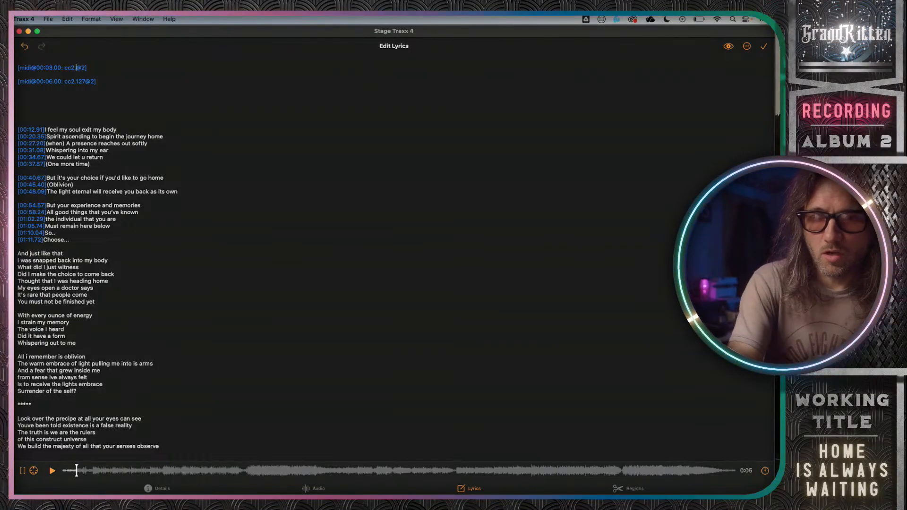
text(127)
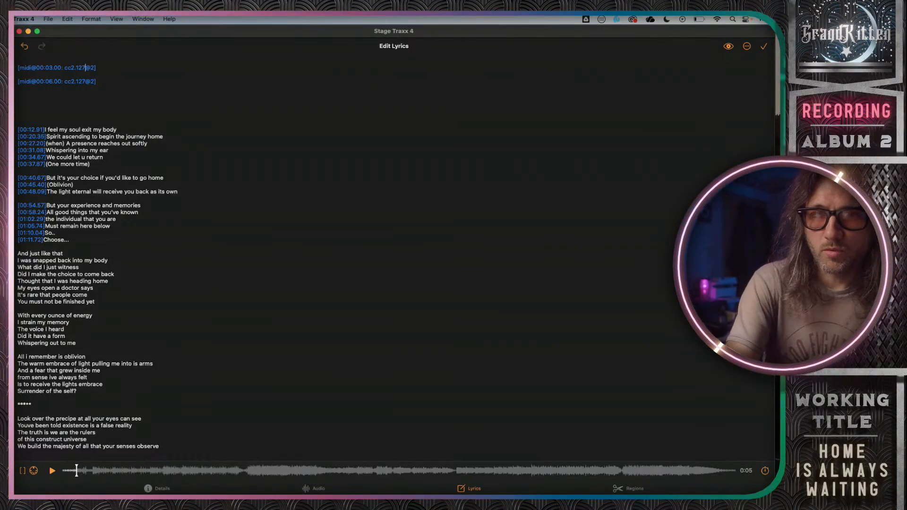
click(52, 69)
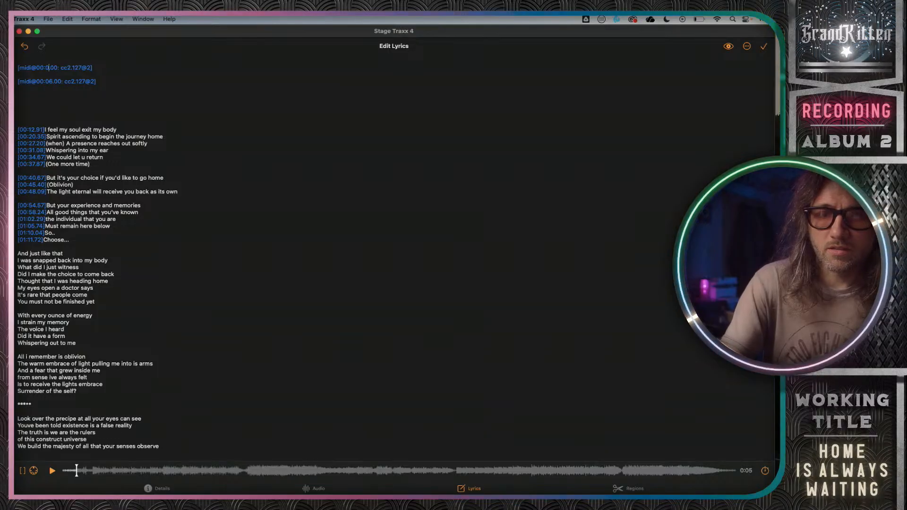
key(BackSpace)
text(2)
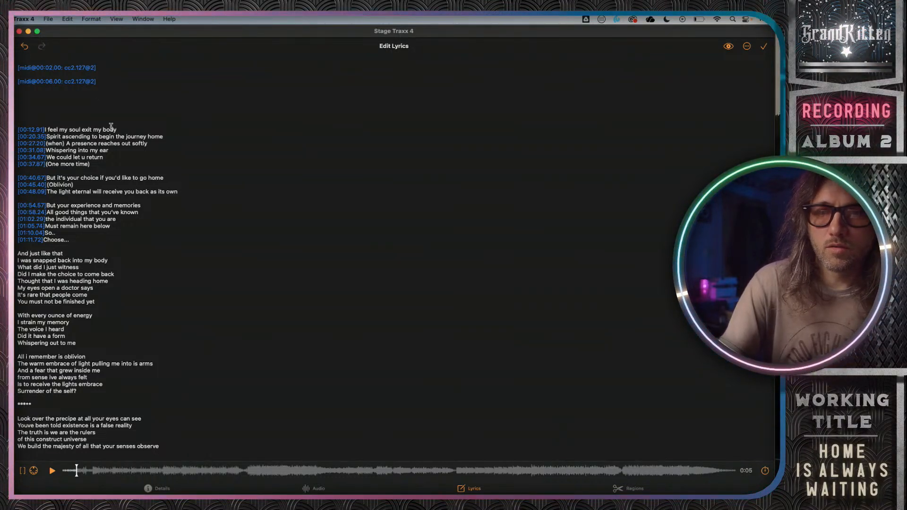
Change the second MIDI command to CC 4 with value 0 and set its time to 00:02.00.
key(BackSpace)
key(BackSpace)
key(BackSpace)
text(0)
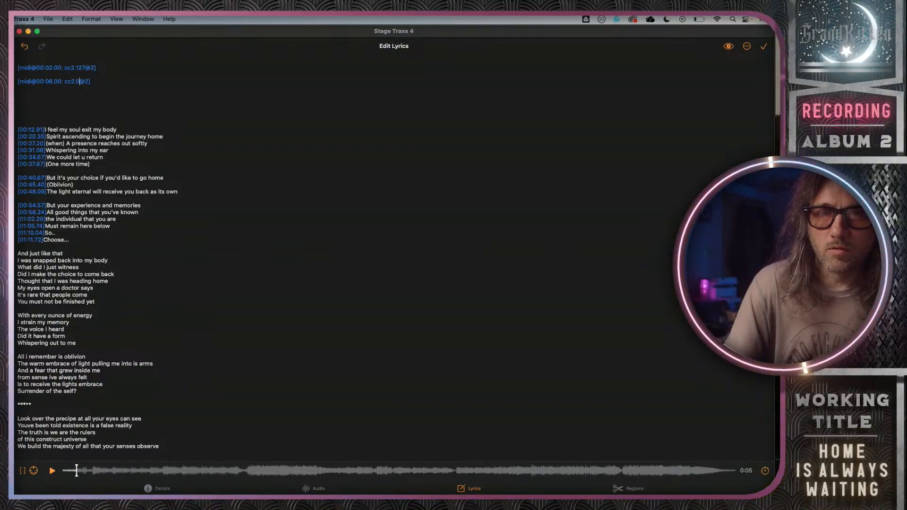
key(Left)
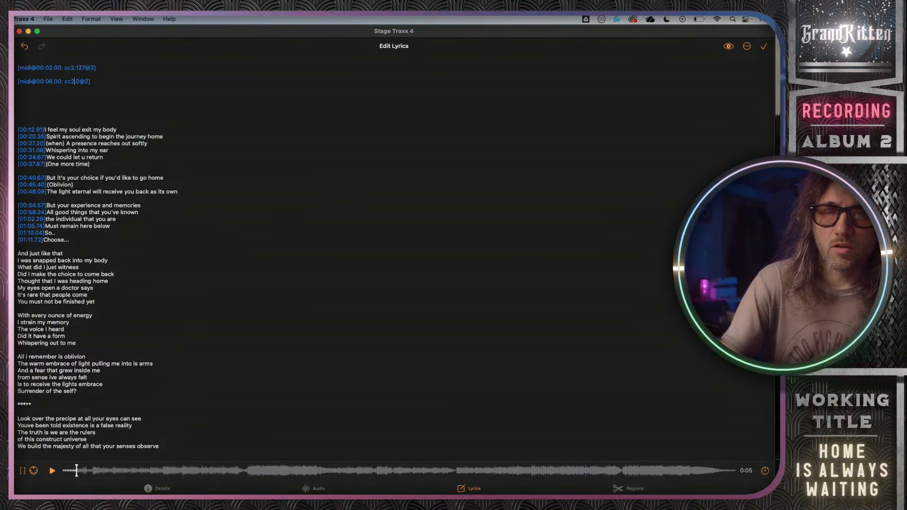
text(4)
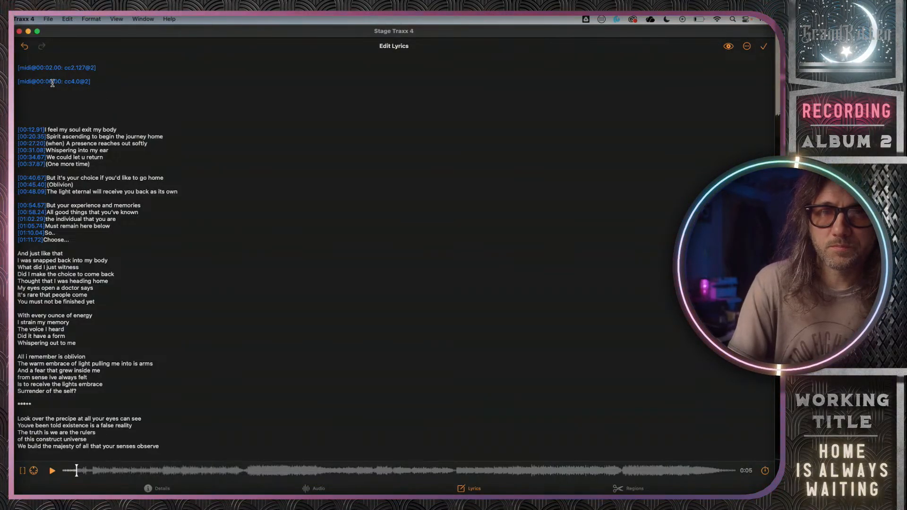
key(BackSpace)
text(2)
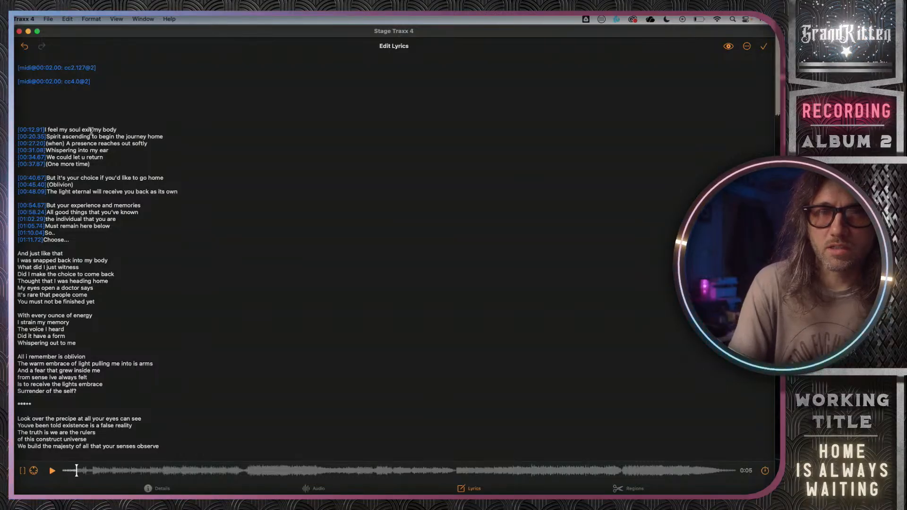
Duplicate the cc4.0 MIDI cue on the line below it and change the copy to [midi@00:02.00: cc5.0@2].
triple_click(82, 81)
key(super+c)
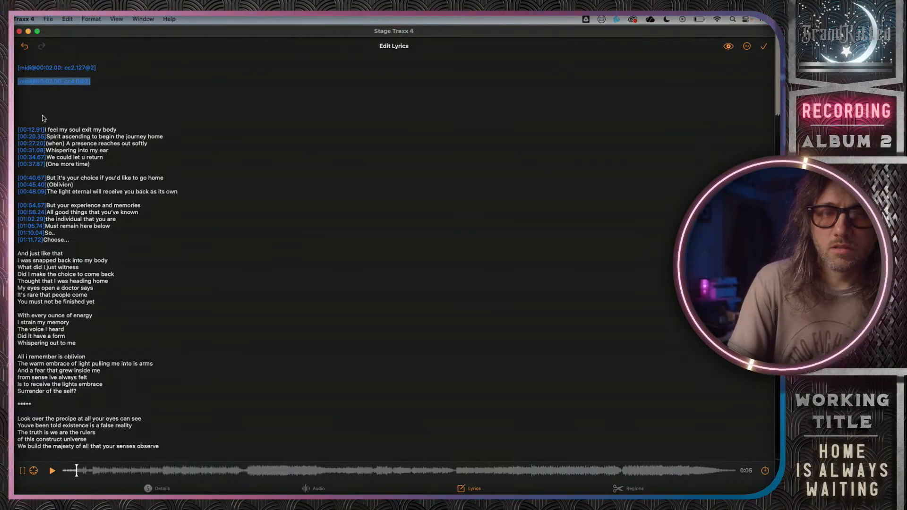
click(94, 82)
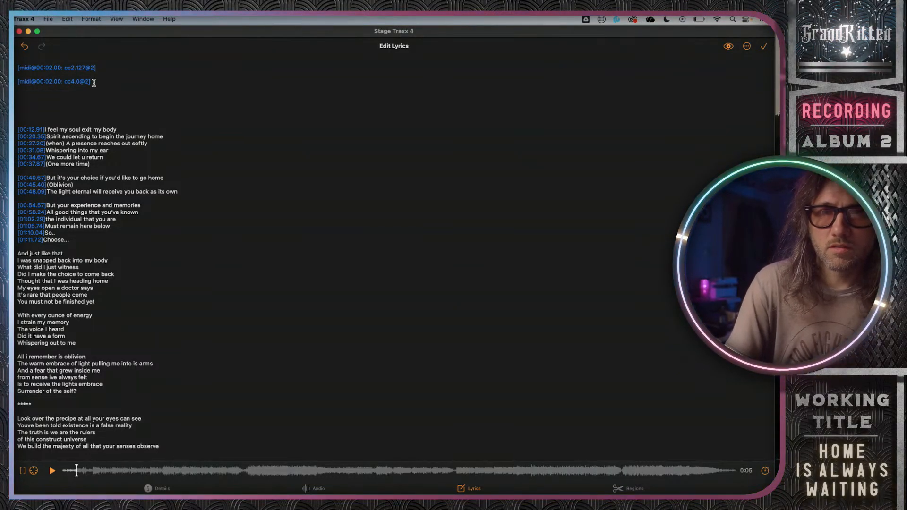
key(Return)
key(super+v)
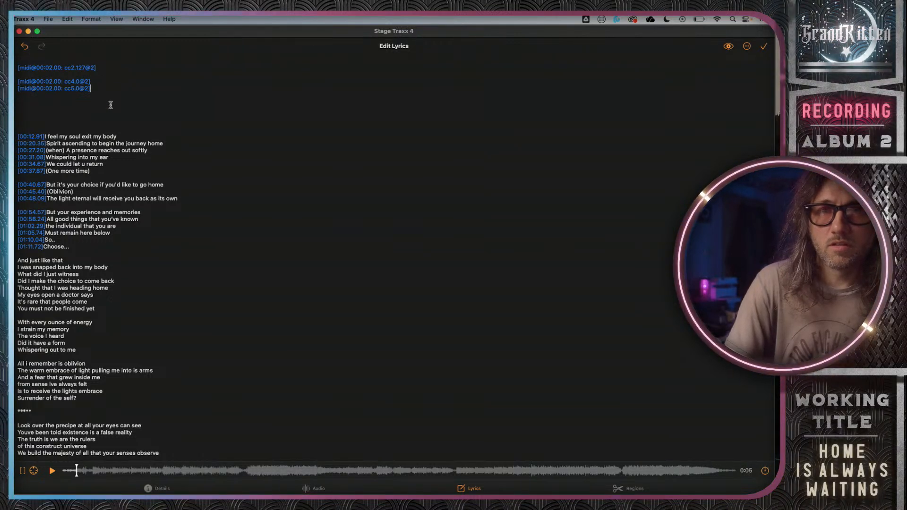
Switch to X AIR Edit, mute the Acoustic channel, and return to the lyrics editor in Stage Traxx 4.
key(ctrl+Left)
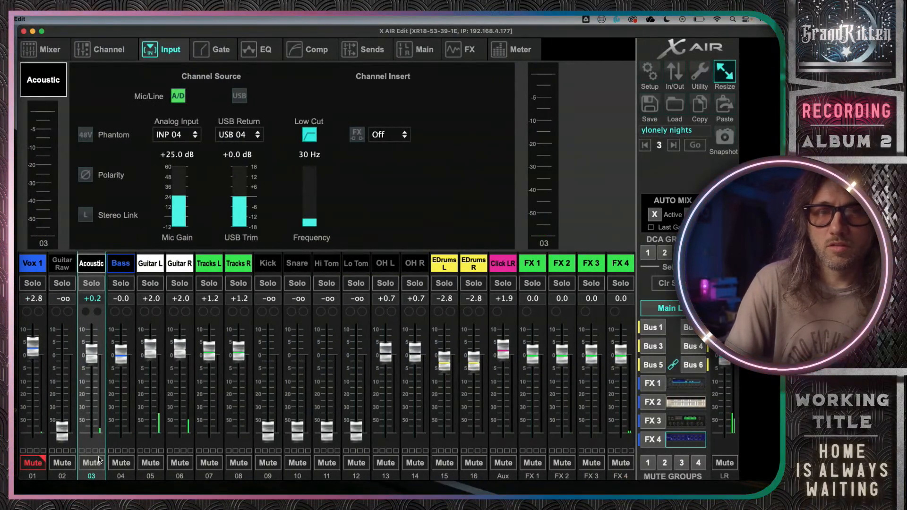
click(92, 463)
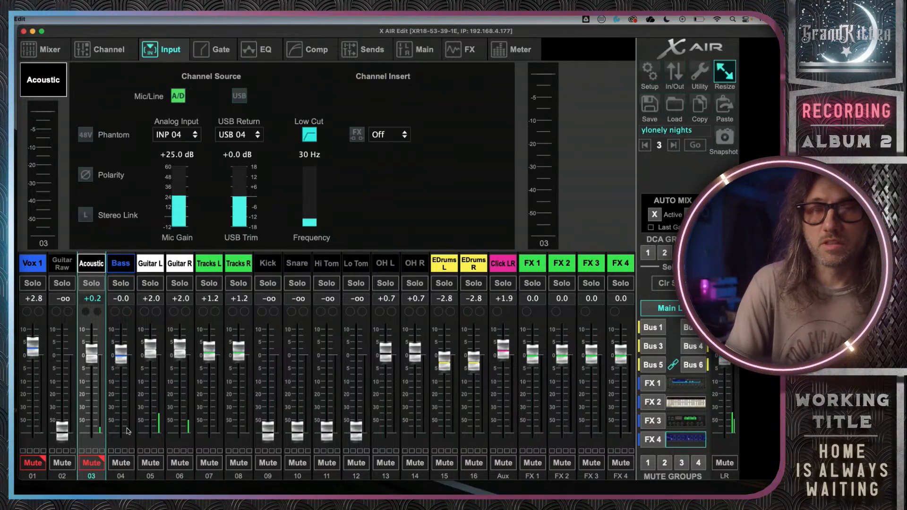
key(ctrl+Right)
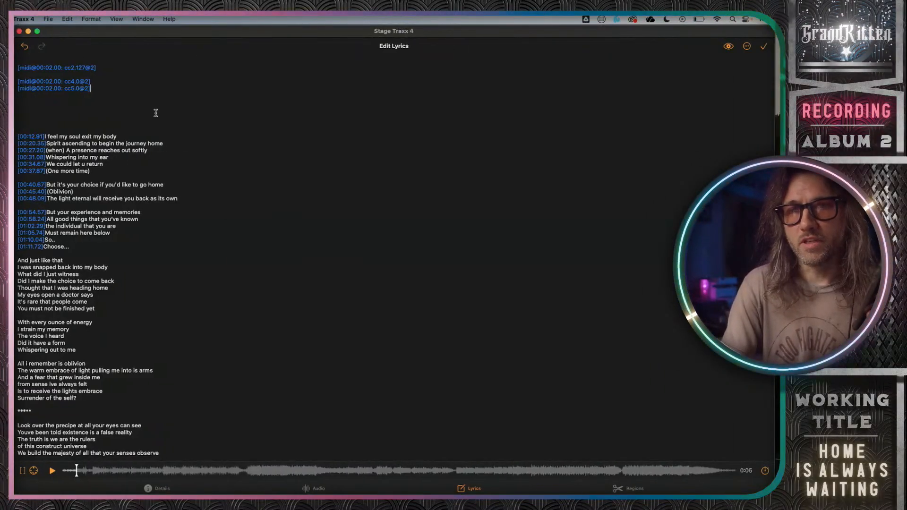
Rewind the track to 0:00 and play its opening while checking the channel mutes in X AIR Edit, stopping playback at the end.
drag(76, 473, 43, 474)
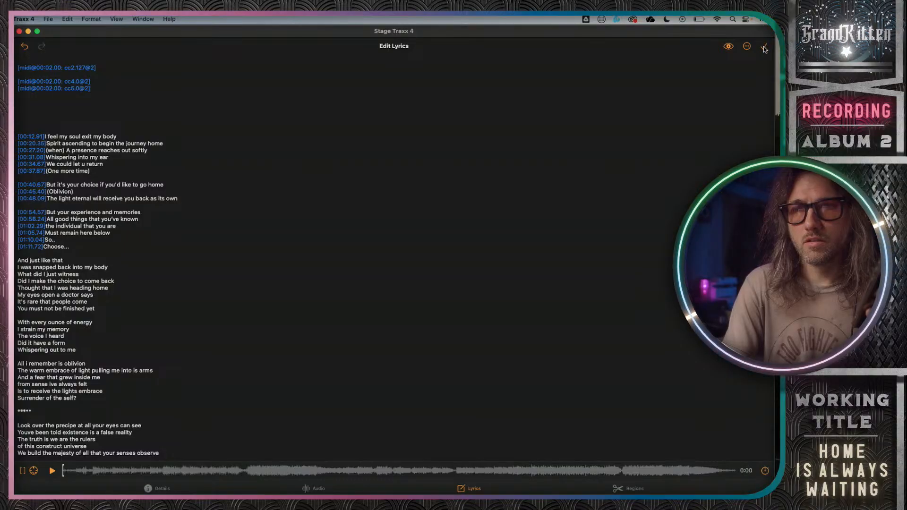
click(52, 471)
key(ctrl+Left)
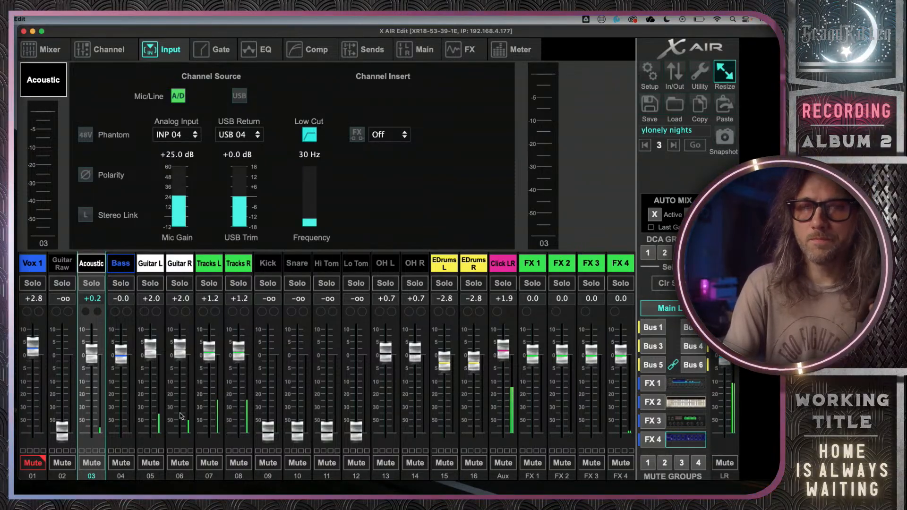
key(ctrl+Right)
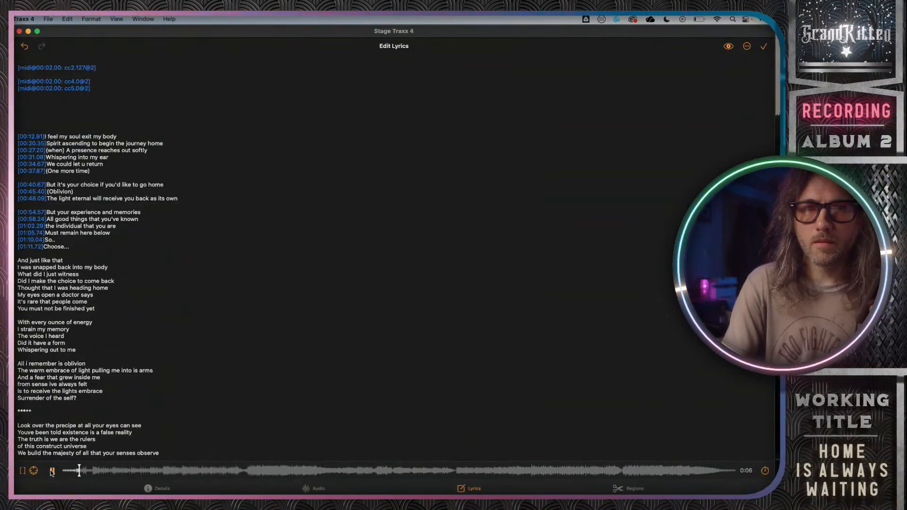
click(52, 471)
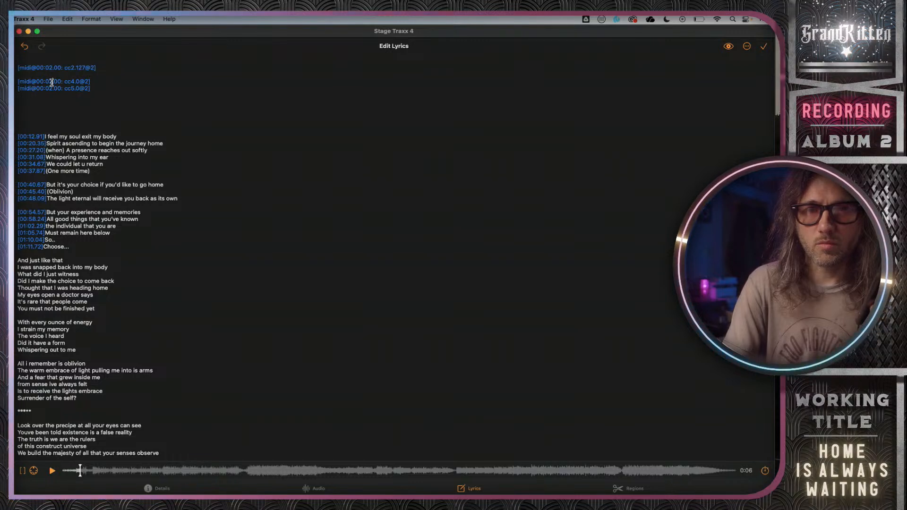
Set the cc4.0 MIDI cue's time to 00:03.00 and the cc5.0 cue's time to 00:04.00, and save the lyrics.
key(BackSpace)
text(3)
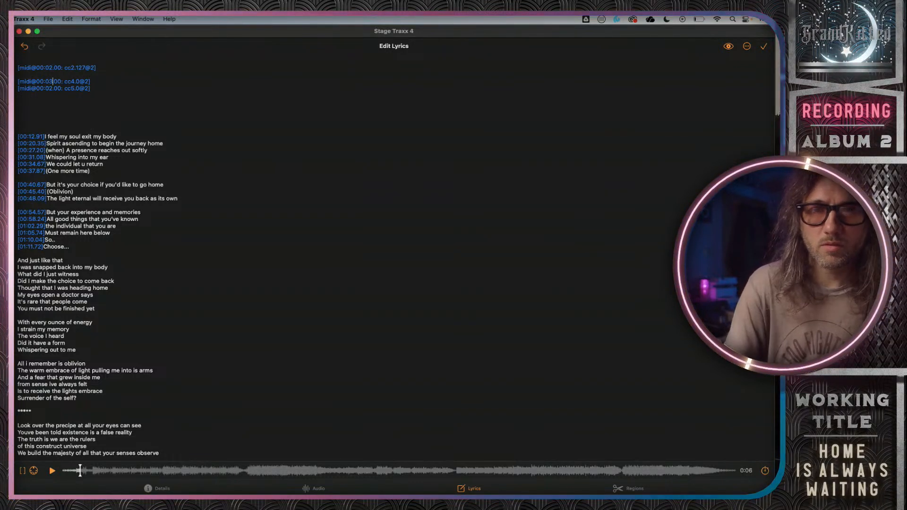
key(BackSpace)
text(3)
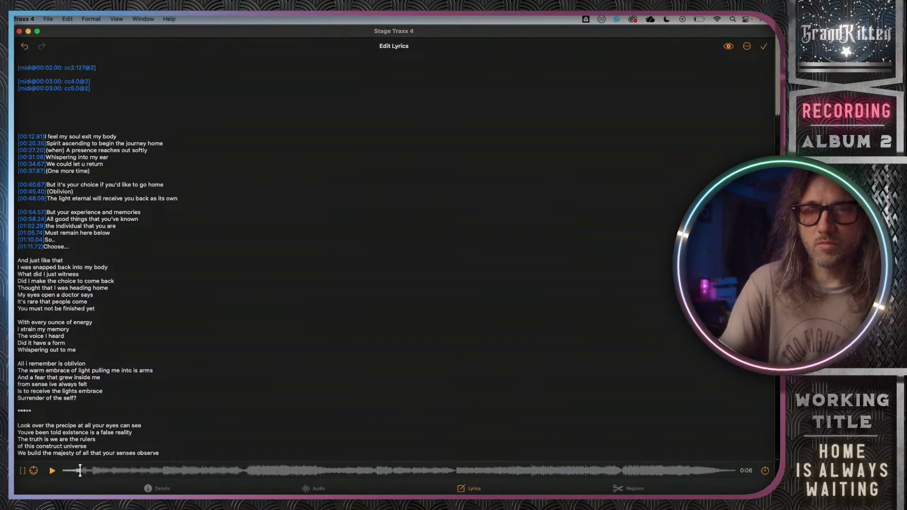
key(BackSpace)
text(4)
key(super+Right)
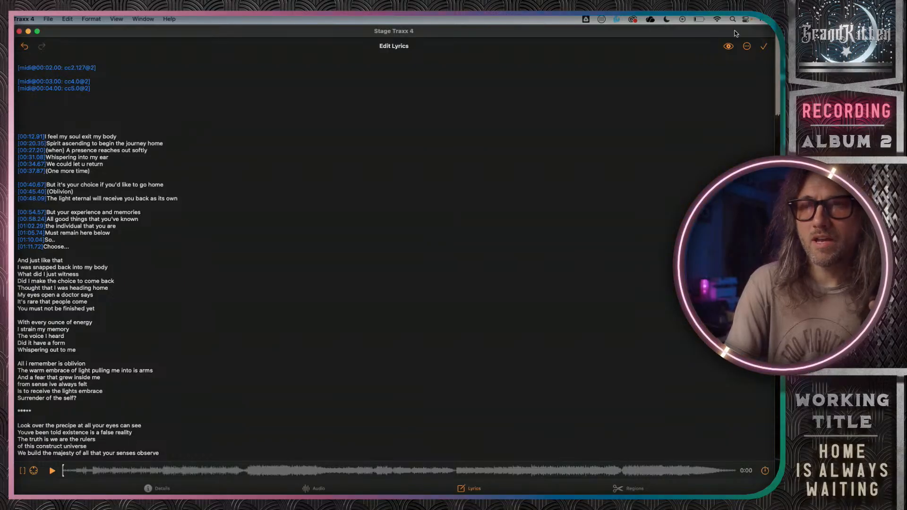
click(764, 46)
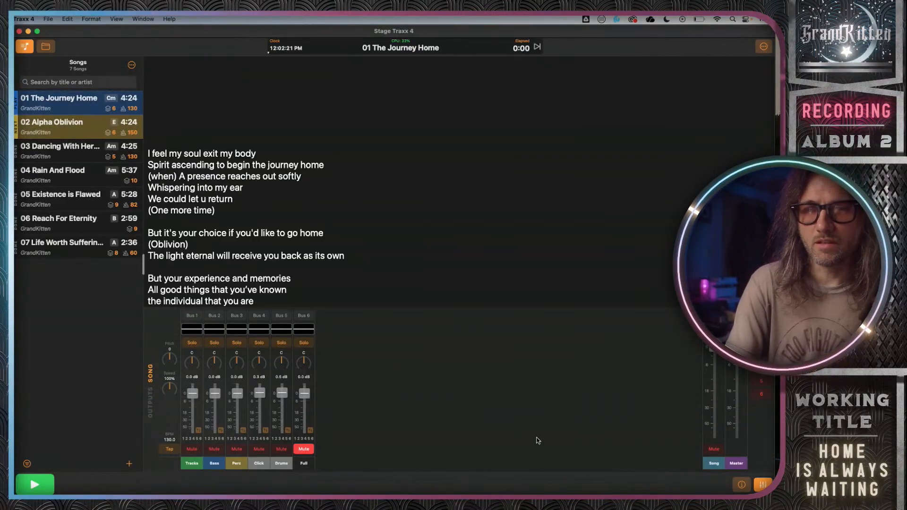
Play 01 The Journey Home while checking the channel mutes in X AIR Edit, and pause the song in Stage Traxx 4.
click(48, 480)
key(ctrl+Left)
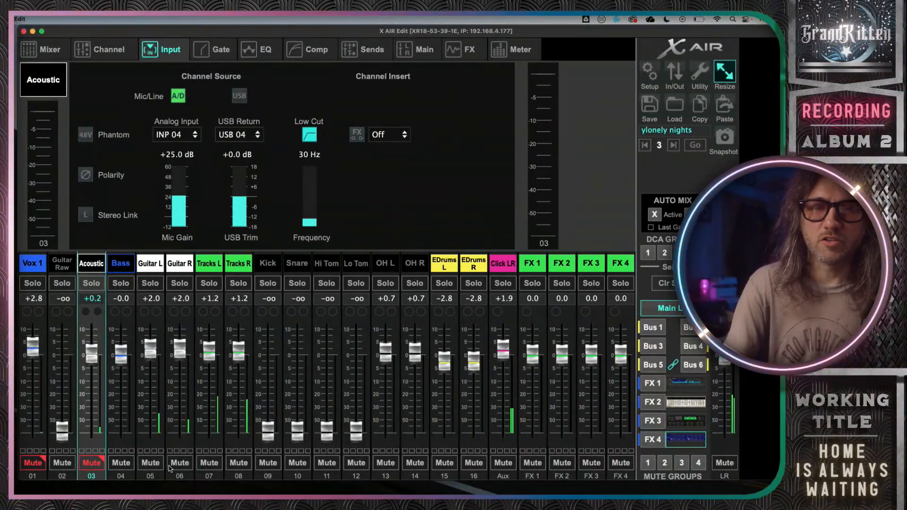
key(ctrl+Right)
key(ctrl+Left)
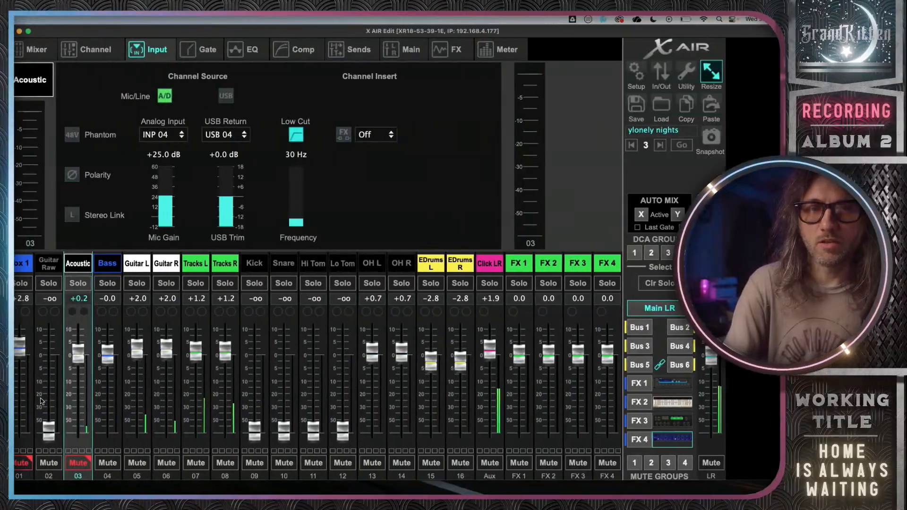
key(ctrl+Right)
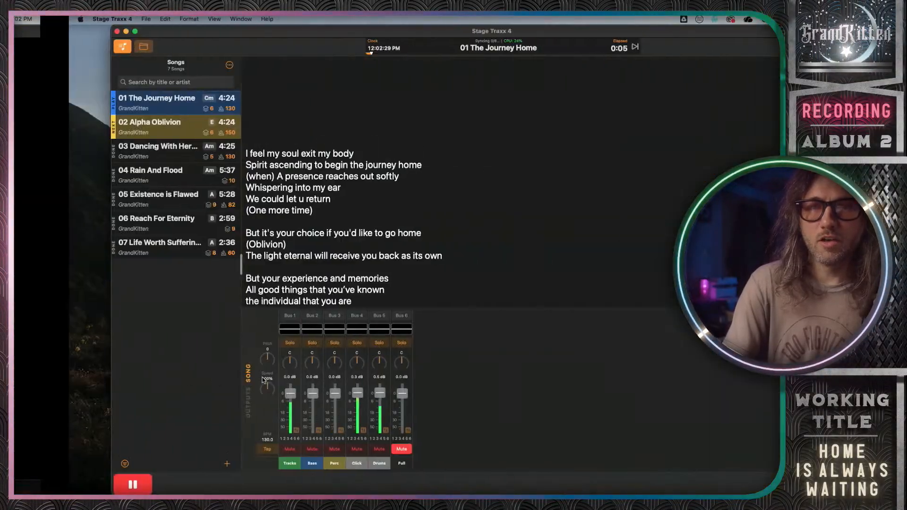
key(space)
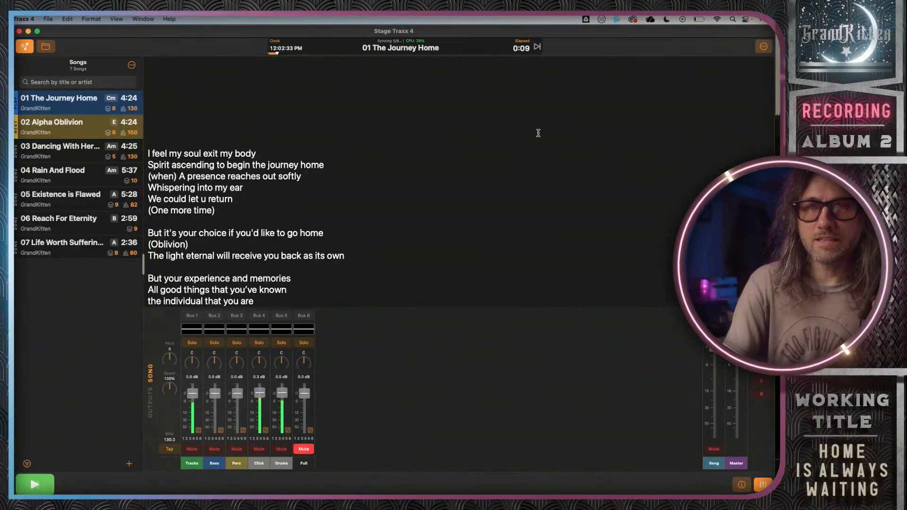
Reopen the song's lyrics editor and play the track from 0:00, comparing the MIDI cues with the mutes in X AIR Edit.
click(742, 485)
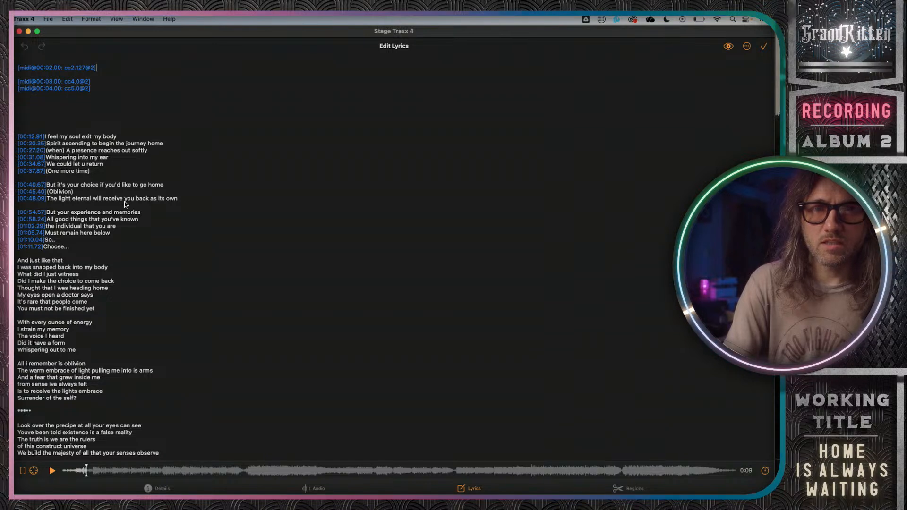
click(34, 472)
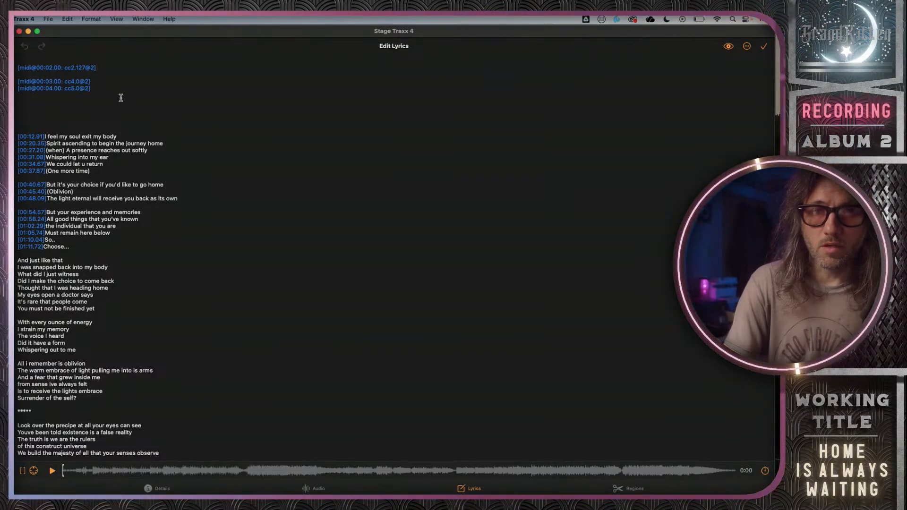
click(83, 67)
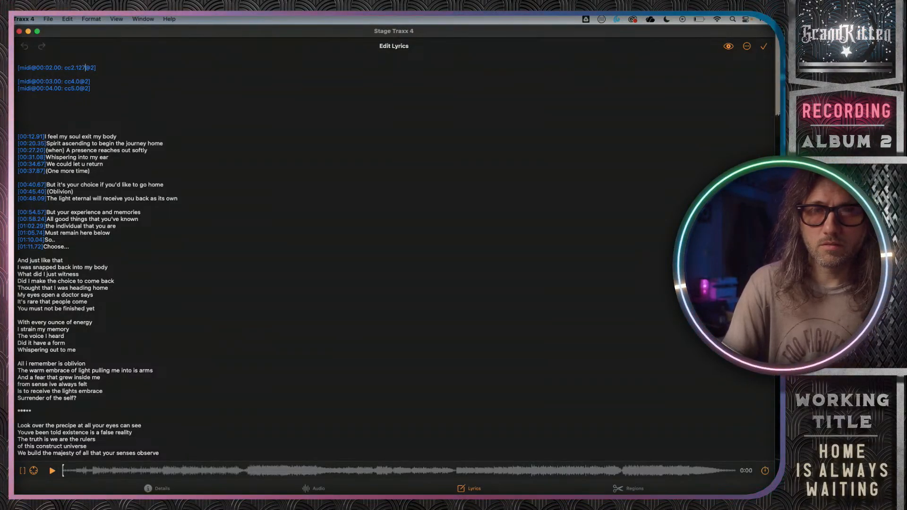
key(ctrl+Left)
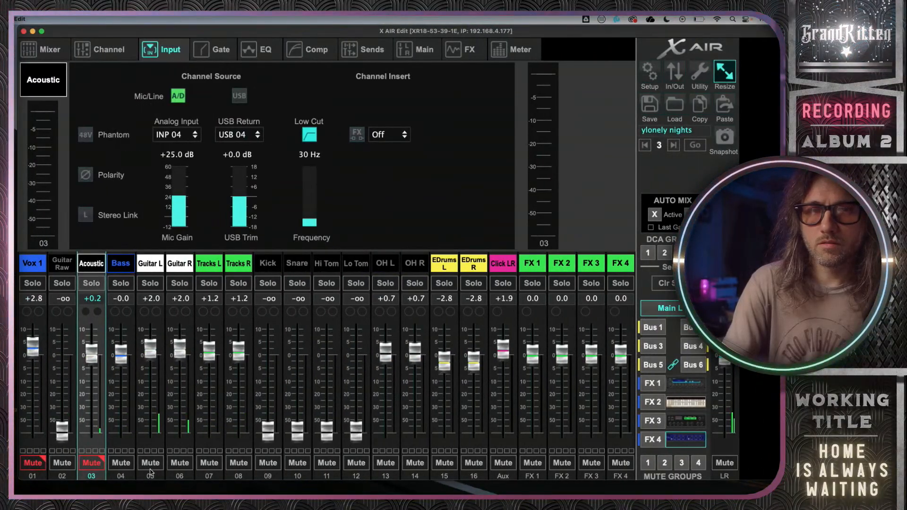
key(ctrl+Right)
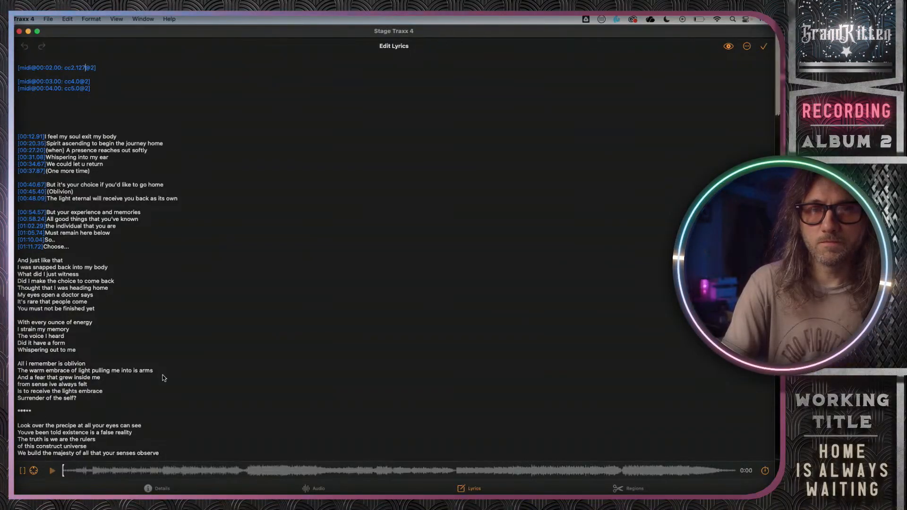
key(ctrl+Left)
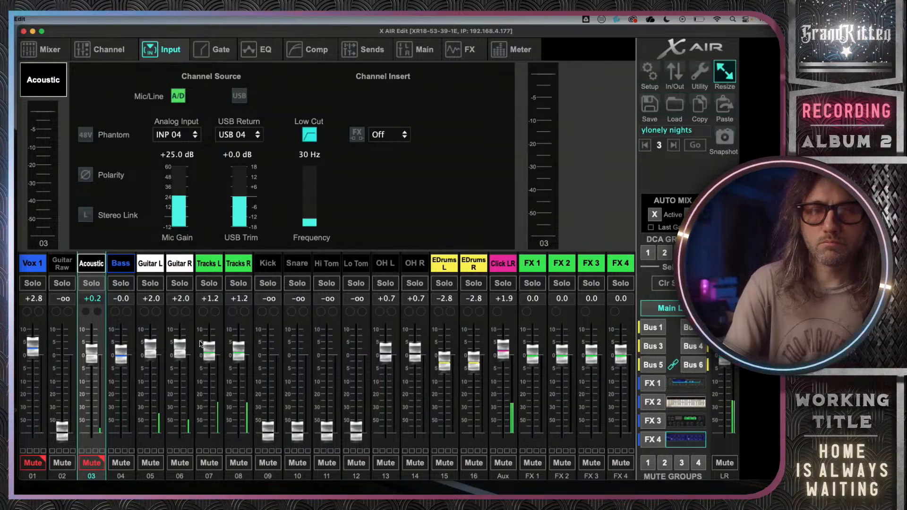
key(ctrl+Right)
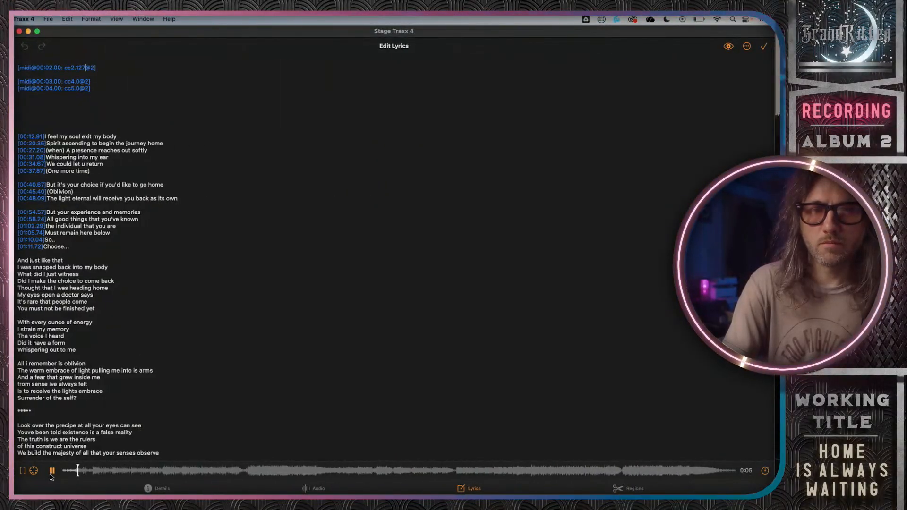
In X AIR Edit, mute Guitar L and Guitar R with Acoustic unmuted, and return to the lyrics editor.
key(ctrl+Left)
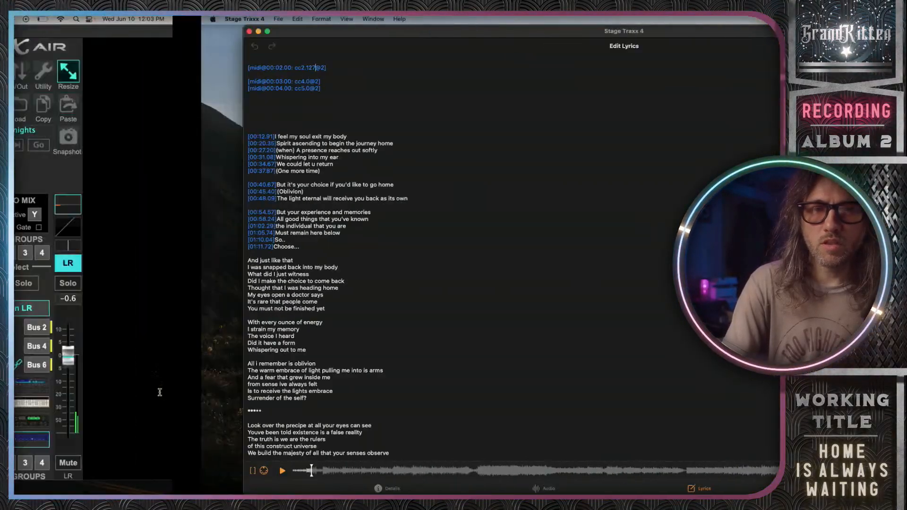
click(149, 464)
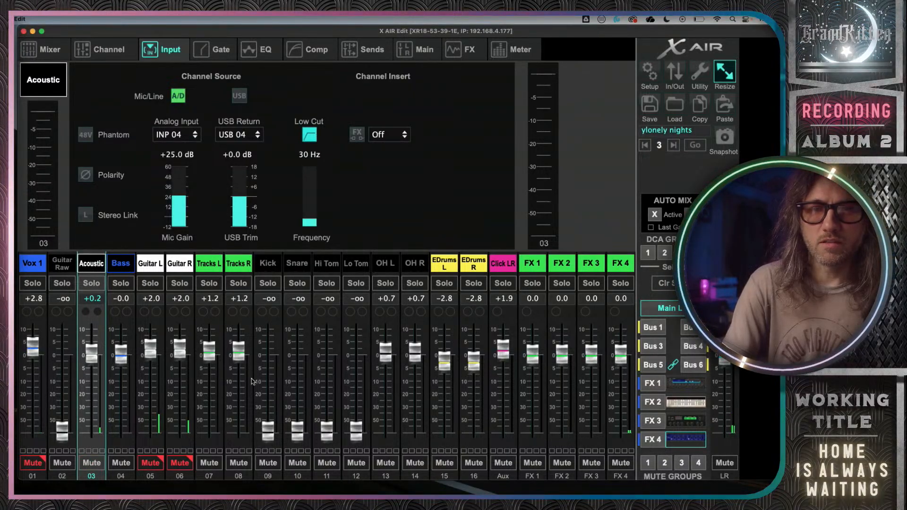
key(ctrl+Right)
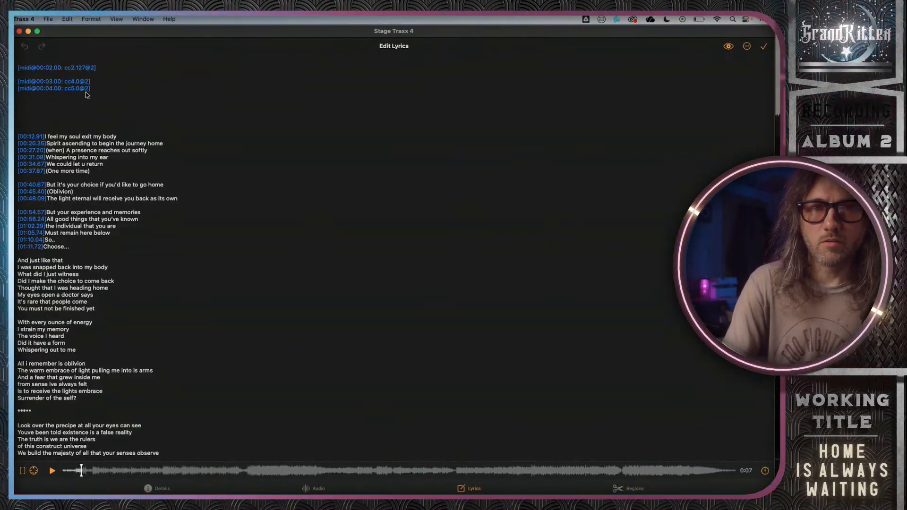
Delete the cc5.0 MIDI cue line from the start of the lyrics.
triple_click(93, 90)
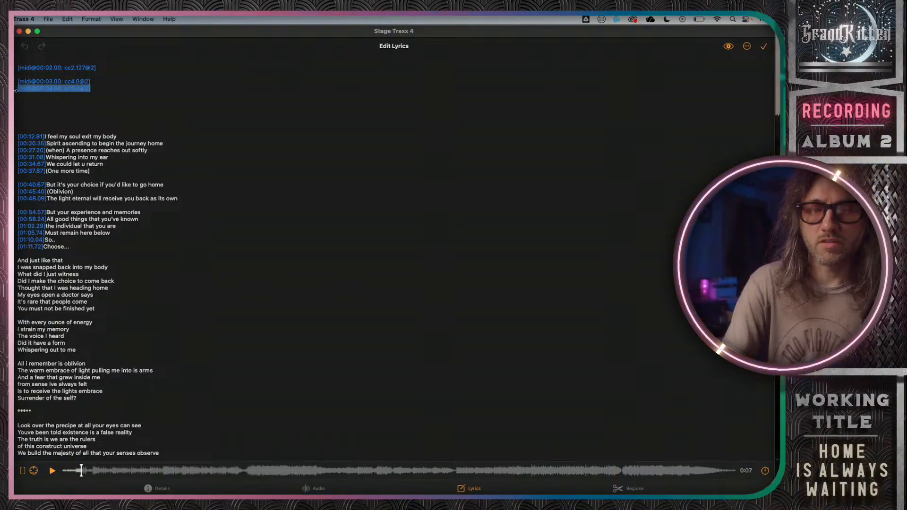
key(BackSpace)
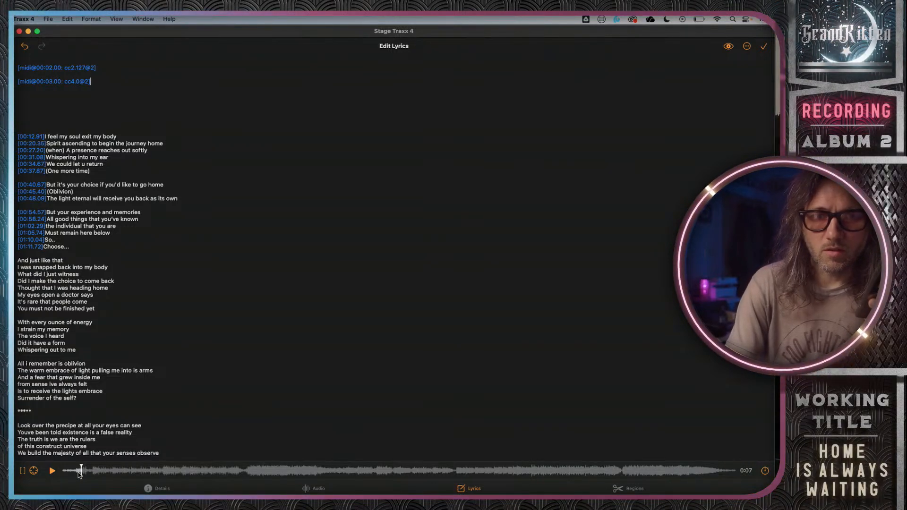
Show the lyrics preview and play the track from 0:00, checking the Acoustic and guitar mutes in X AIR Edit before stopping playback.
drag(80, 474, 36, 475)
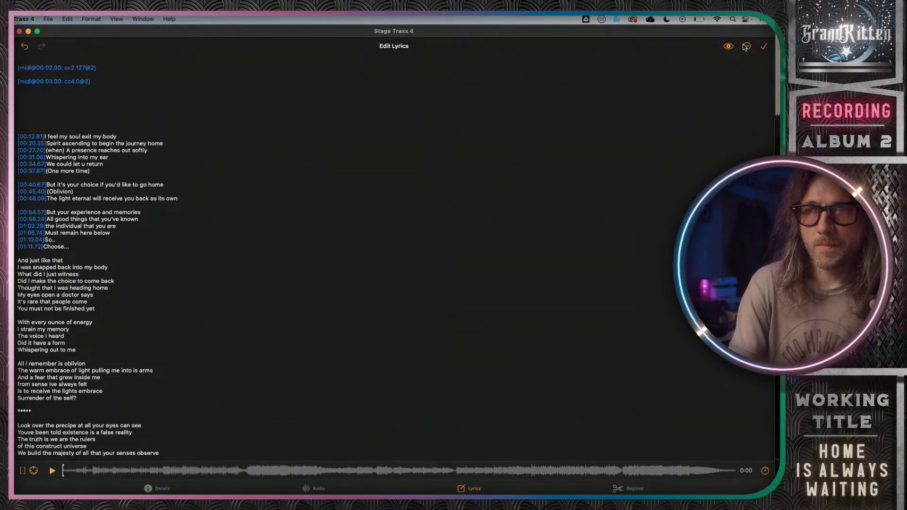
click(729, 47)
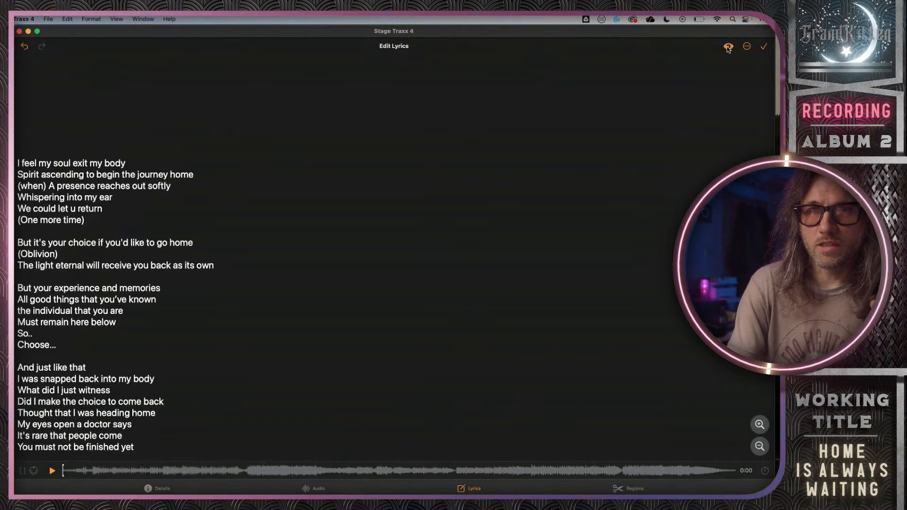
click(52, 472)
key(ctrl+Left)
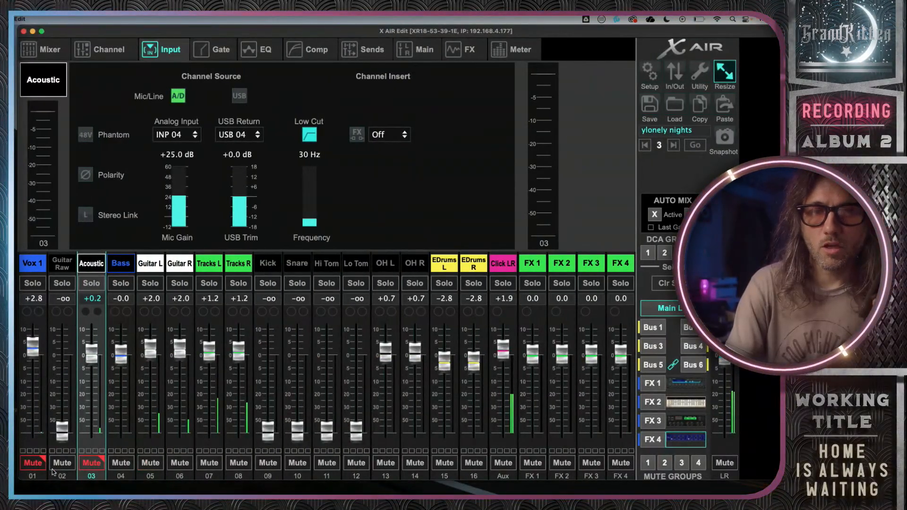
key(ctrl+Right)
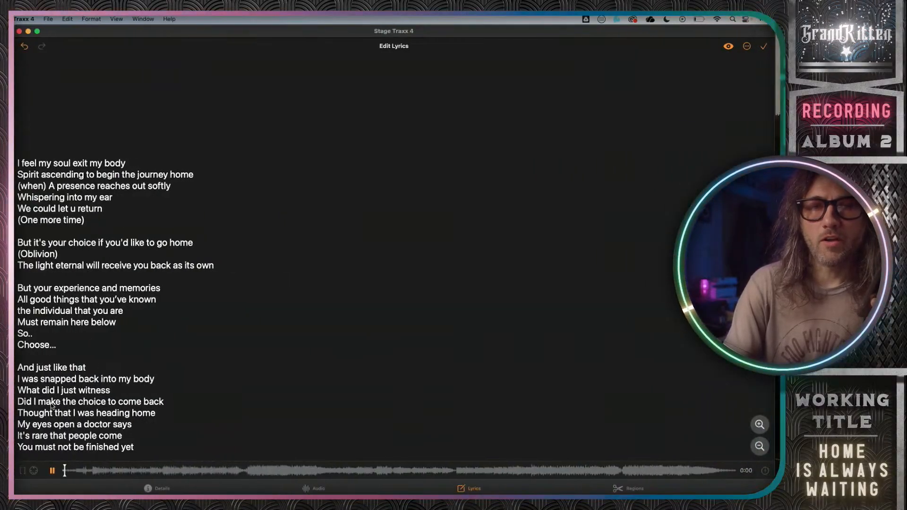
click(53, 471)
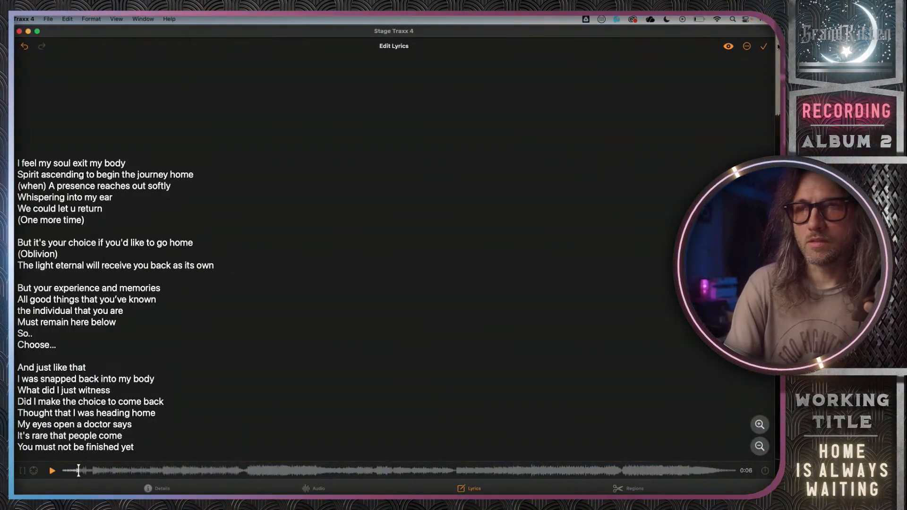
Return to the editable lyrics and change the 00:02.00 MIDI cue to cc2.0@2.
click(727, 48)
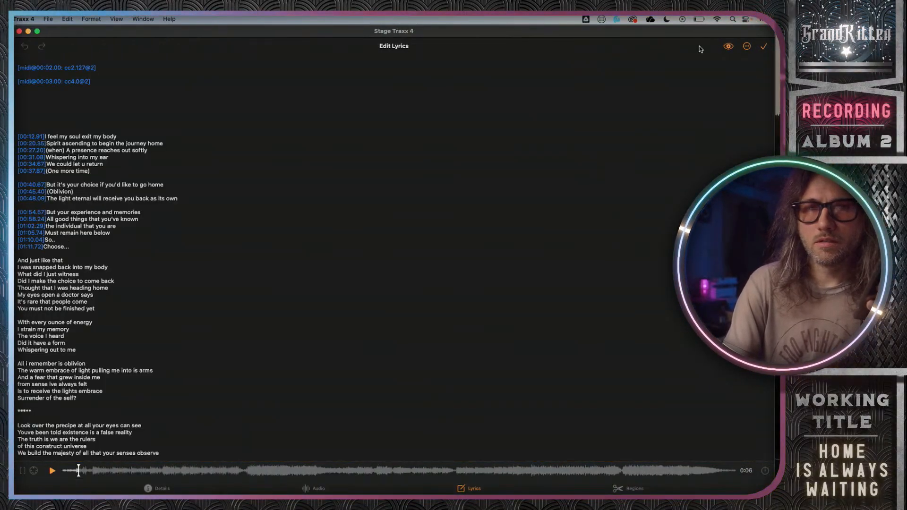
click(85, 68)
key(BackSpace)
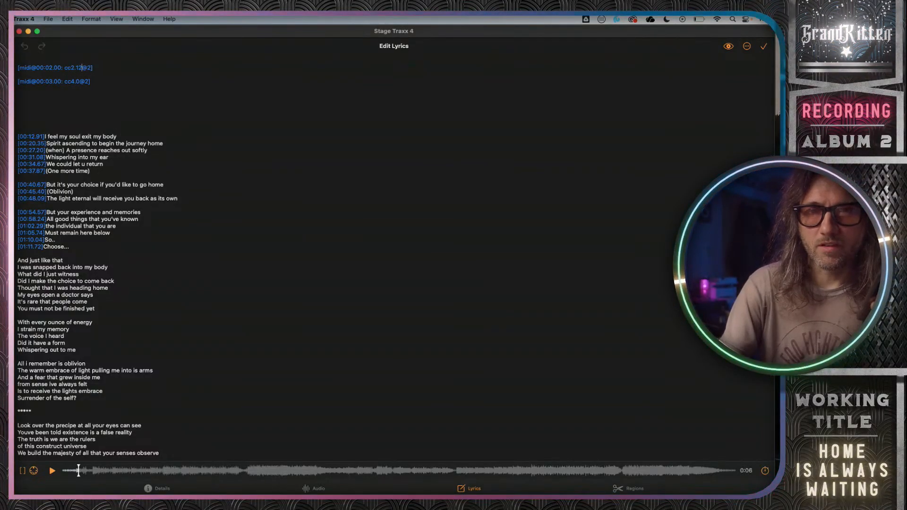
key(BackSpace)
key(BackSpace)
text(0)
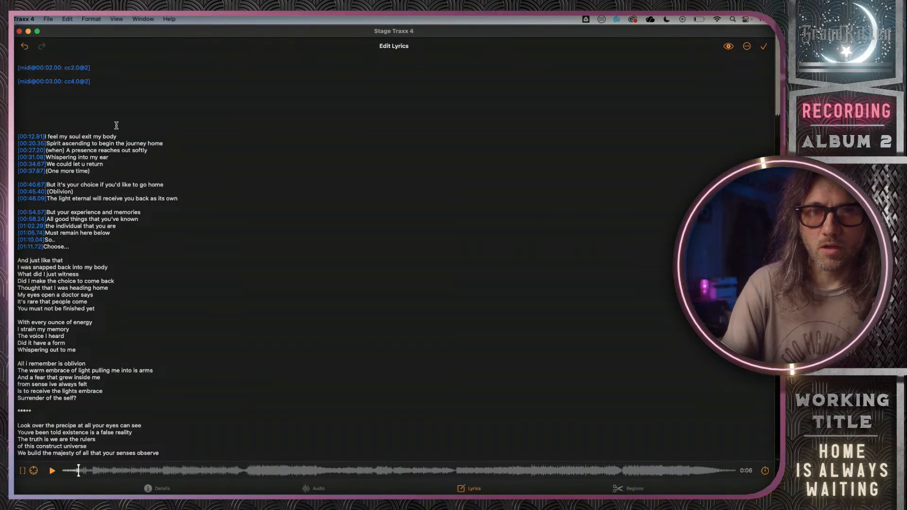
Change the 00:03.00 MIDI cue to cc2.127@2.
key(Down)
key(Down)
key(BackSpace)
text(12)
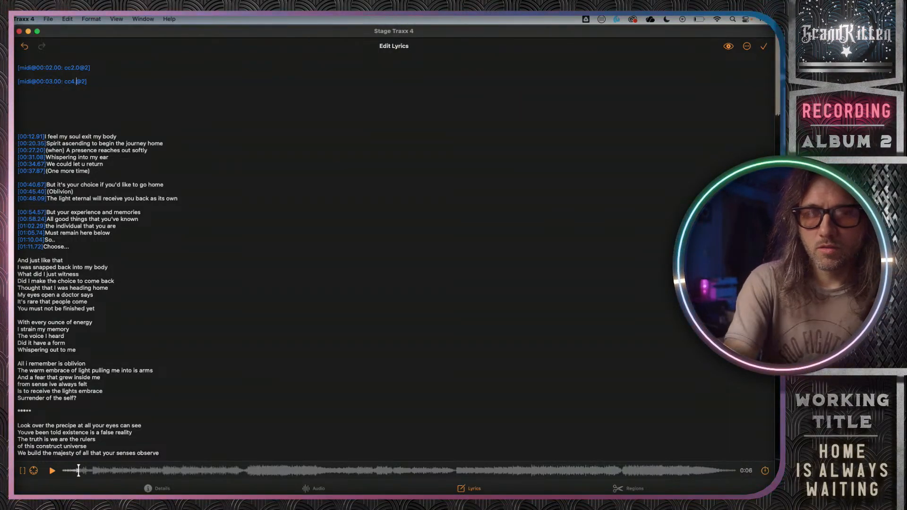
text(7)
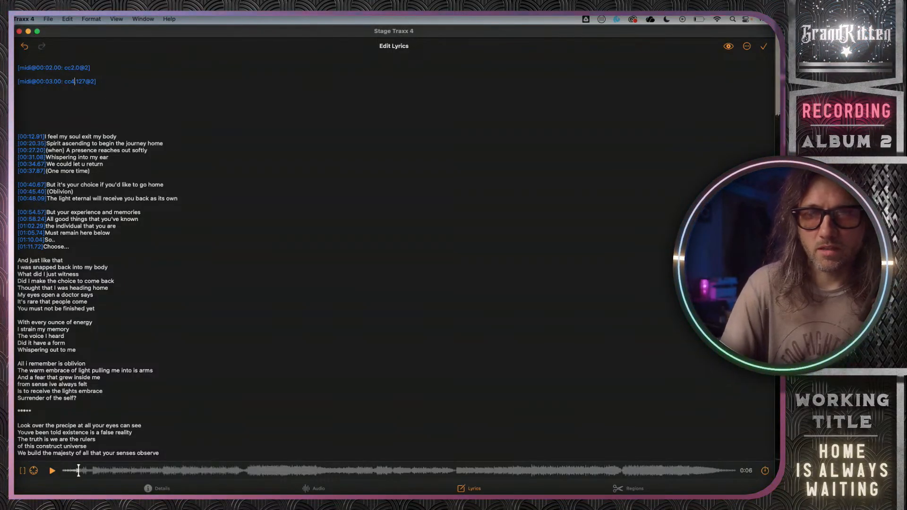
key(BackSpace)
text(2)
click(131, 83)
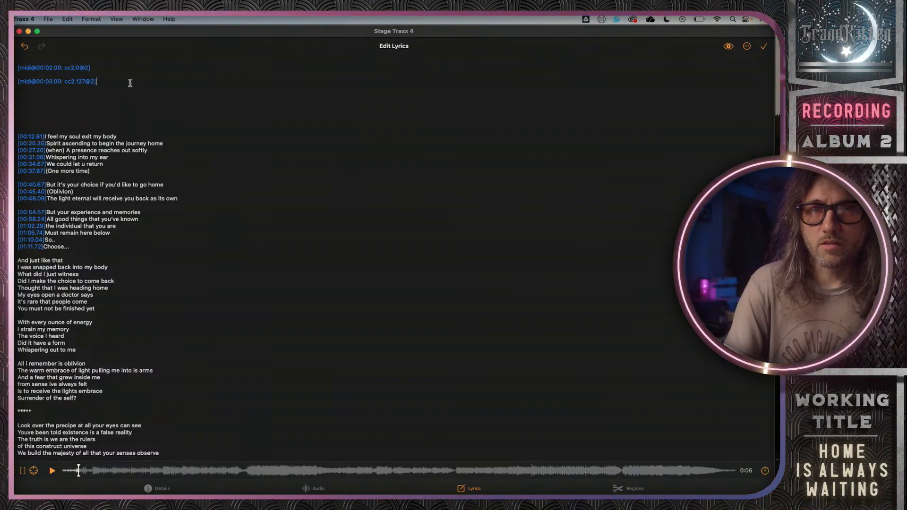
Show the lyrics preview and play the track from 0:00, checking the Acoustic and guitar mutes in X AIR Edit.
click(729, 46)
key(ctrl+Left)
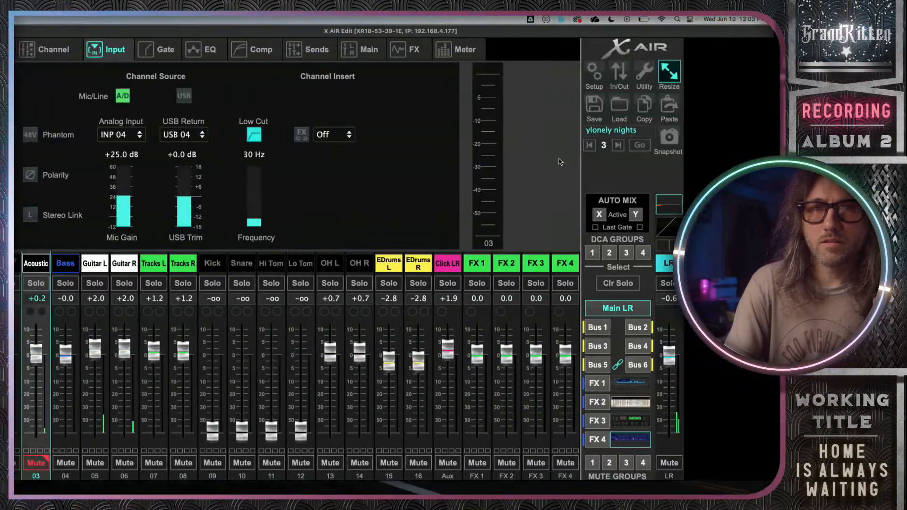
key(ctrl+Right)
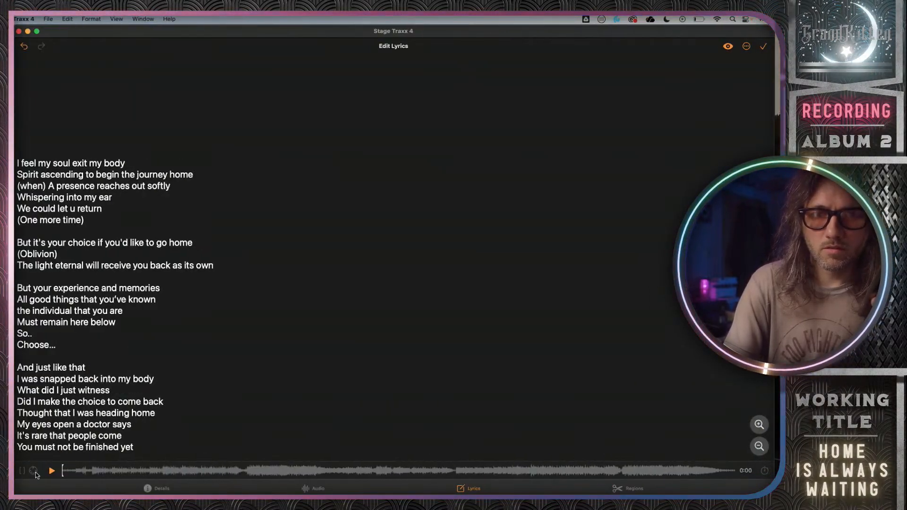
key(ctrl+Left)
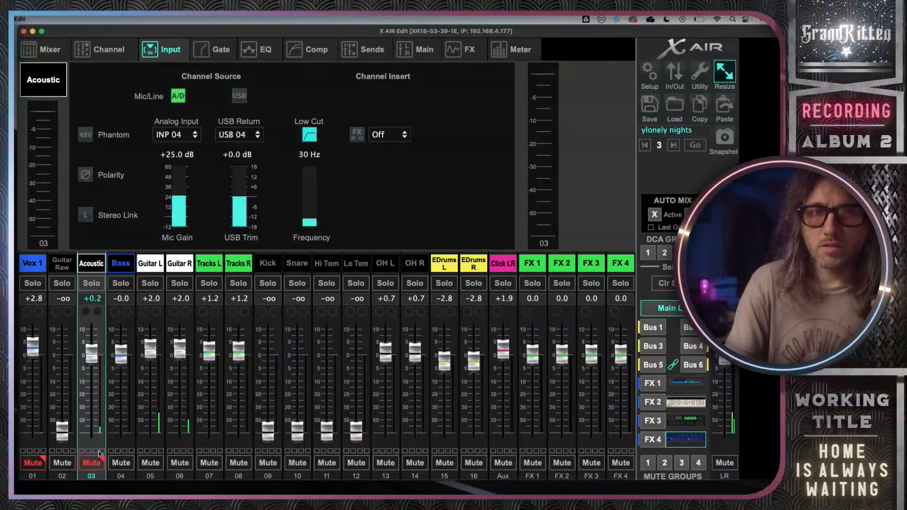
key(ctrl+Right)
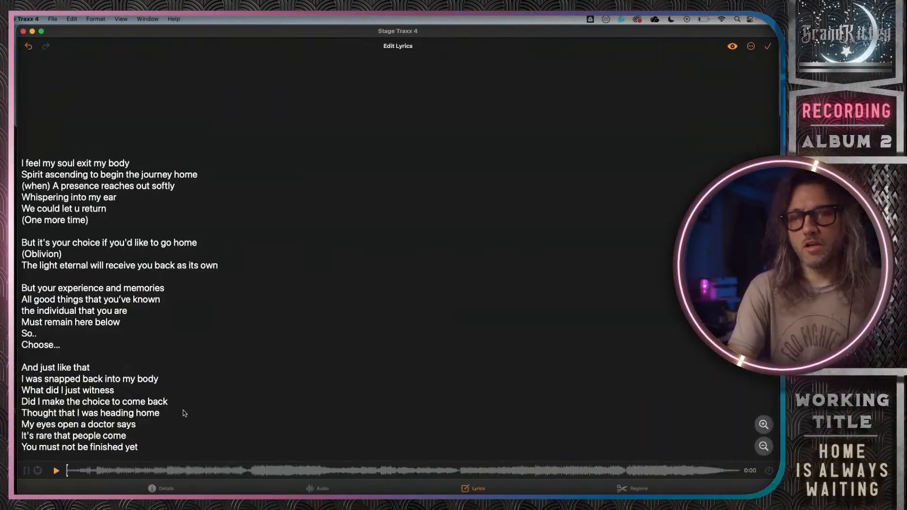
key(ctrl+Left)
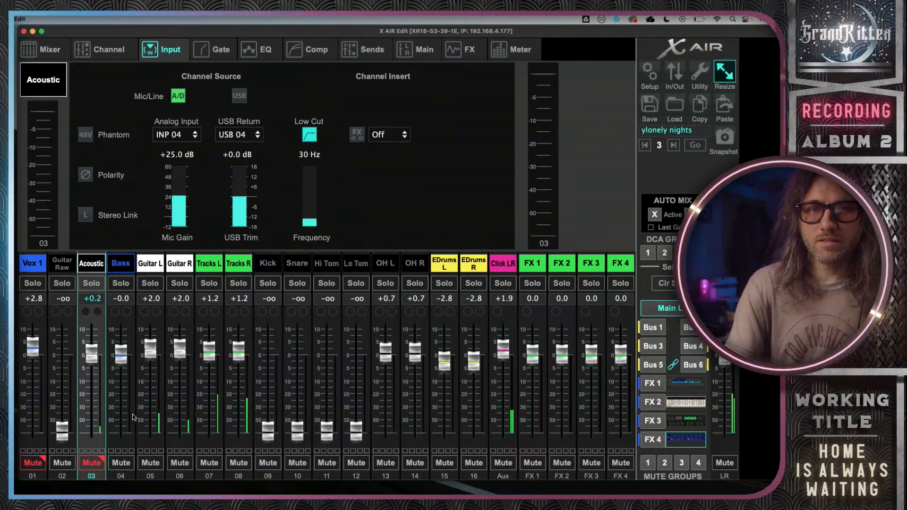
key(ctrl+Right)
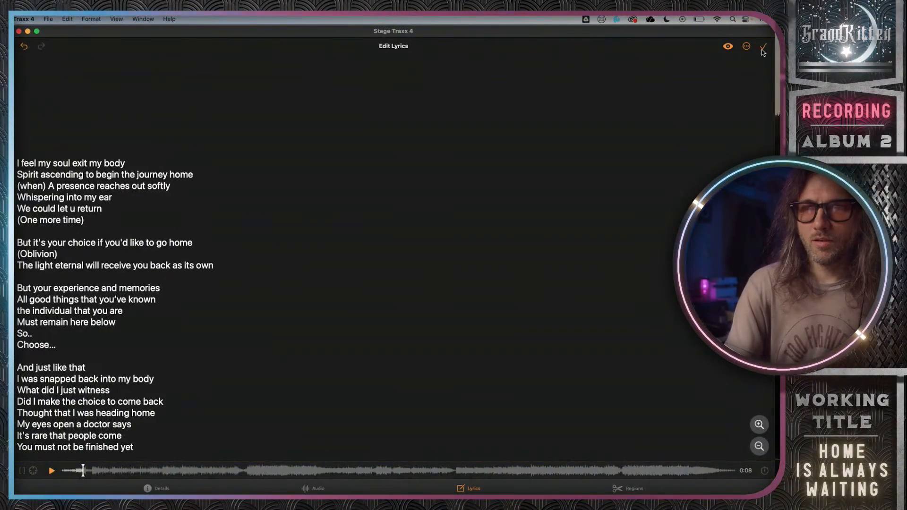
Back in the editable lyrics, change the second MIDI cue to cc4.127@2 and set its time to 00:02.00.
click(730, 47)
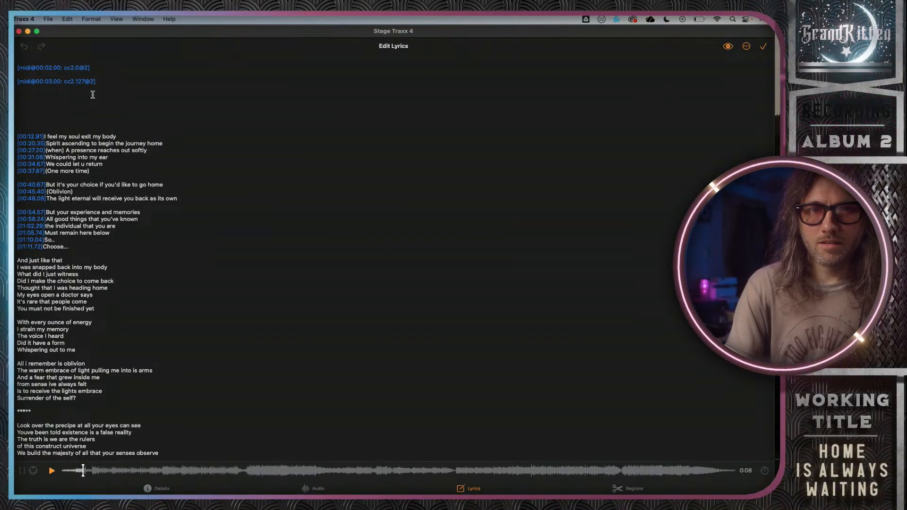
click(69, 81)
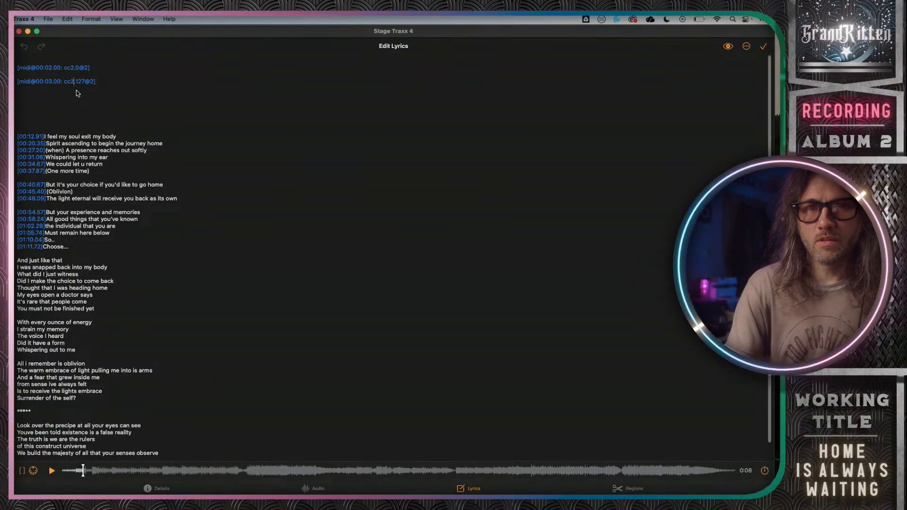
key(BackSpace)
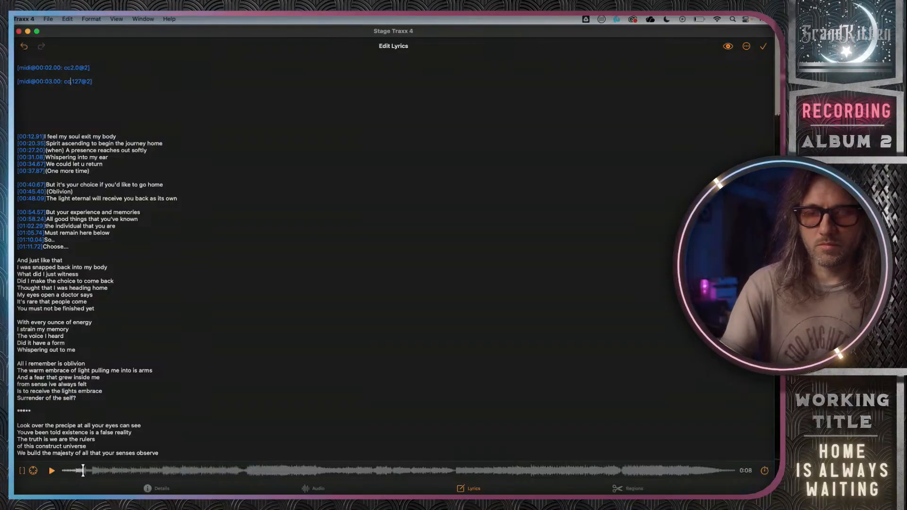
text(4)
click(101, 82)
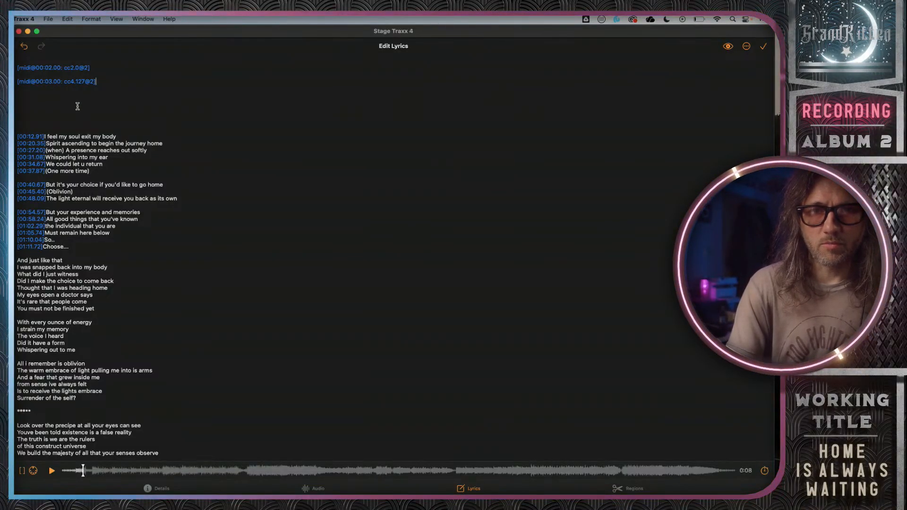
click(50, 83)
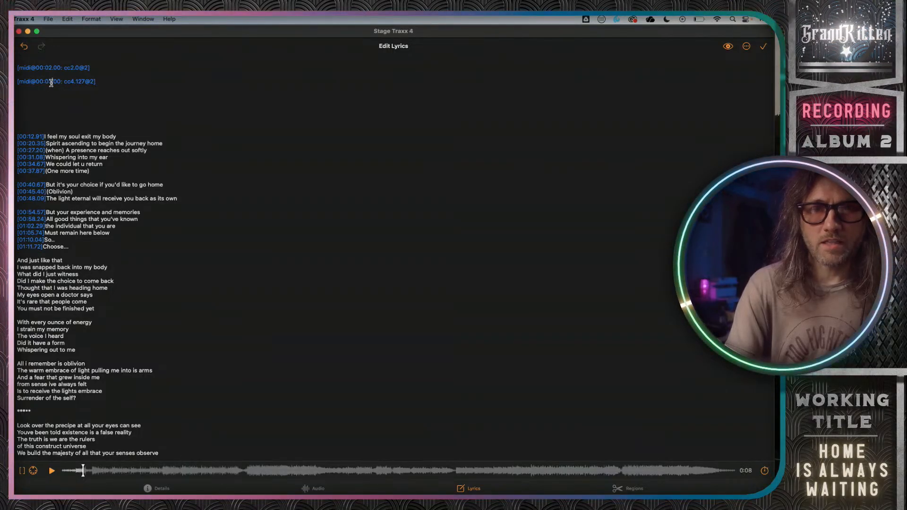
key(BackSpace)
key(BackSpace)
text(2)
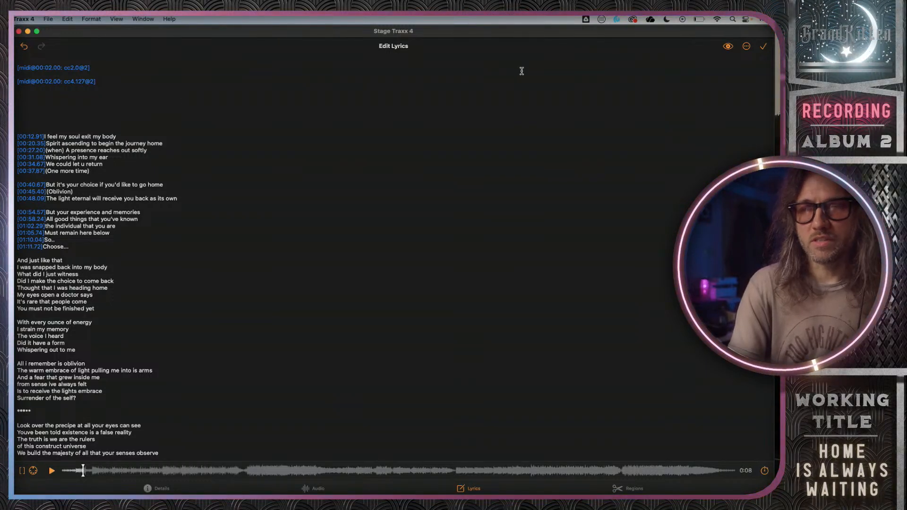
Preview the lyrics and replay the track from 0:00, watching the mutes switch in X AIR Edit, and pause playback.
click(729, 47)
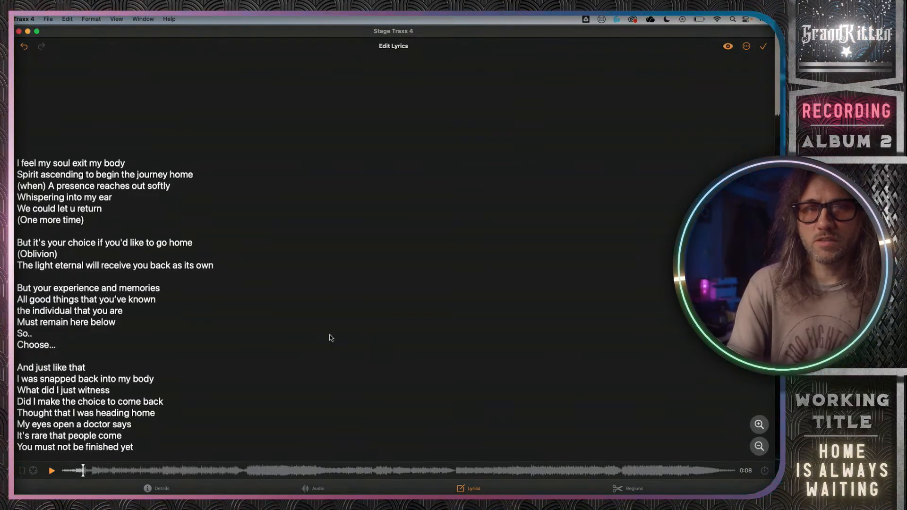
key(ctrl+Left)
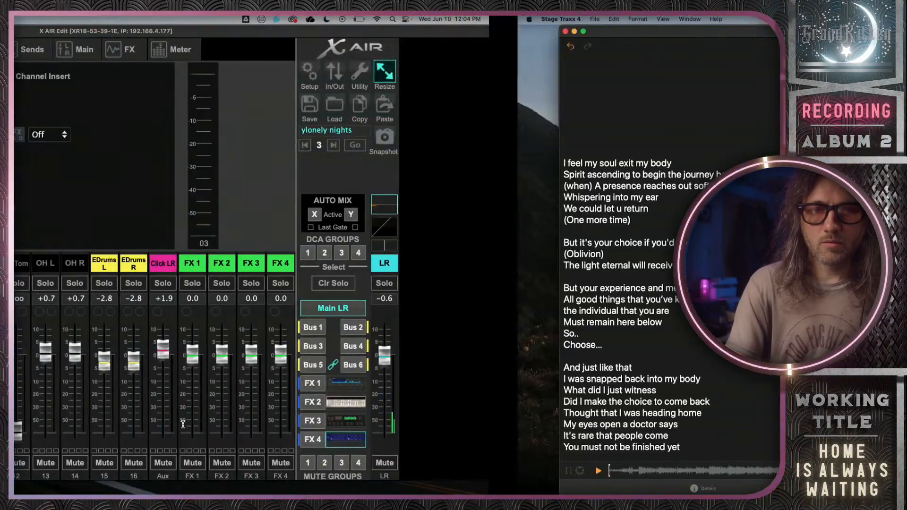
key(ctrl+Right)
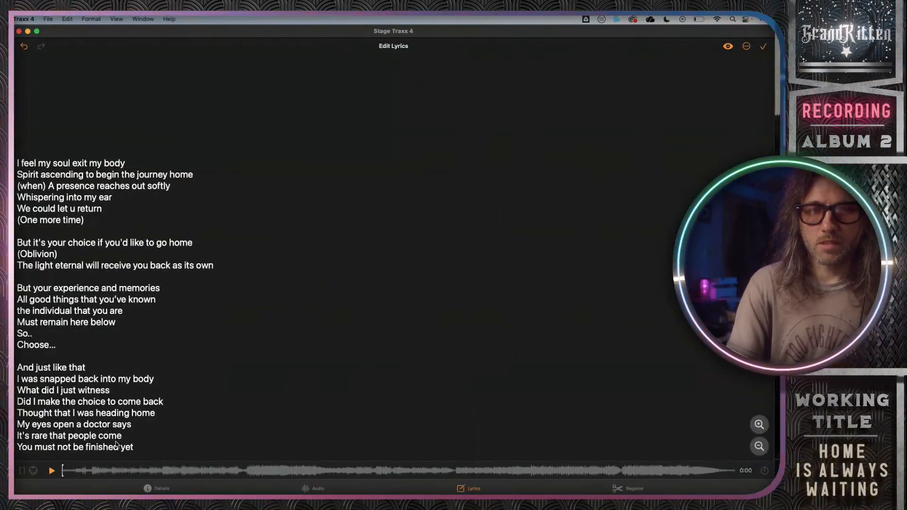
key(ctrl+Left)
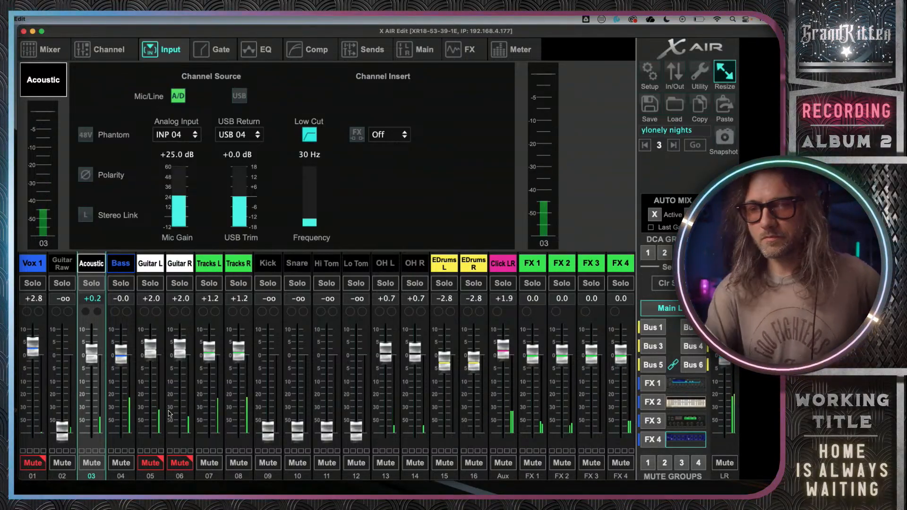
key(ctrl+Right)
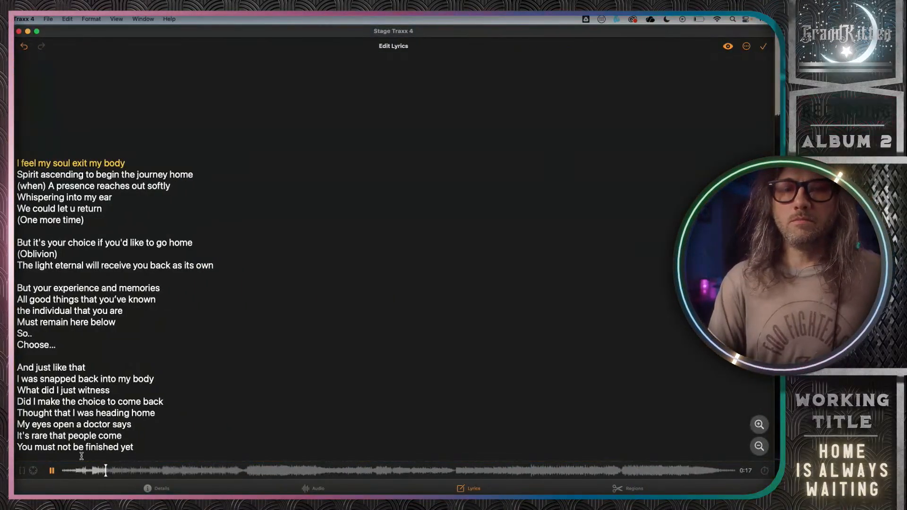
click(52, 472)
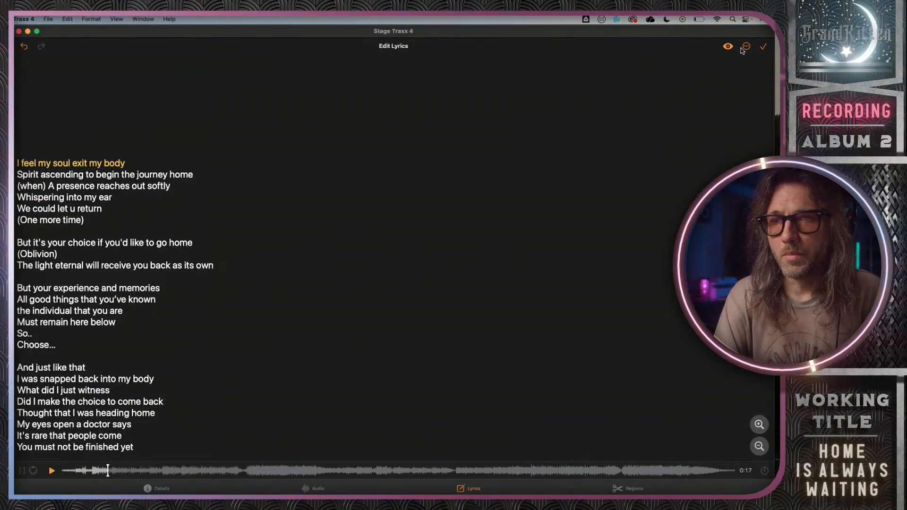
Copy the two opening MIDI cues and paste them below the "Choose..." line, removing the blank line between the pasted cues.
click(728, 47)
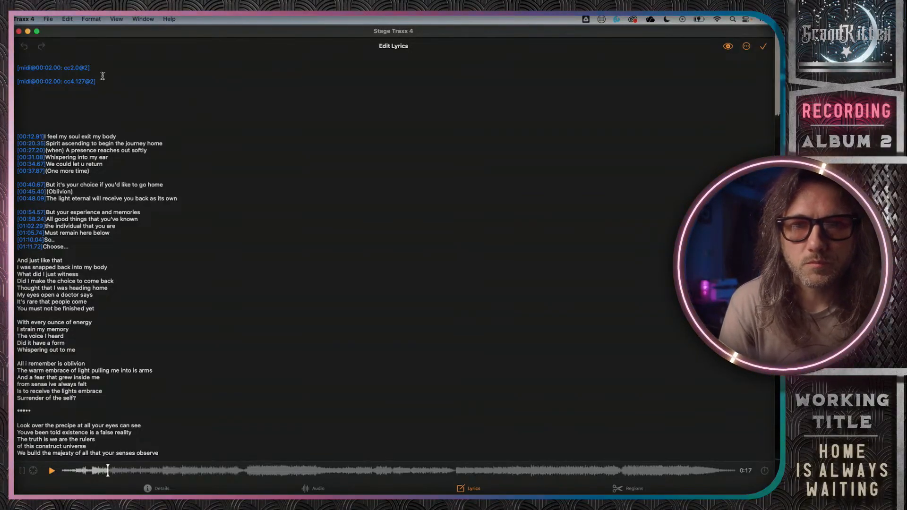
drag(96, 68, 15, 69)
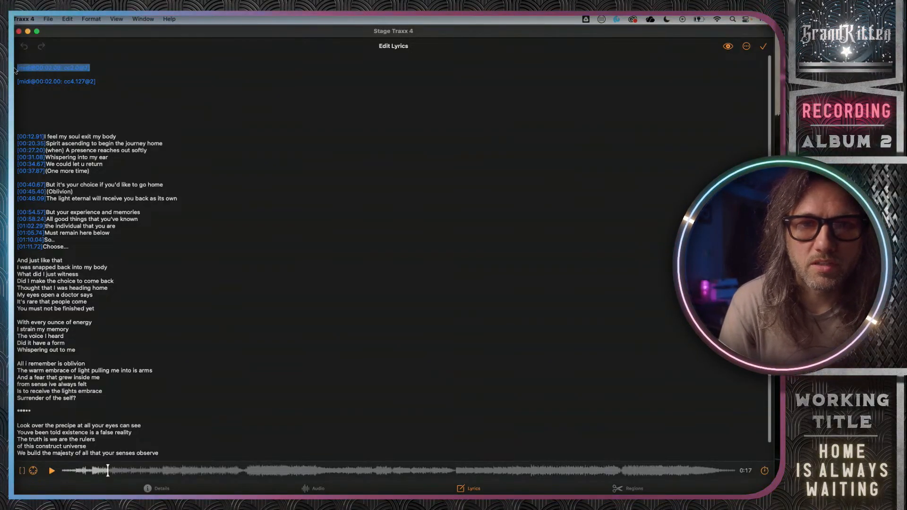
drag(96, 81, 17, 65)
key(super+c)
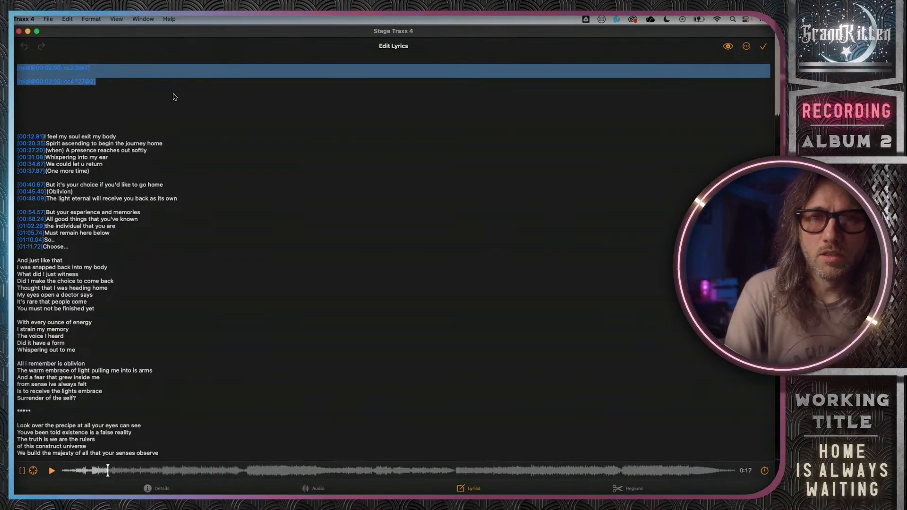
click(77, 131)
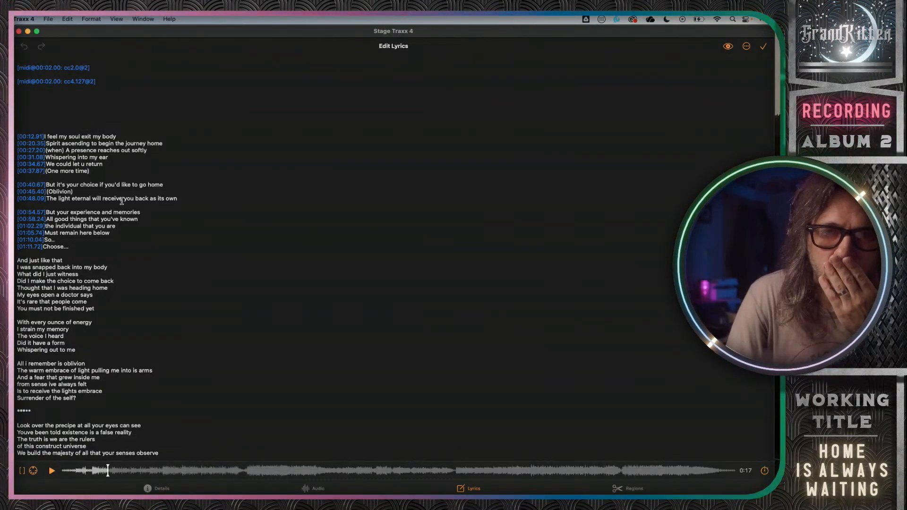
click(80, 249)
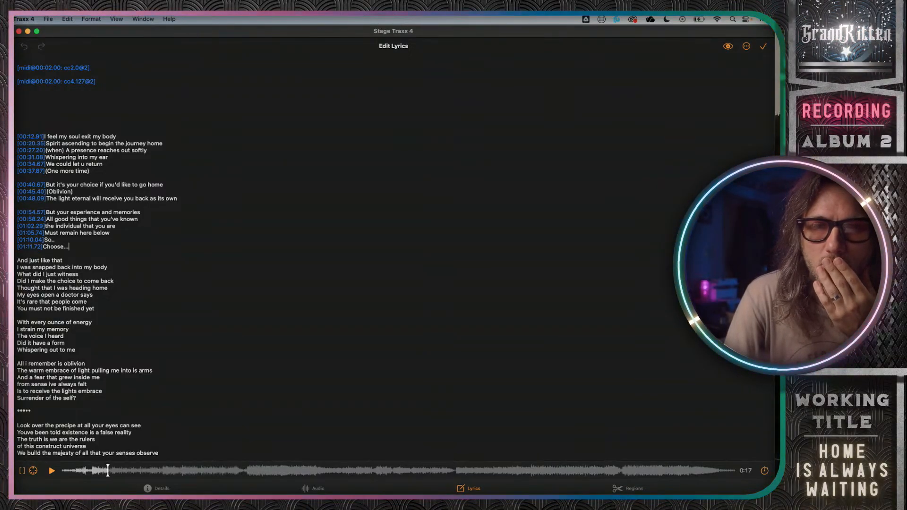
key(Return)
key(Return)
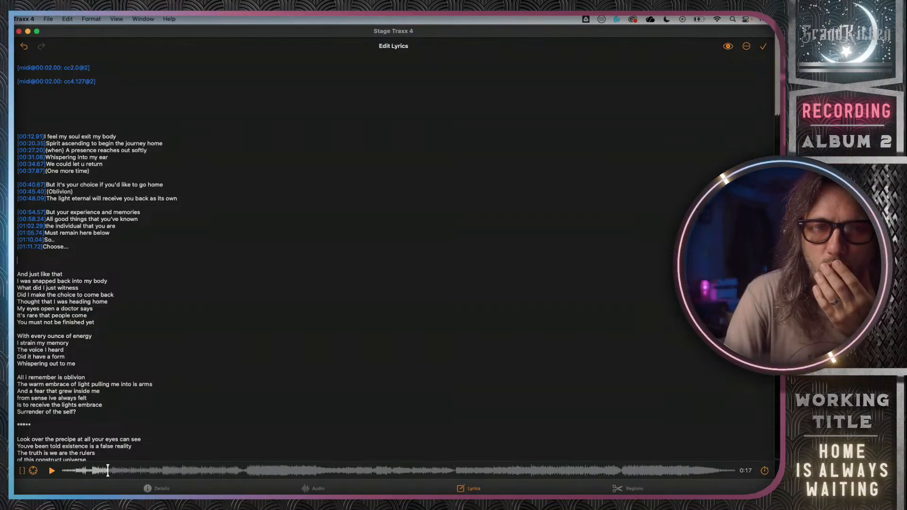
key(super+v)
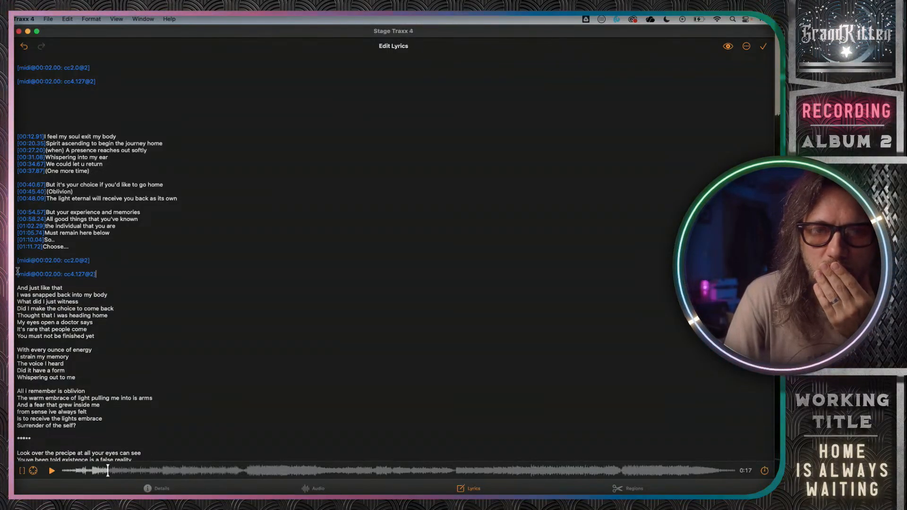
key(BackSpace)
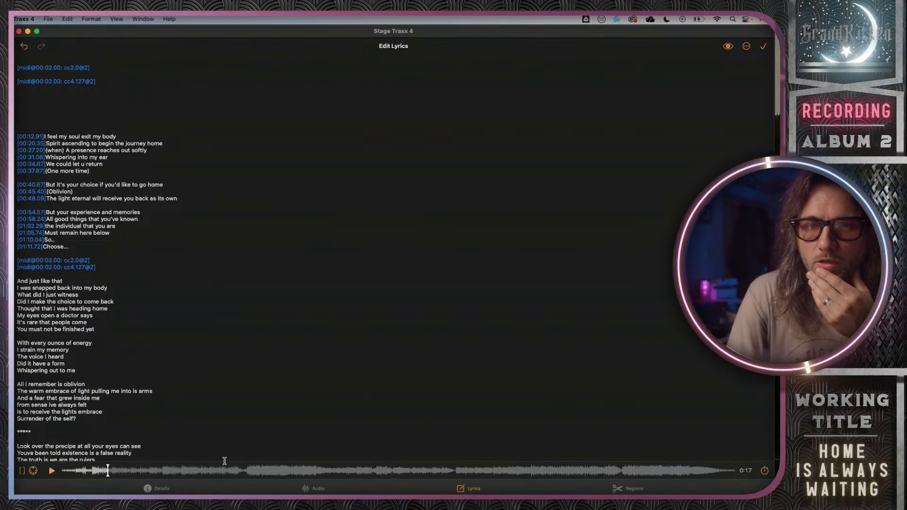
Play the track, move playback to about 1:11 near the "Choose..." lyric, and pause at 1:12.
click(52, 471)
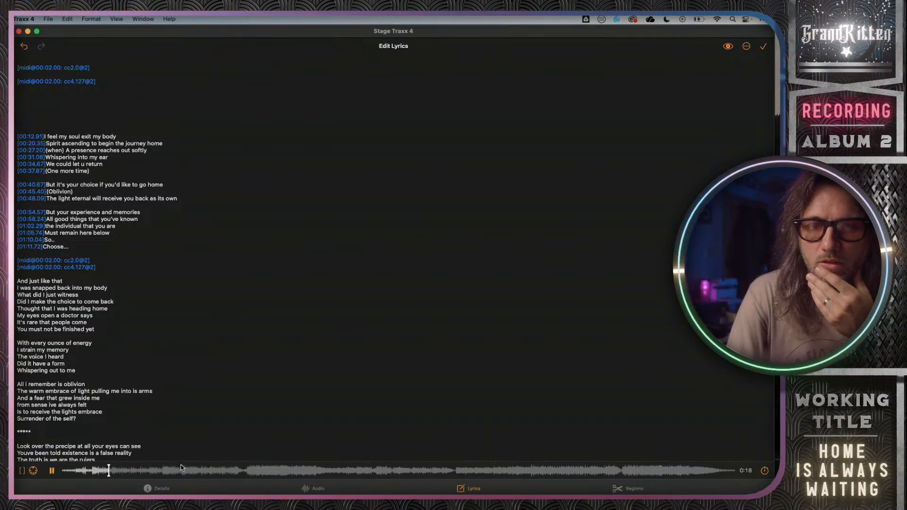
click(153, 471)
drag(153, 471, 243, 472)
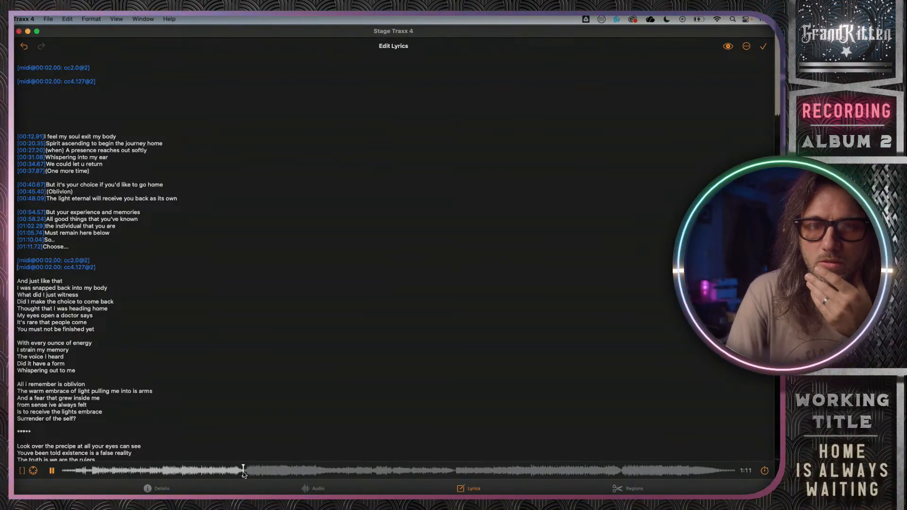
click(52, 471)
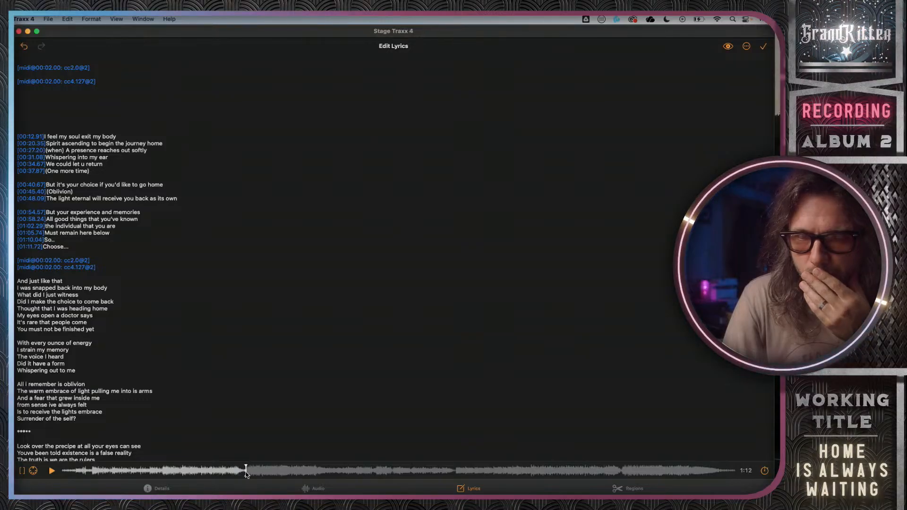
Set the time of the first pasted MIDI cue below the "Choose..." line to 01:12.00.
click(51, 262)
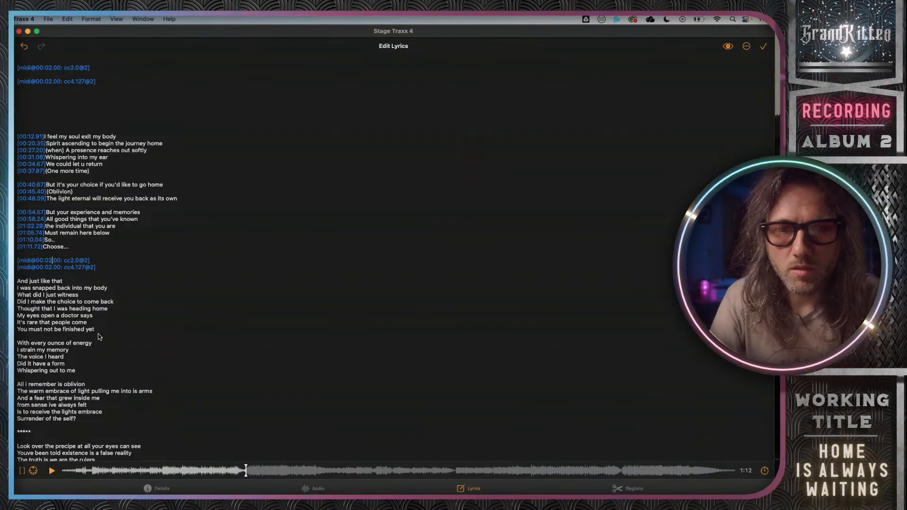
key(Left)
key(Left)
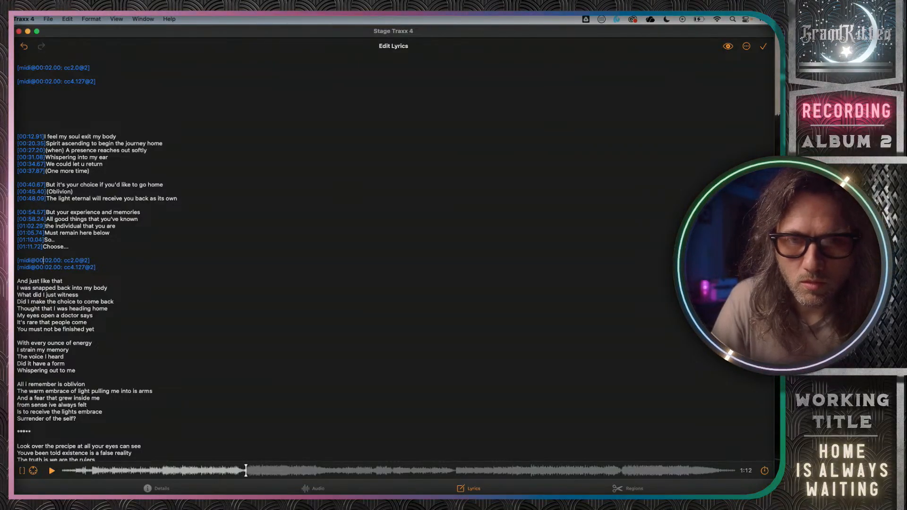
key(BackSpace)
text(1)
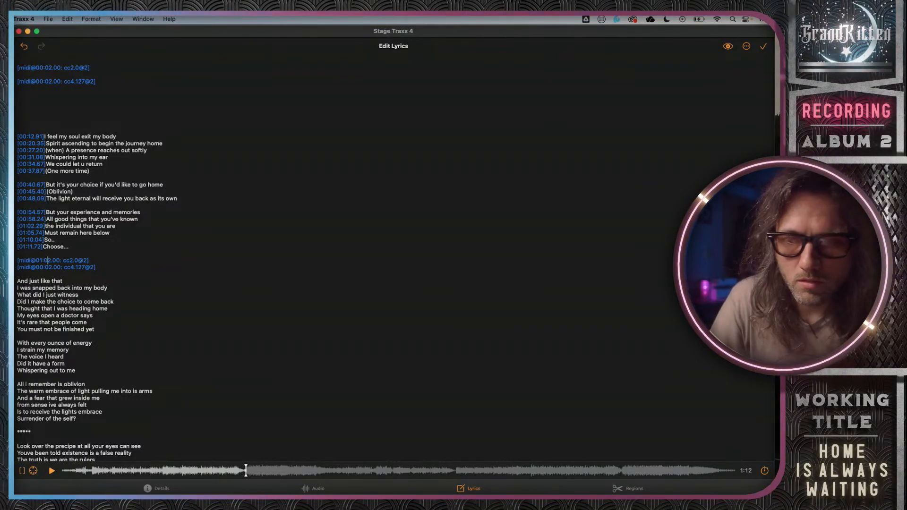
key(Right)
key(Right)
key(BackSpace)
text(1)
Set the time of the second pasted cue, cc4.127@2, below "Choose..." to 01:12.00.
key(Down)
key(BackSpace)
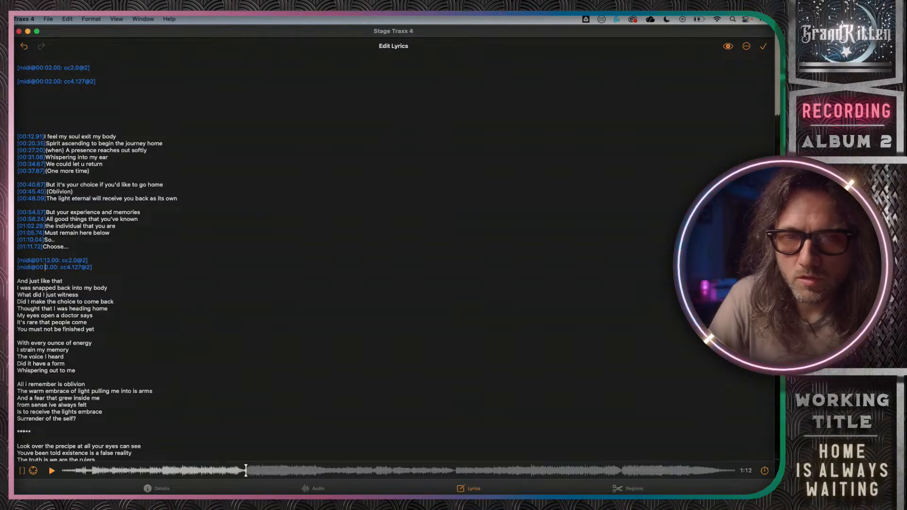
text(1)
key(Left)
key(Left)
key(BackSpace)
text(1)
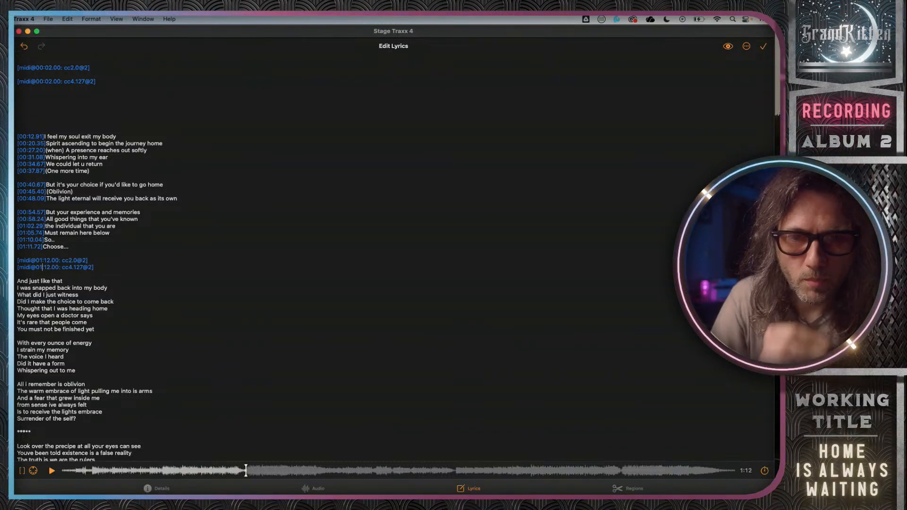
Change the two 01:12.00 cues to the opposite mute values, cc4.0@2 and cc2.127@2.
click(83, 269)
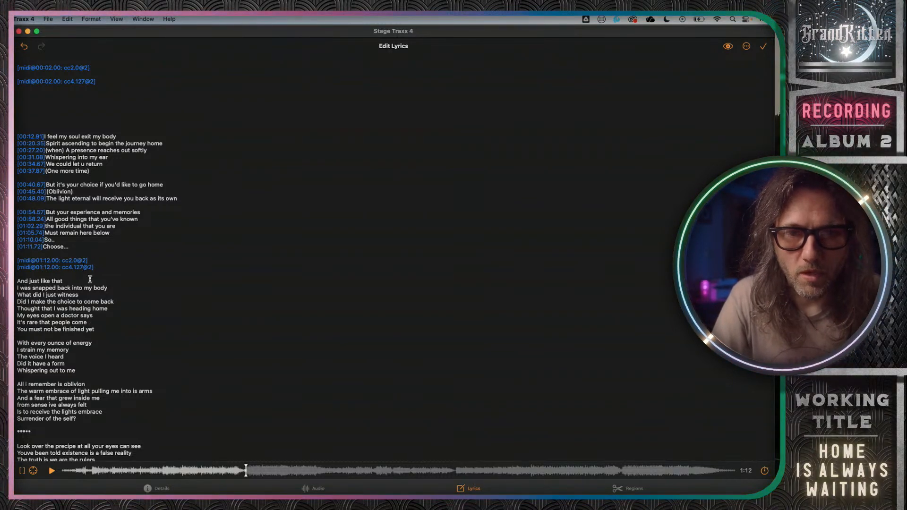
key(BackSpace)
key(BackSpace)
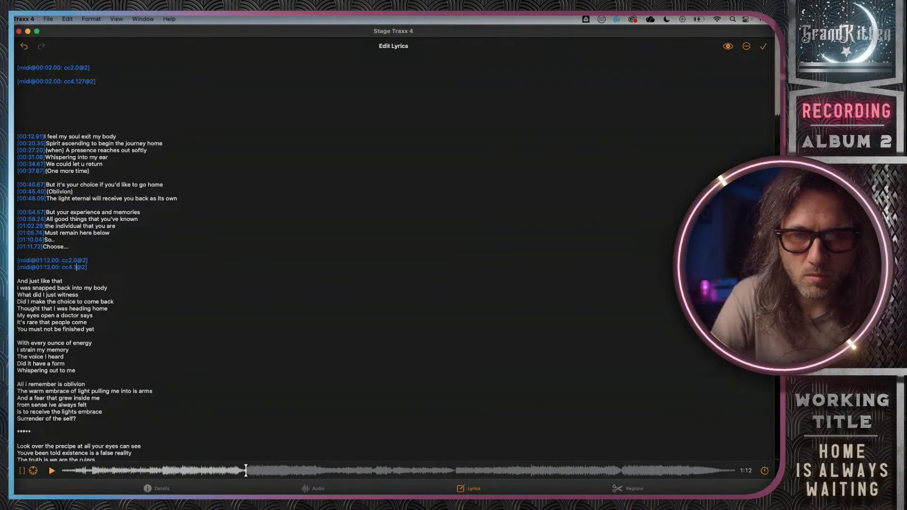
key(BackSpace)
text(0)
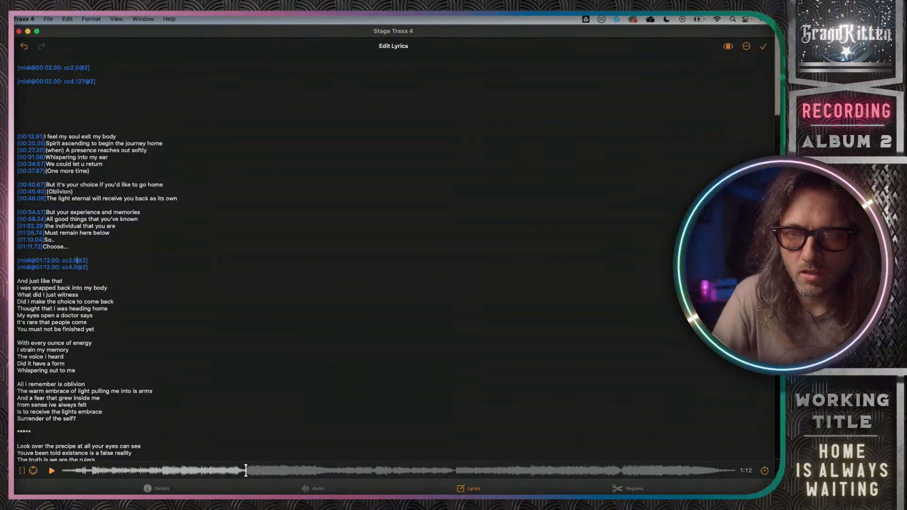
key(BackSpace)
text(127)
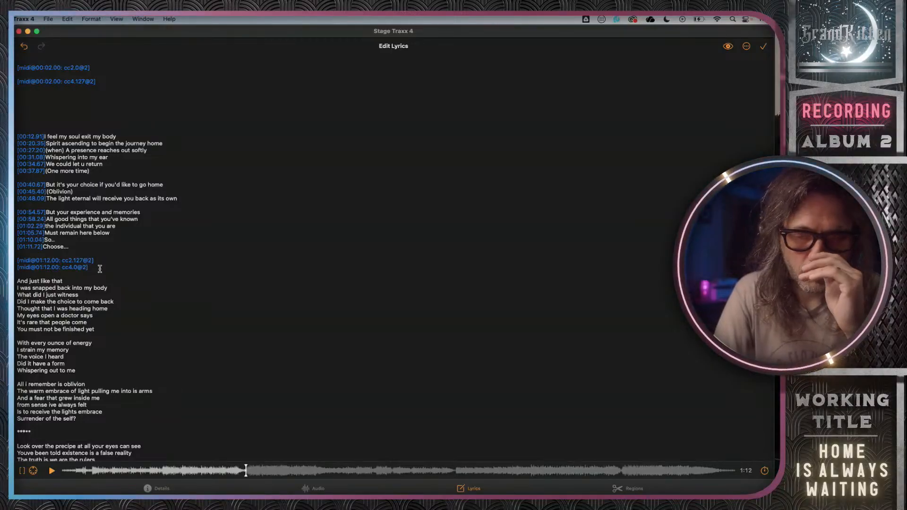
drag(100, 269, 16, 260)
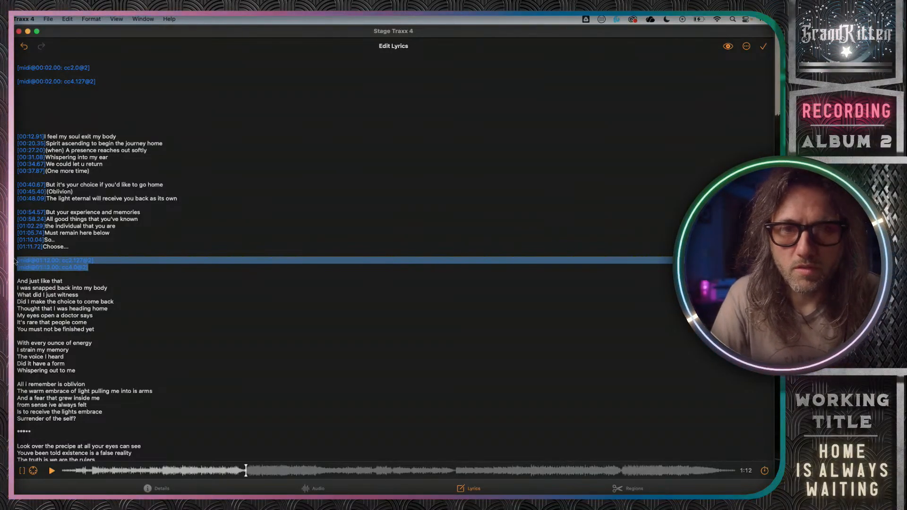
Delete the extra blank lines above the first lyric and the blank line between the two opening MIDI cues.
click(22, 126)
key(BackSpace)
key(BackSpace)
key(BackSpace)
key(BackSpace)
key(BackSpace)
key(BackSpace)
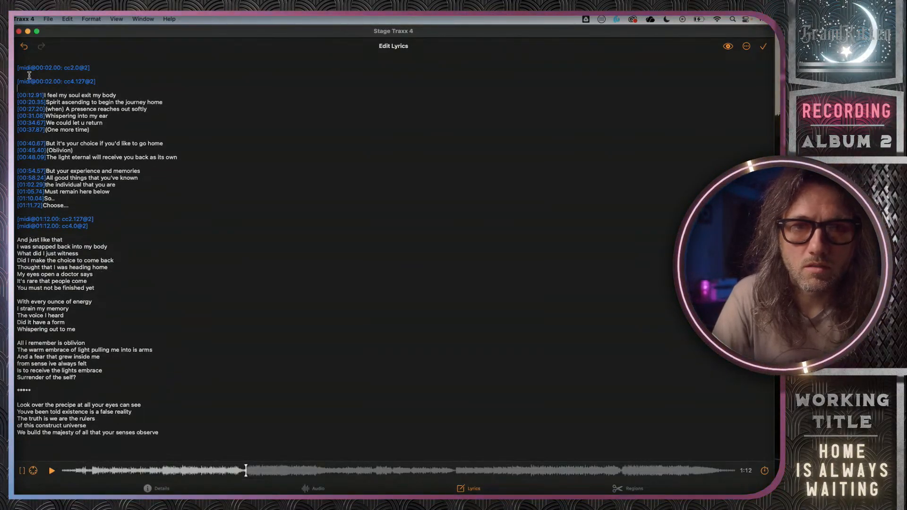
key(BackSpace)
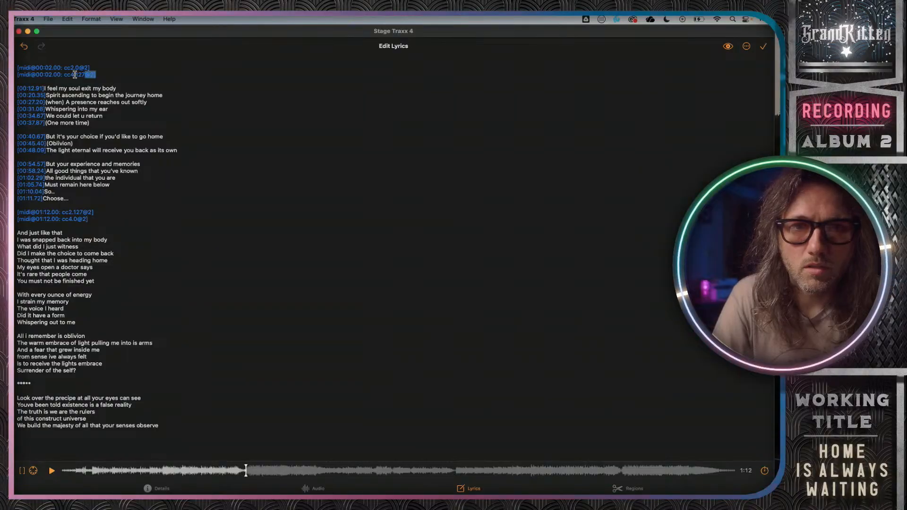
Copy the two opening MIDI cues and paste them below the 01:12.00 cues, separated by a blank line.
drag(96, 75, 17, 68)
key(super+c)
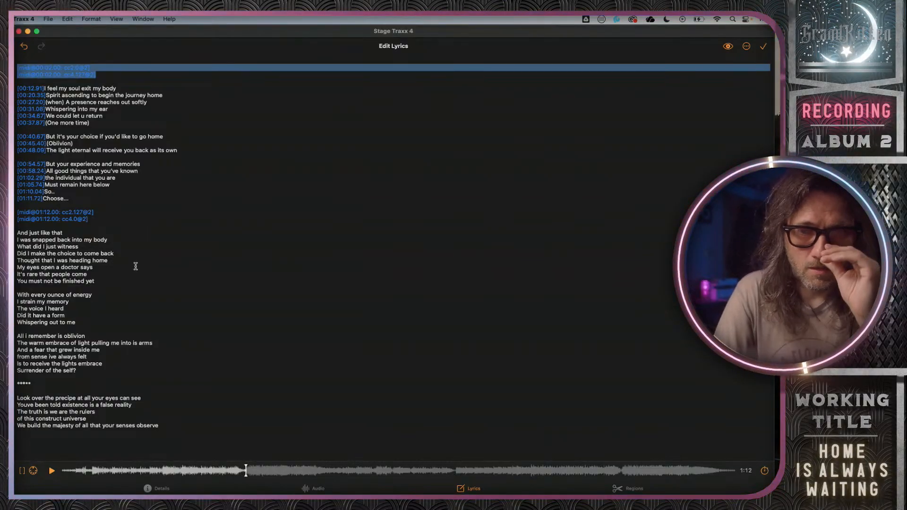
click(94, 220)
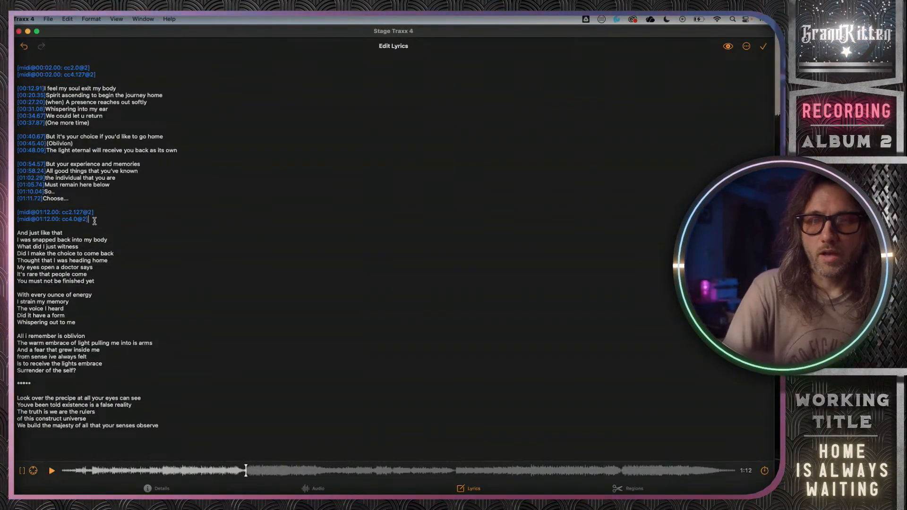
key(Return)
key(Return)
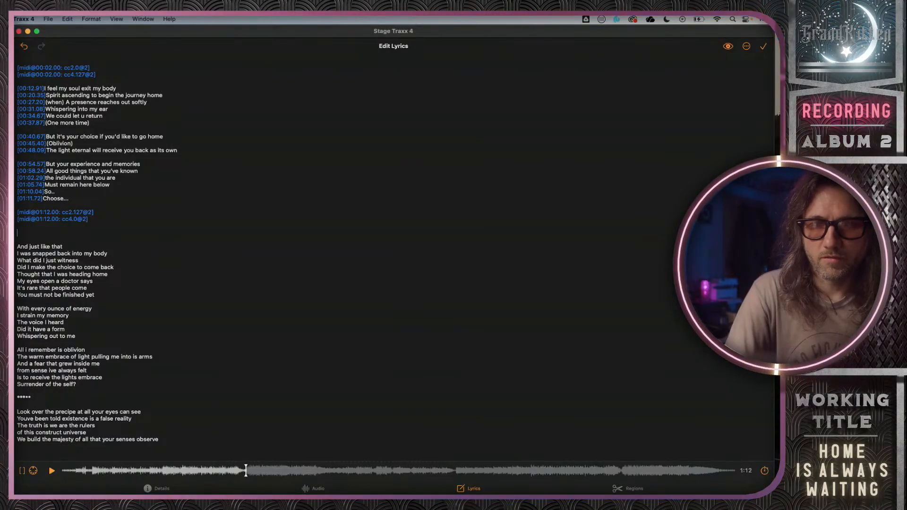
key(super+v)
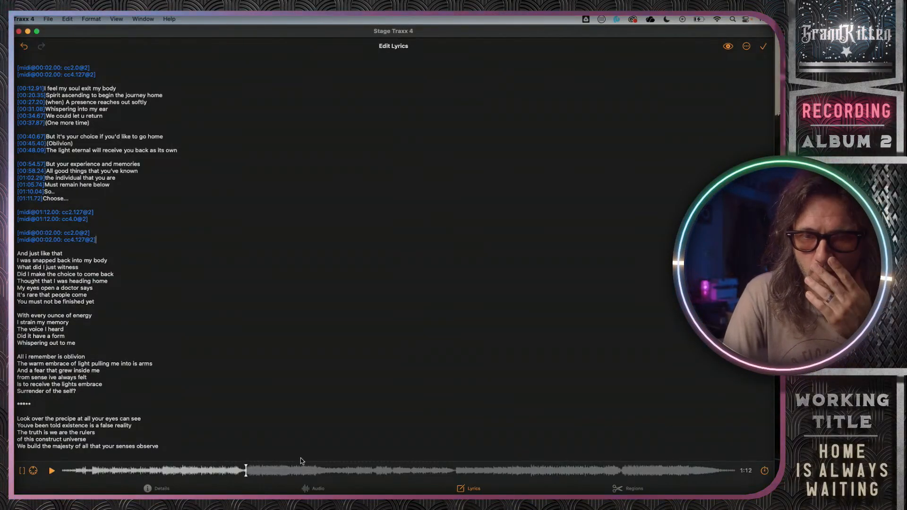
Move playback to around 1:40 and play short passages to pinpoint when the next mute change should occur.
click(52, 471)
drag(248, 470, 316, 470)
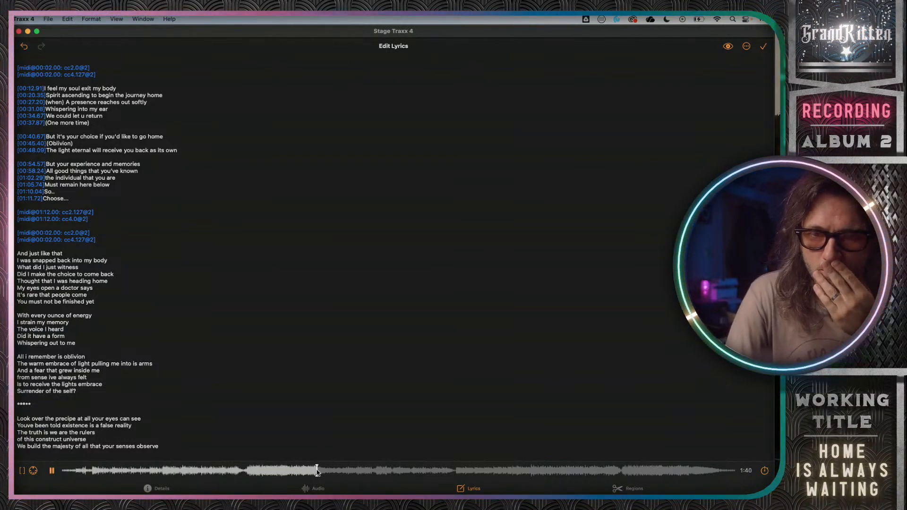
click(54, 472)
drag(320, 471, 316, 471)
click(52, 470)
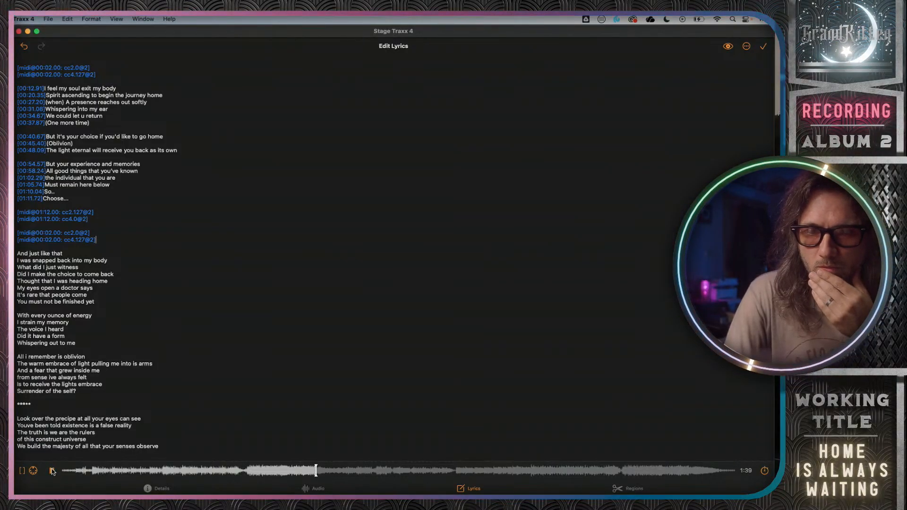
click(52, 471)
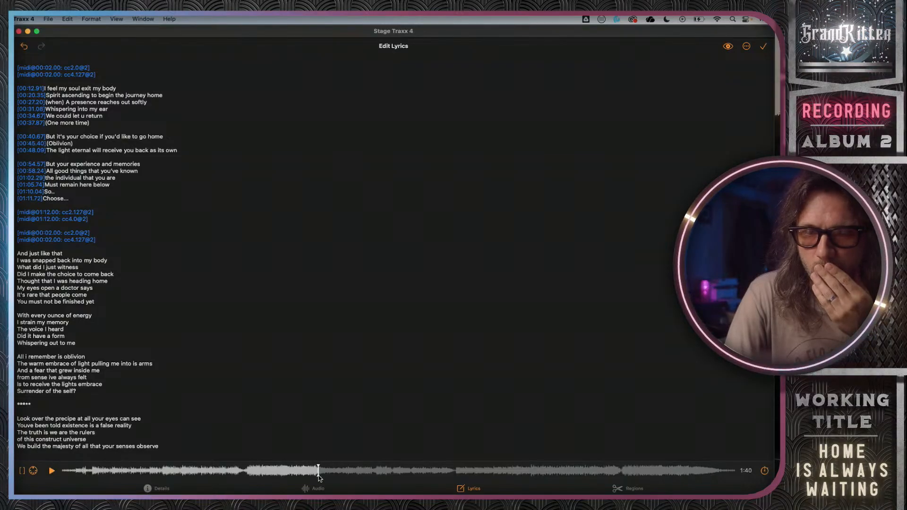
drag(319, 472, 311, 472)
click(52, 471)
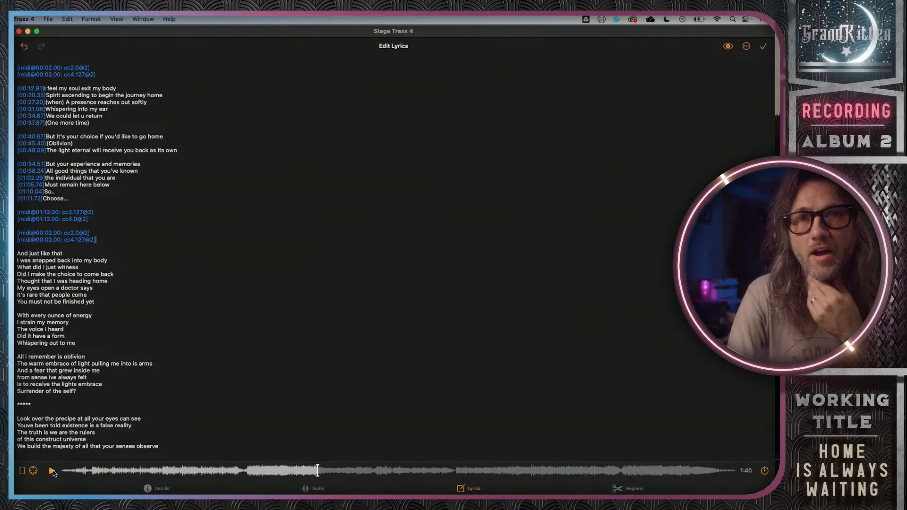
Set the seconds of both newly pasted cues above "And just like that" to 40.
click(100, 240)
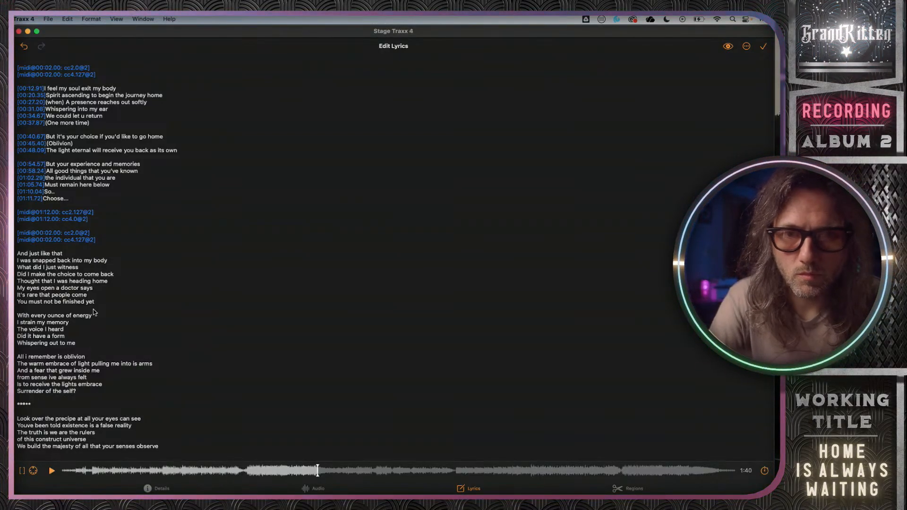
key(BackSpace)
key(BackSpace)
text(40)
key(Down)
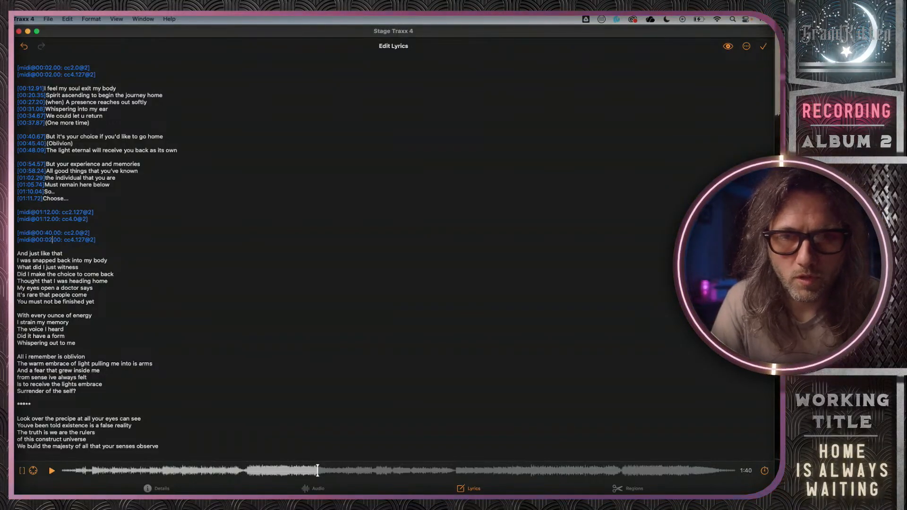
key(BackSpace)
key(BackSpace)
text(40)
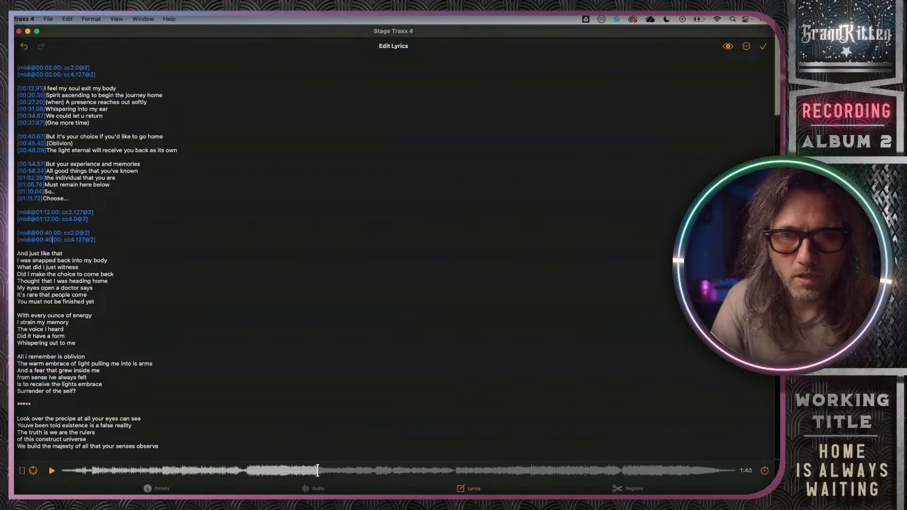
Set the minutes of both cues above "And just like that" to 01, so they are timed at 01:40.00.
key(BackSpace)
text(1)
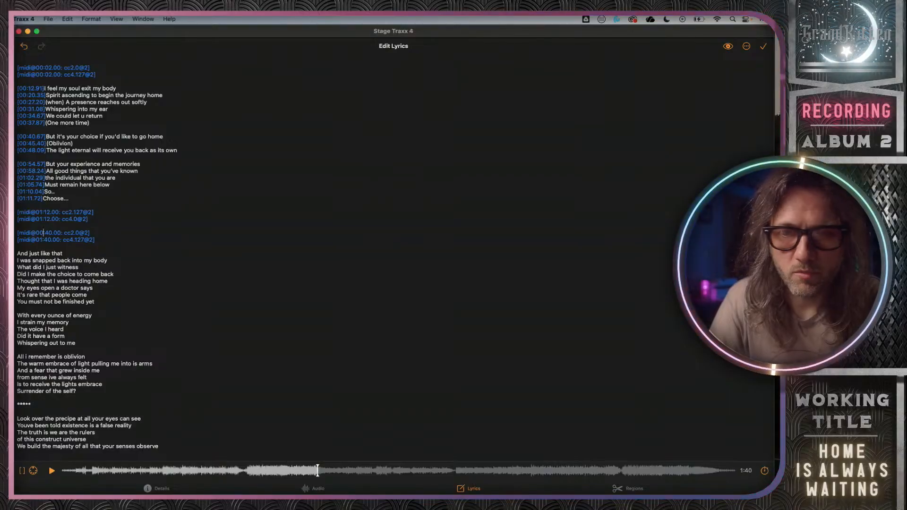
key(Up)
key(BackSpace)
text(1)
click(109, 239)
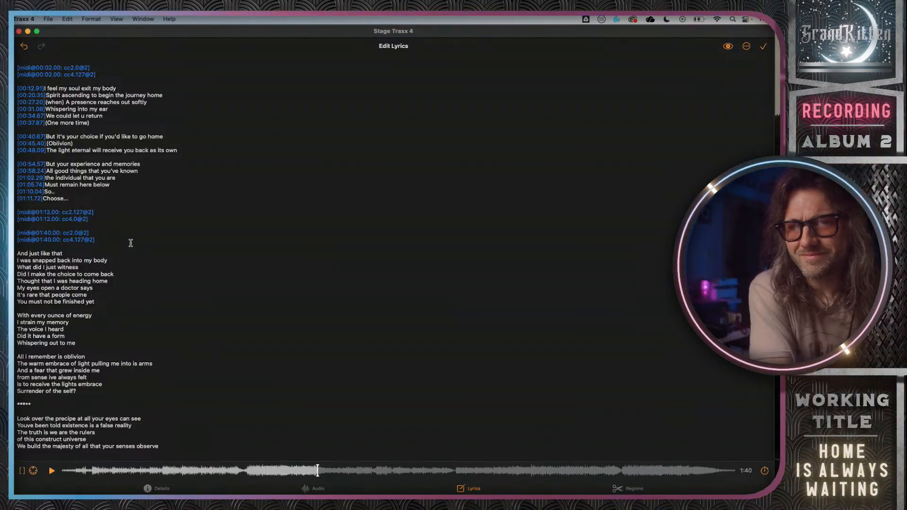
Copy the two 01:12.00 cues and paste them below the "We build the majesty of all that your senses observe" line.
scroll(130, 243, down, 1)
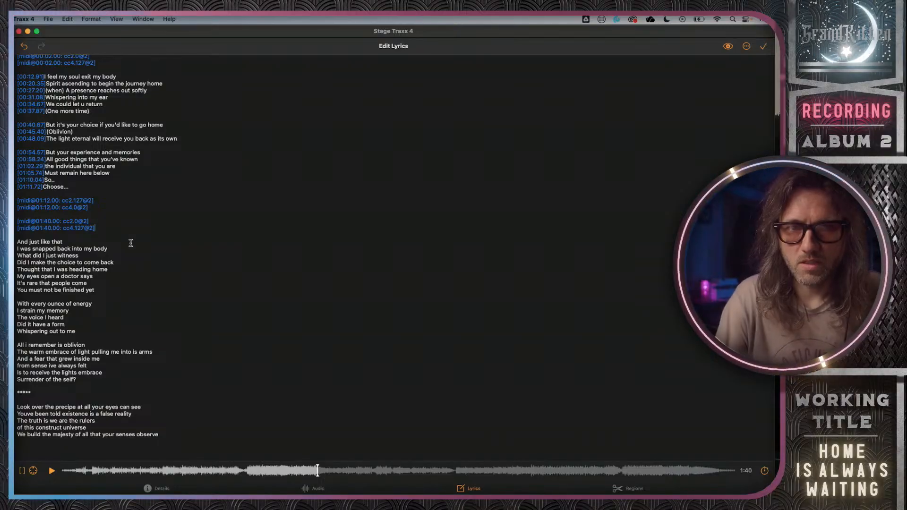
drag(89, 208, 17, 207)
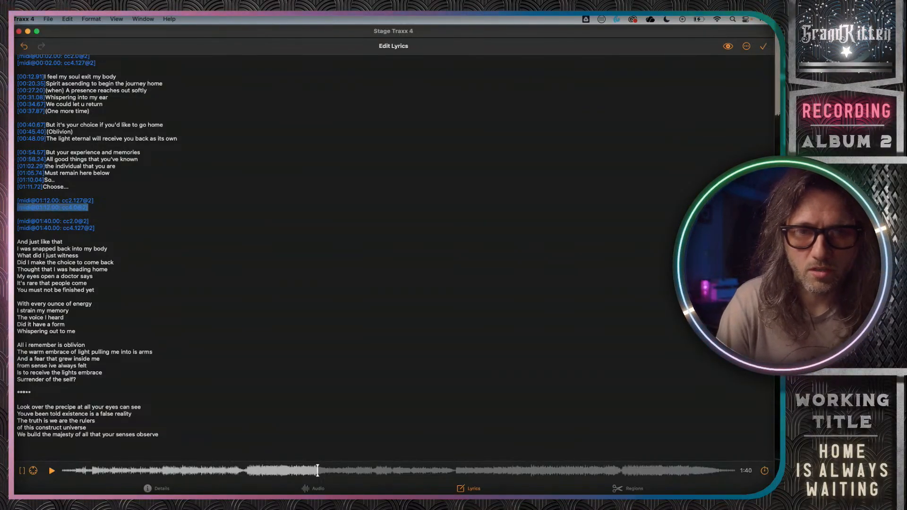
key(shift+Up)
key(super+c)
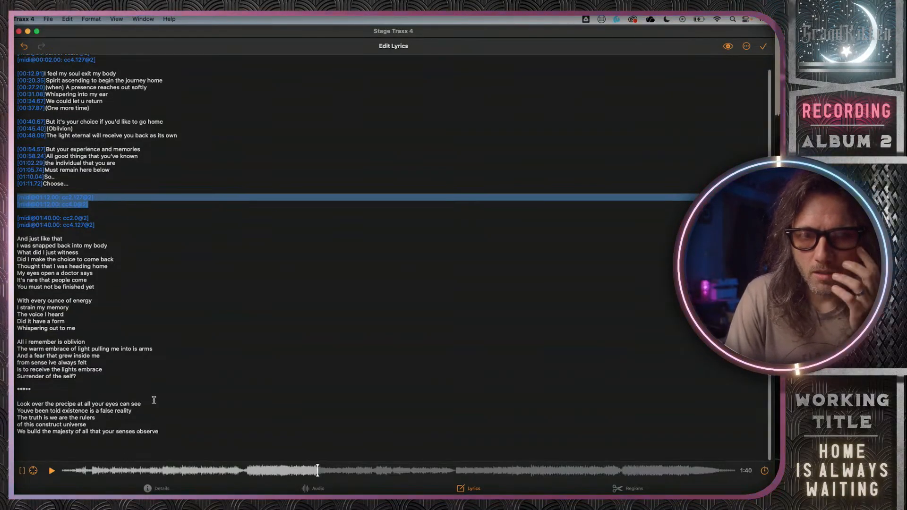
click(165, 437)
key(Return)
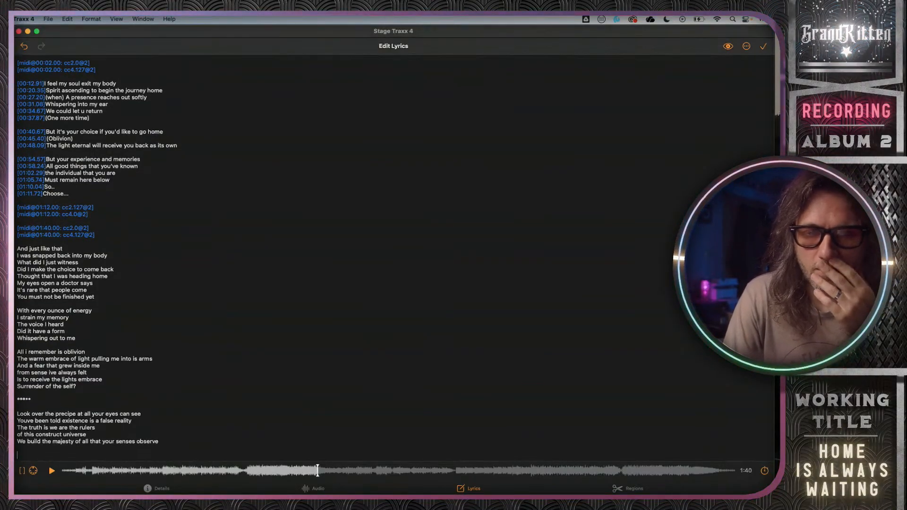
key(super+v)
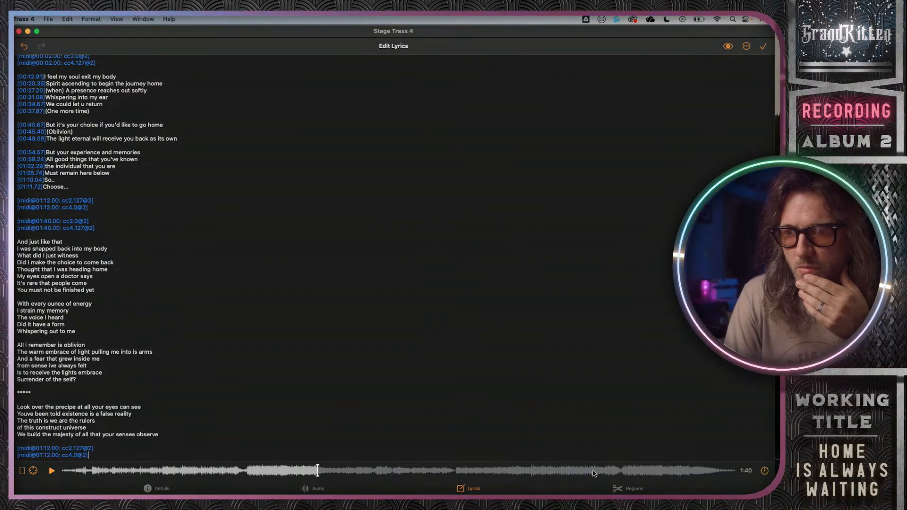
Play passages around 3:32 and 3:01 to find the next mute change, and return playback to 3:01.
drag(484, 477, 601, 478)
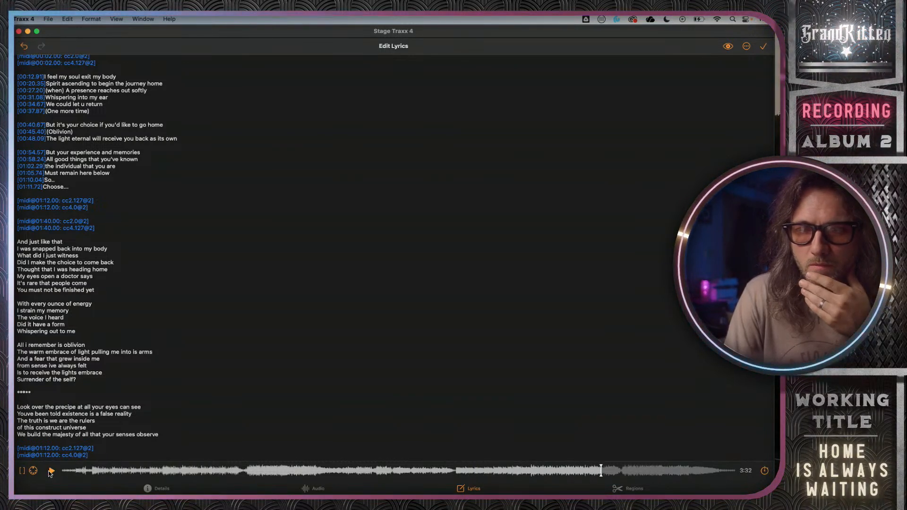
click(53, 474)
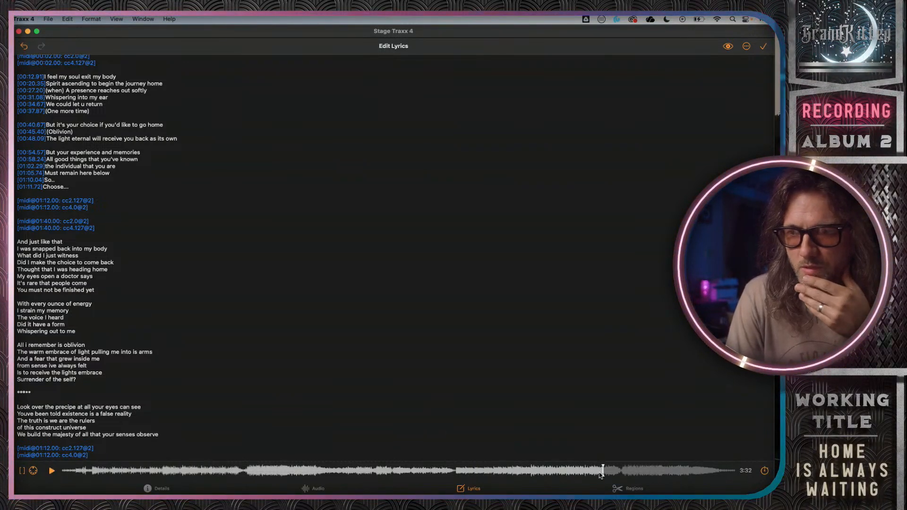
click(572, 472)
click(528, 471)
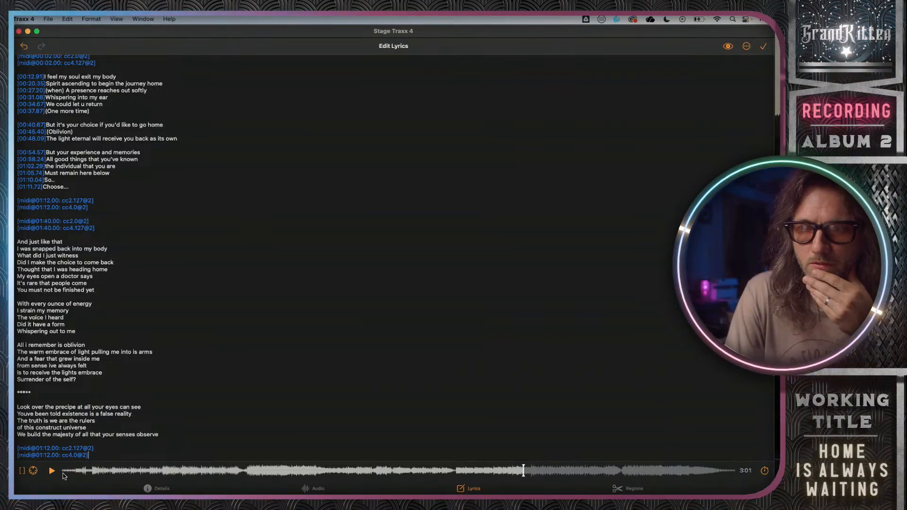
click(51, 472)
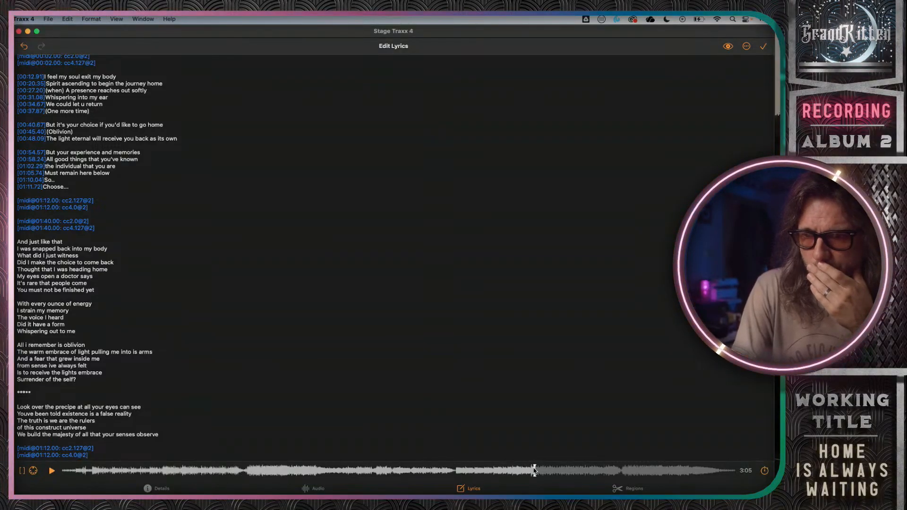
drag(534, 471, 523, 471)
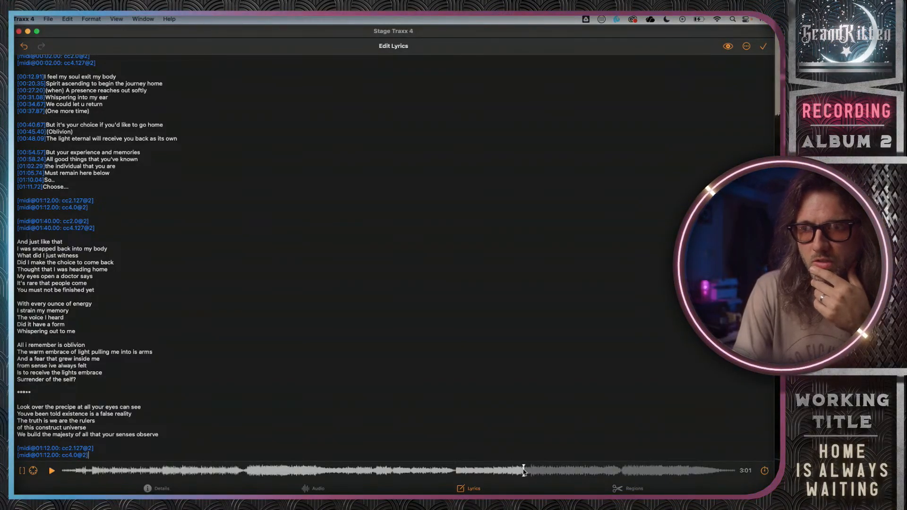
Play the passage around 3:01 to 3:03 and place the playback position at 3:02.
mouse_move(523, 471)
mouse_down()
mouse_move(455, 471)
mouse_move(528, 475)
mouse_up()
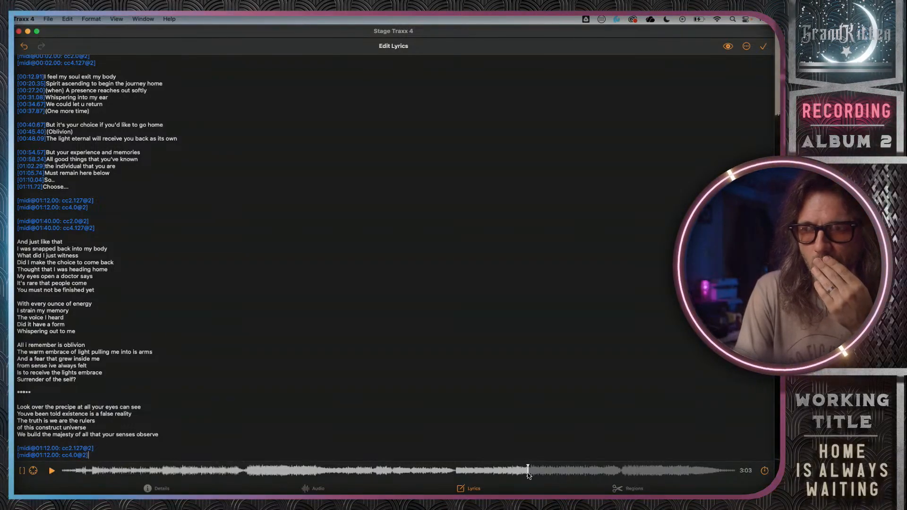
click(52, 471)
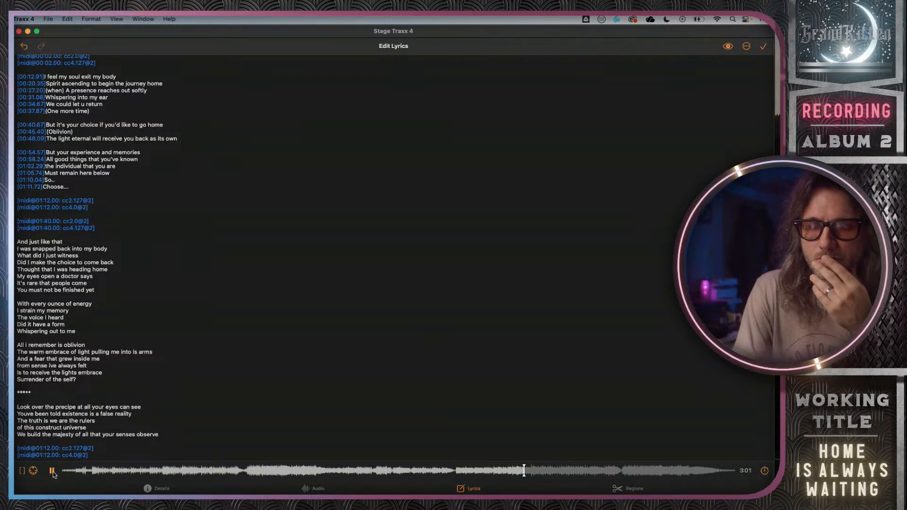
click(525, 472)
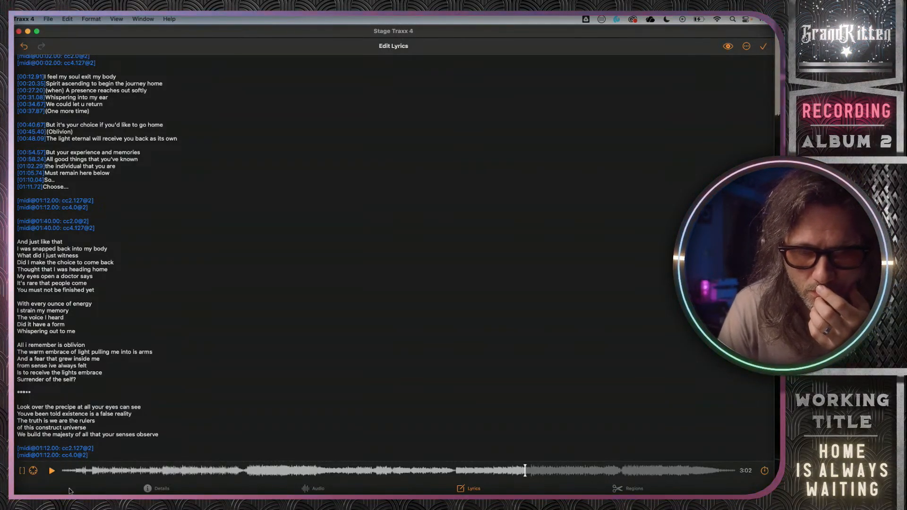
Set the time of the cc4.0 cue below "We build the majesty of all that your senses observe" to 03:02.00.
key(BackSpace)
text(3)
key(Right)
key(Right)
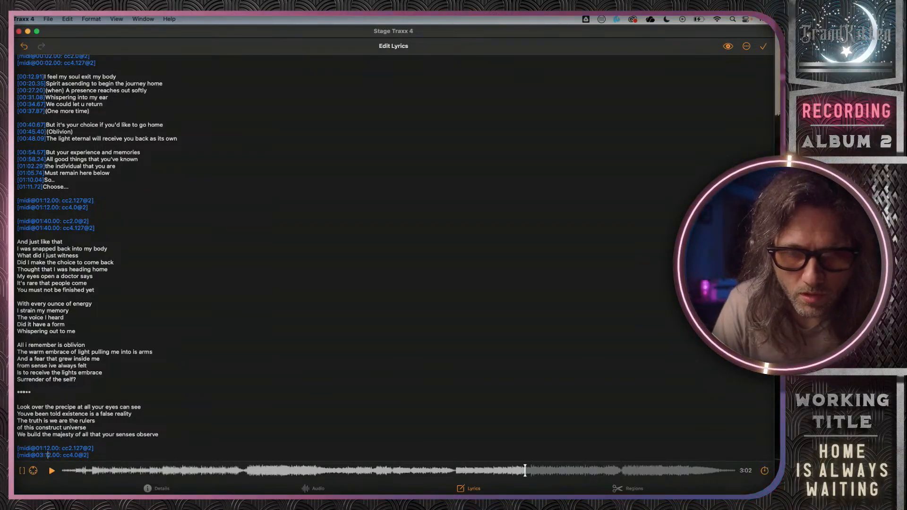
key(BackSpace)
key(BackSpace)
text(0)
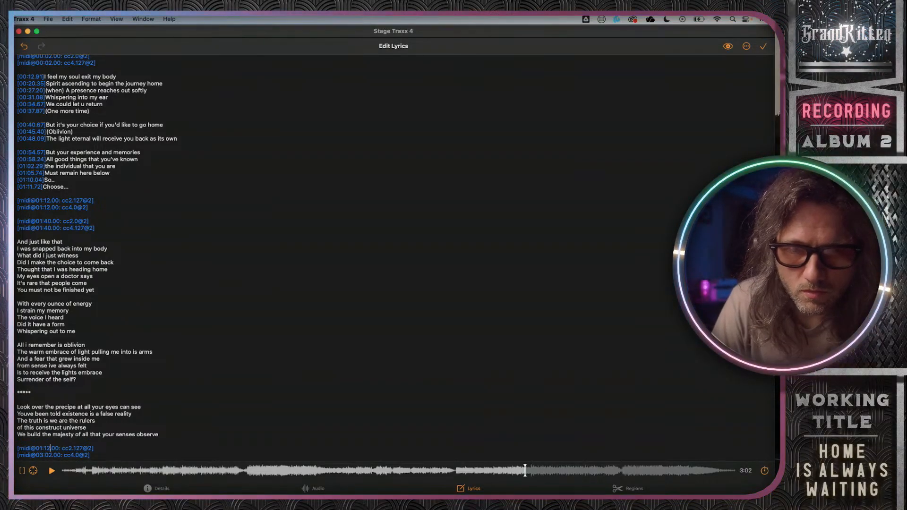
Set the time of the cc2.127 cue below "We build the majesty of all that your senses observe" to 03:02.00.
key(BackSpace)
text(3)
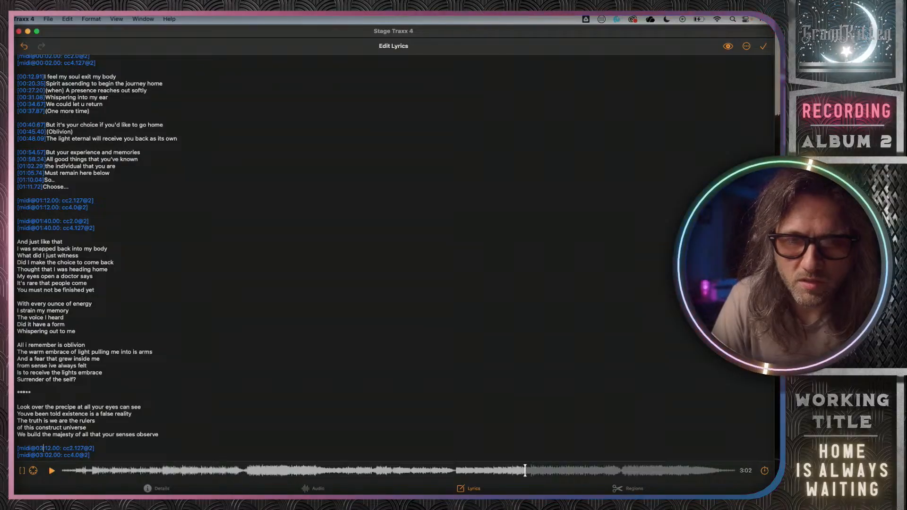
key(BackSpace)
key(BackSpace)
text(02)
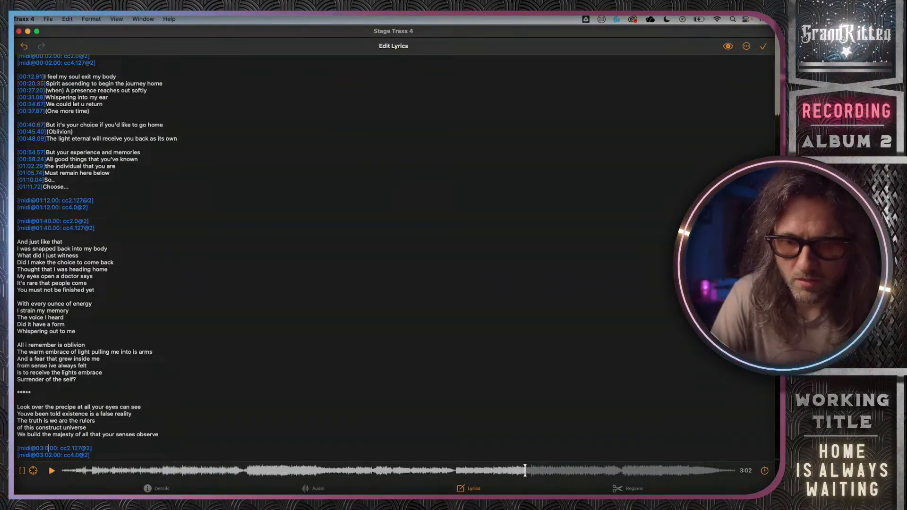
click(107, 447)
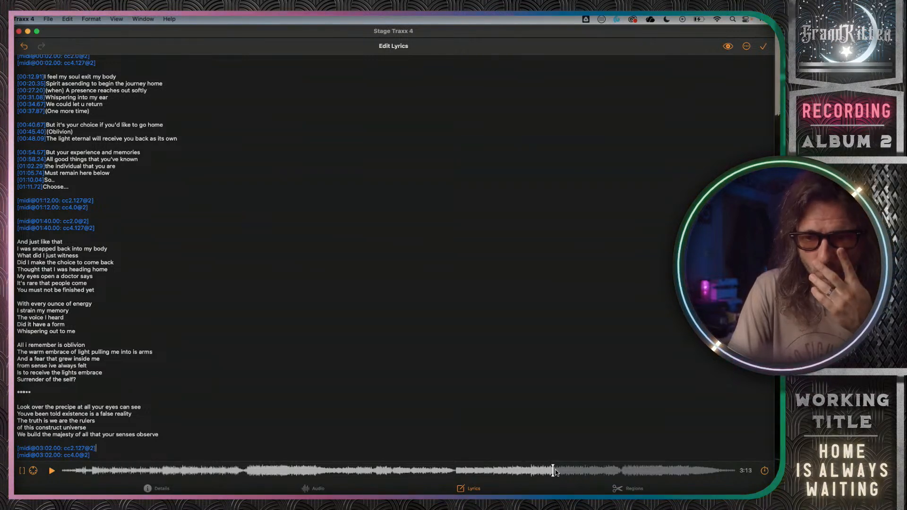
Play the end of the song from about 4:05 to find the final mute change, stopping at 4:08.
drag(555, 469, 688, 472)
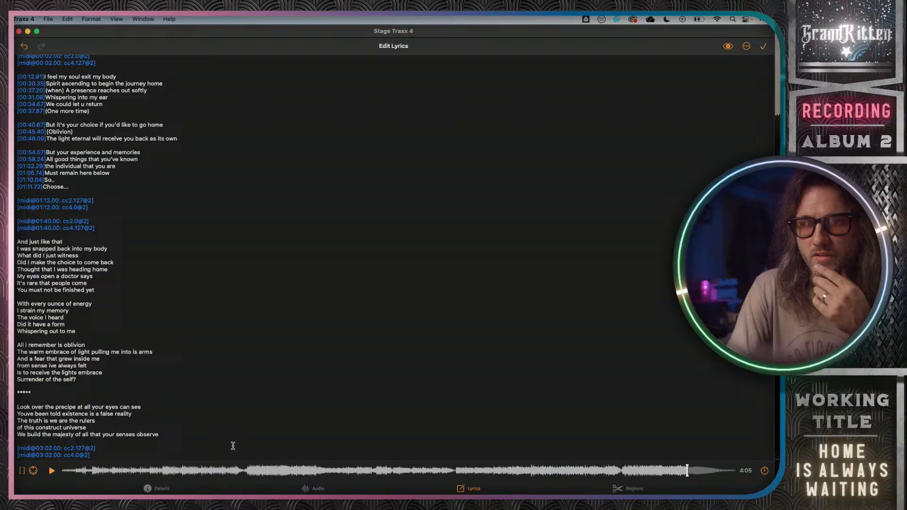
click(52, 473)
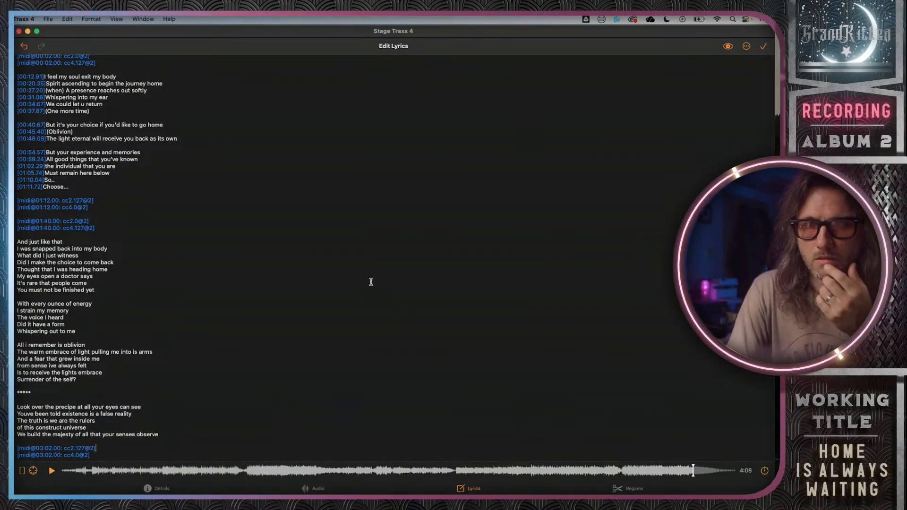
scroll(235, 310, down, 2)
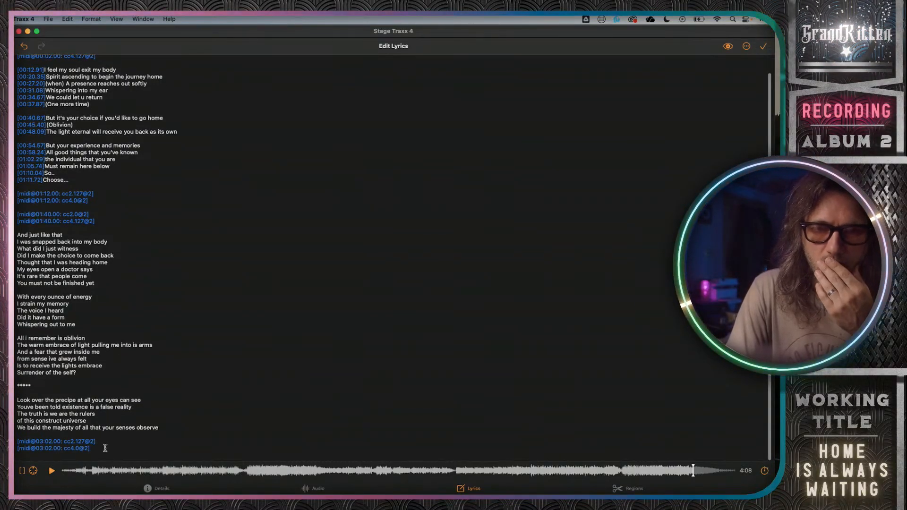
Copy the two 00:02.00 cues from the start of the lyrics and paste them below the 03:02.00 cues, separated by blank lines.
scroll(123, 301, up, 3)
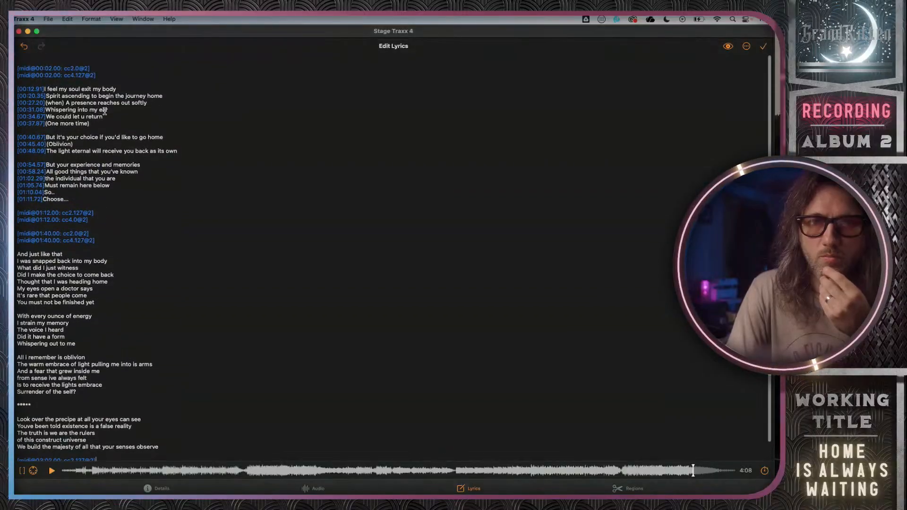
drag(102, 75, 18, 61)
key(super+c)
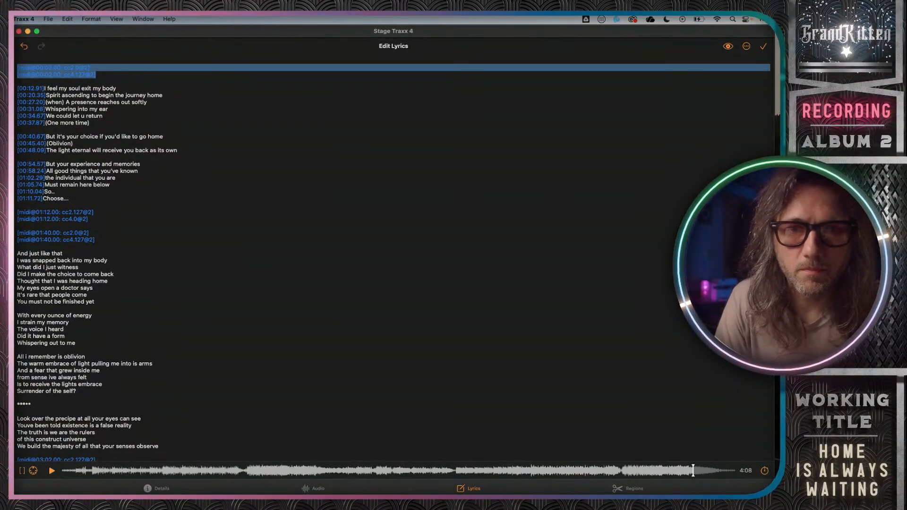
scroll(255, 241, down, 3)
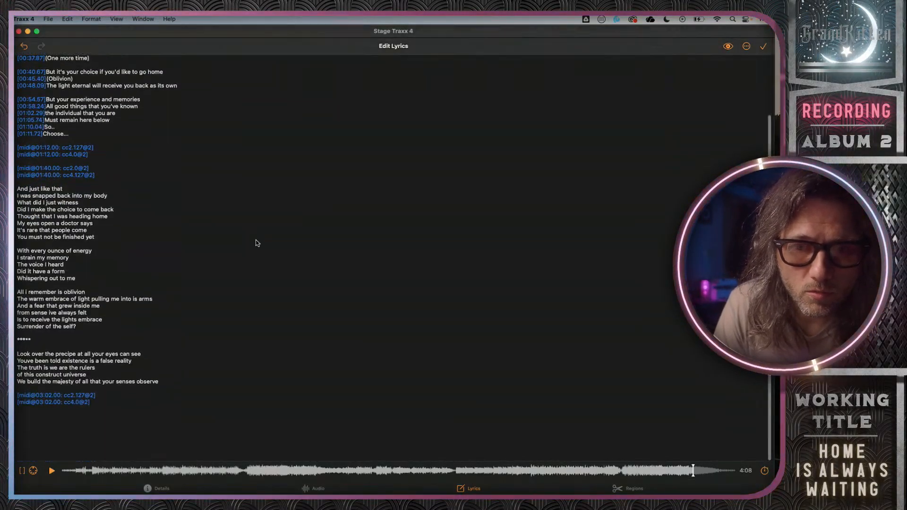
click(104, 436)
key(Return)
key(Return)
key(super+v)
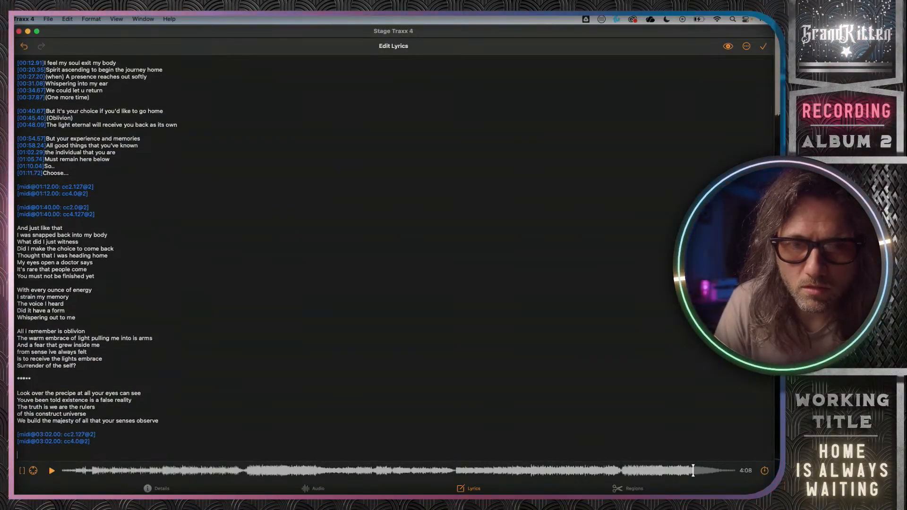
click(94, 441)
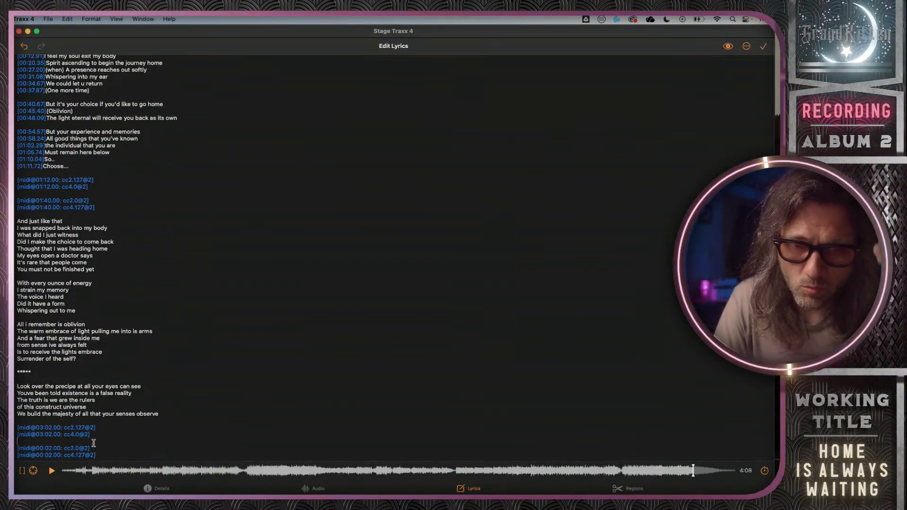
key(Return)
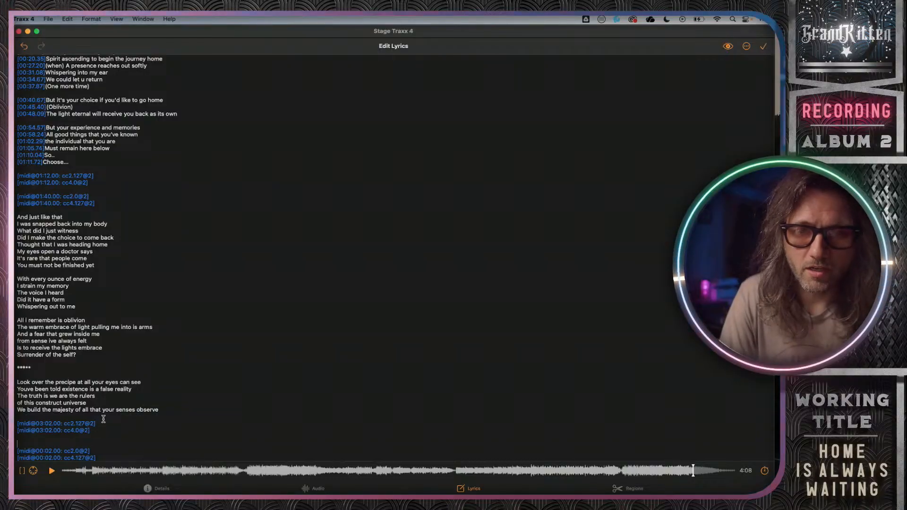
Set the times of both newly pasted cues at the end of the lyrics to 04:08.00.
scroll(93, 444, down, 2)
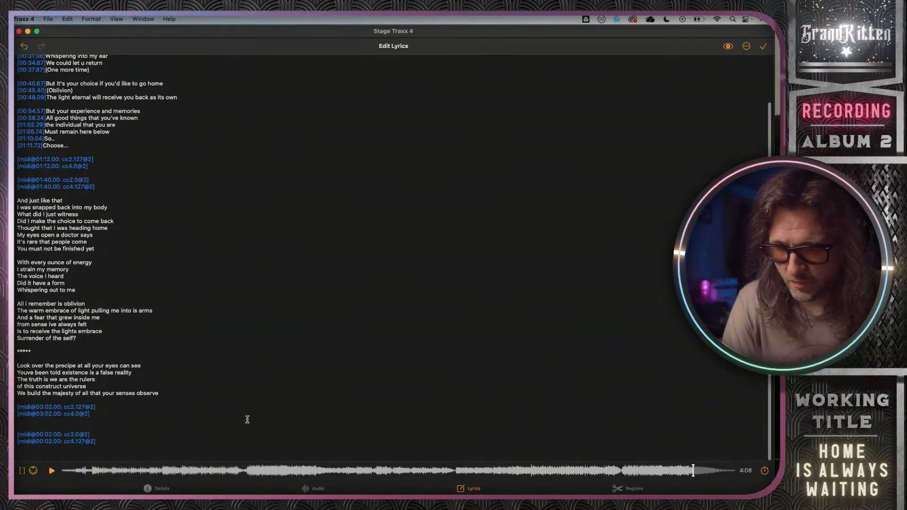
scroll(50, 435, up, 2)
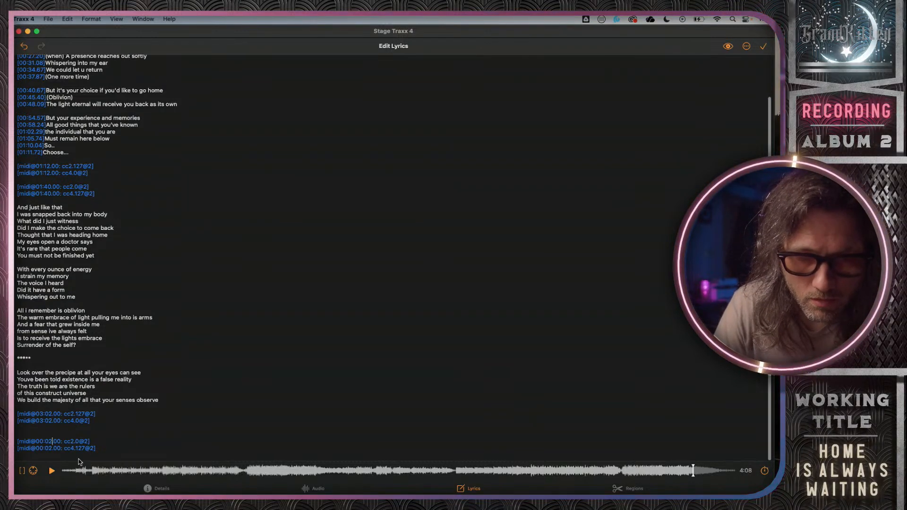
click(52, 456)
key(BackSpace)
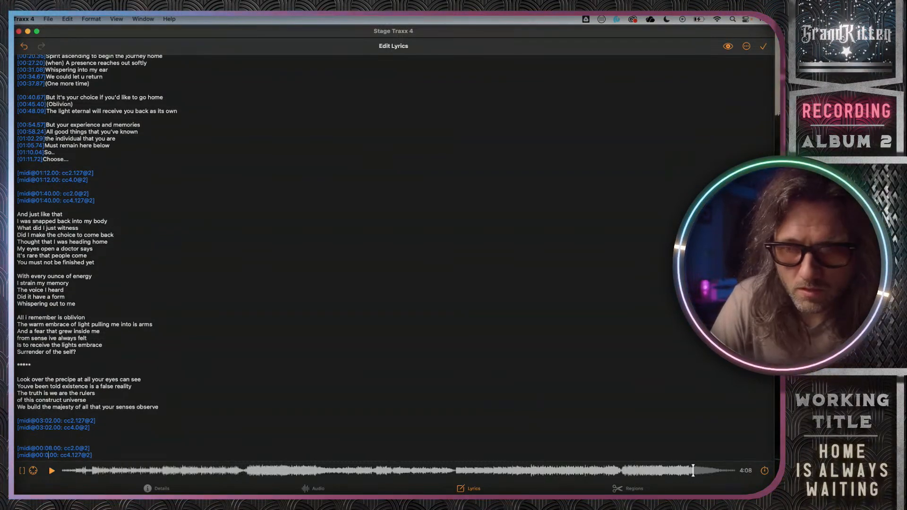
text(8)
key(Up)
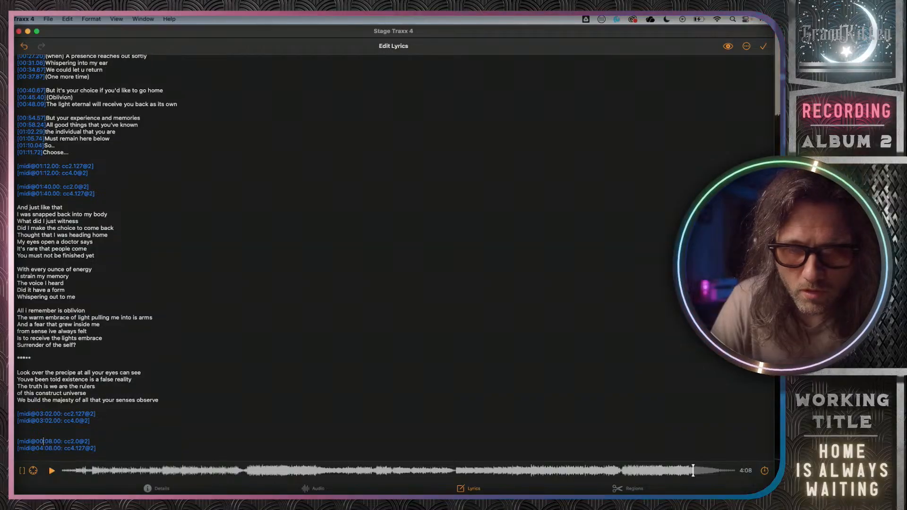
key(BackSpace)
text(4)
click(110, 449)
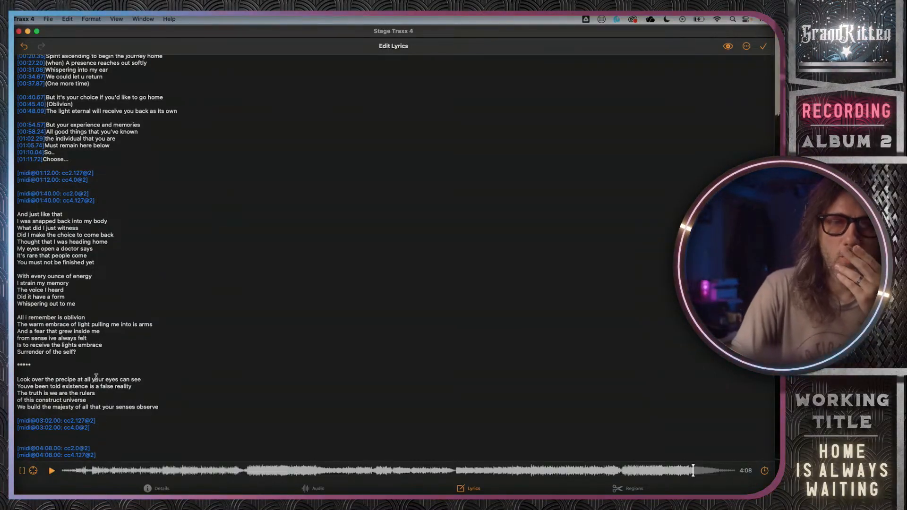
Look at the channel mutes in X AIR Edit, and switch to the MainStage concert.
key(super+Tab)
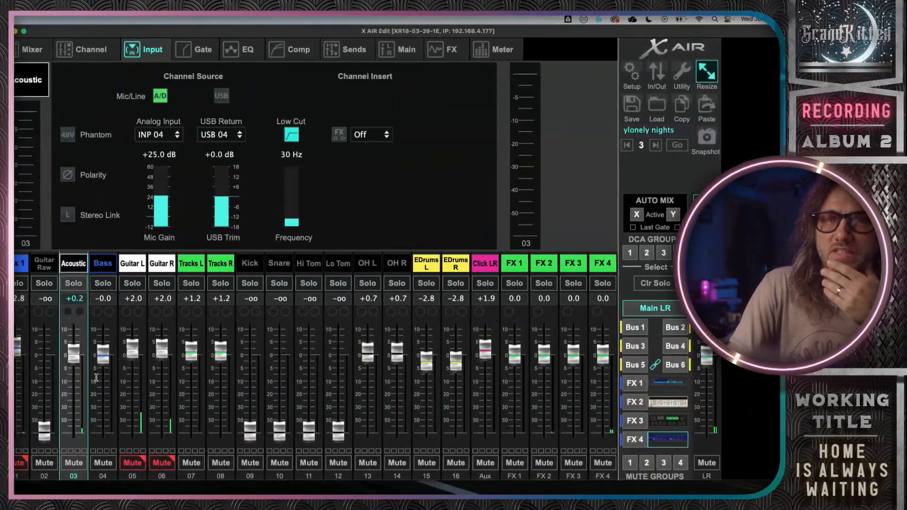
key(ctrl+Right)
key(ctrl+Left)
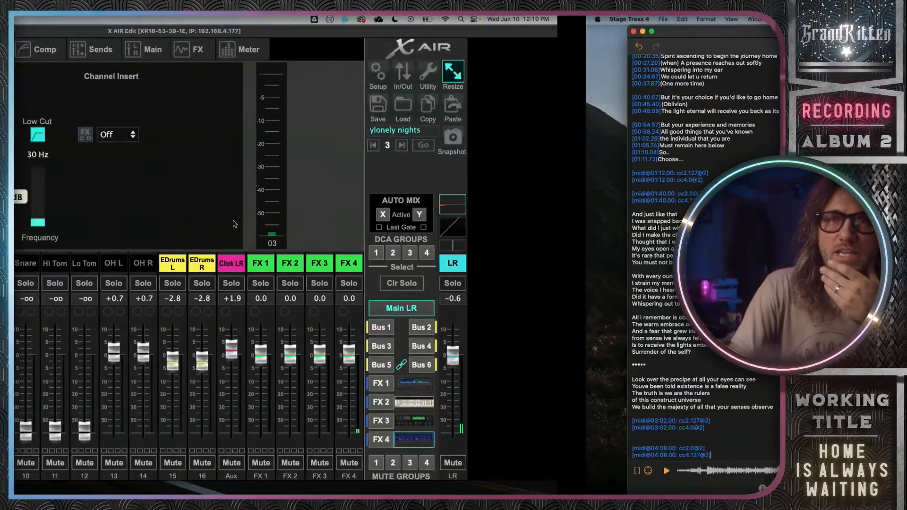
key(ctrl+Left)
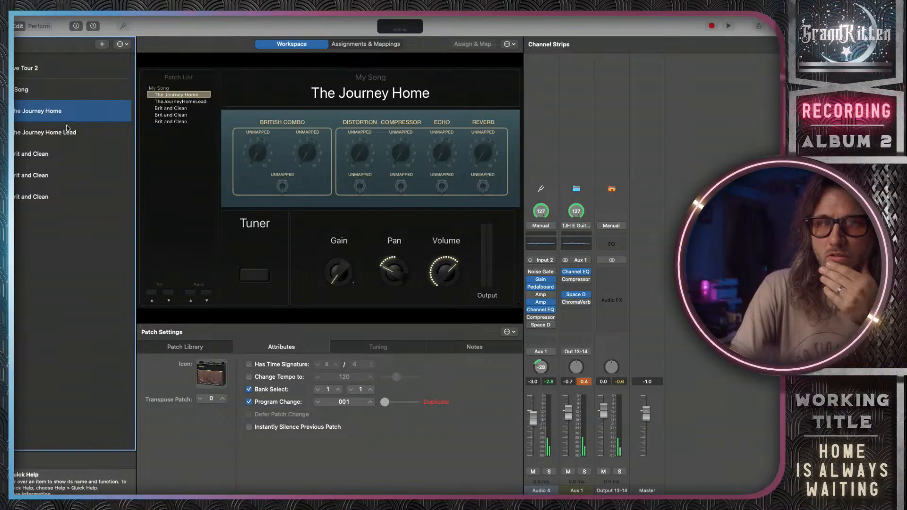
Check the program changes of the Brit and Clean patches, set the last one's to 005, and reselect The Journey Home patch.
click(49, 155)
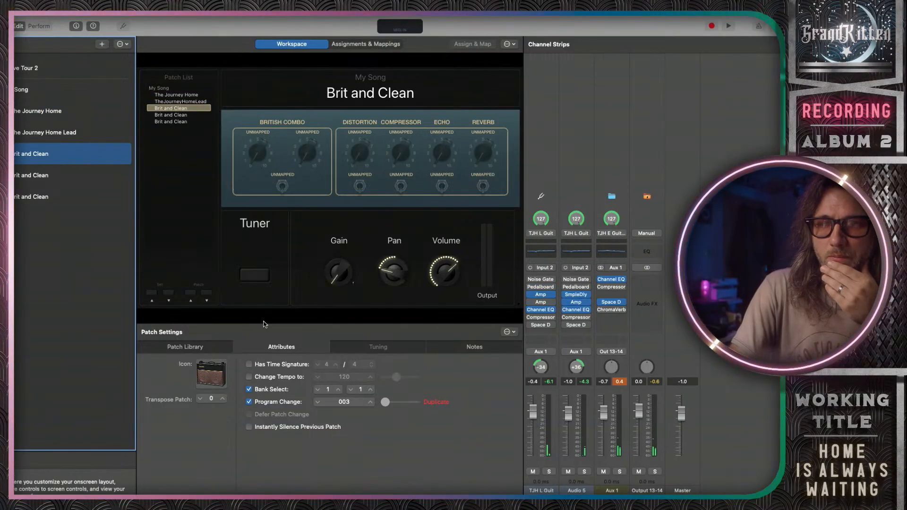
click(42, 177)
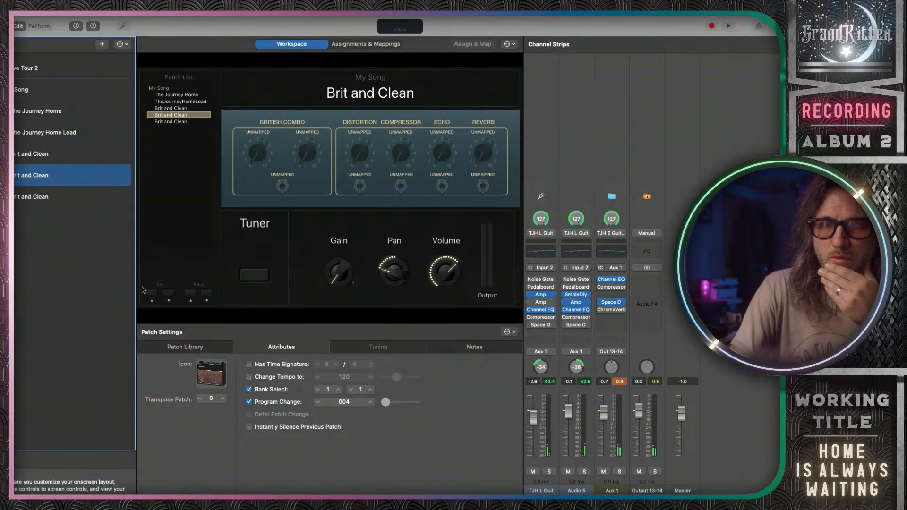
click(76, 199)
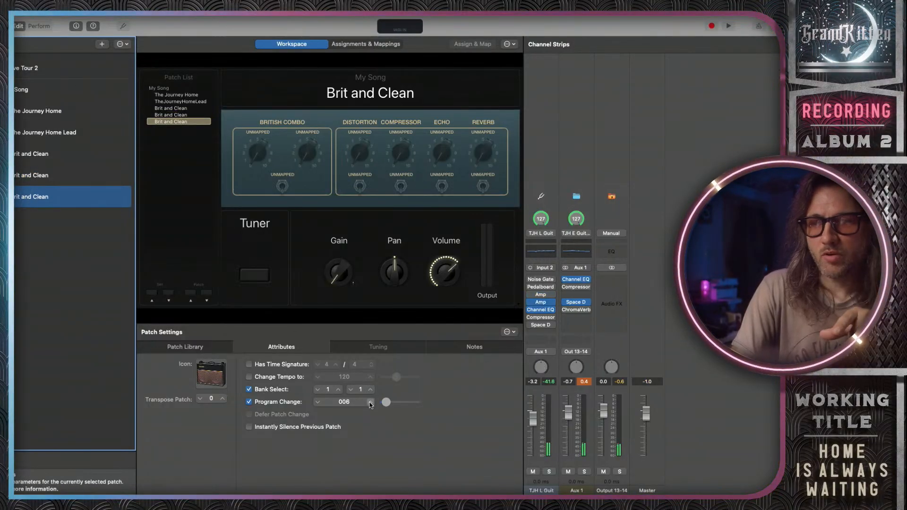
click(317, 402)
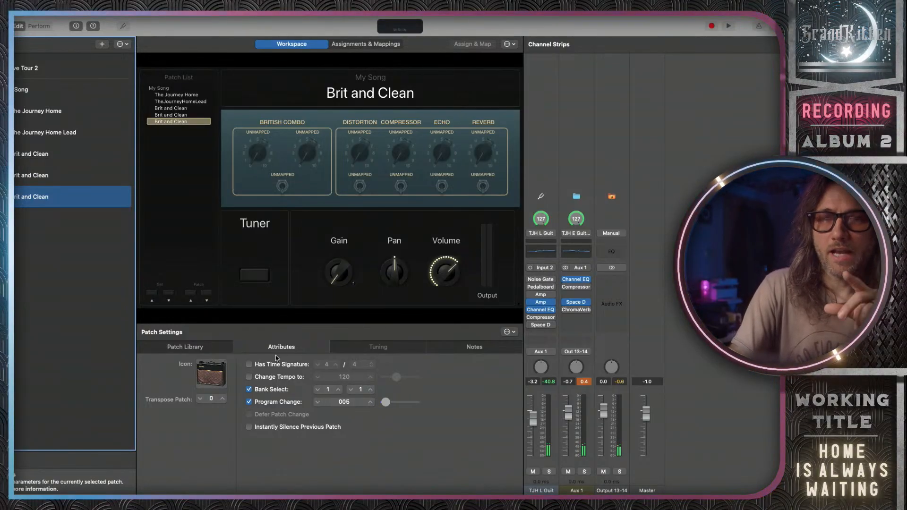
click(58, 112)
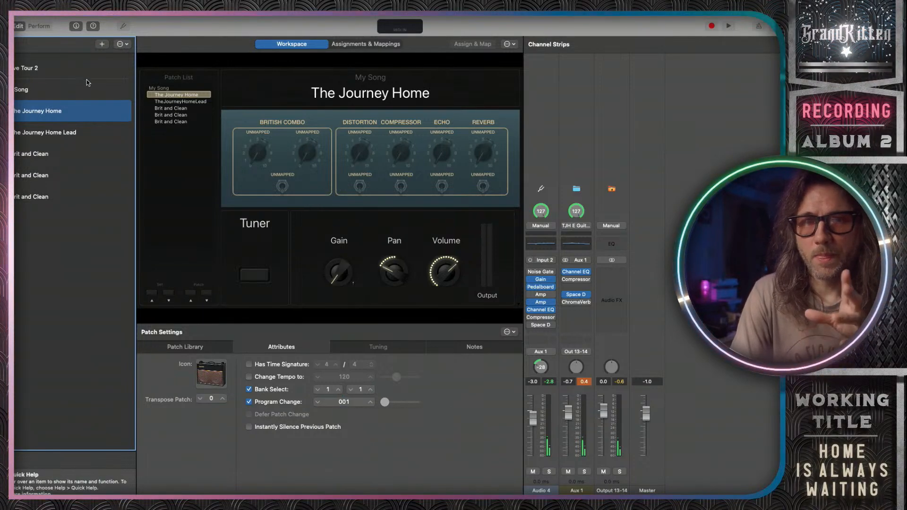
Open the concert's layout view and browse all controls in the Screen Controls Palette.
click(4, 26)
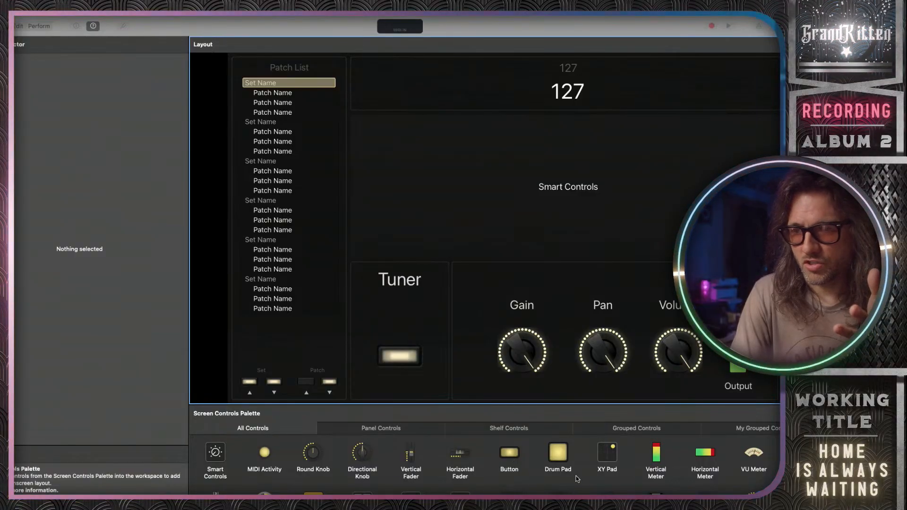
scroll(576, 479, down, 5)
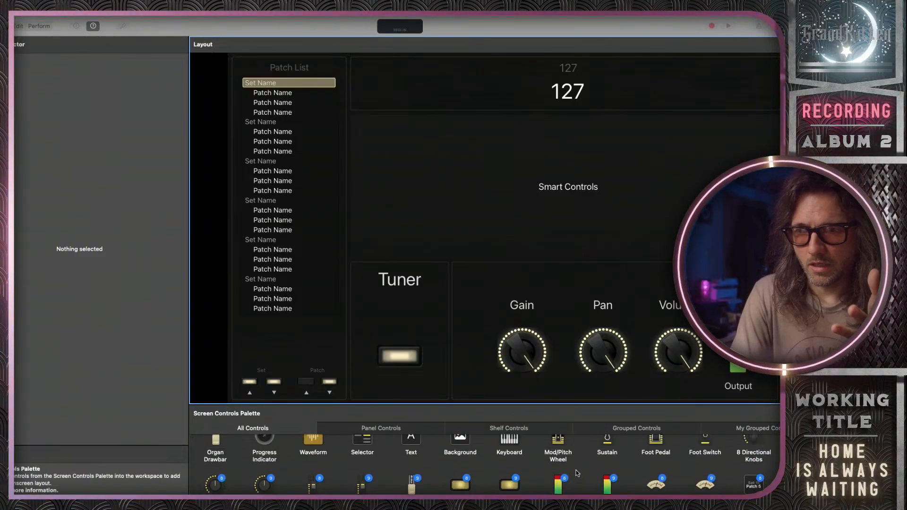
scroll(577, 473, down, 5)
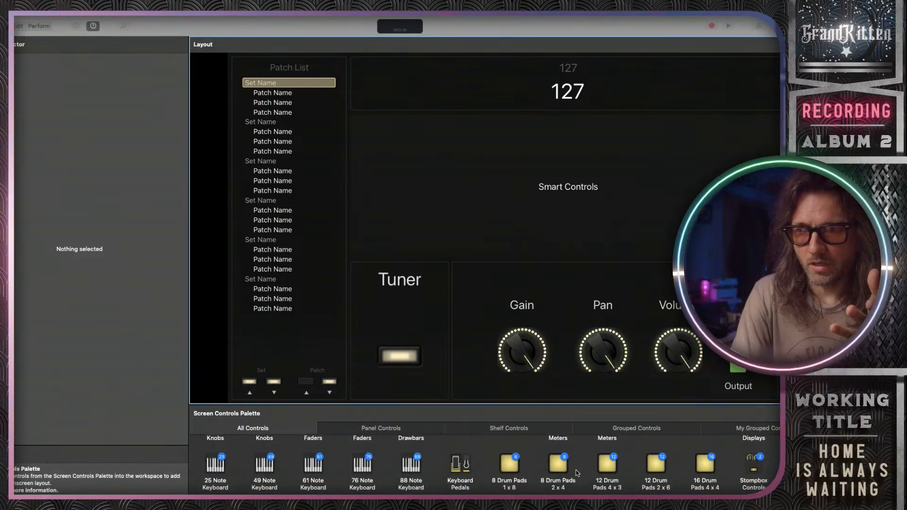
scroll(576, 473, down, 5)
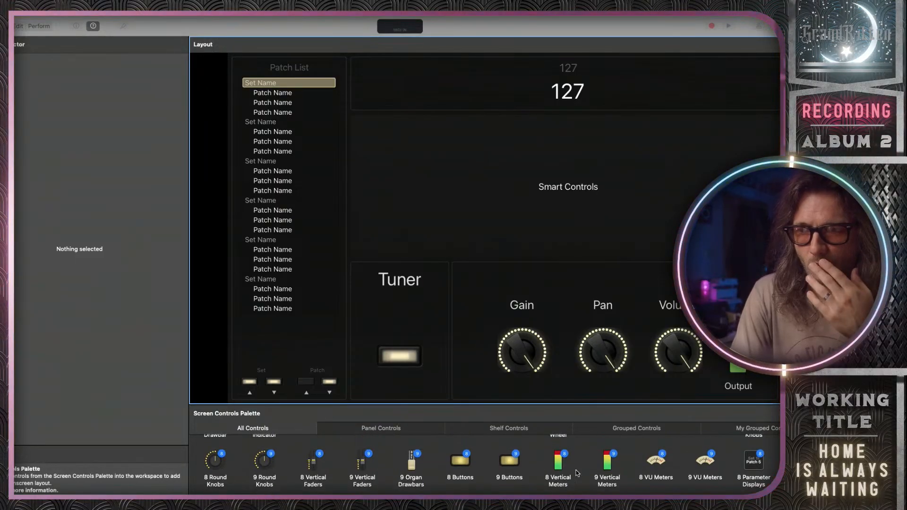
scroll(576, 473, down, 5)
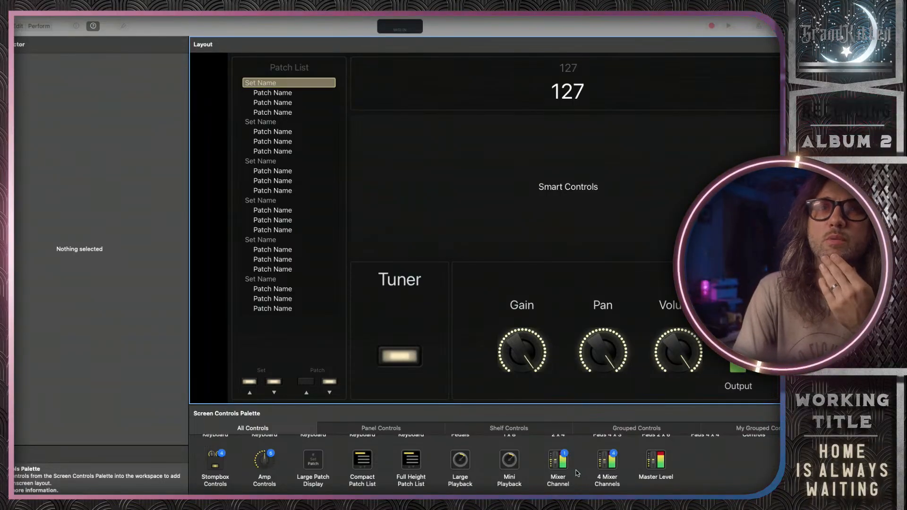
Place a Button control from the Screen Controls Palette in the layout, at the left end of the patch name display.
scroll(576, 473, up, 1)
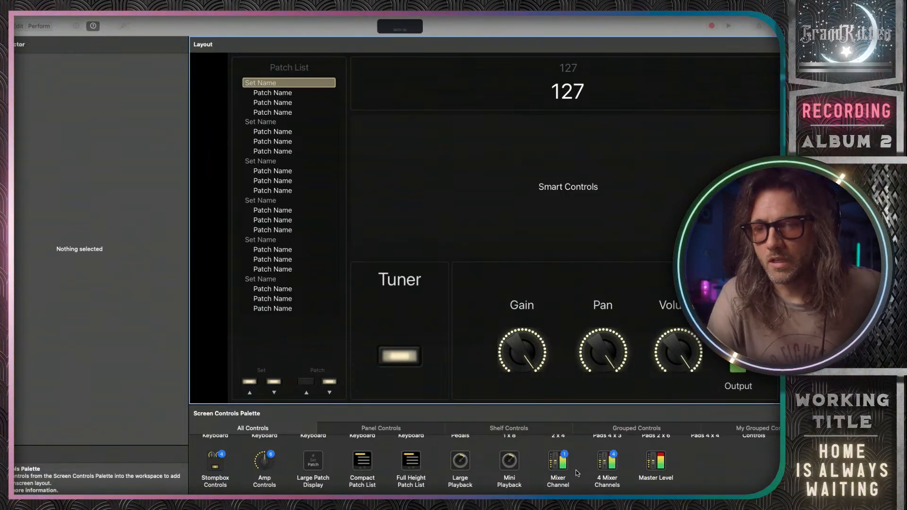
scroll(332, 467, up, 5)
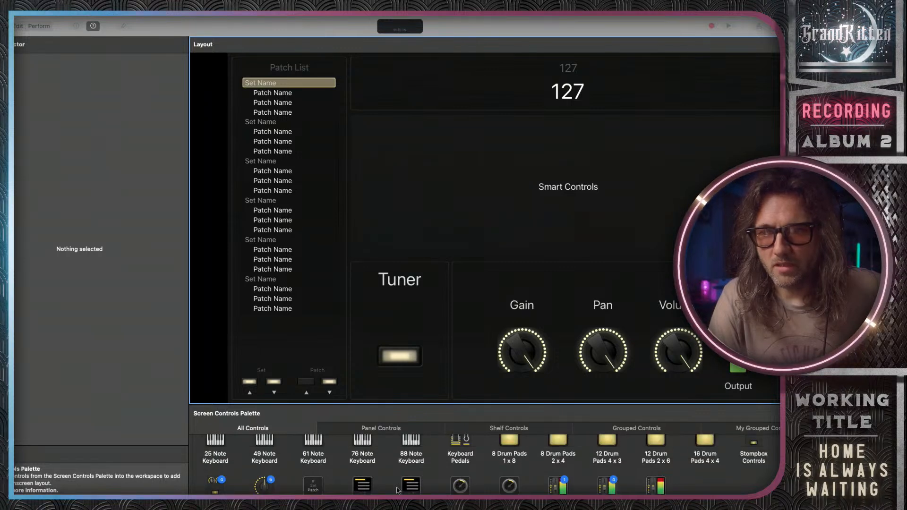
scroll(439, 451, up, 5)
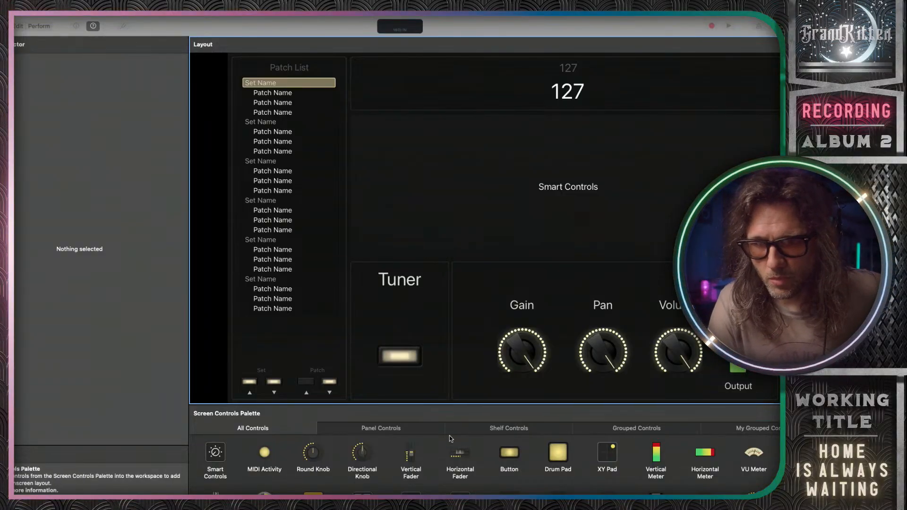
drag(501, 454, 399, 95)
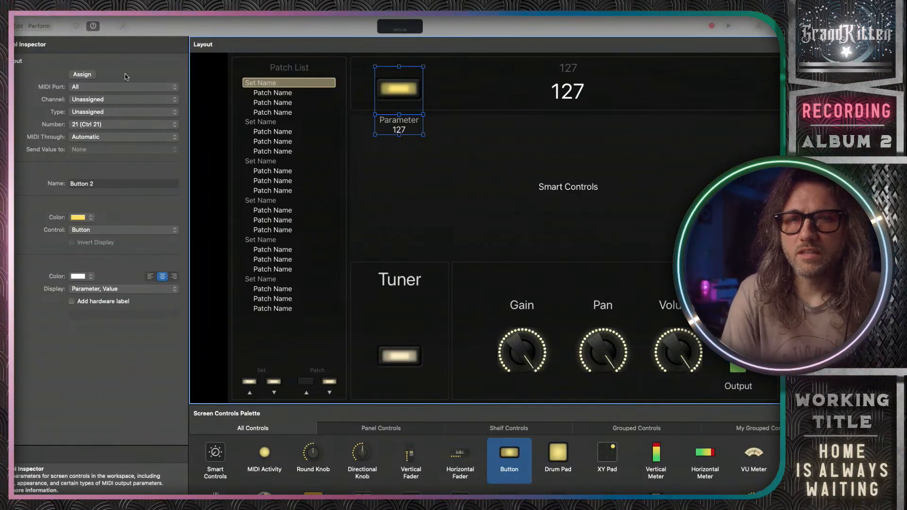
Set the new button's MIDI input port to Stage Traxx 4 and its channel to Channel 16.
click(97, 88)
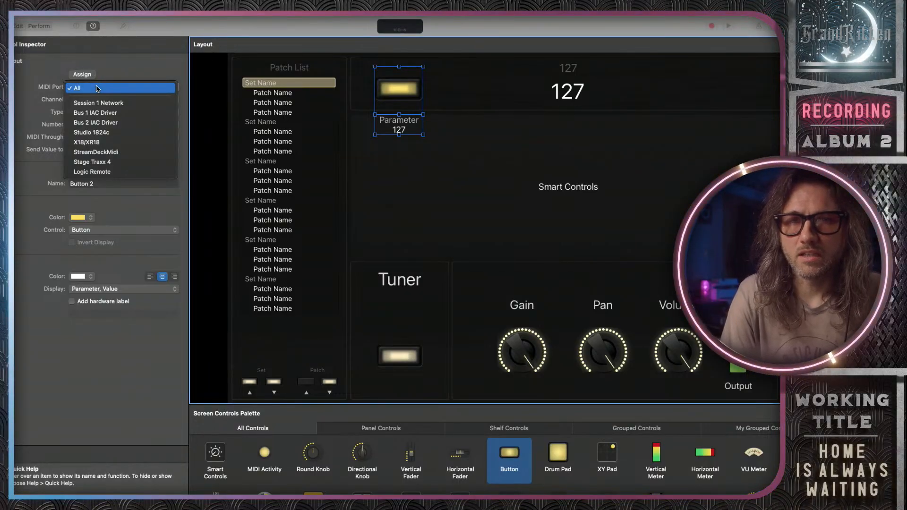
click(109, 161)
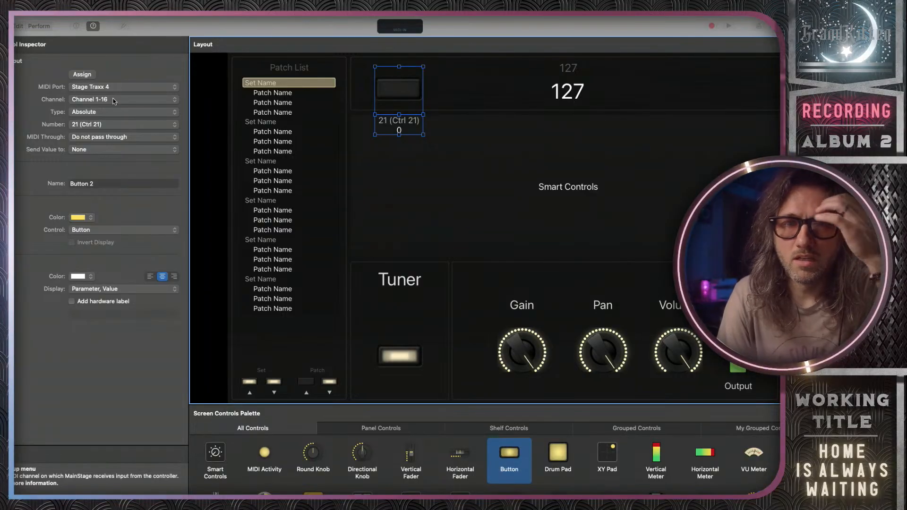
click(113, 100)
click(120, 260)
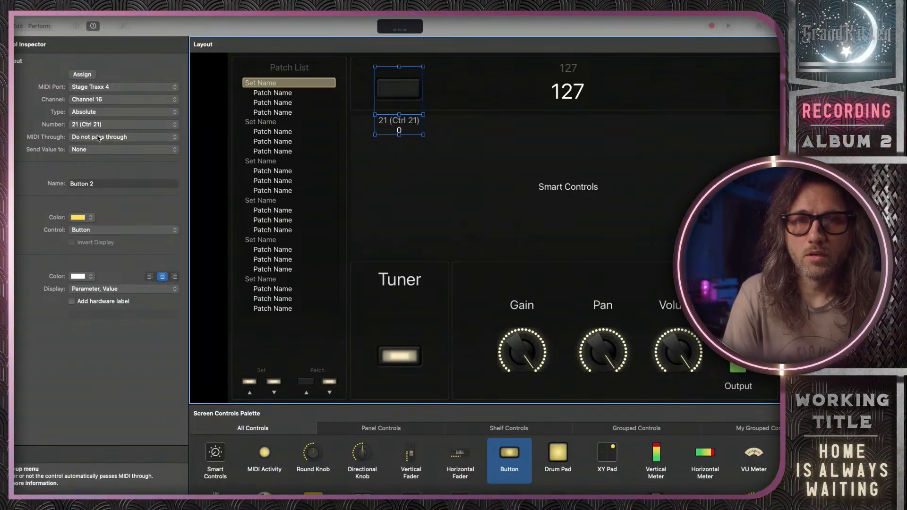
Check the new button's MIDI Through, Send Value to and controller Number options without changing them.
click(98, 138)
click(39, 138)
click(83, 149)
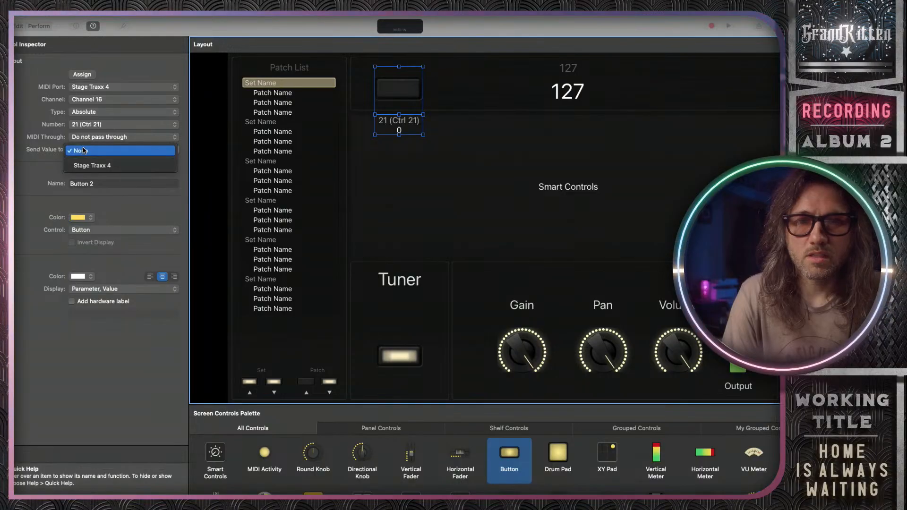
click(83, 150)
click(84, 127)
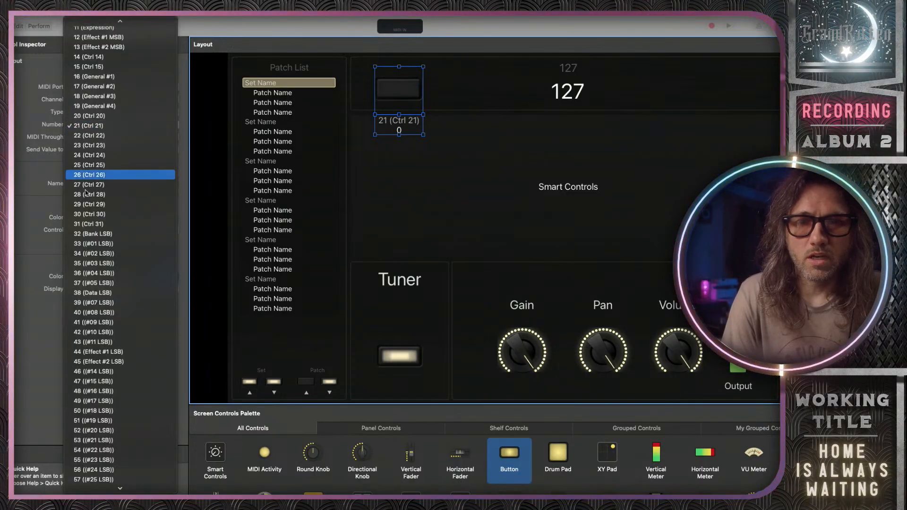
scroll(85, 193, down, 15)
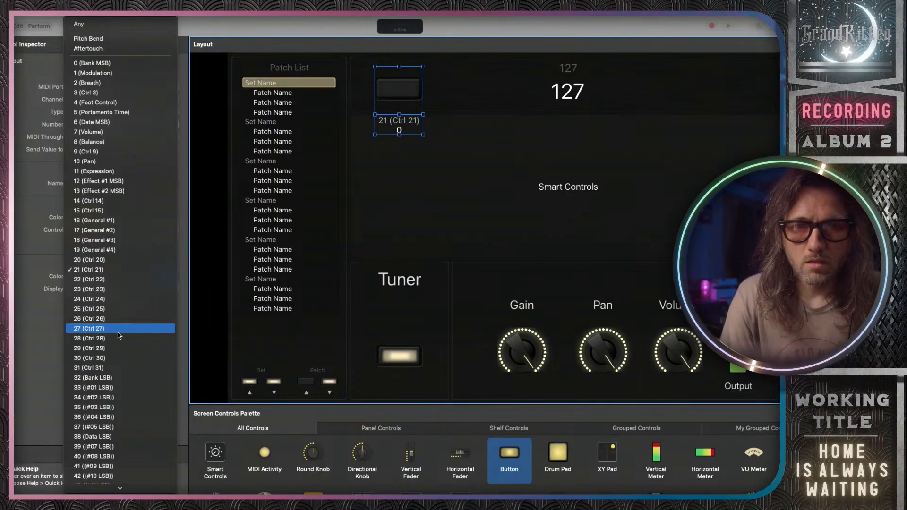
click(352, 65)
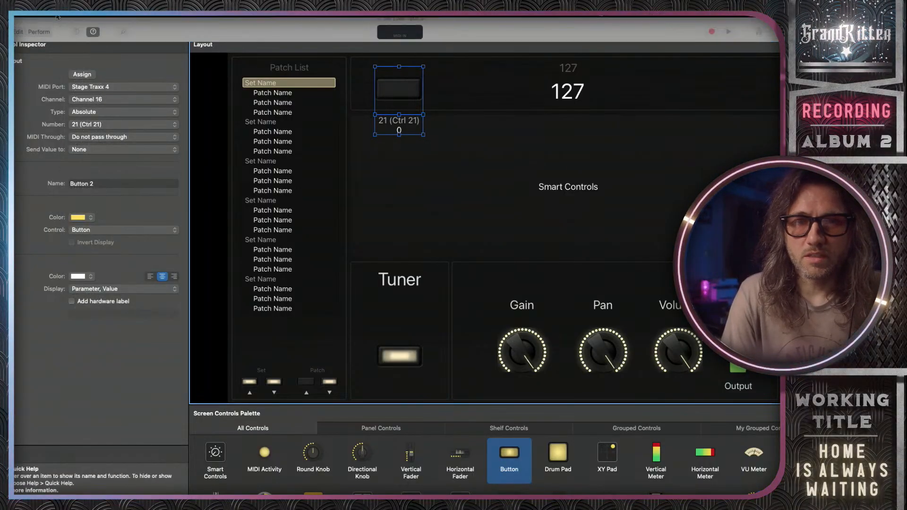
Return to the edit workspace, select the GK Live Tour 2 concert, and select the patch name display.
click(18, 46)
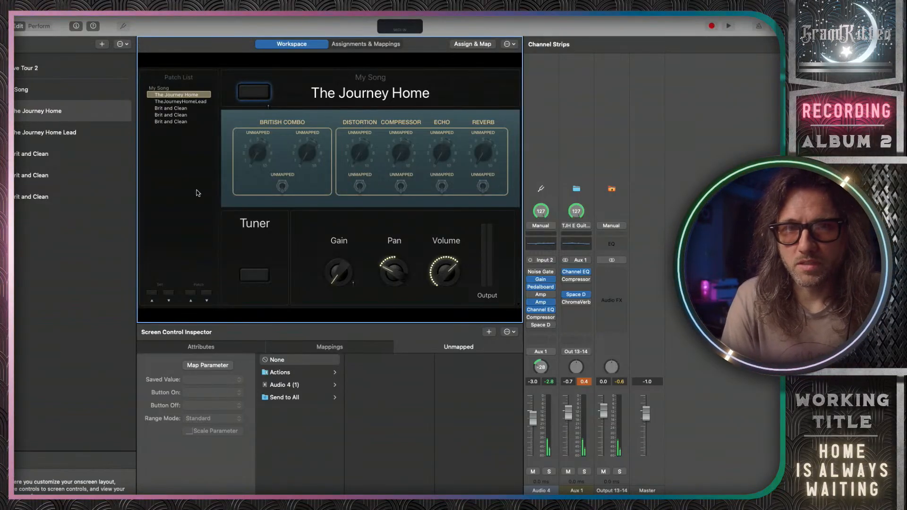
click(36, 71)
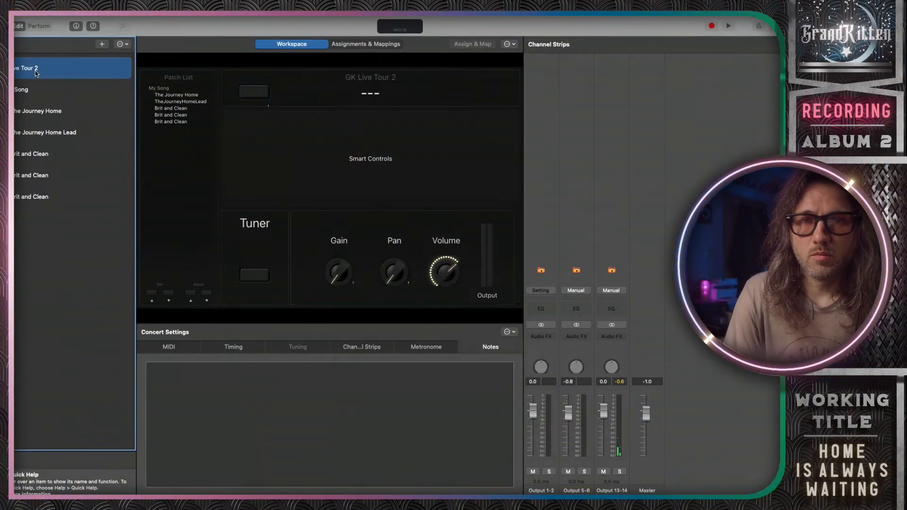
click(263, 94)
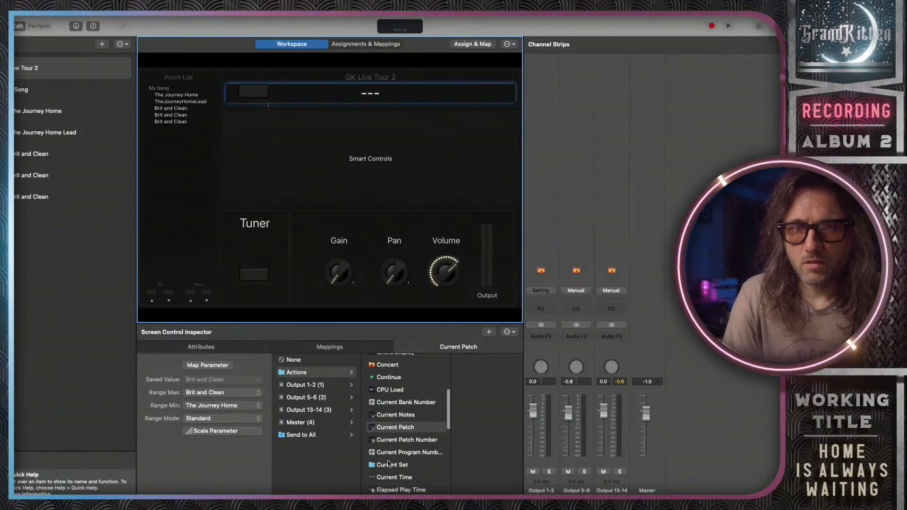
Try mapping the patch name display to the Current Patch Number action and to Jump to Patch.
scroll(389, 459, up, 1)
scroll(406, 451, down, 1)
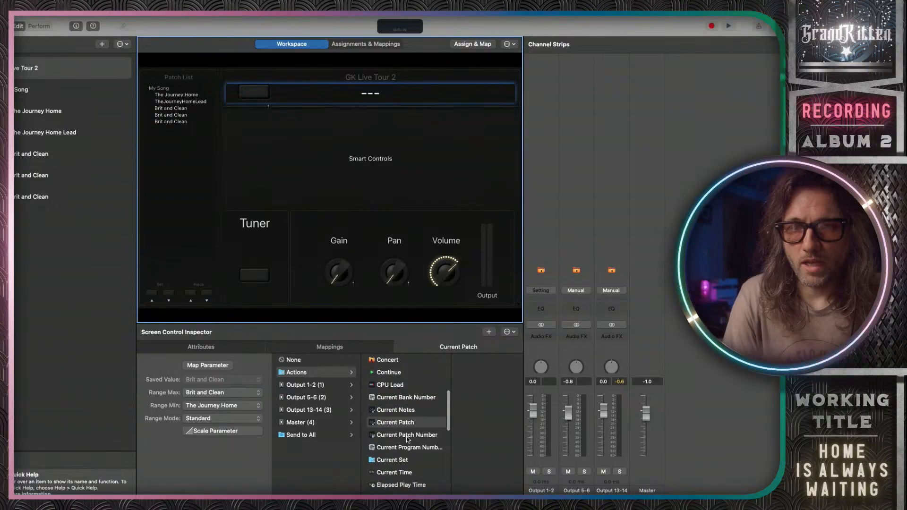
click(409, 439)
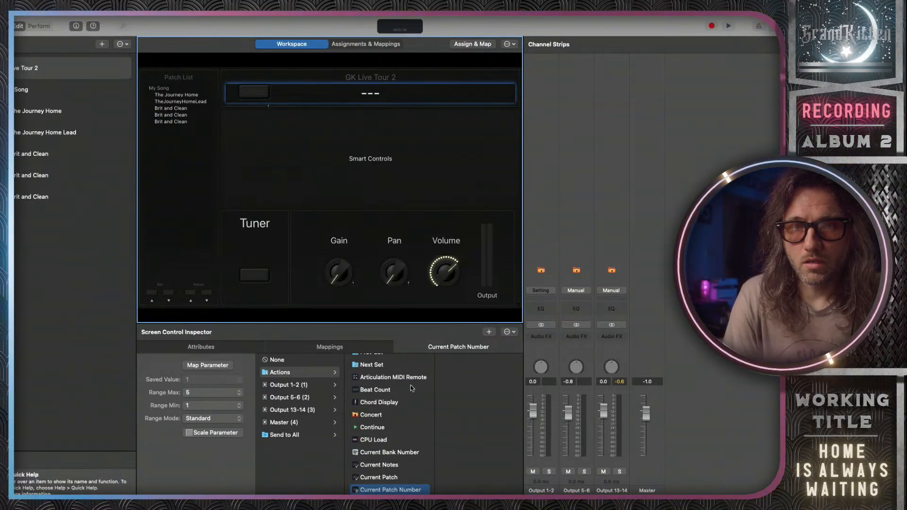
scroll(399, 439, down, 4)
scroll(398, 439, up, 6)
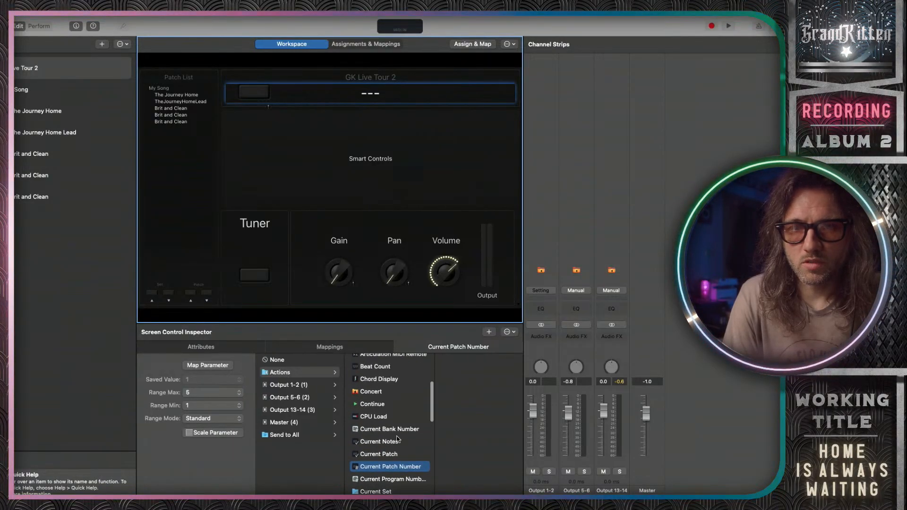
scroll(397, 439, up, 4)
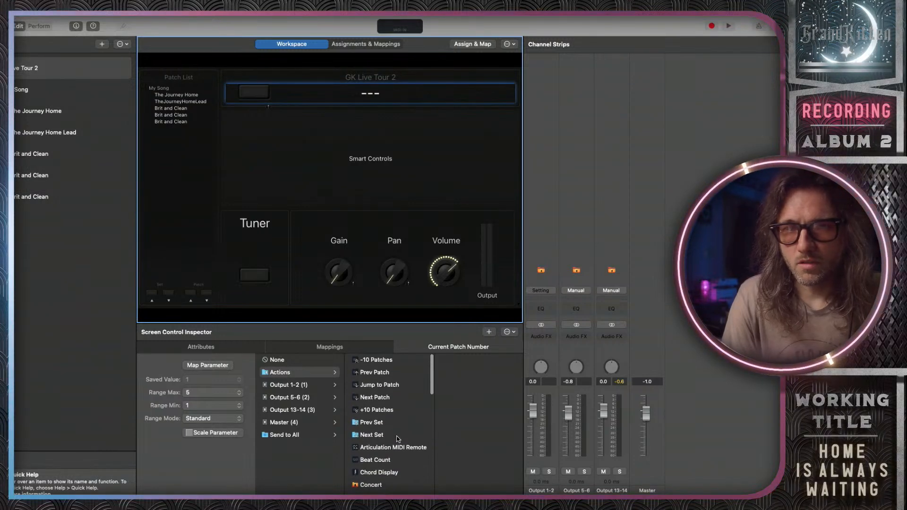
click(392, 386)
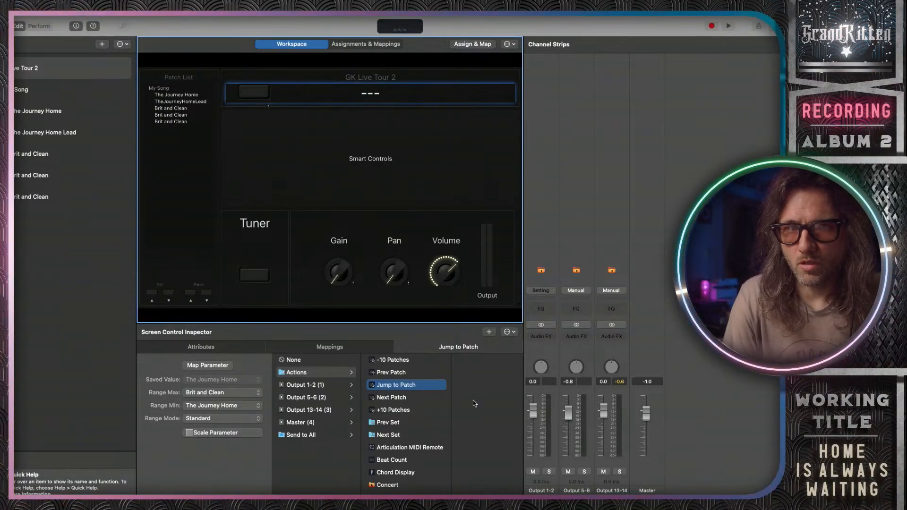
Try mapping the patch name display to the Prev Set action.
scroll(416, 397, down, 2)
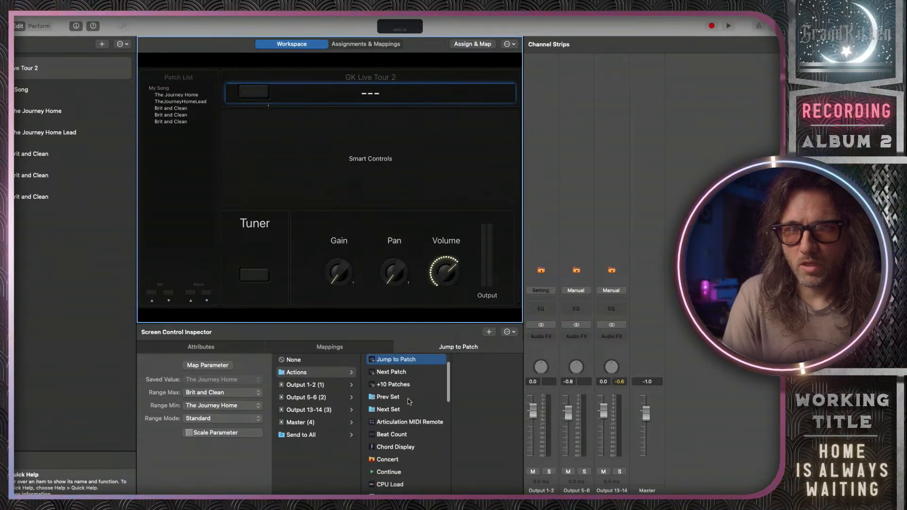
click(402, 410)
click(399, 422)
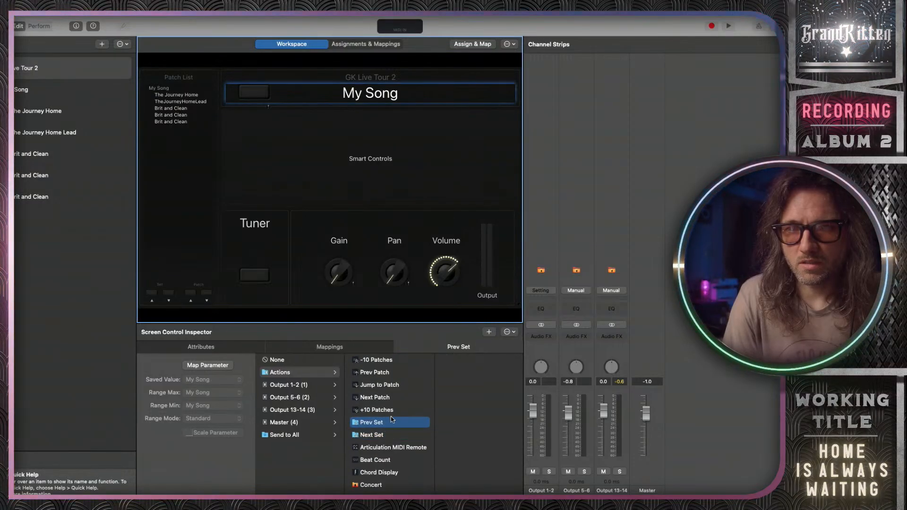
Look through the whole list of mappable actions for one suited to program changes.
scroll(399, 407, down, 3)
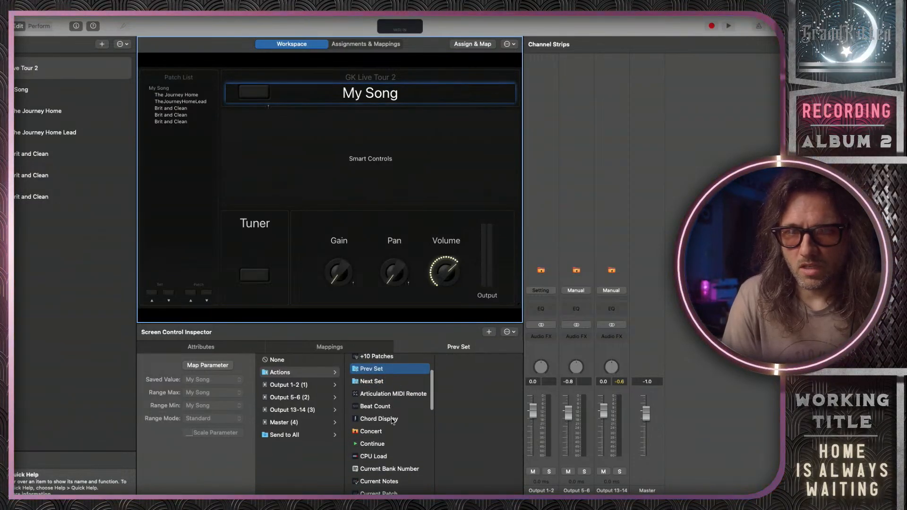
scroll(392, 421, down, 2)
scroll(387, 412, down, 2)
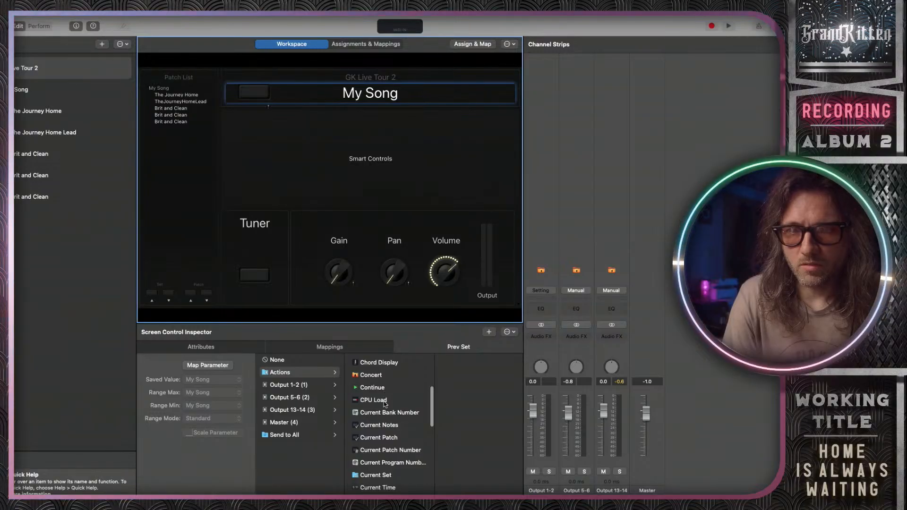
scroll(387, 402, down, 3)
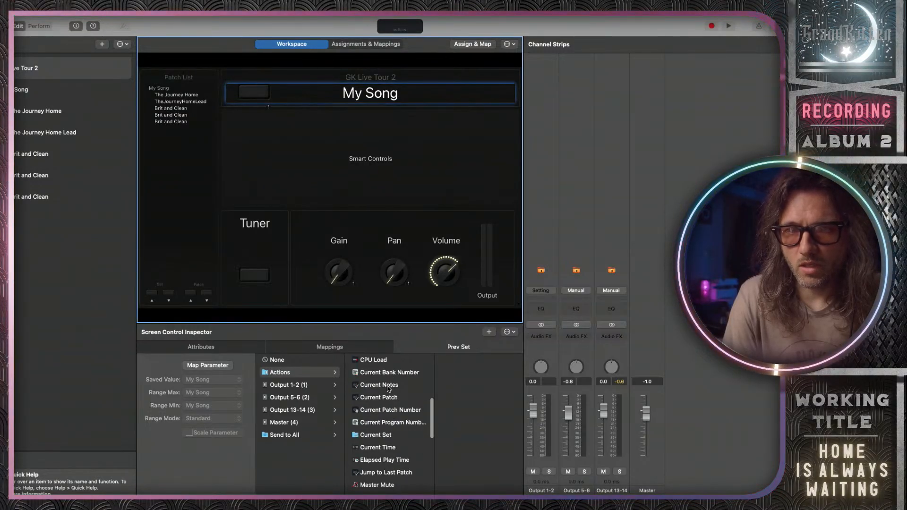
scroll(390, 395, down, 2)
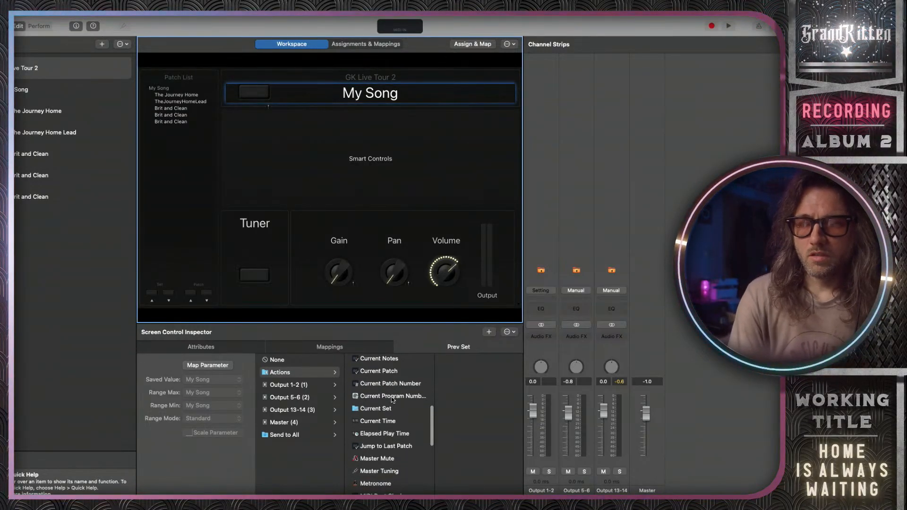
scroll(393, 414, down, 6)
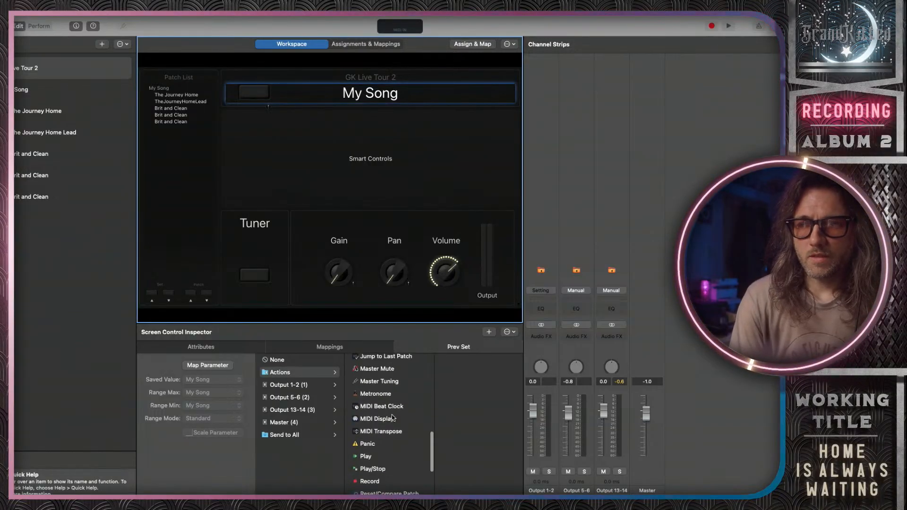
scroll(392, 435, down, 2)
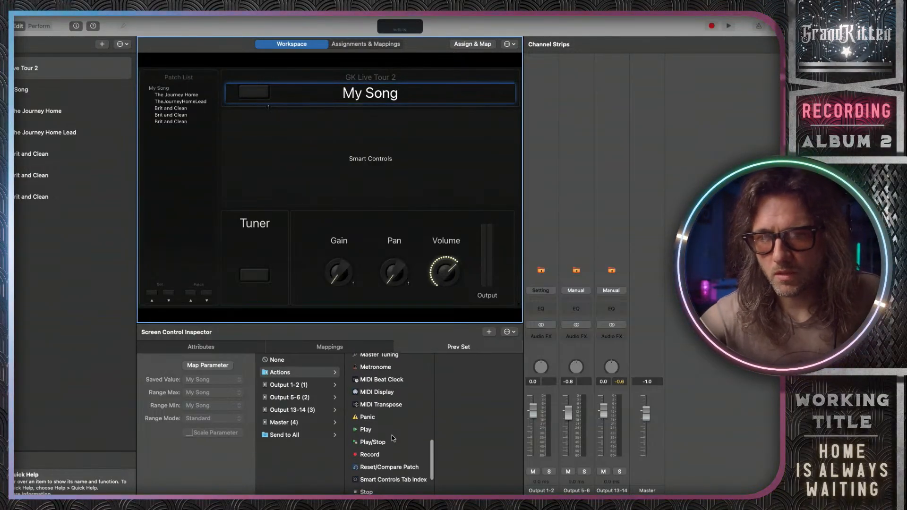
scroll(392, 436, down, 3)
scroll(393, 435, up, 6)
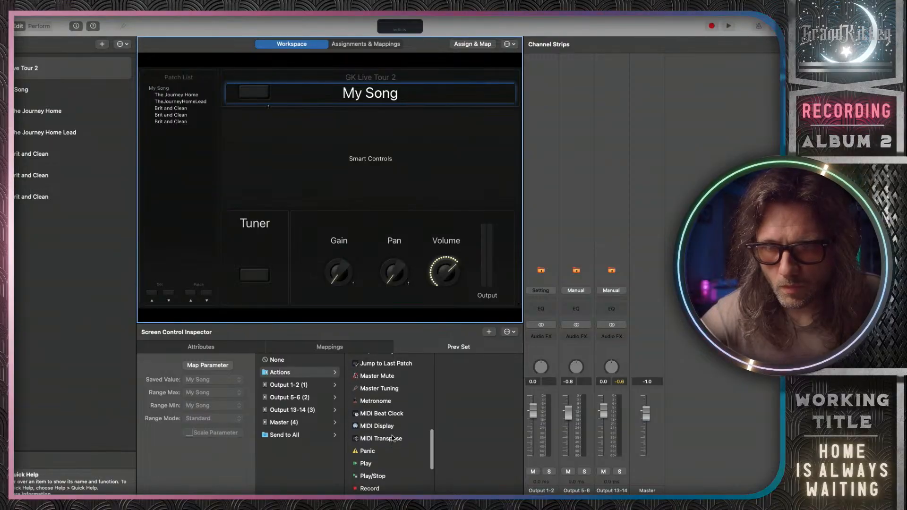
scroll(392, 435, up, 1)
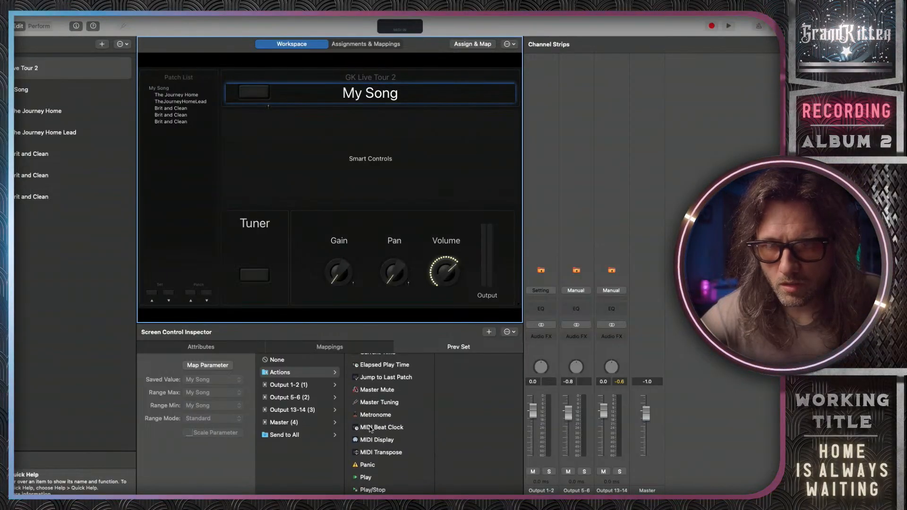
scroll(371, 429, up, 7)
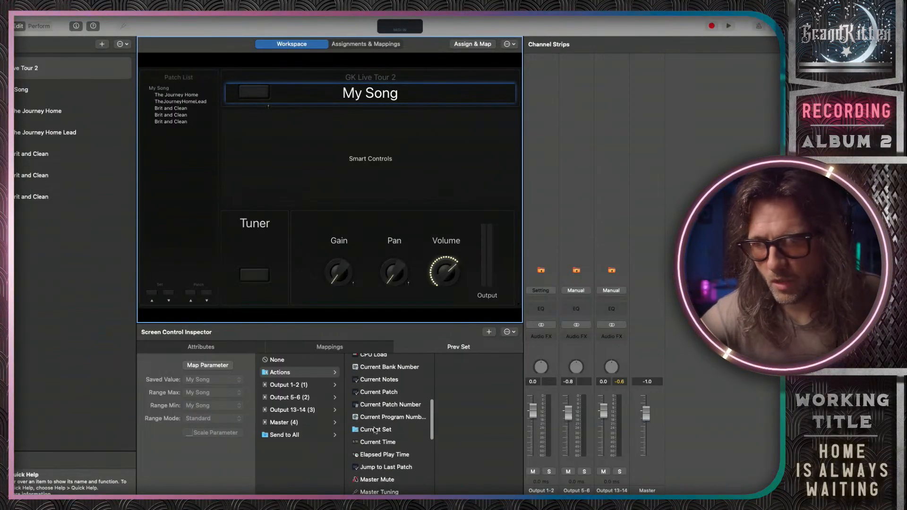
scroll(387, 428, up, 5)
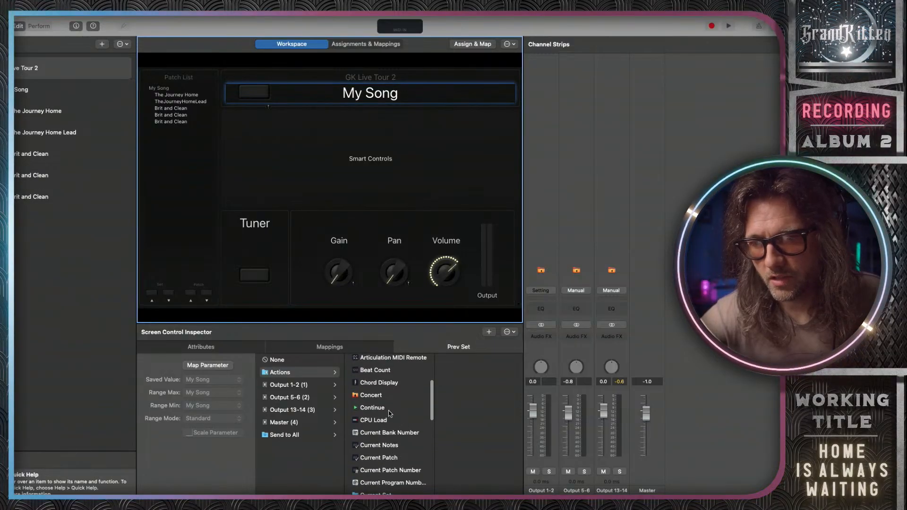
scroll(389, 407, up, 4)
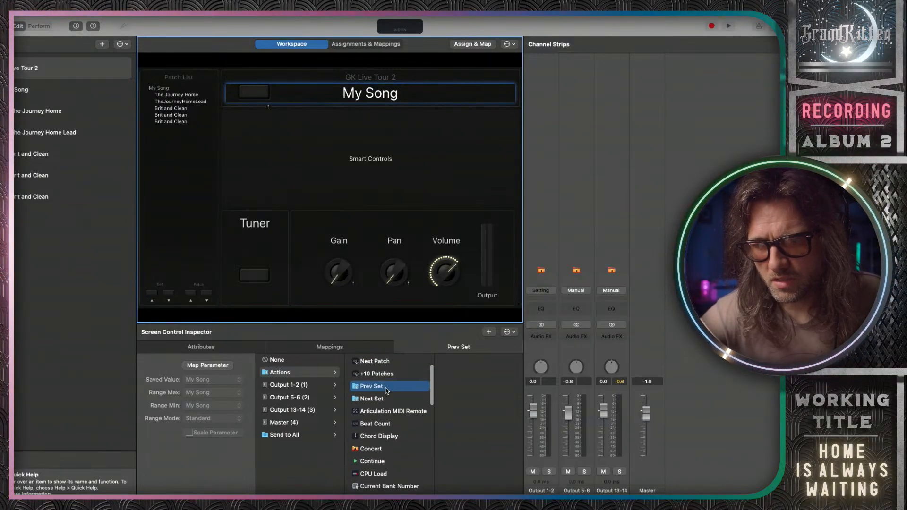
Map the patch name display to the Jump to Patch action.
scroll(387, 392, up, 3)
click(389, 387)
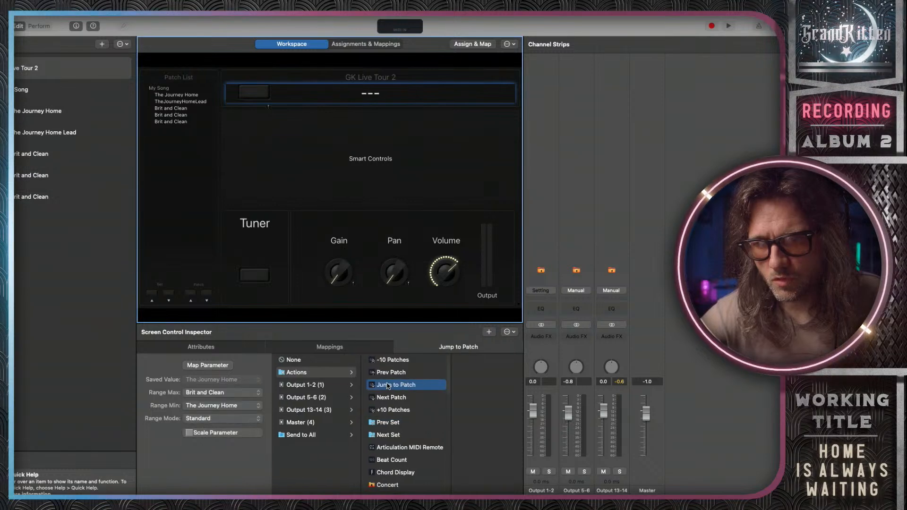
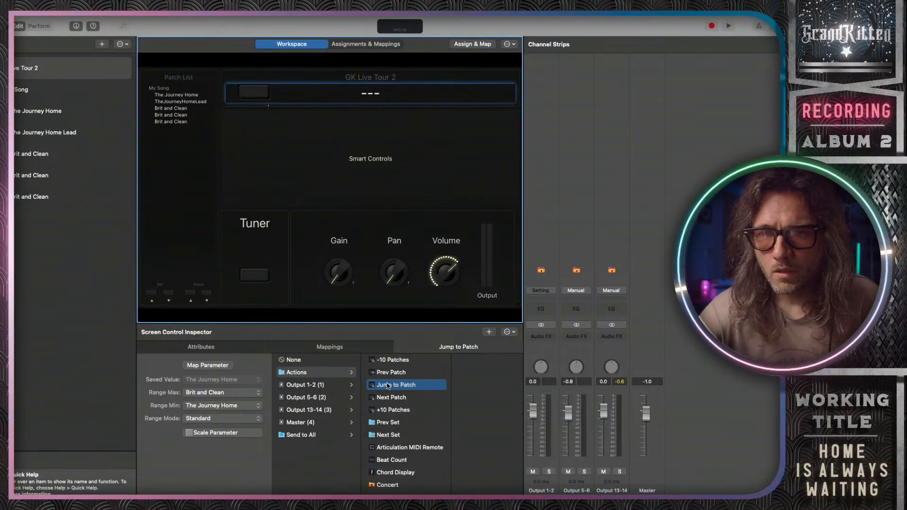
scroll(401, 423, down, 2)
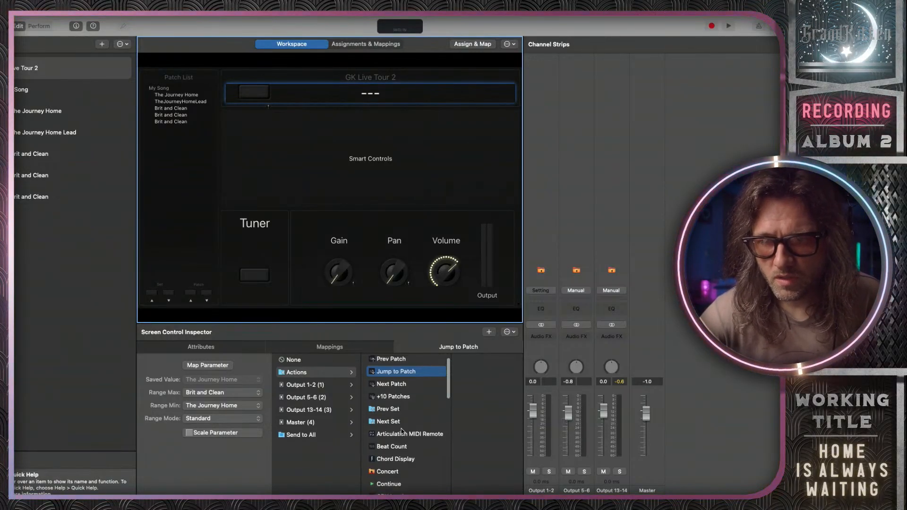
Check the list of mappable actions and the patches available as range maximum for the patch name display's Jump to Patch mapping.
scroll(414, 433, down, 2)
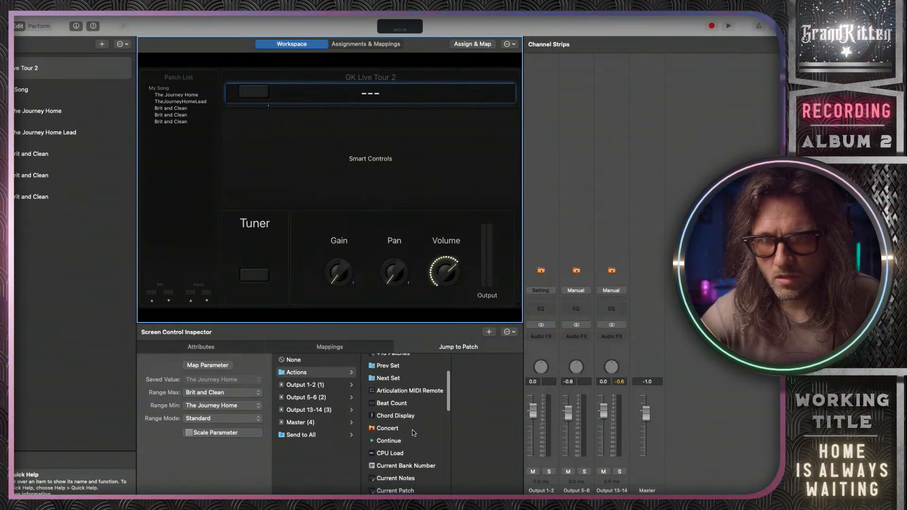
scroll(412, 401, up, 4)
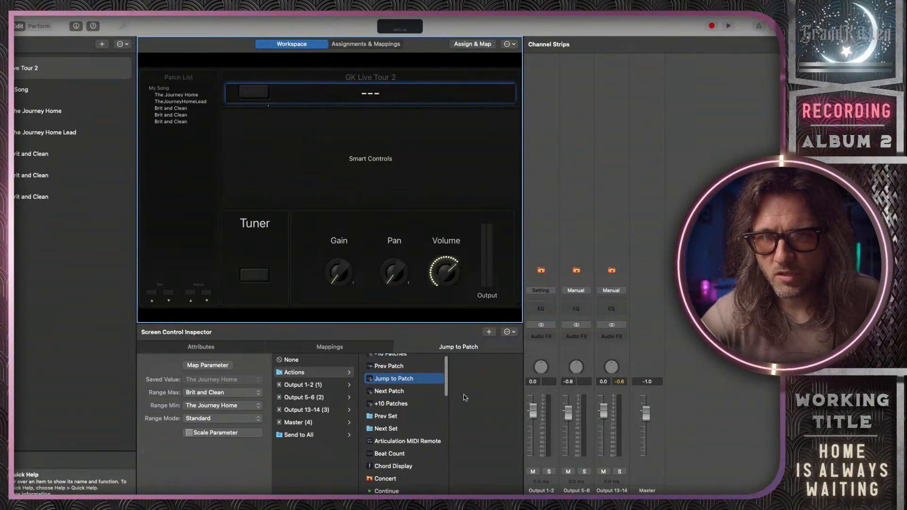
click(221, 395)
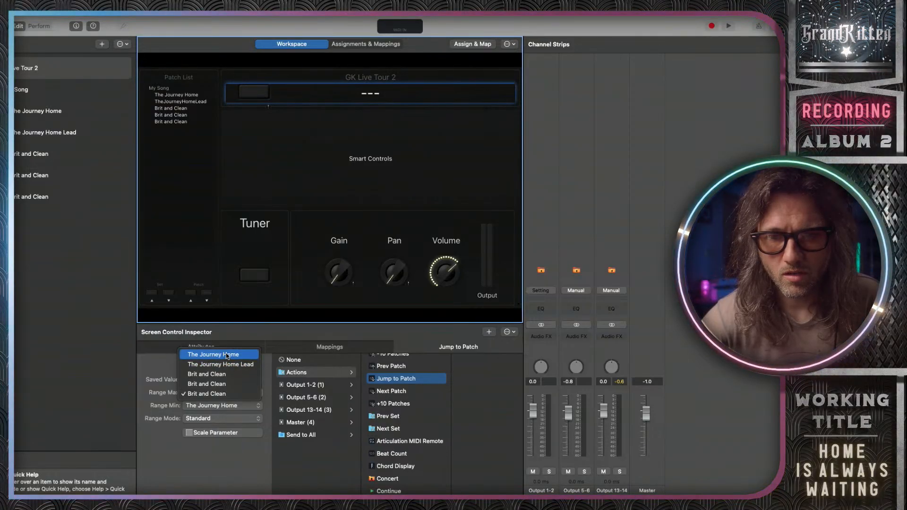
click(163, 403)
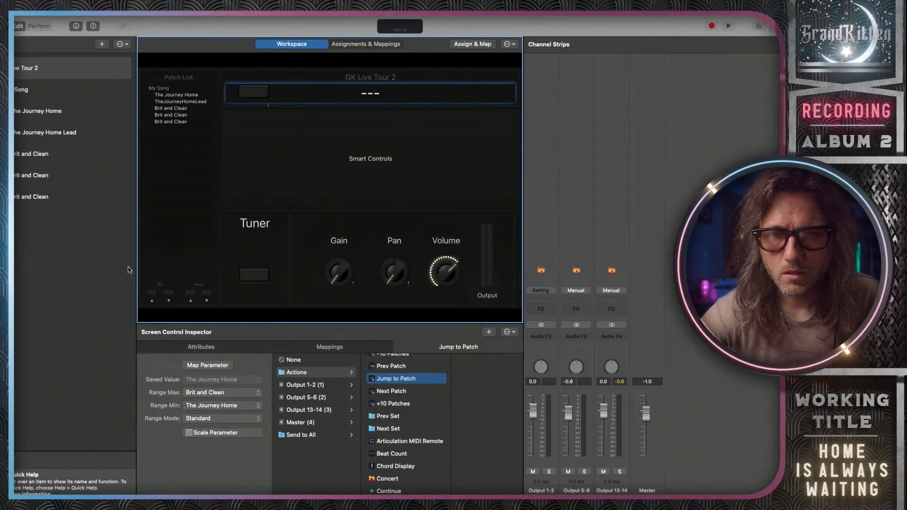
scroll(424, 417, up, 1)
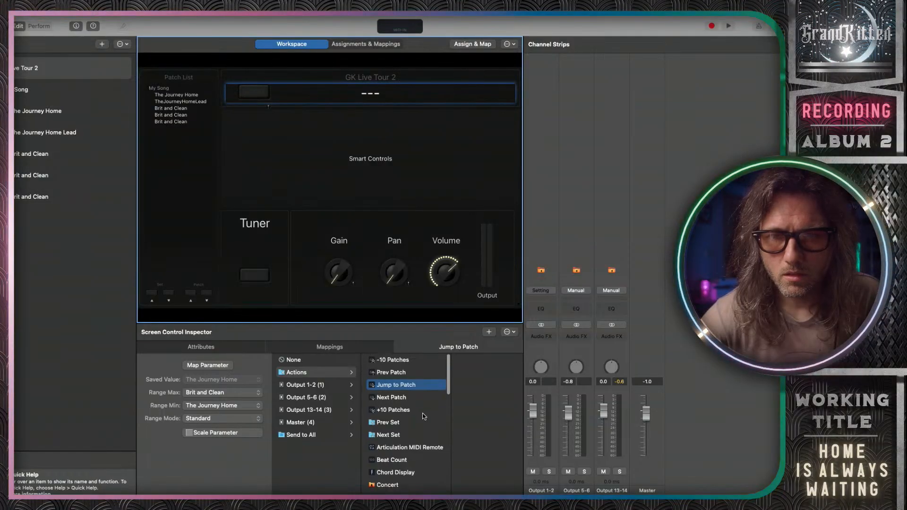
click(266, 113)
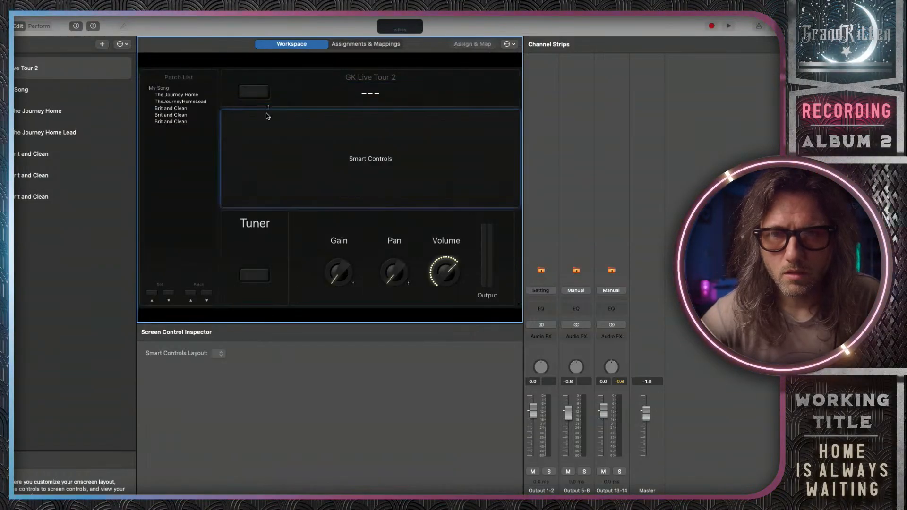
click(263, 94)
key(Down)
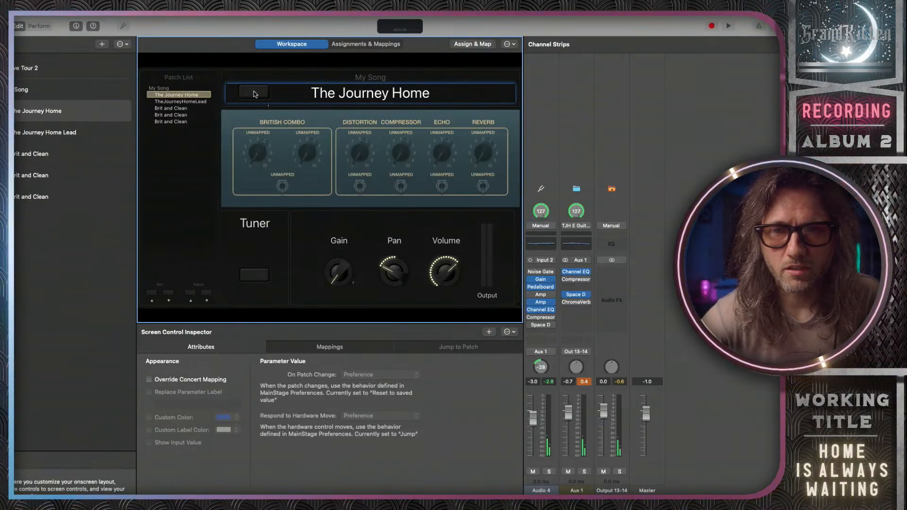
click(268, 77)
click(265, 94)
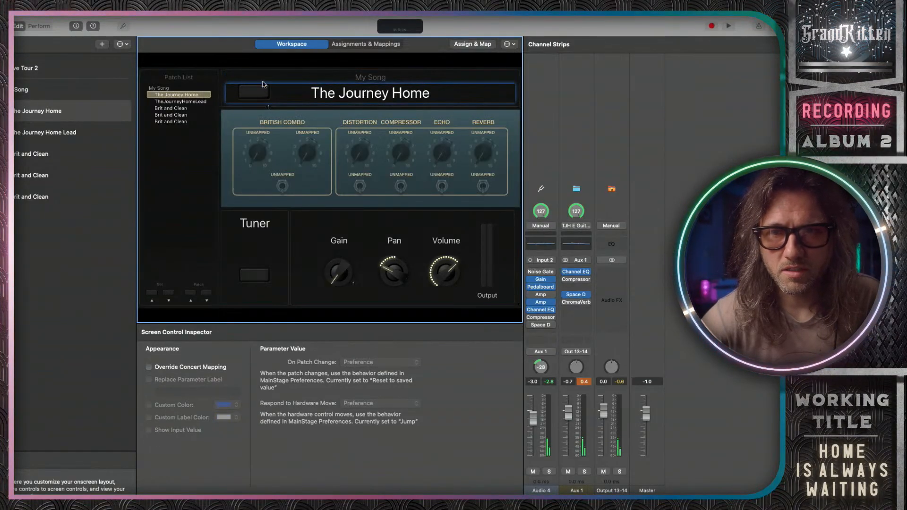
click(263, 93)
click(280, 96)
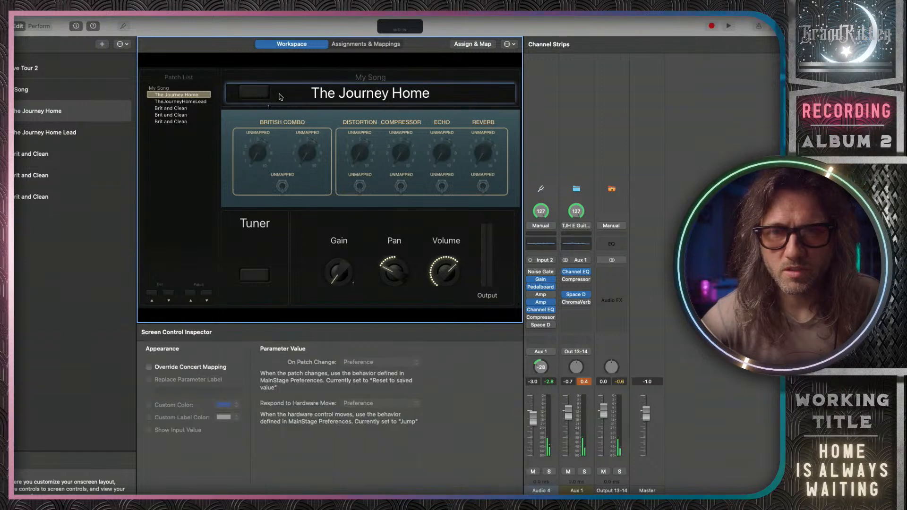
click(254, 87)
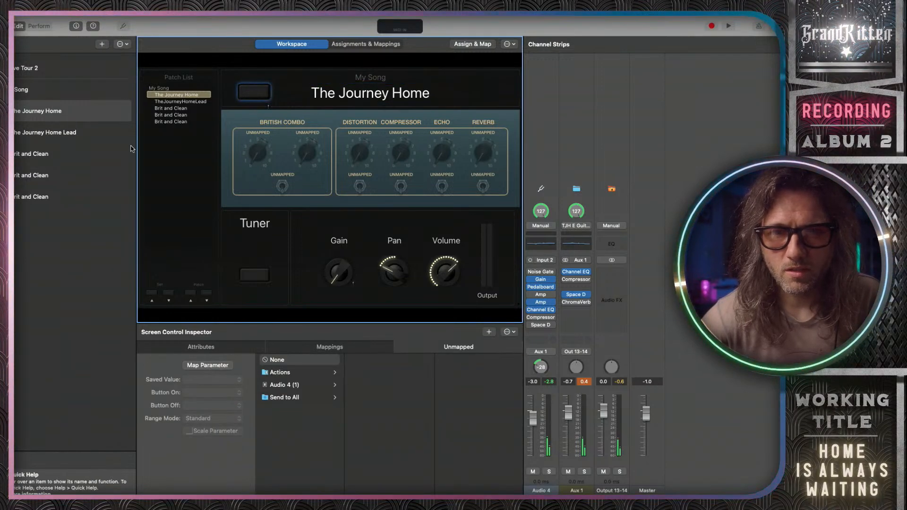
At concert level, map the button beside the patch name display to the Jump to Patch action and check its range mode options.
click(46, 68)
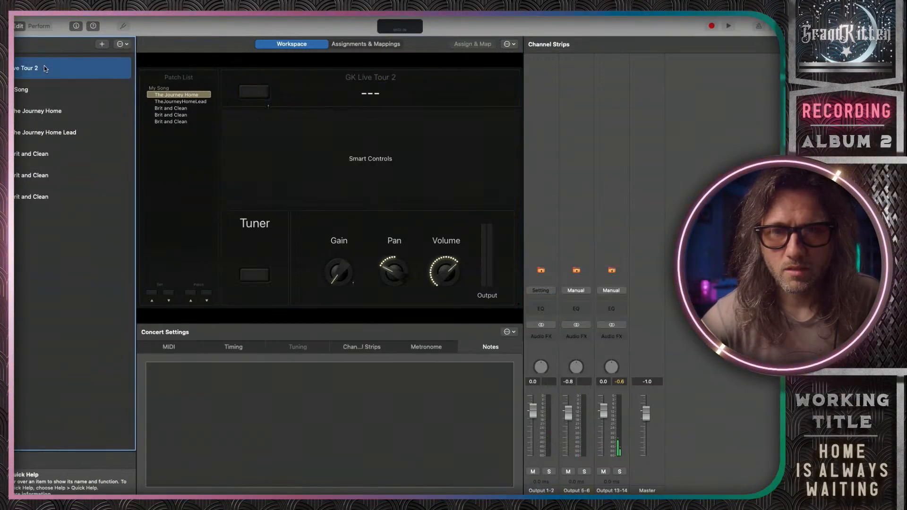
click(251, 90)
click(252, 85)
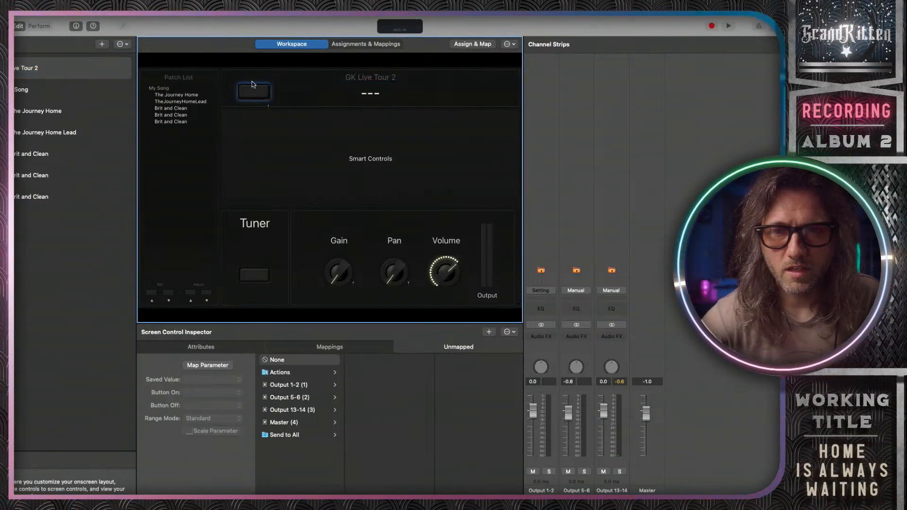
click(297, 372)
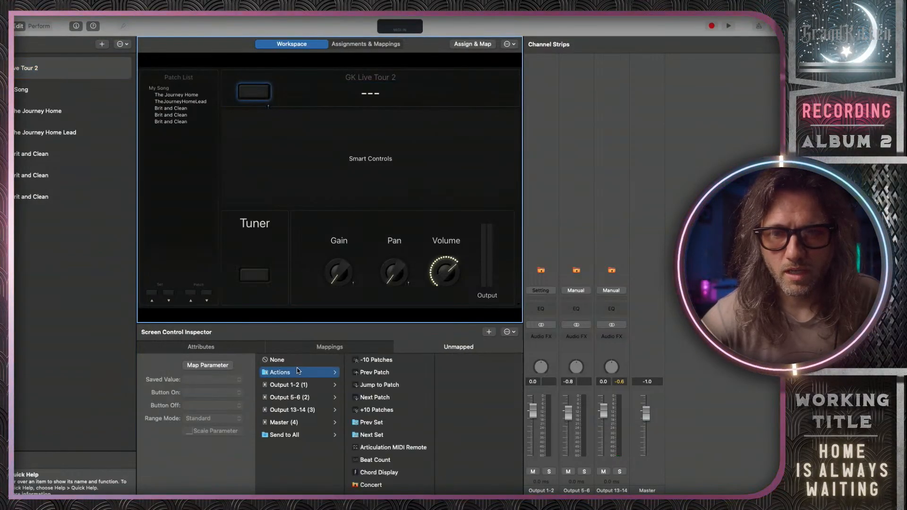
click(376, 385)
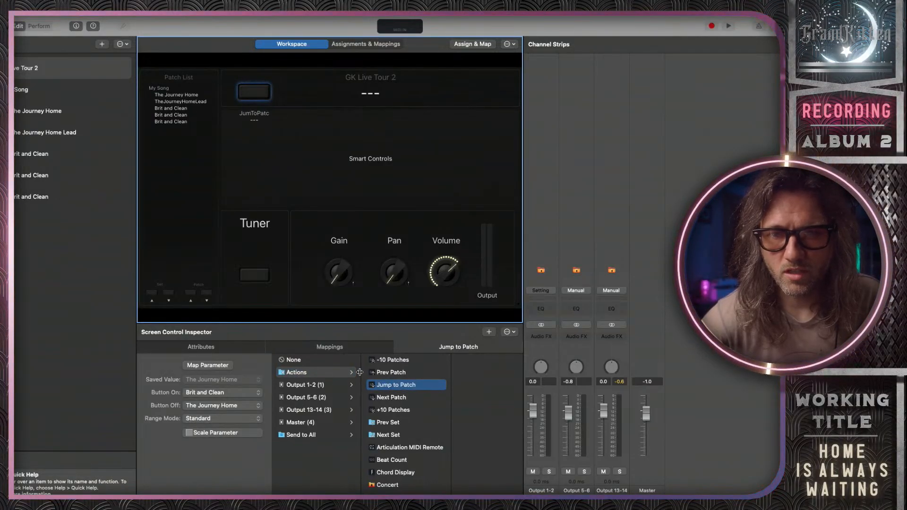
click(389, 374)
click(391, 386)
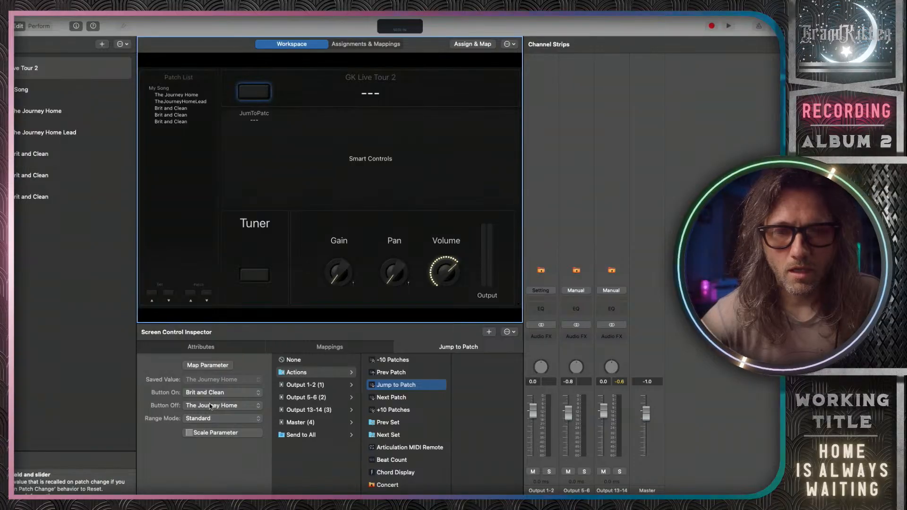
click(209, 420)
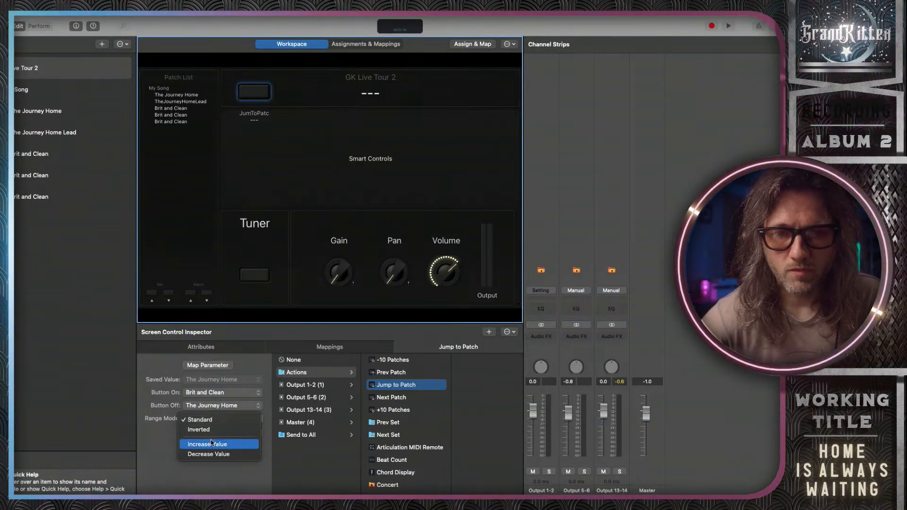
click(165, 435)
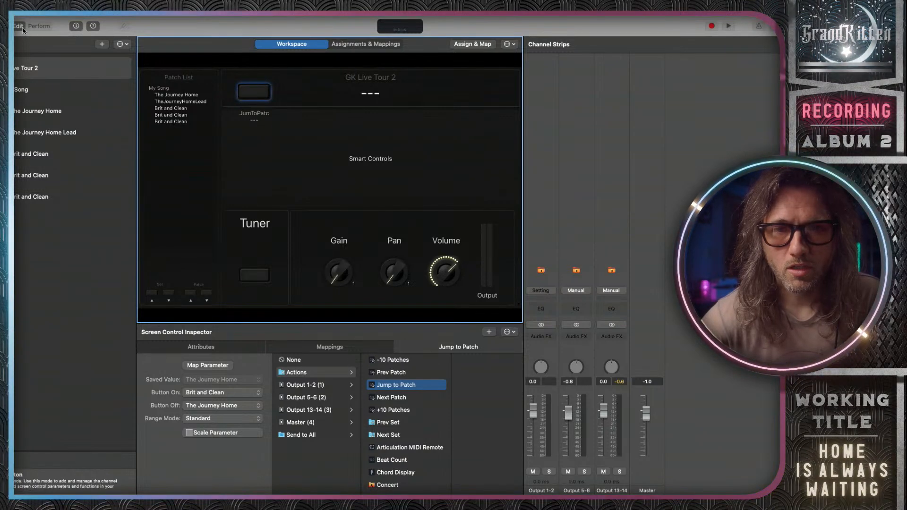
Try adding a drum pad to the layout beside the upper button and mapping it to the Jump to Patch action.
click(4, 27)
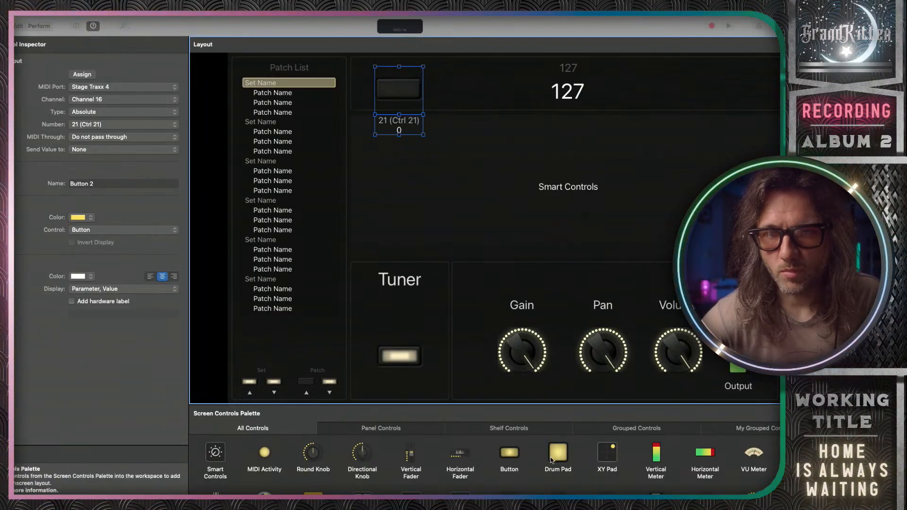
drag(551, 459, 456, 98)
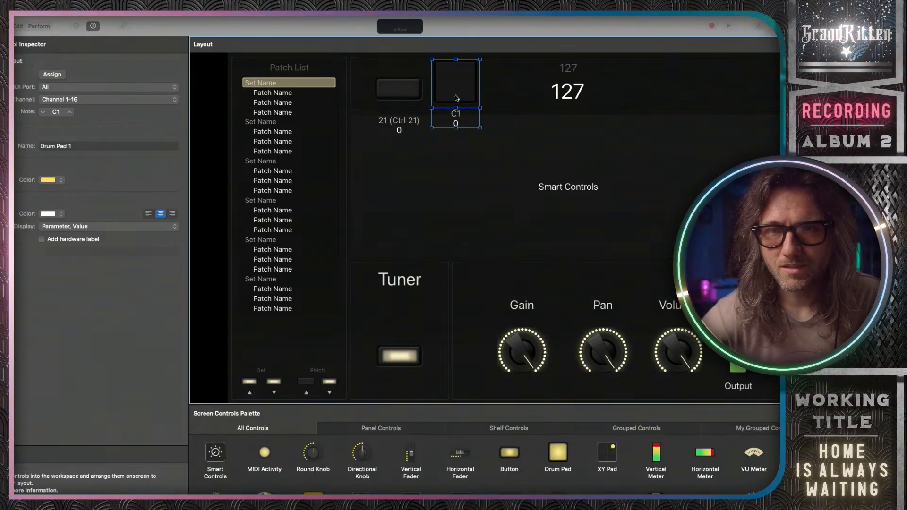
click(501, 98)
click(461, 71)
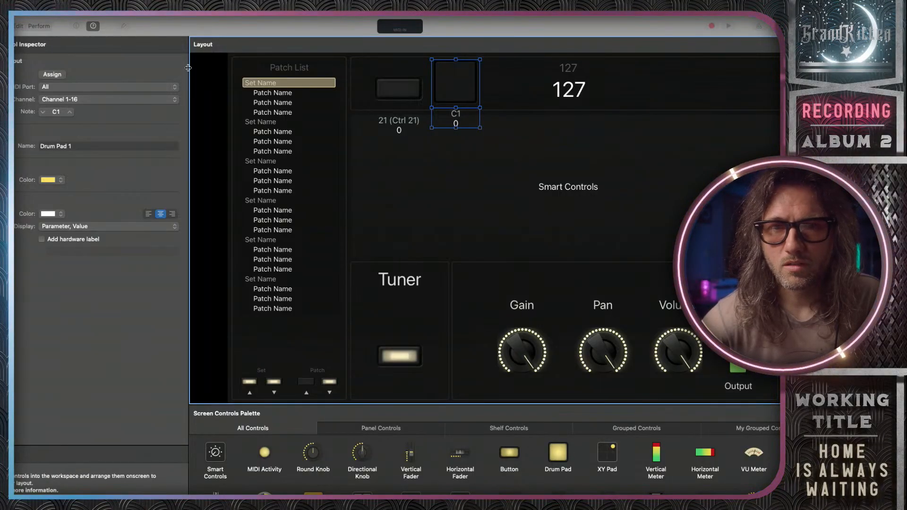
key(super+2)
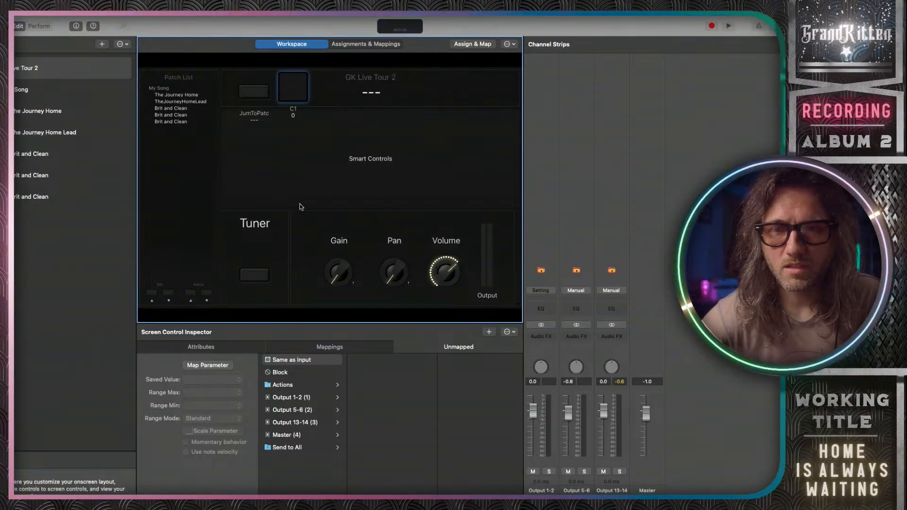
click(294, 386)
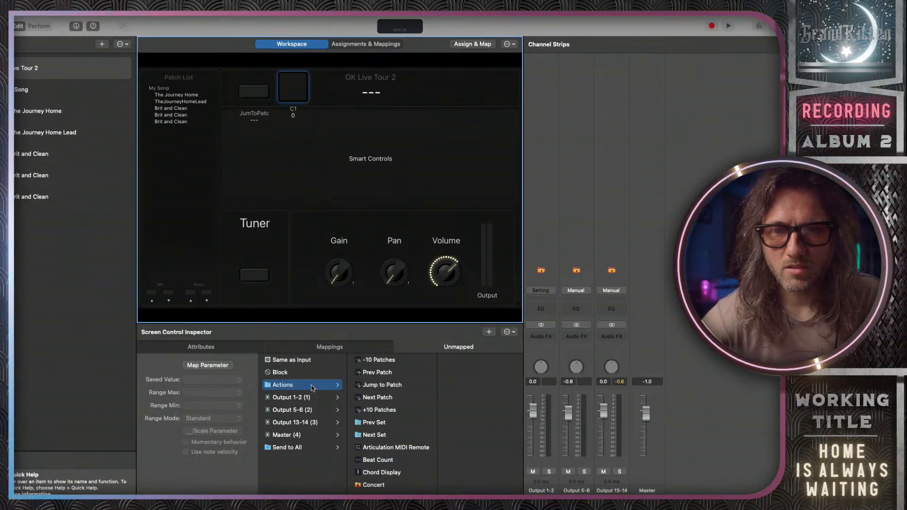
click(400, 388)
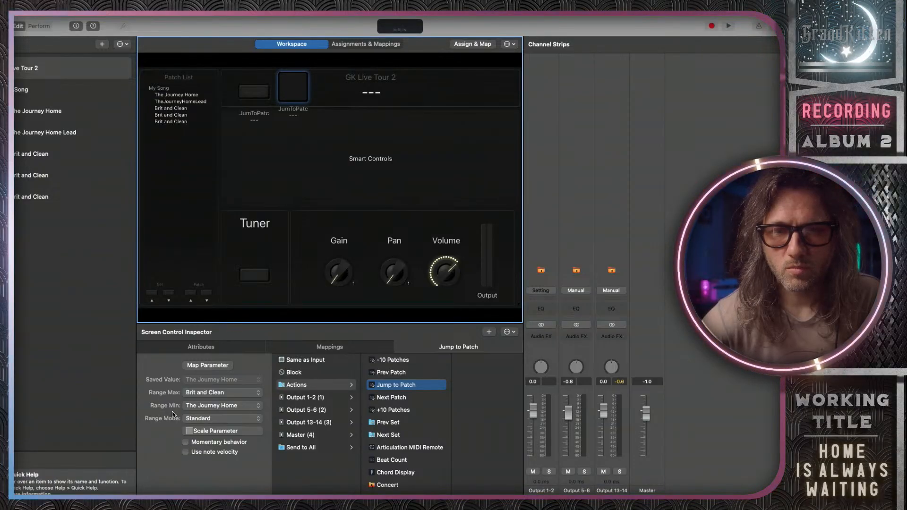
Set the upper button's Button On value to the patch The Journey Home.
click(254, 92)
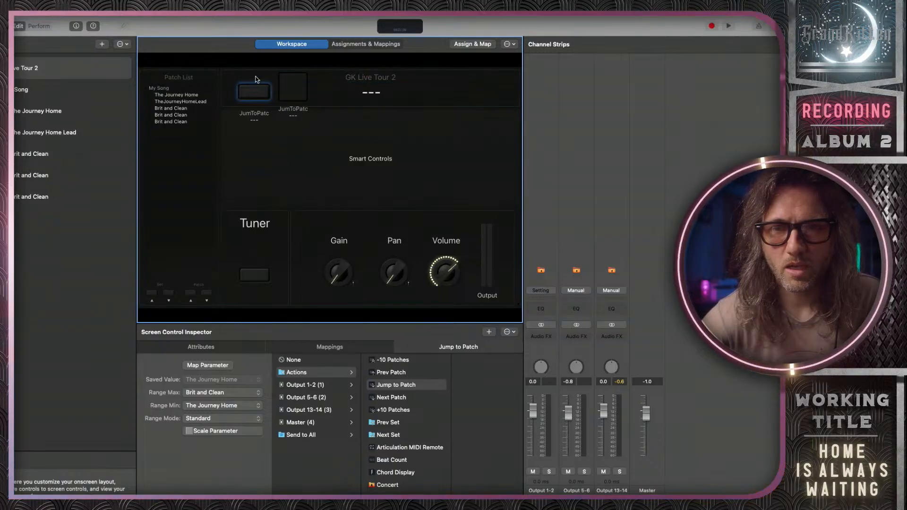
click(219, 394)
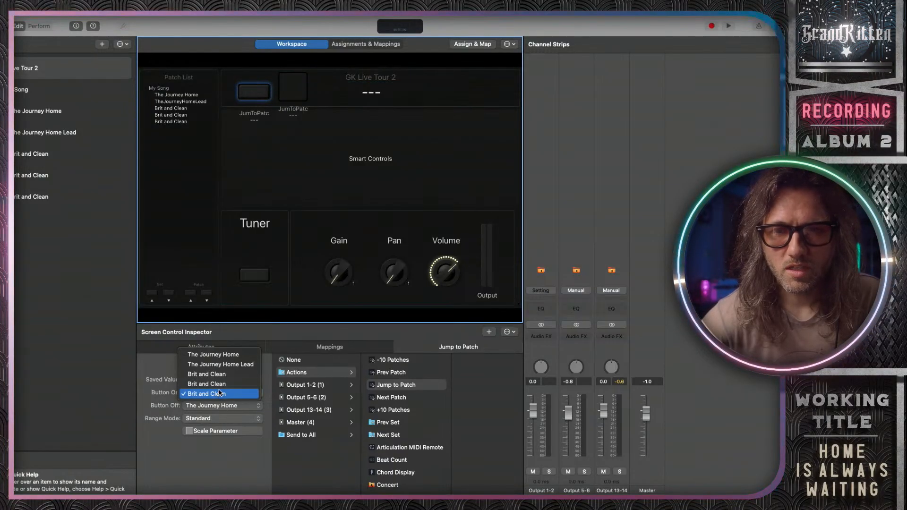
click(217, 355)
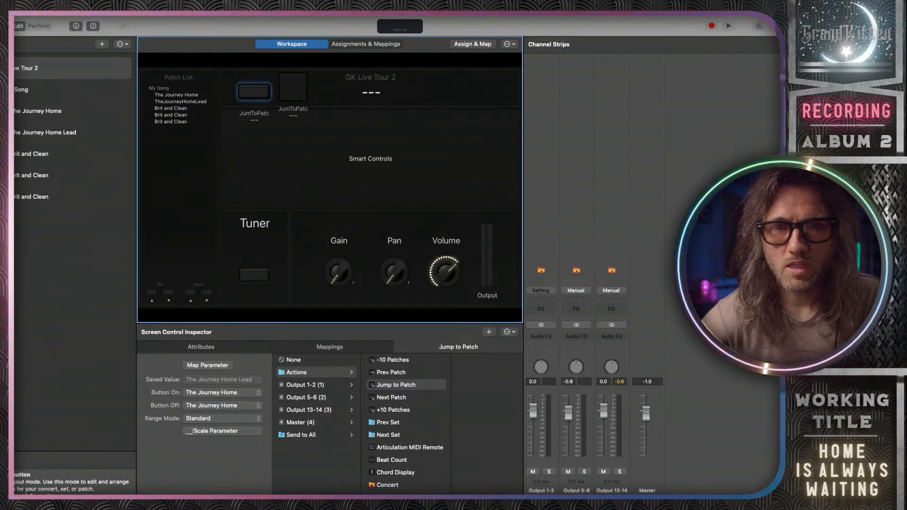
Delete the drum pad from the layout.
key(super+1)
click(441, 89)
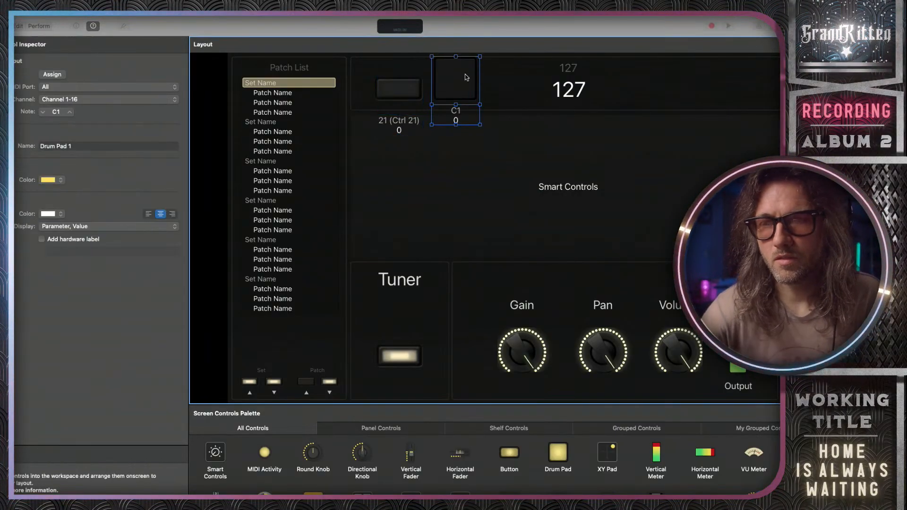
key(Delete)
Duplicate the Ctrl 21 button in the layout and place the copy directly beside the original.
click(398, 102)
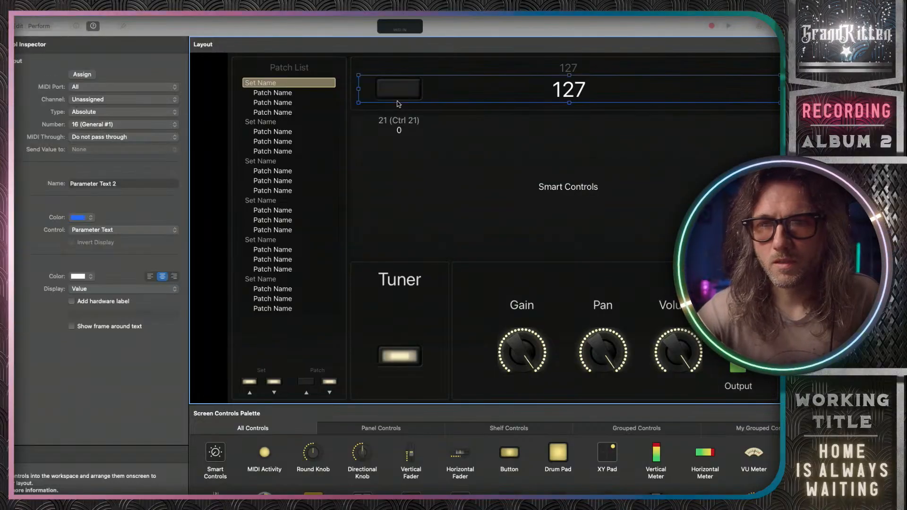
click(398, 72)
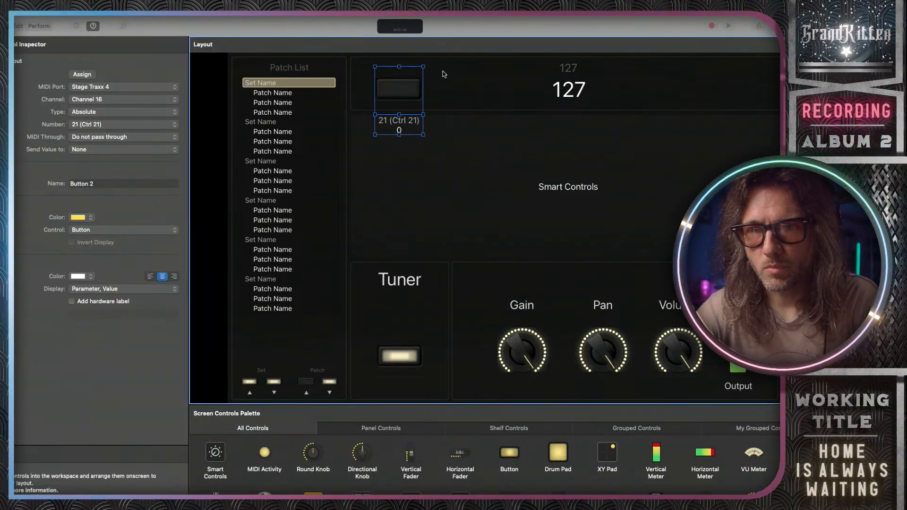
key(super+d)
drag(467, 91, 472, 93)
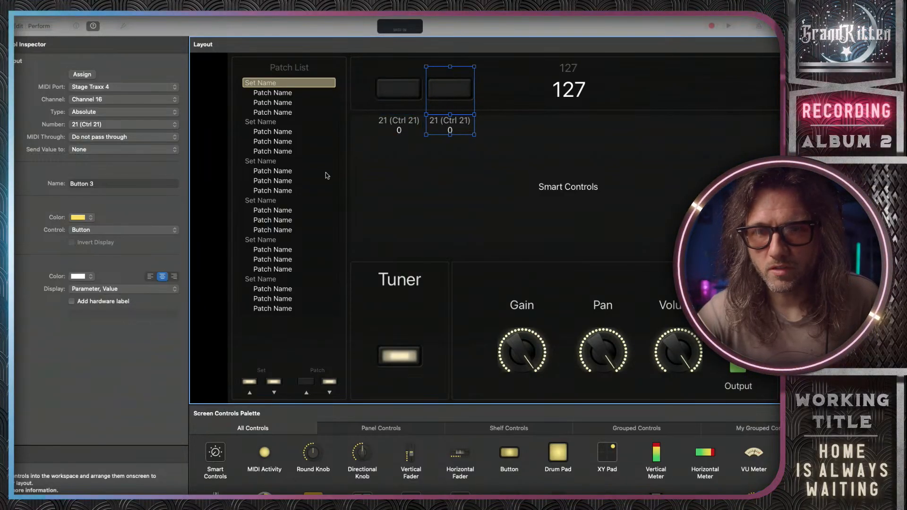
Map the duplicated button to the Jump to Patch action at concert level.
click(18, 26)
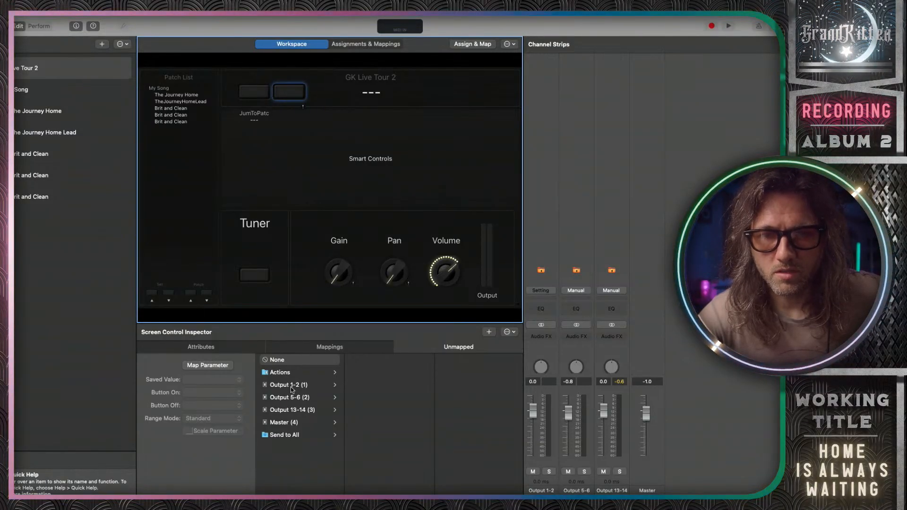
click(288, 373)
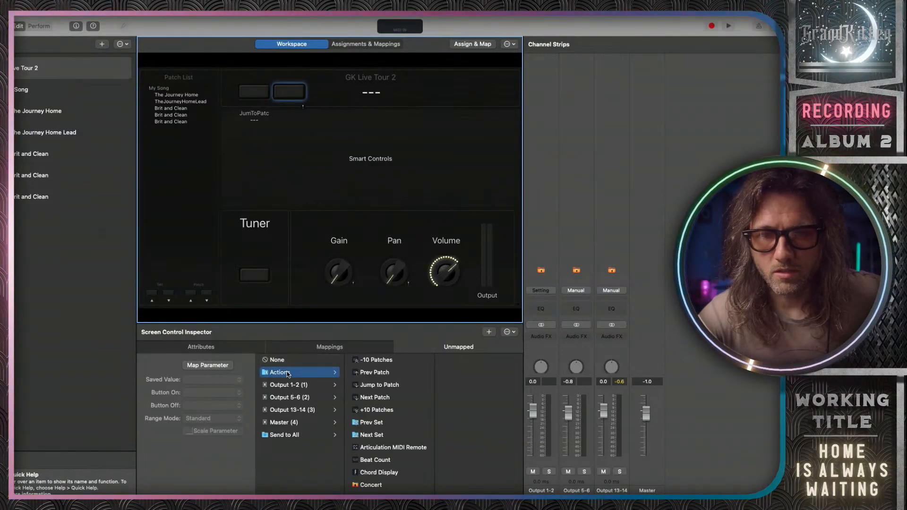
click(378, 385)
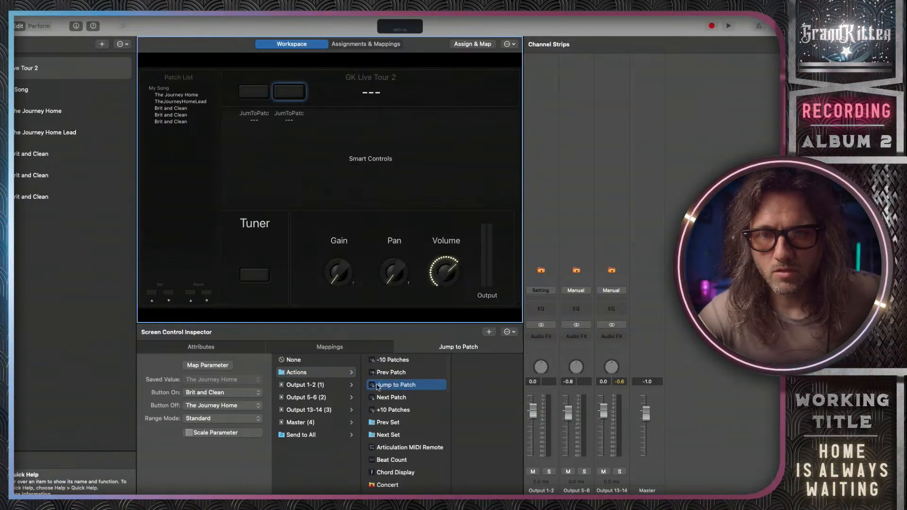
Set both the Button On and Button Off values of the duplicated Jump to Patch button to The Journey Home Lead.
click(234, 392)
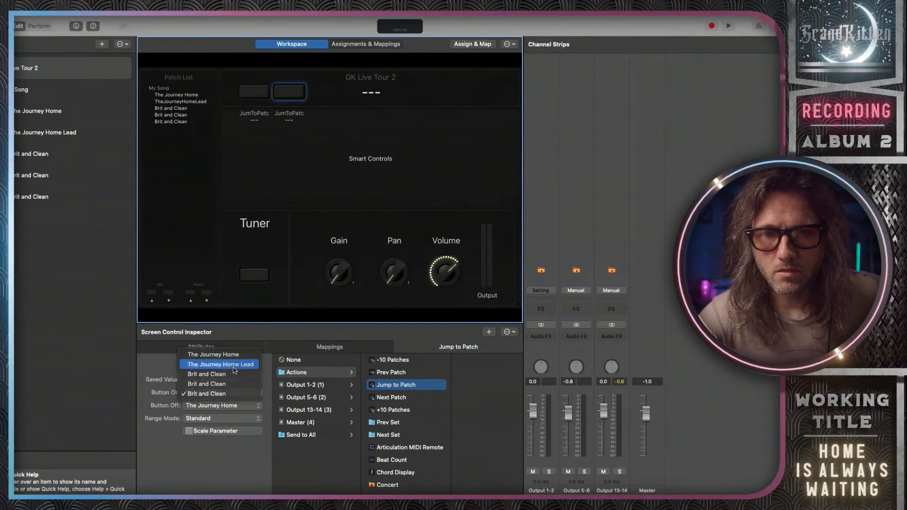
click(234, 366)
click(231, 407)
click(232, 385)
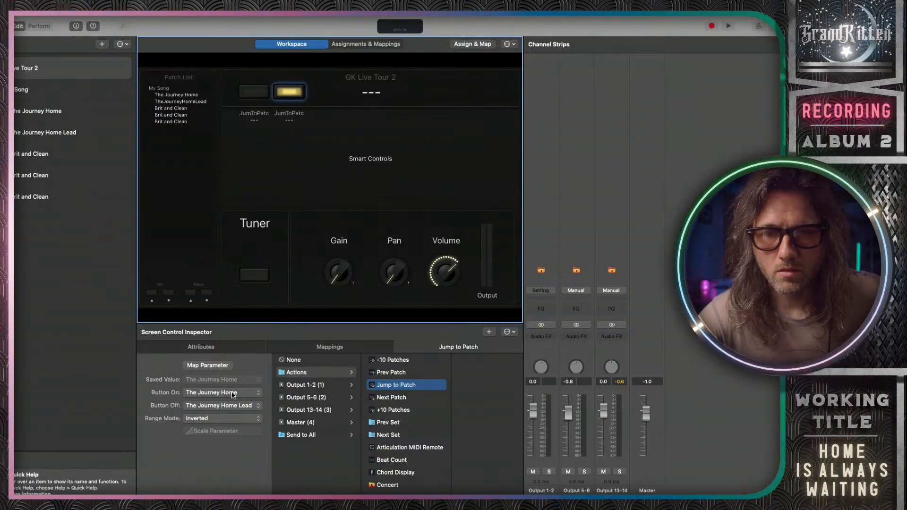
click(233, 393)
click(233, 406)
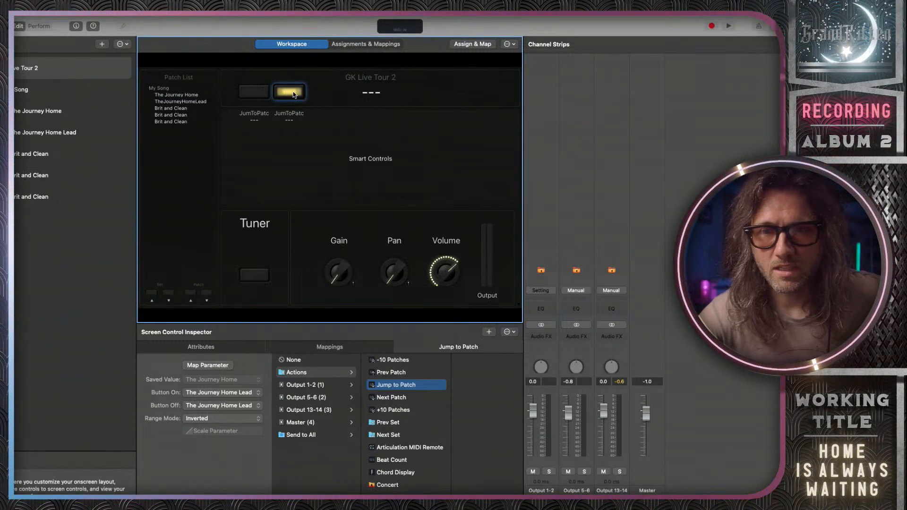
click(231, 419)
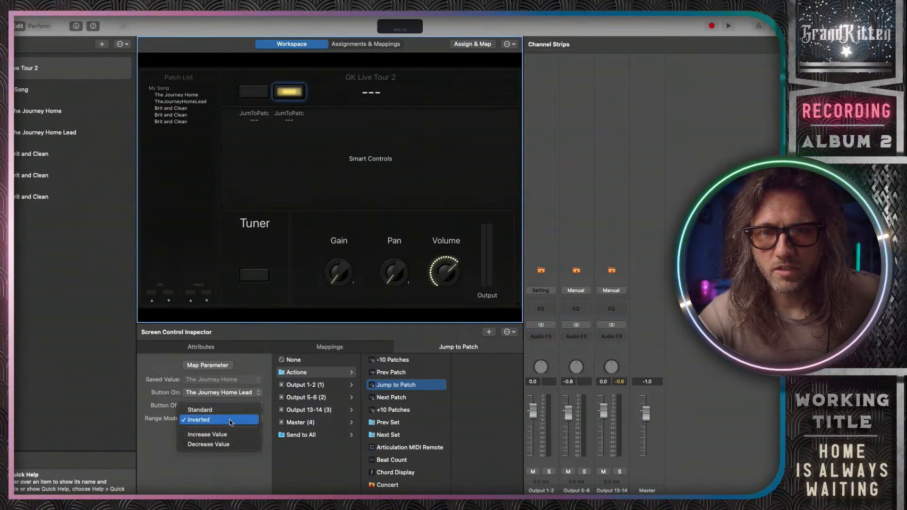
click(146, 429)
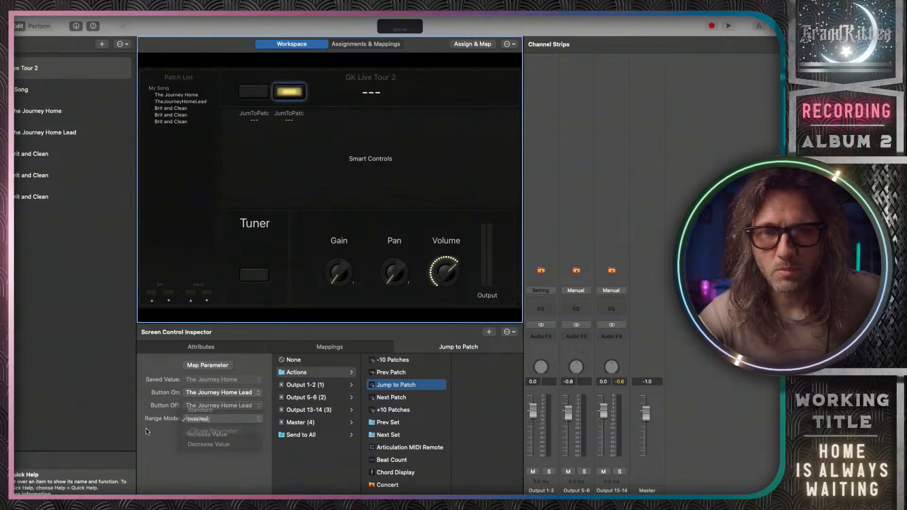
Check the previous and next patch buttons' mappings, and test both Jump to Patch buttons in Perform mode.
click(191, 294)
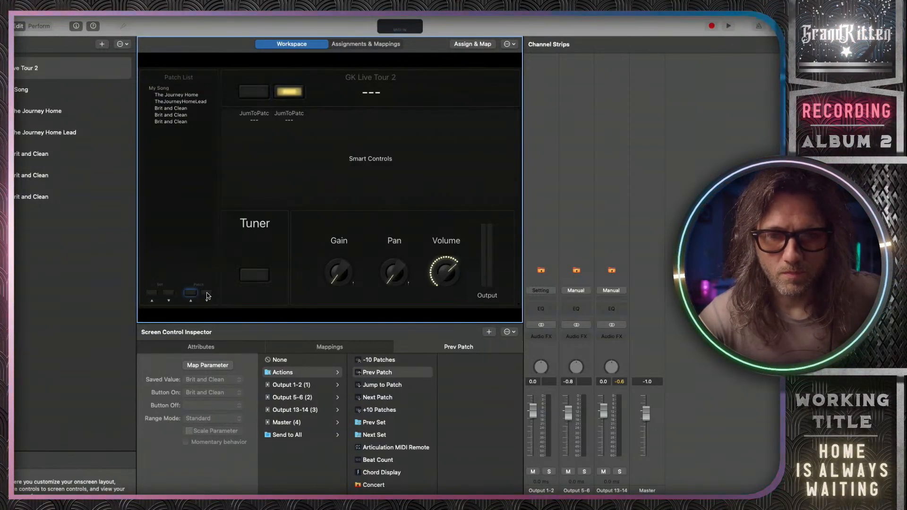
click(207, 293)
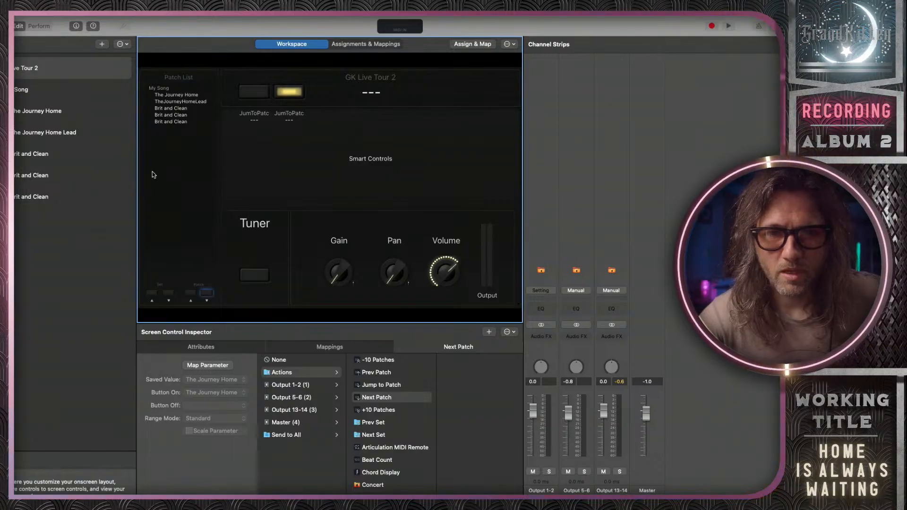
click(42, 29)
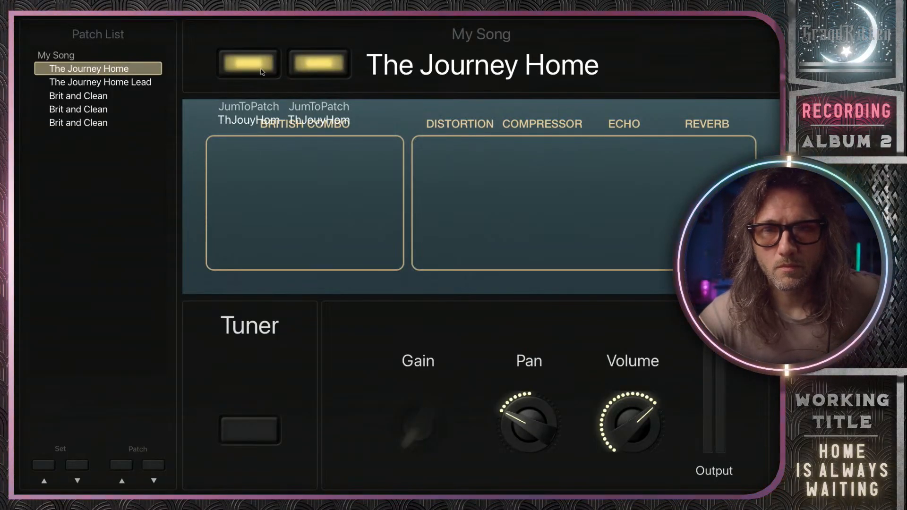
key(Down)
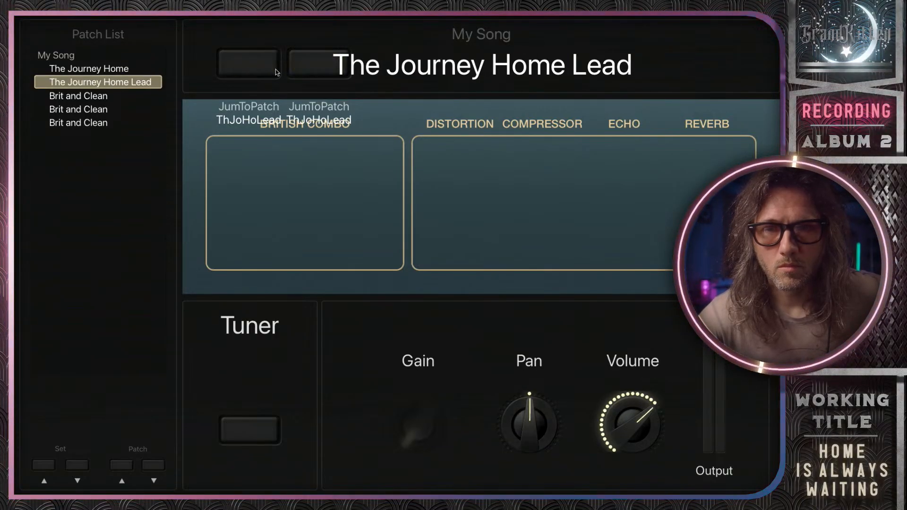
click(306, 71)
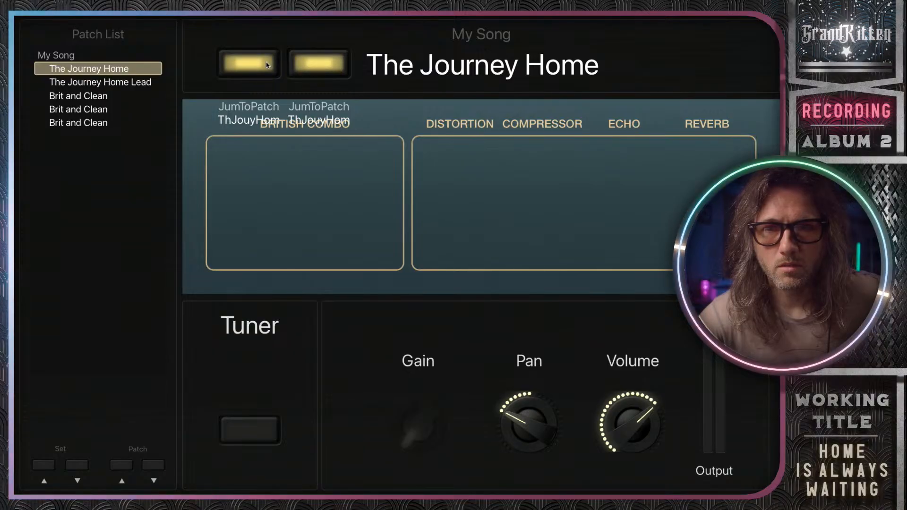
click(265, 64)
click(310, 67)
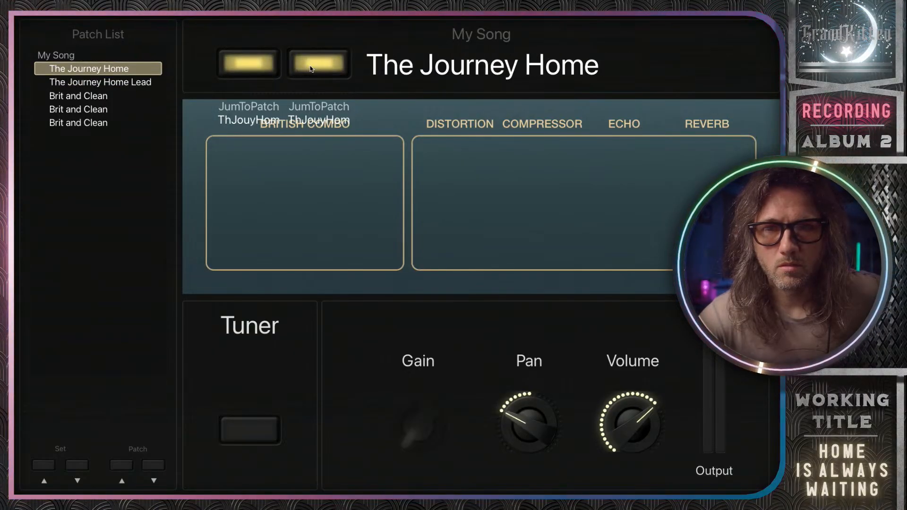
click(310, 69)
click(310, 66)
click(310, 66)
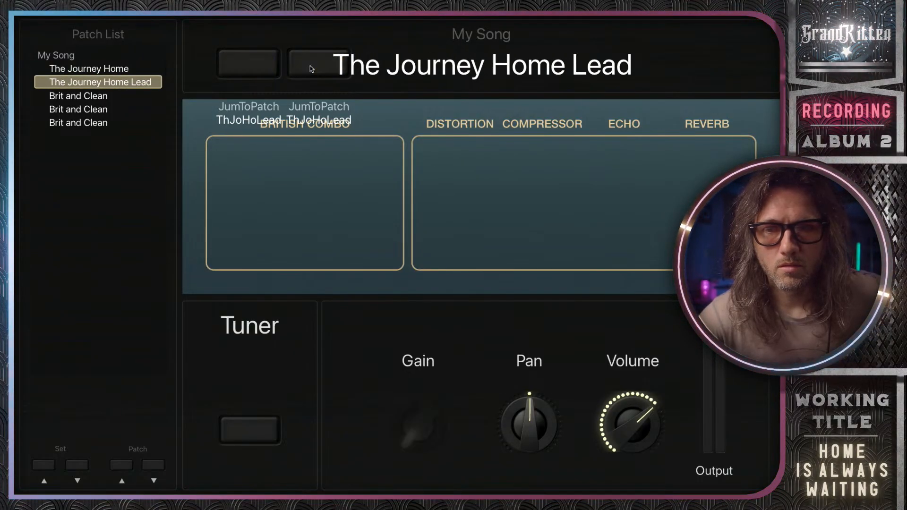
click(16, 20)
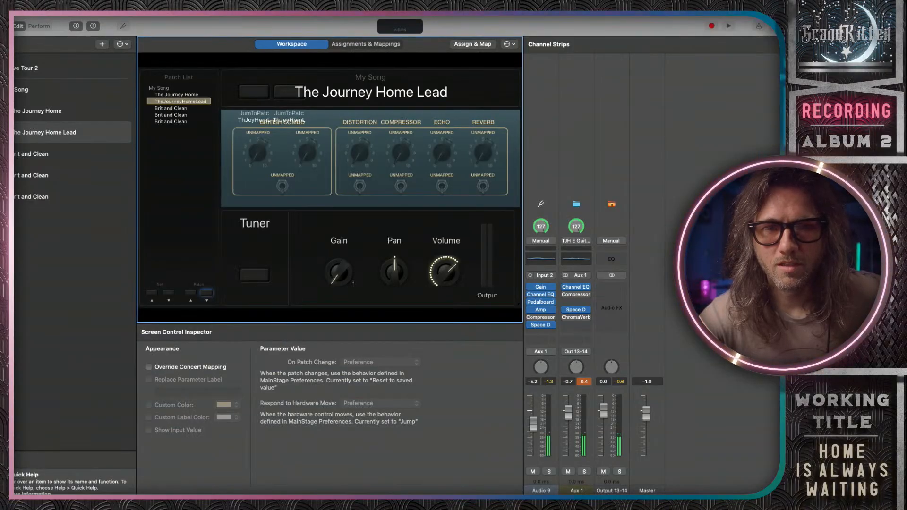
Change the second Jump to Patch button's MIDI controller number to 22 (Ctrl 22) in the layout.
key(super+1)
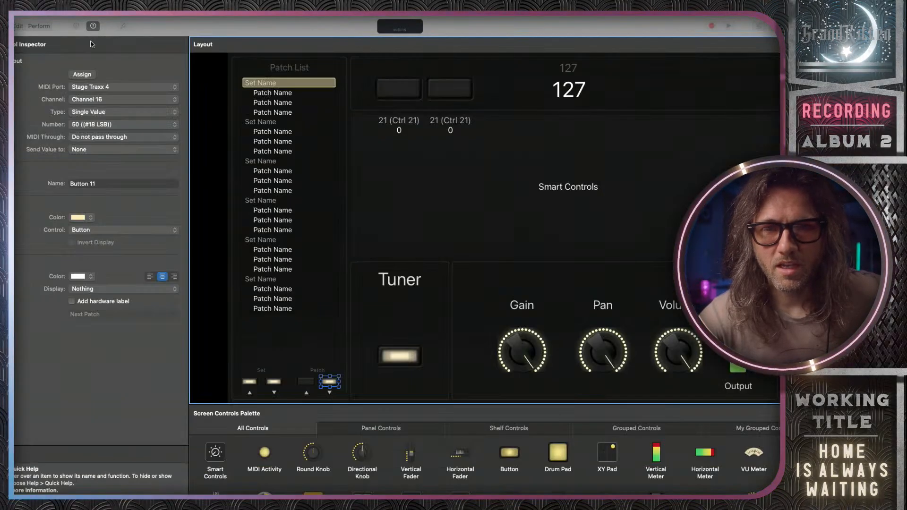
click(395, 98)
click(410, 114)
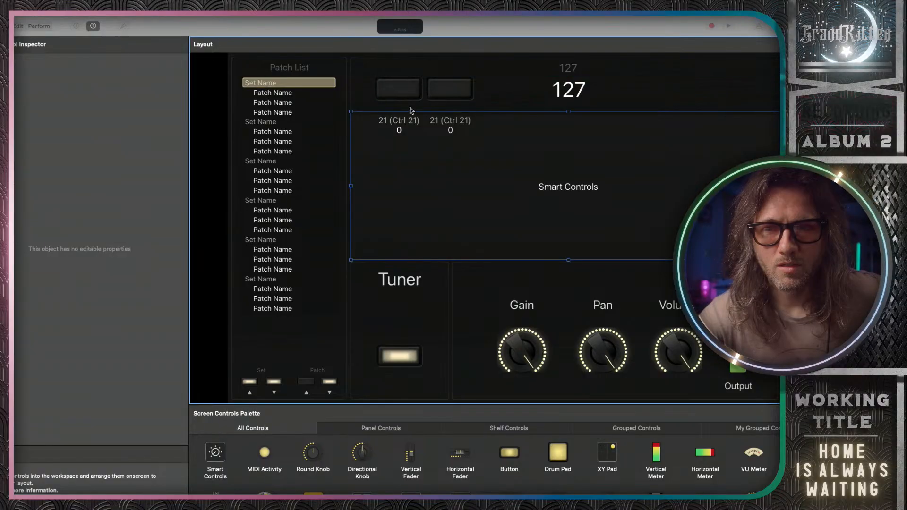
click(409, 93)
click(408, 78)
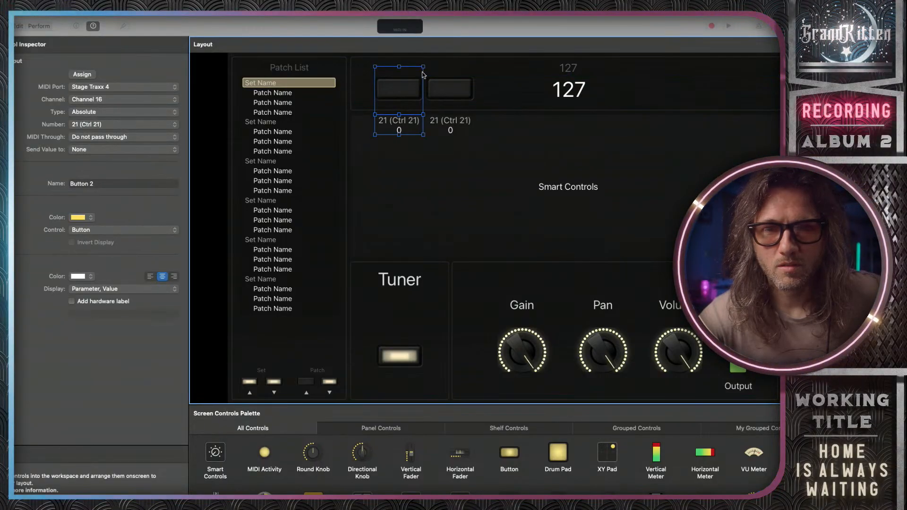
click(443, 76)
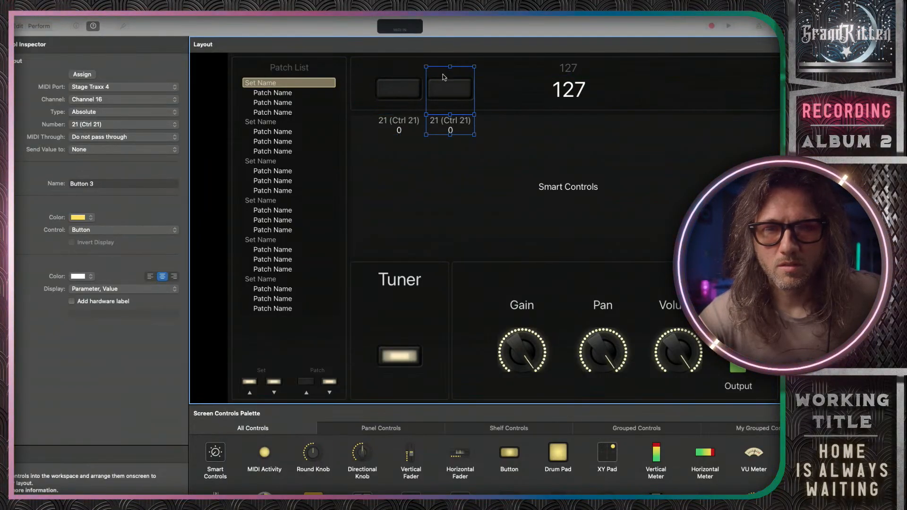
click(166, 124)
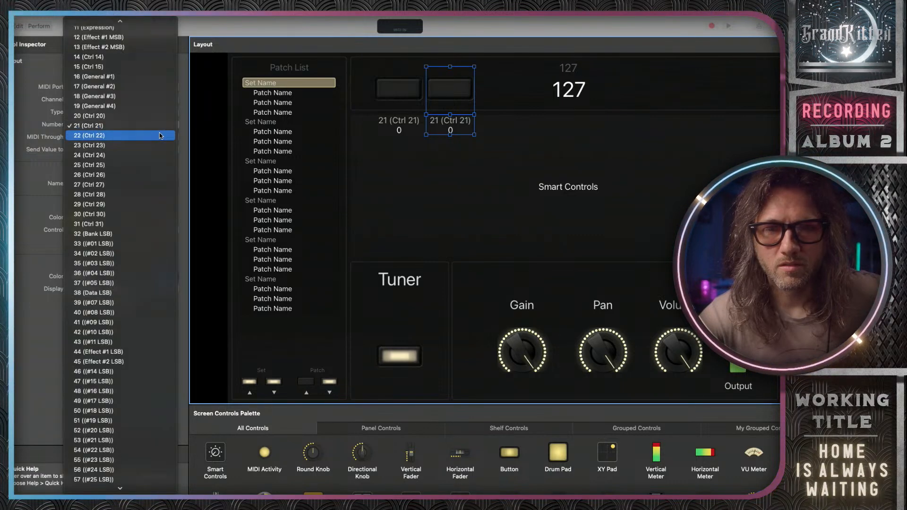
click(160, 133)
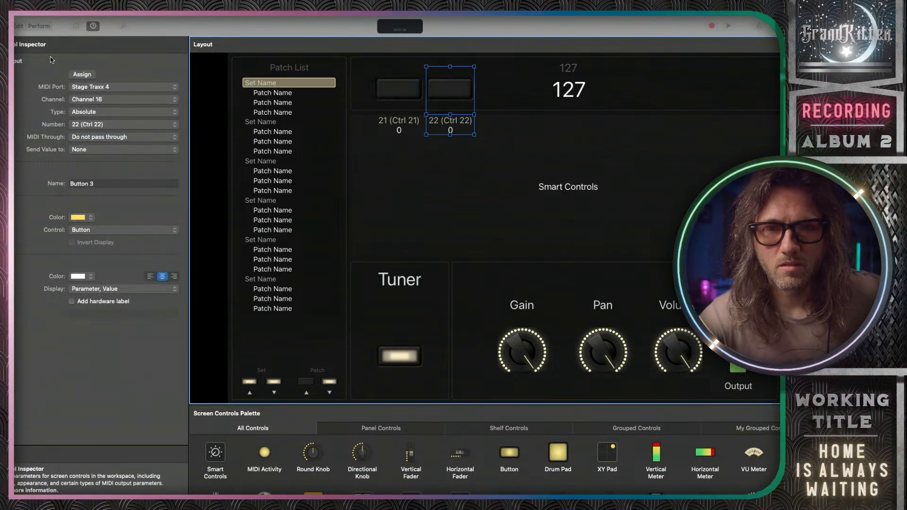
Examine the range and range mode of the second button's Jump to Patch mapping at concert level.
click(18, 27)
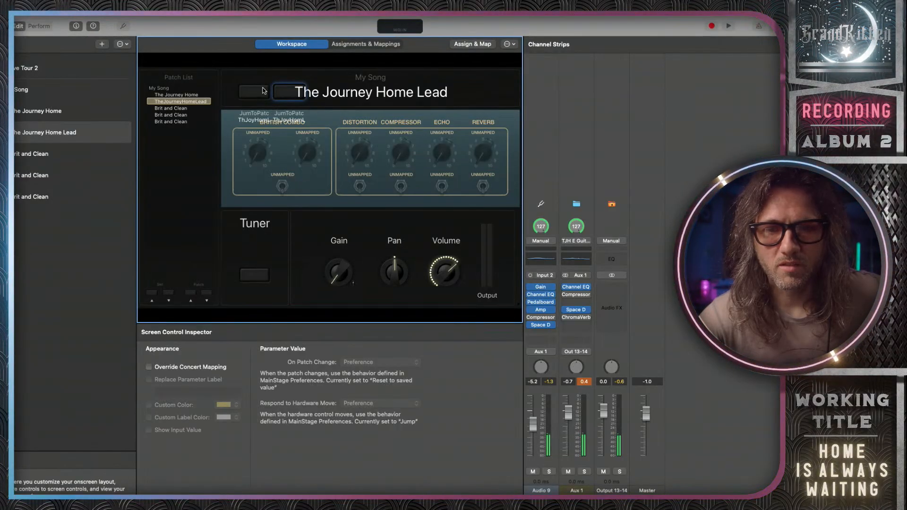
click(41, 74)
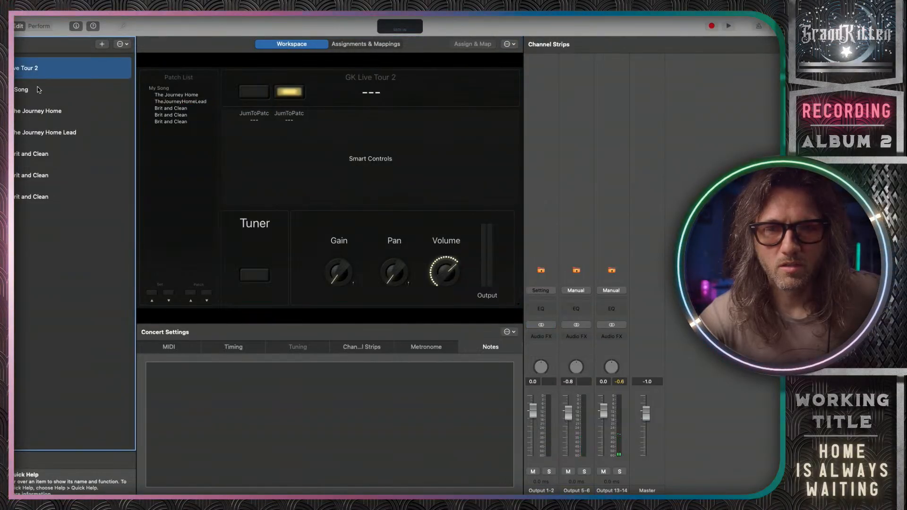
click(291, 88)
key(Down)
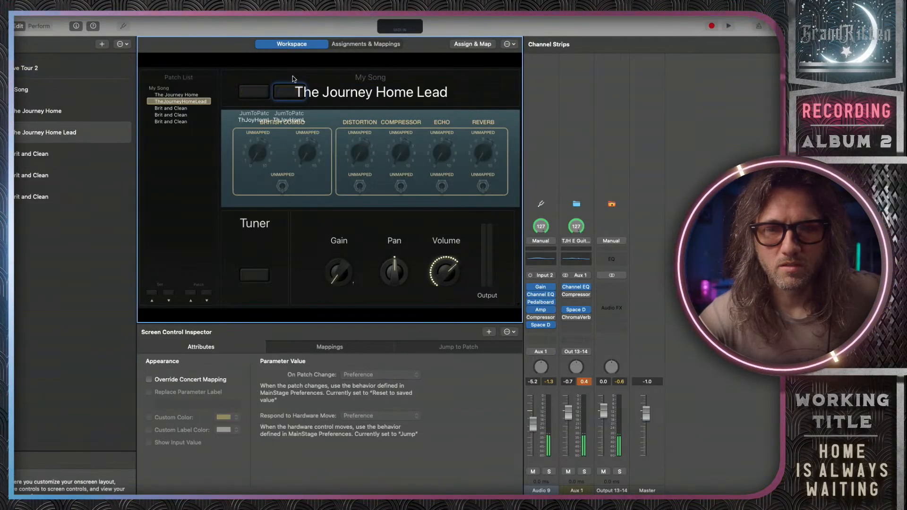
key(Up)
click(40, 87)
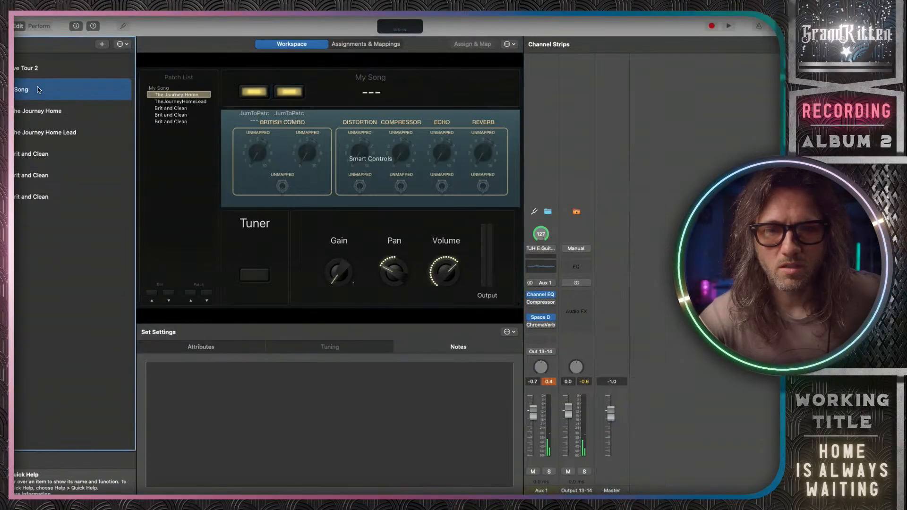
click(298, 93)
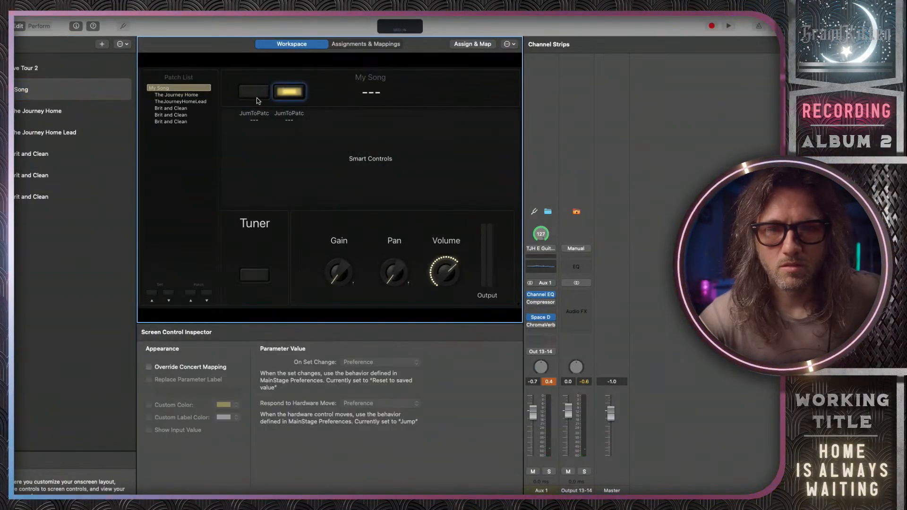
key(Up)
click(293, 92)
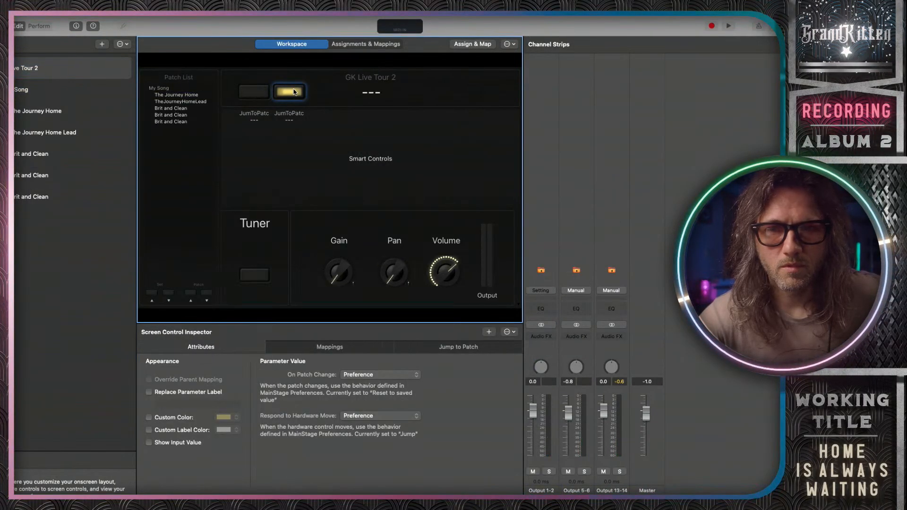
click(301, 347)
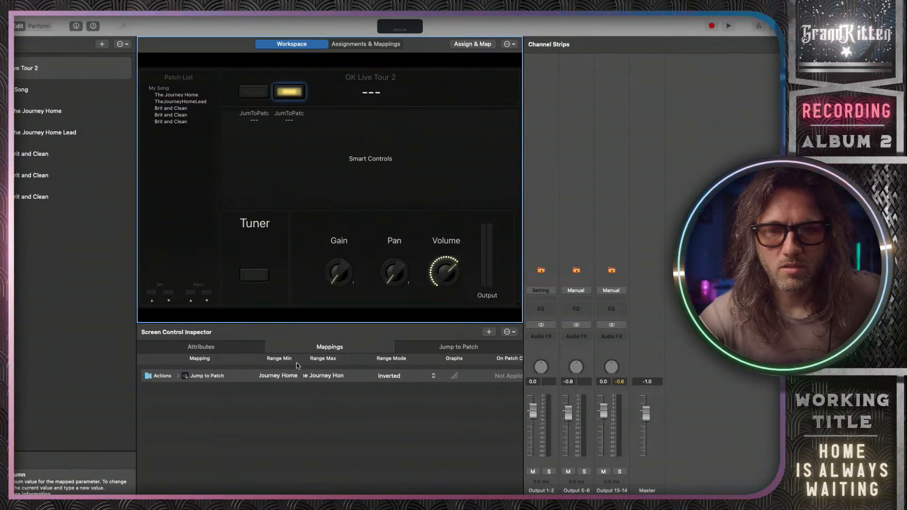
drag(300, 359, 396, 360)
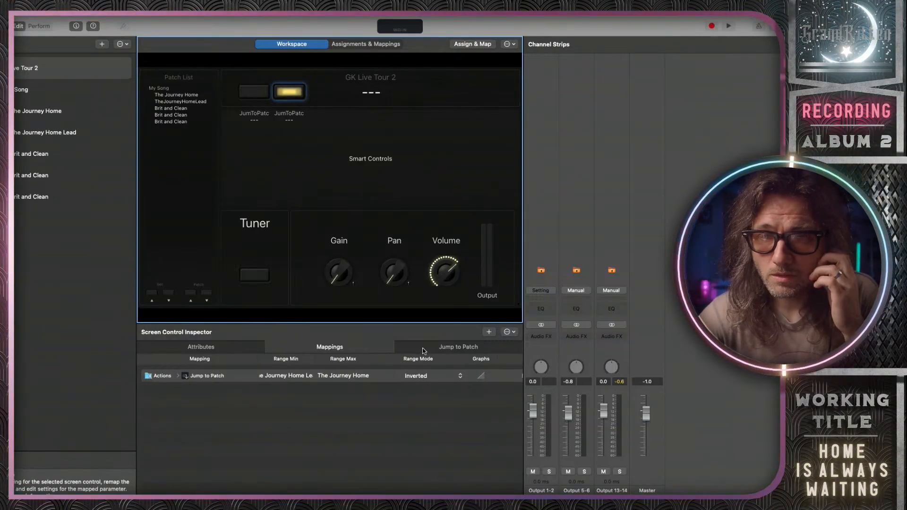
Set the second button's Button On value to The Journey Home Lead again at concert level.
click(49, 97)
click(282, 92)
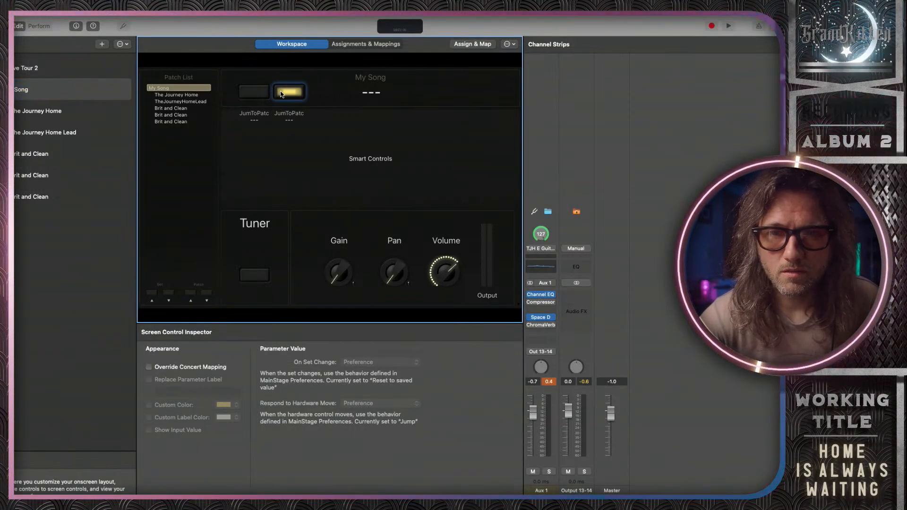
click(33, 70)
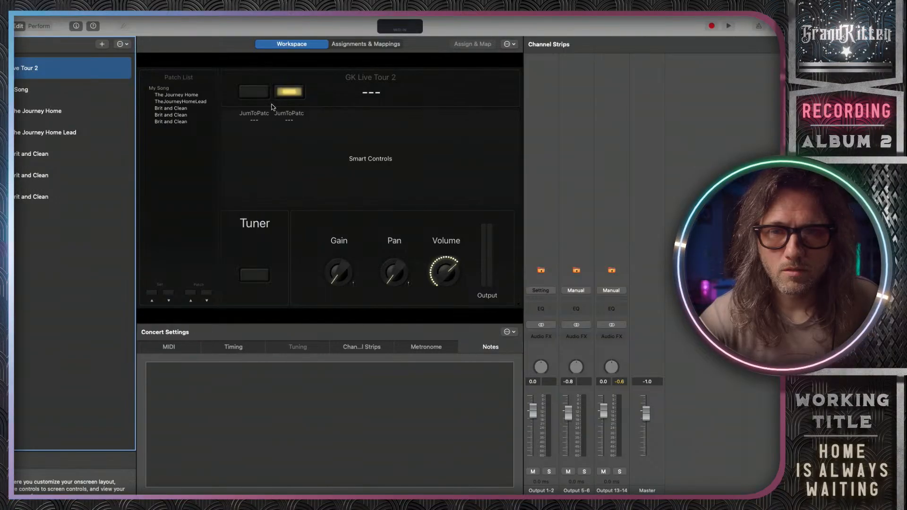
click(293, 93)
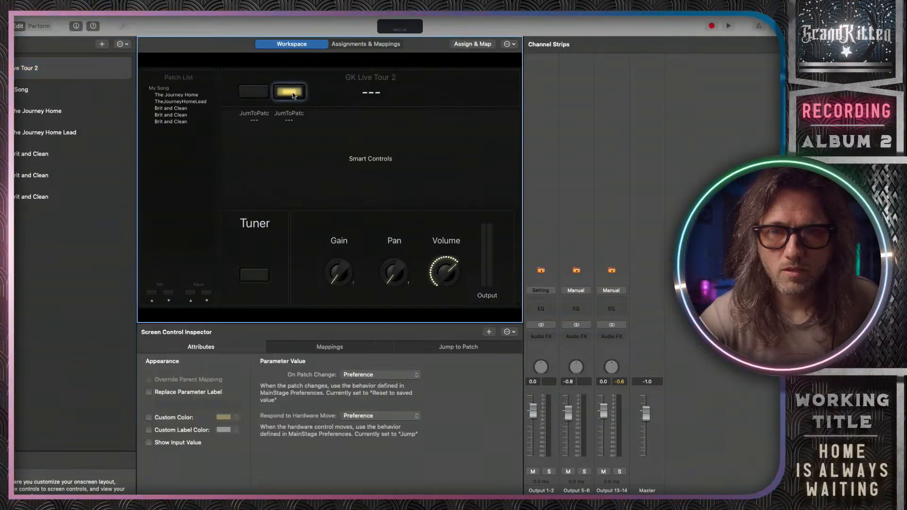
click(428, 347)
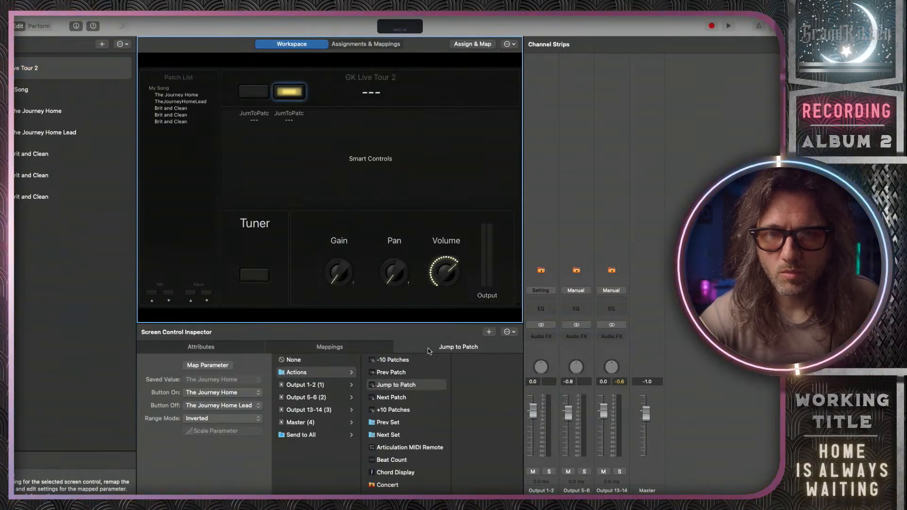
click(249, 393)
click(253, 406)
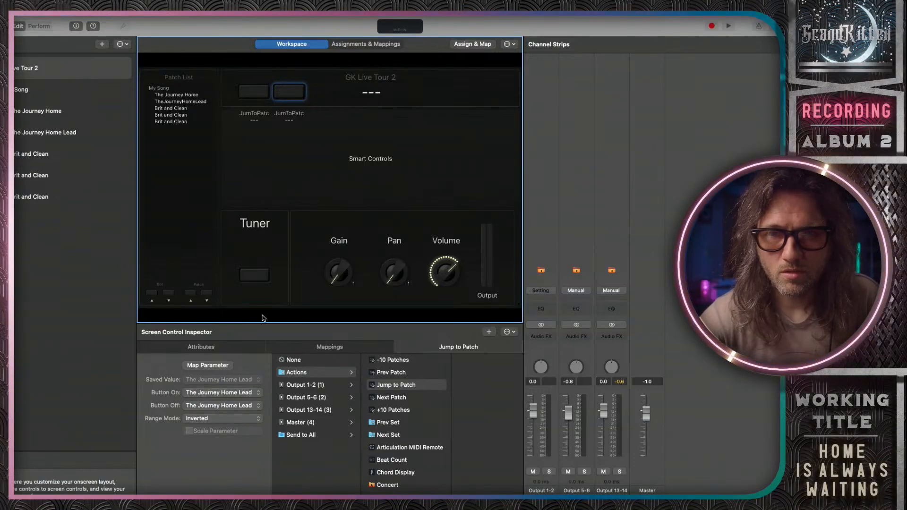
Test the first Jump to Patch button in the workspace.
click(258, 97)
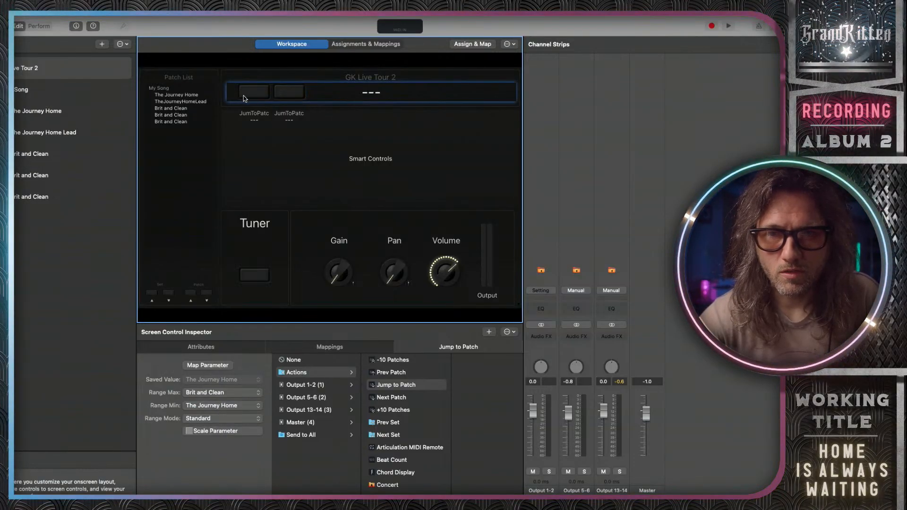
click(245, 98)
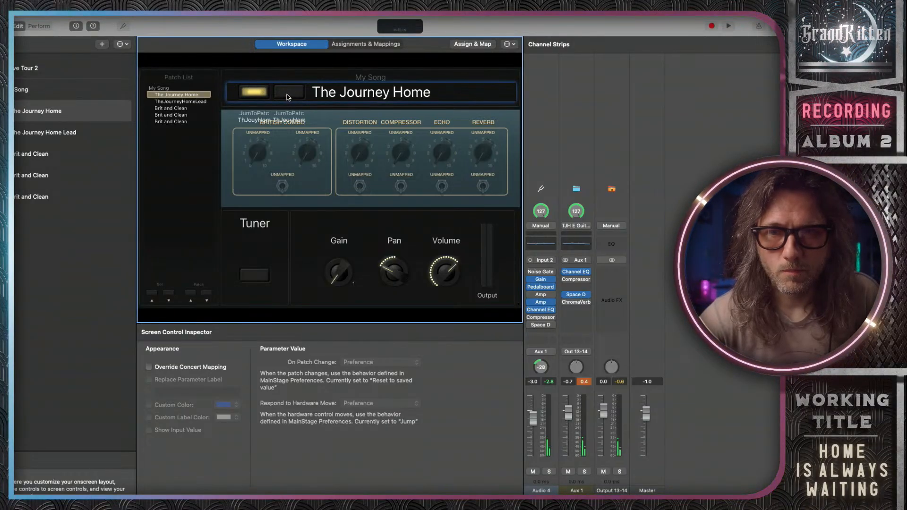
click(252, 96)
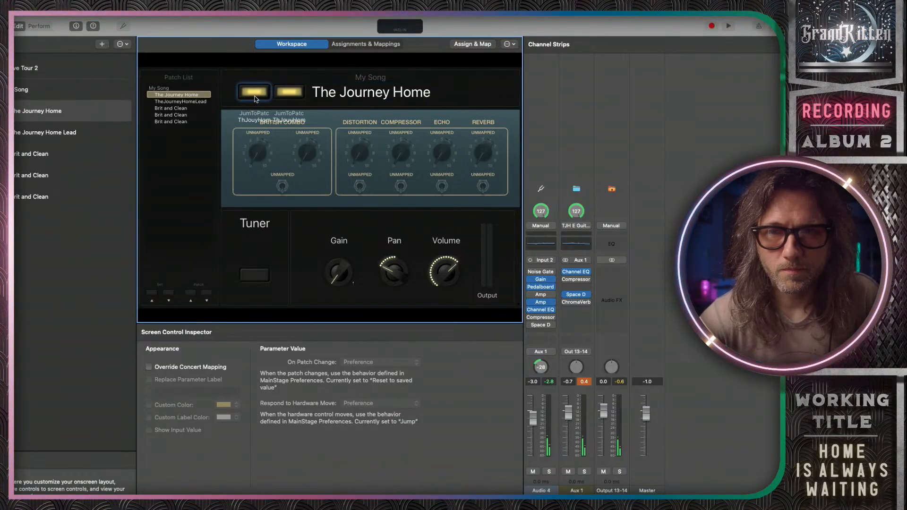
Compare the Jump to Patch mappings of the first and second buttons at concert level.
click(254, 96)
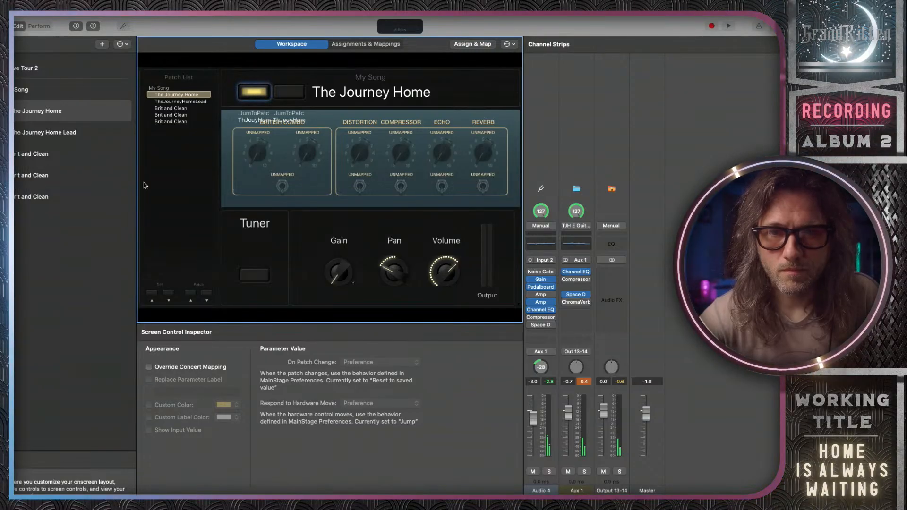
click(53, 87)
click(249, 101)
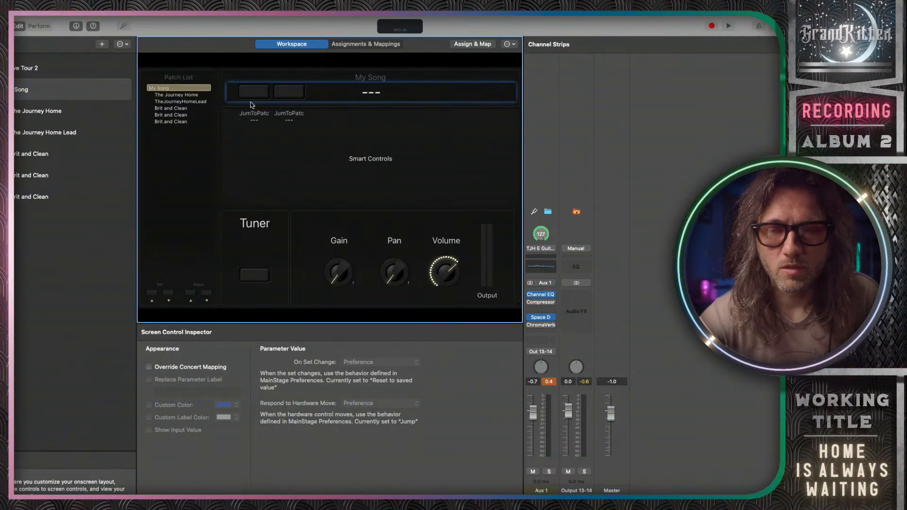
click(258, 115)
click(255, 95)
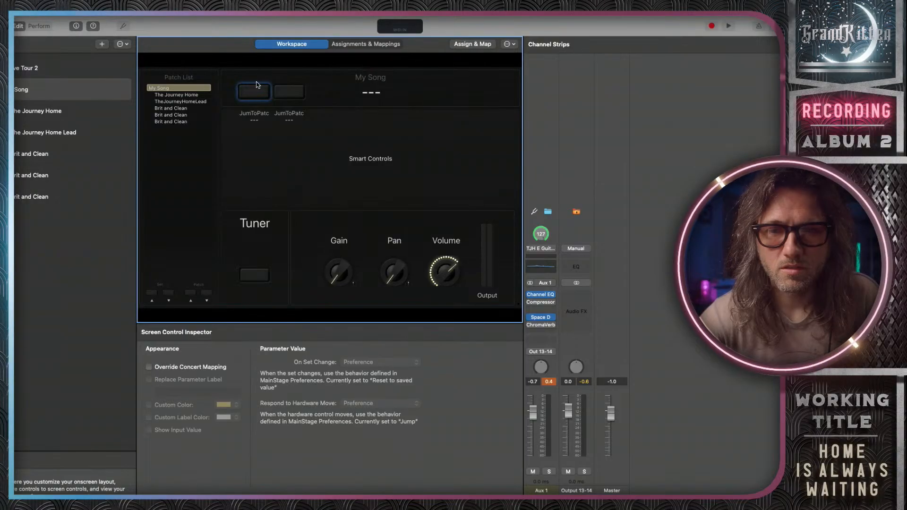
click(44, 67)
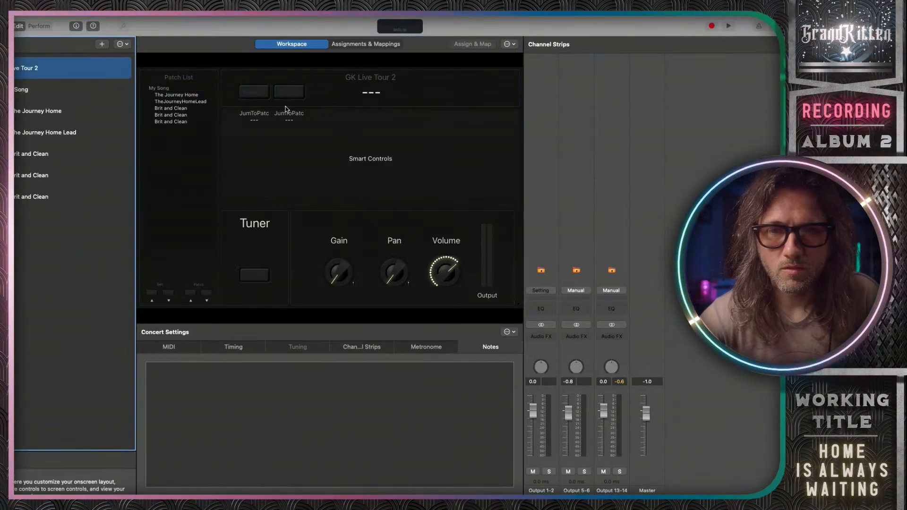
click(258, 82)
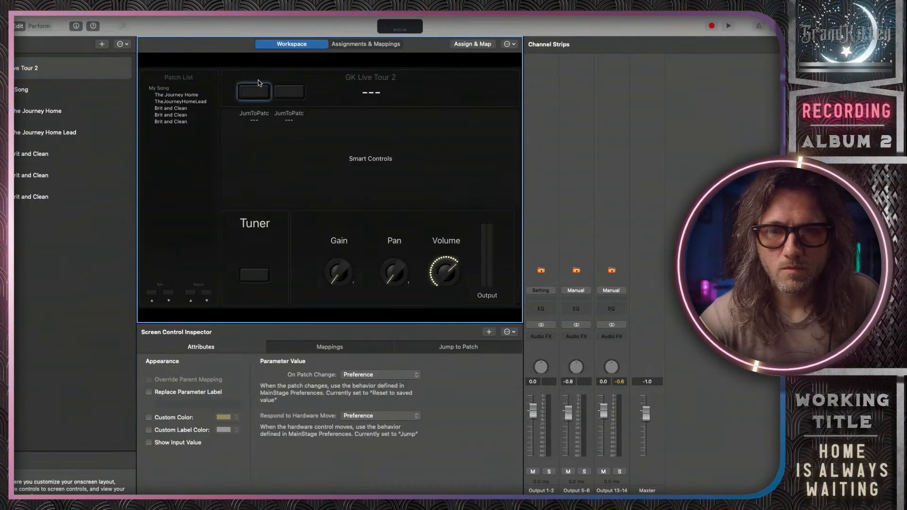
click(461, 348)
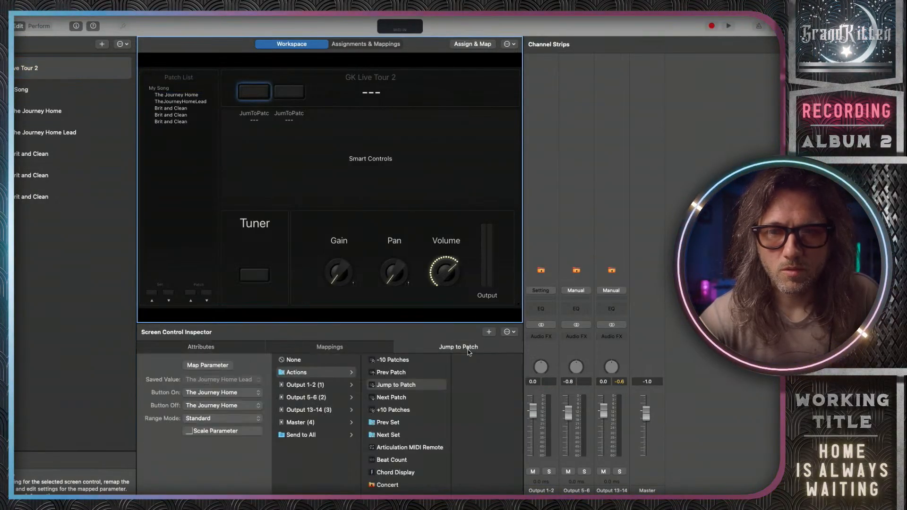
click(287, 82)
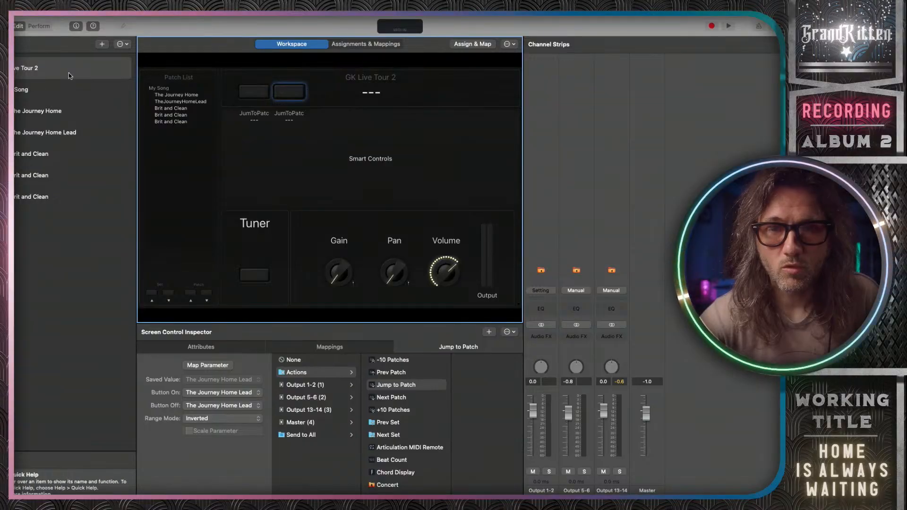
Test both Jump to Patch buttons in Perform mode, switching between The Journey Home Lead and The Journey Home.
click(40, 33)
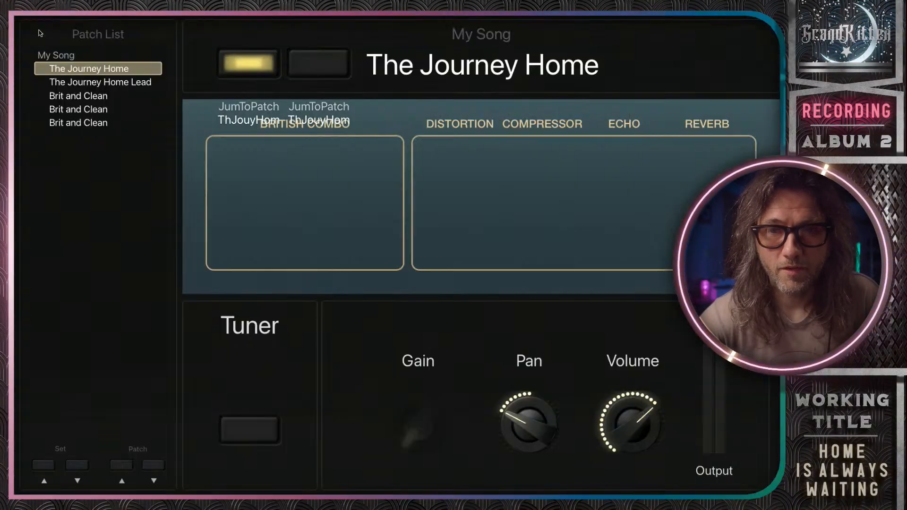
click(315, 67)
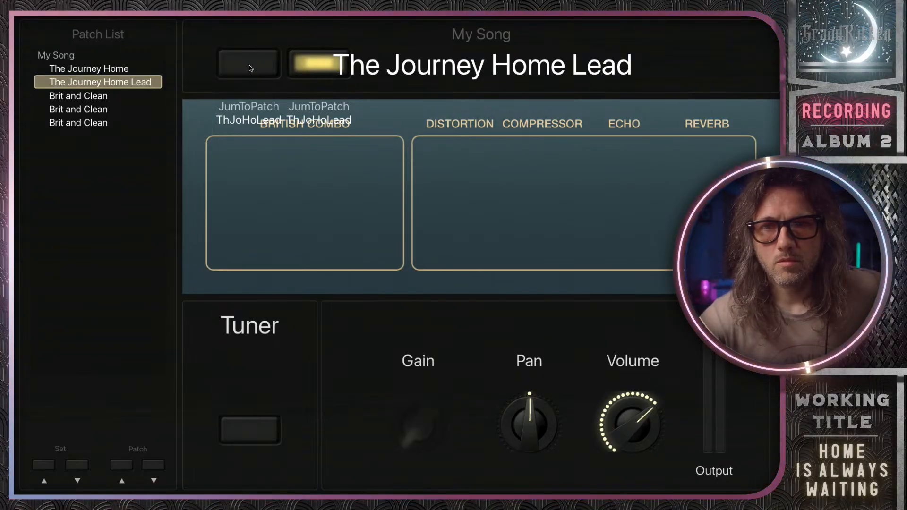
click(225, 72)
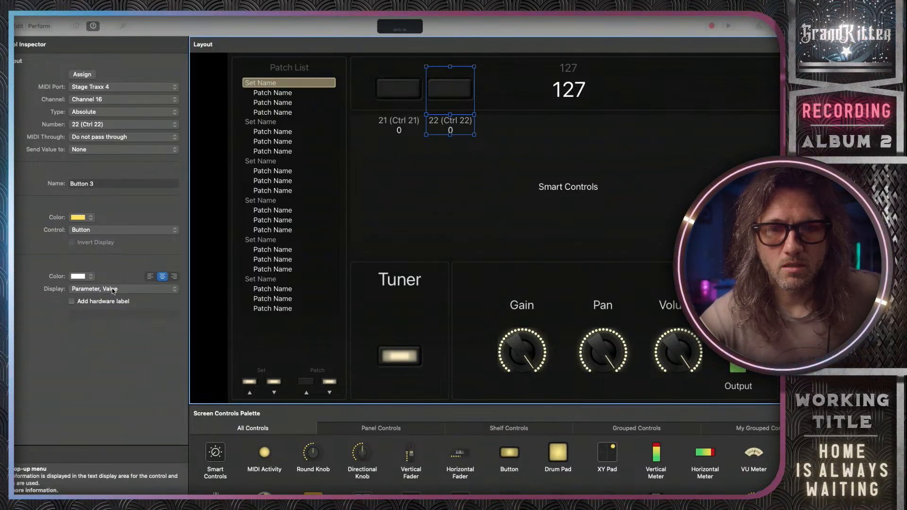
In the layout, set the MIDI type to Single Value for the second Jump to Patch button and the Parameter Text 2 control.
click(80, 115)
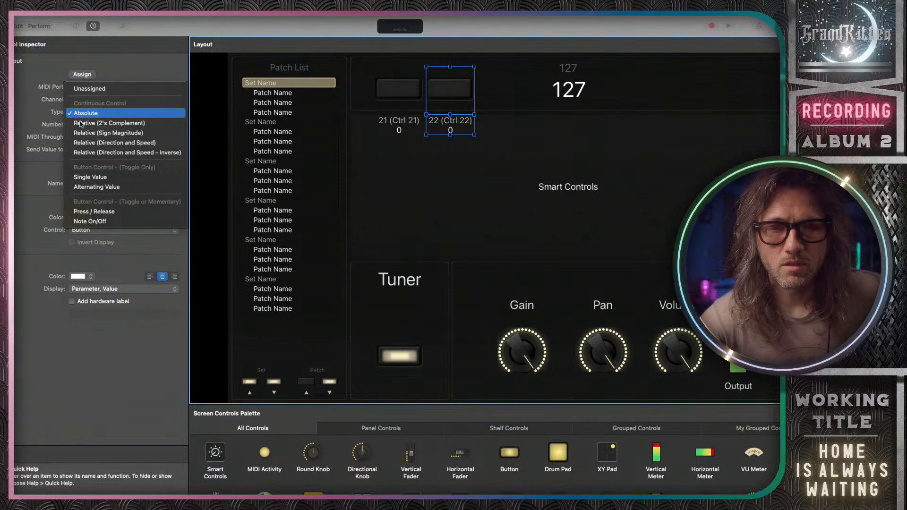
click(100, 178)
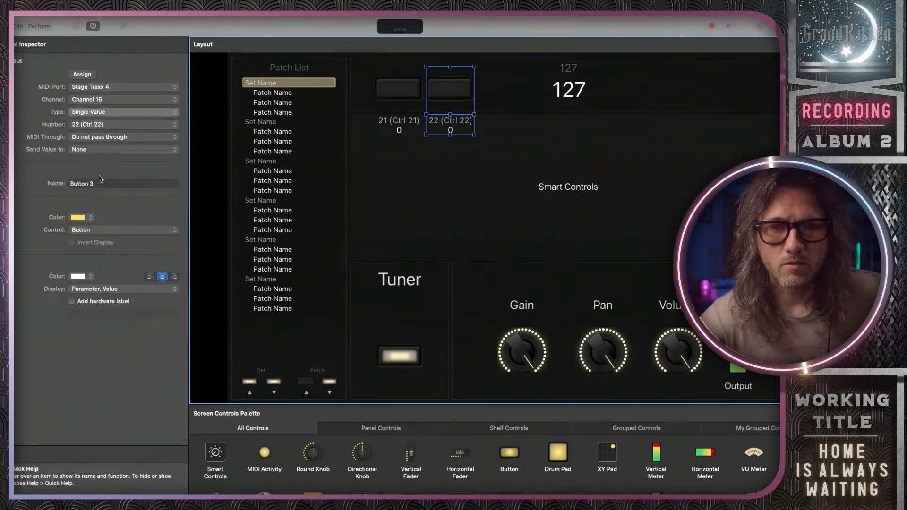
click(407, 83)
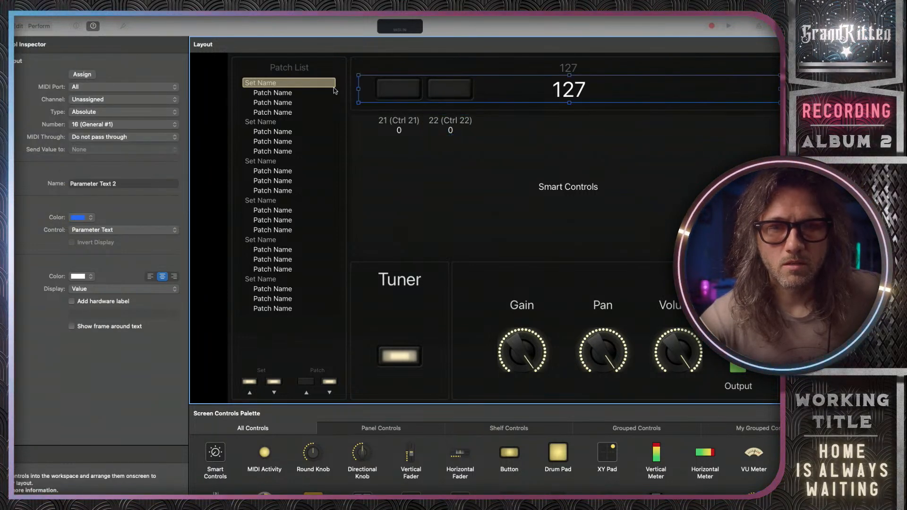
click(108, 113)
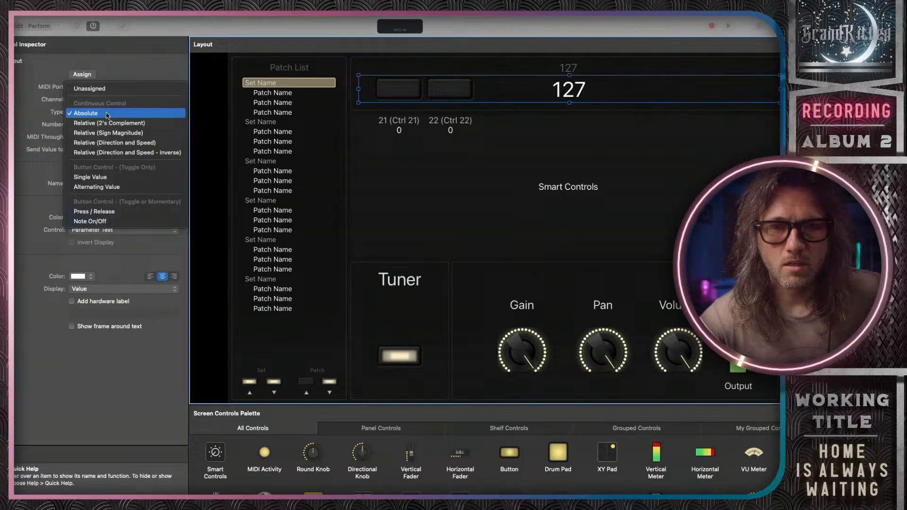
click(109, 177)
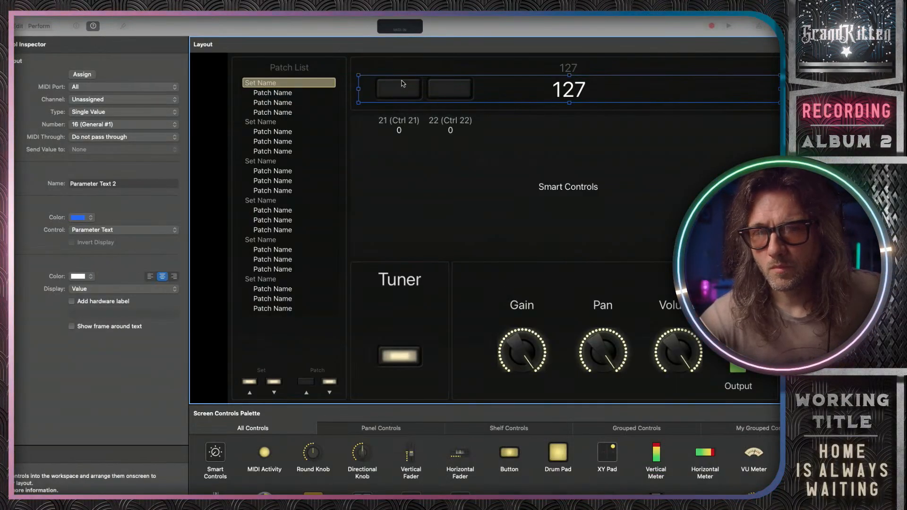
Move both Jump to Patch buttons slightly up in the layout, keeping them side by side.
click(403, 84)
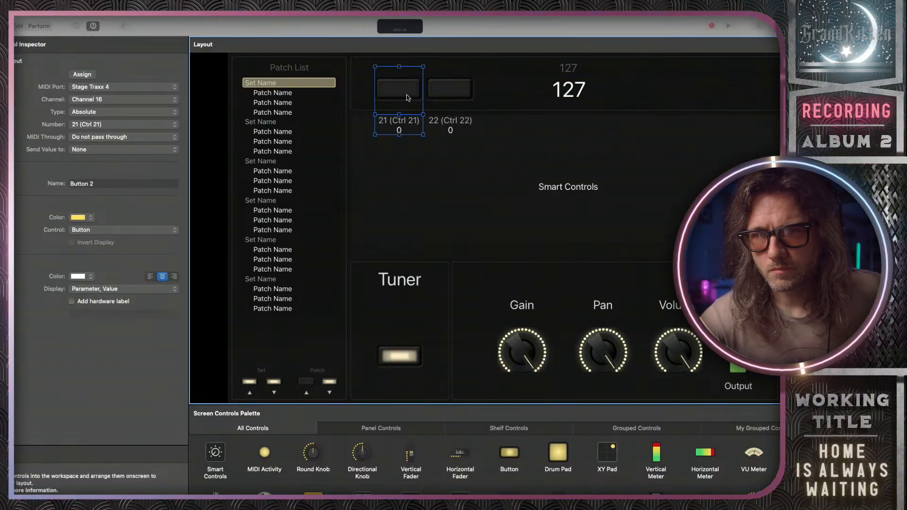
drag(403, 79, 398, 68)
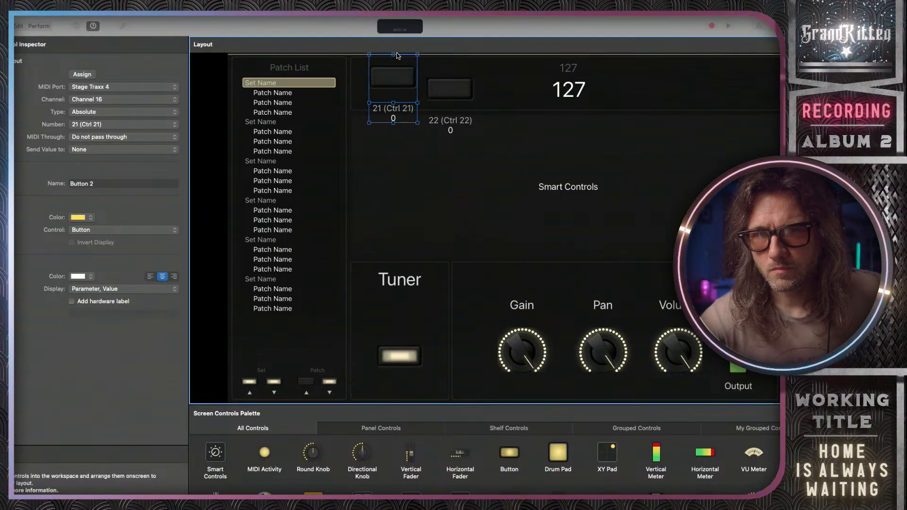
click(449, 81)
drag(449, 81, 444, 59)
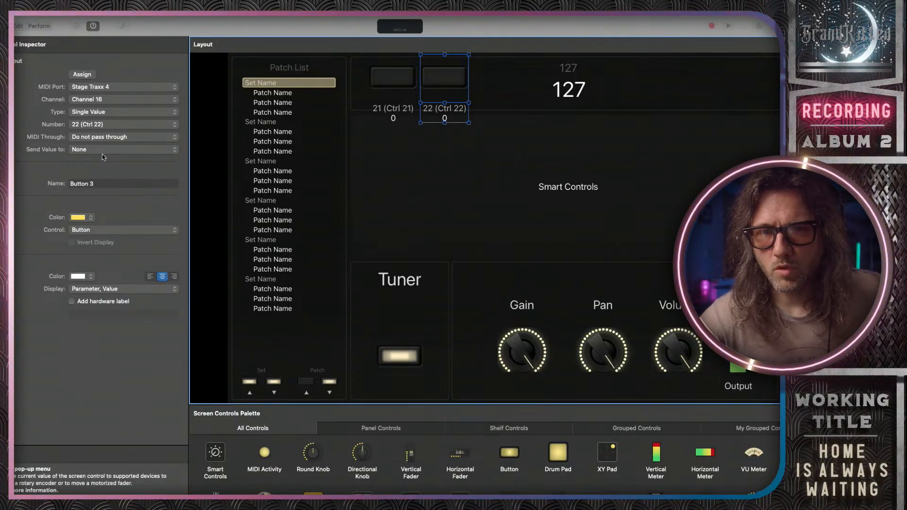
Examine the first button's Button Off patch choices and compare both buttons' range modes at concert level in Edit mode.
click(19, 26)
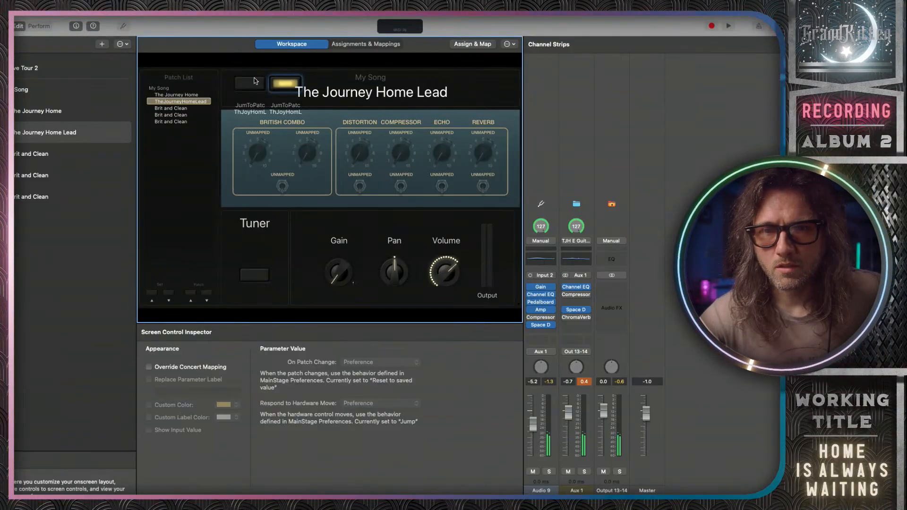
click(39, 94)
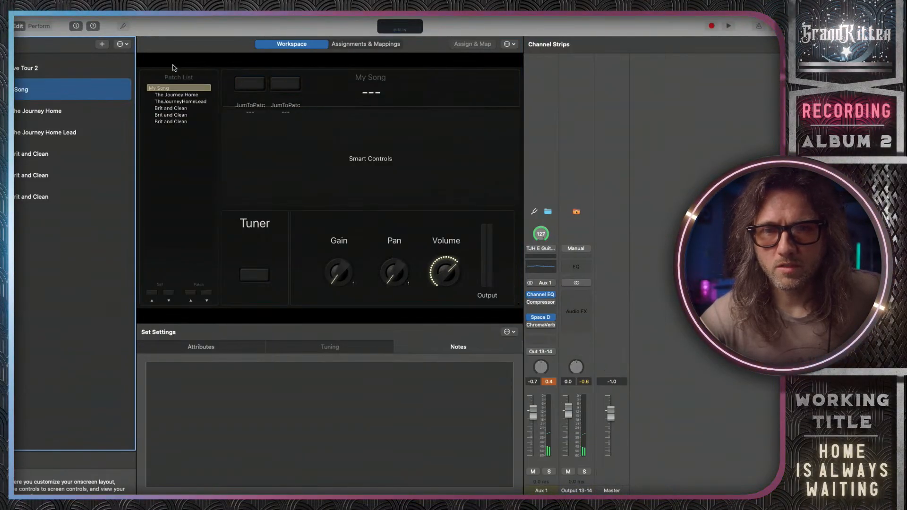
click(104, 67)
click(244, 77)
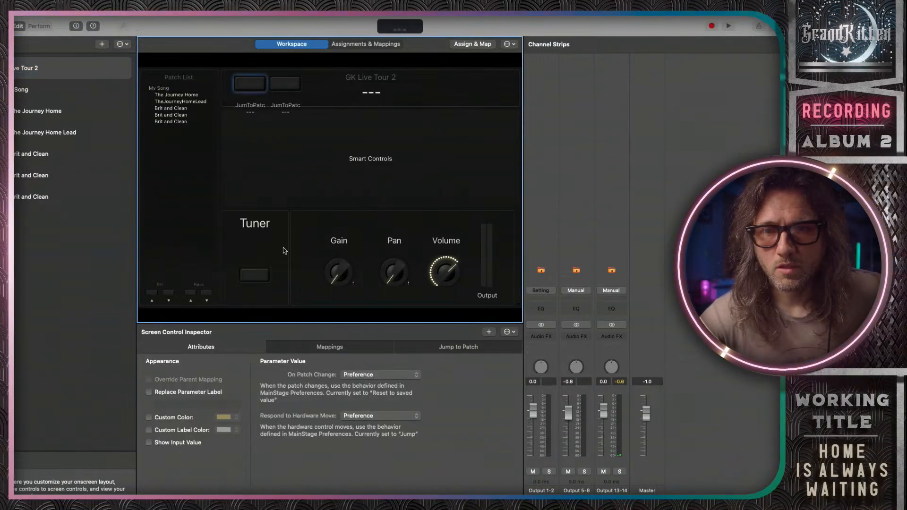
click(440, 348)
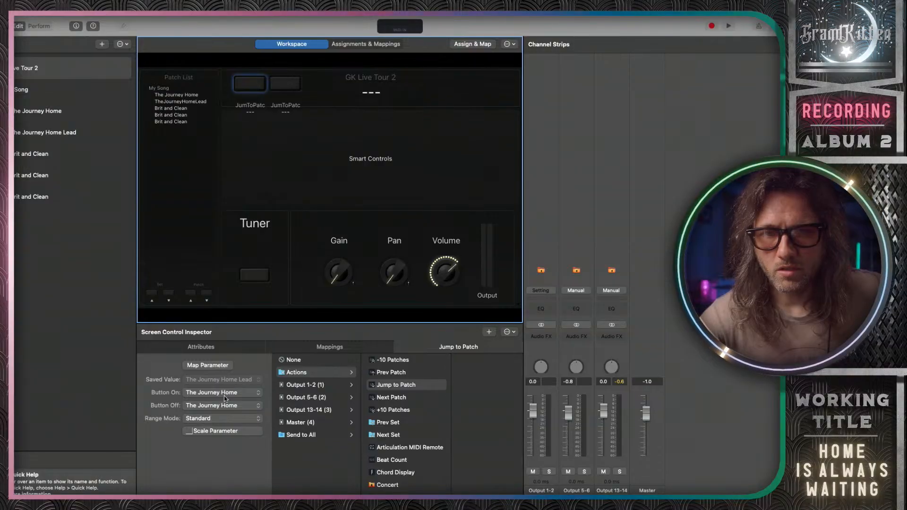
click(188, 407)
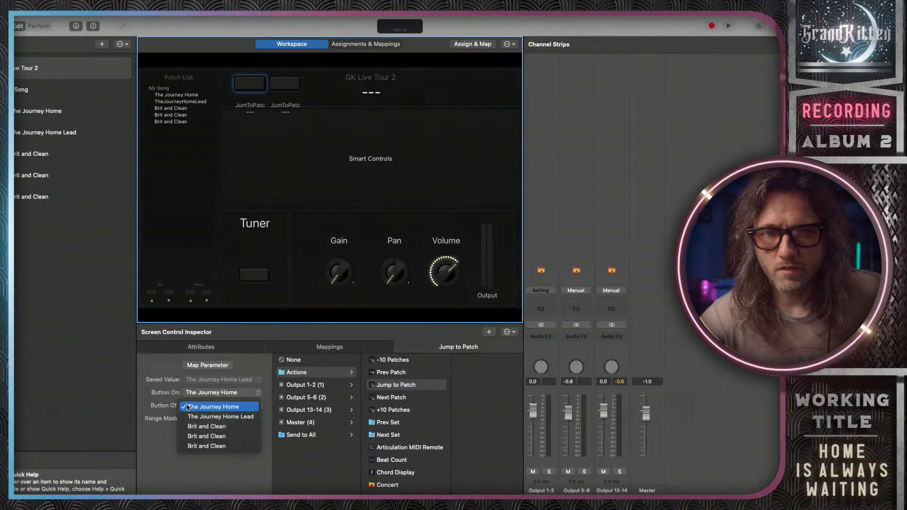
click(187, 407)
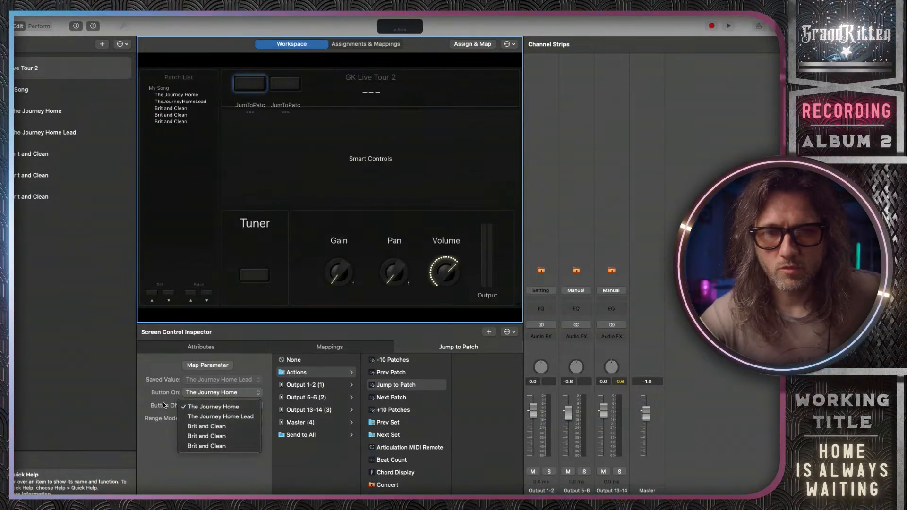
click(284, 81)
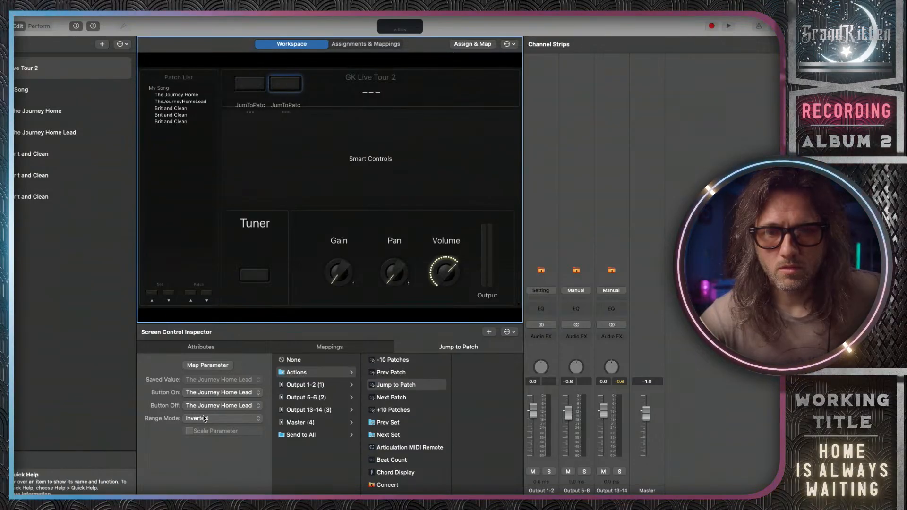
click(251, 83)
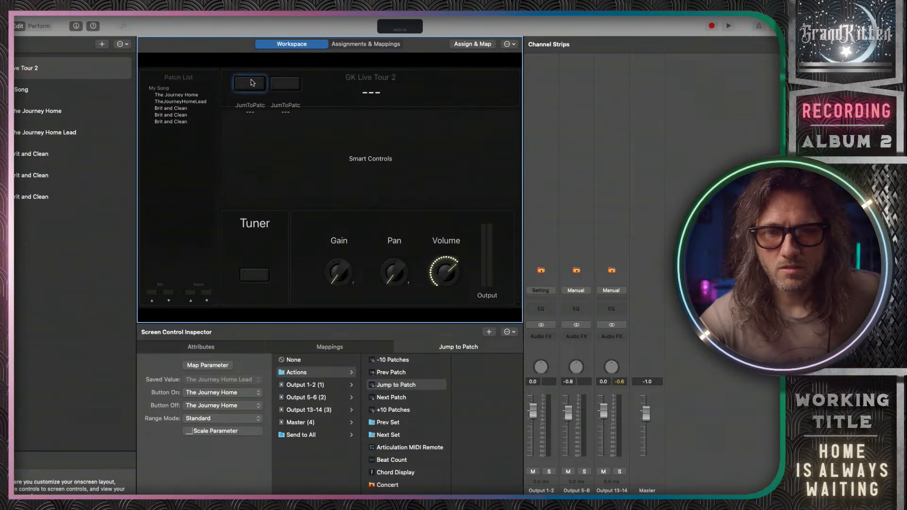
Set the second Jump to Patch button's range mode to Standard at concert level.
click(287, 82)
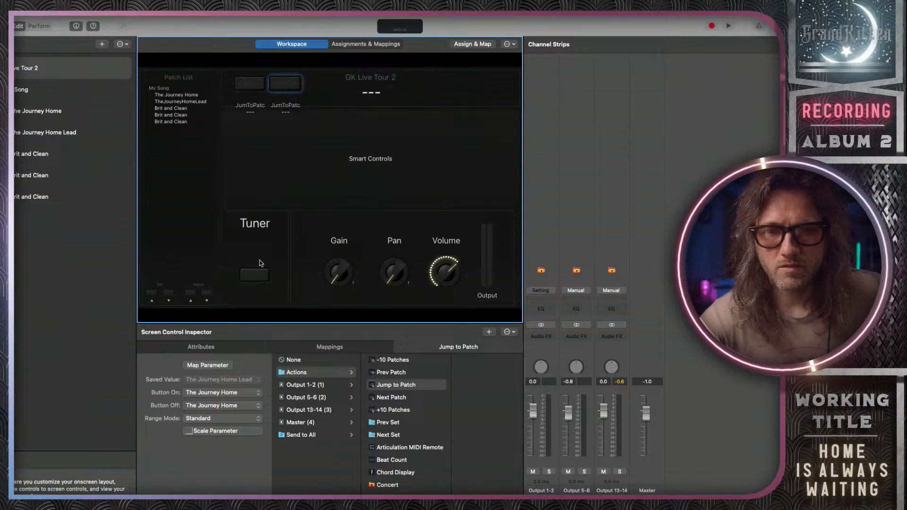
click(245, 419)
click(239, 411)
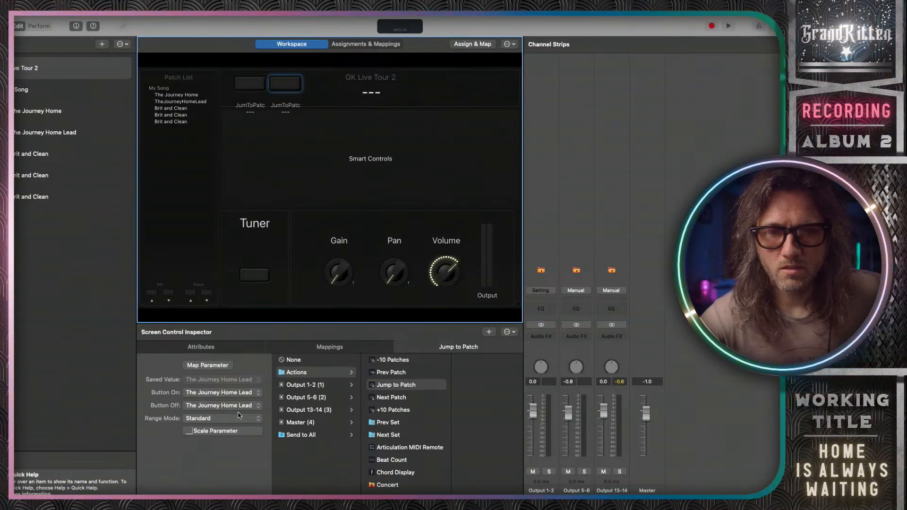
Test patch switching with both Jump to Patch buttons in the Edit mode workspace.
click(254, 82)
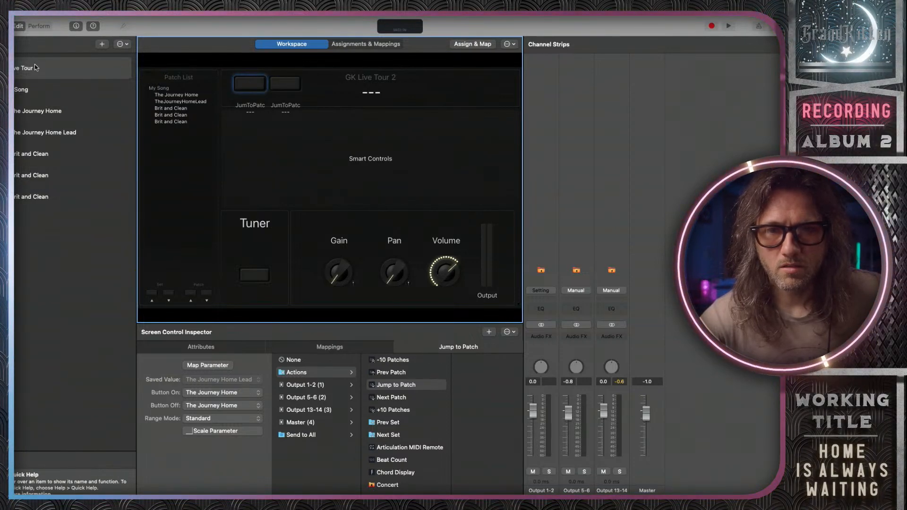
click(255, 88)
click(255, 88)
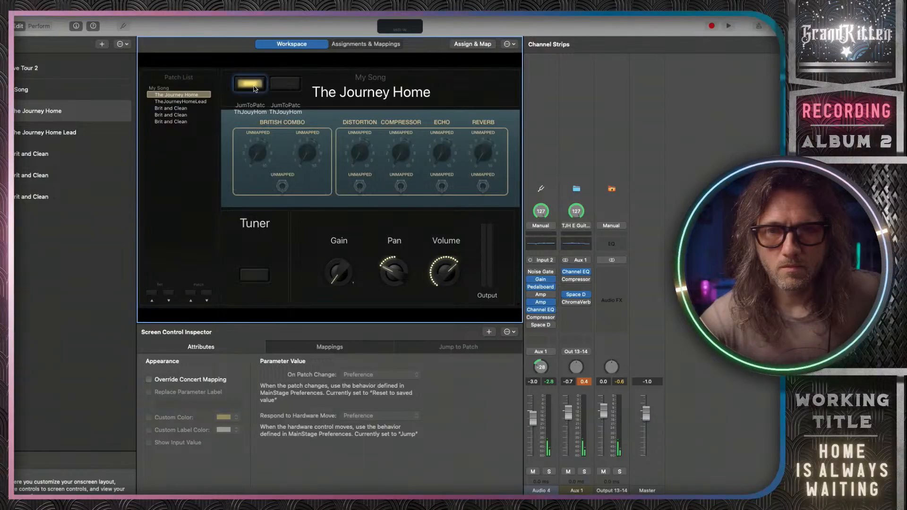
click(280, 87)
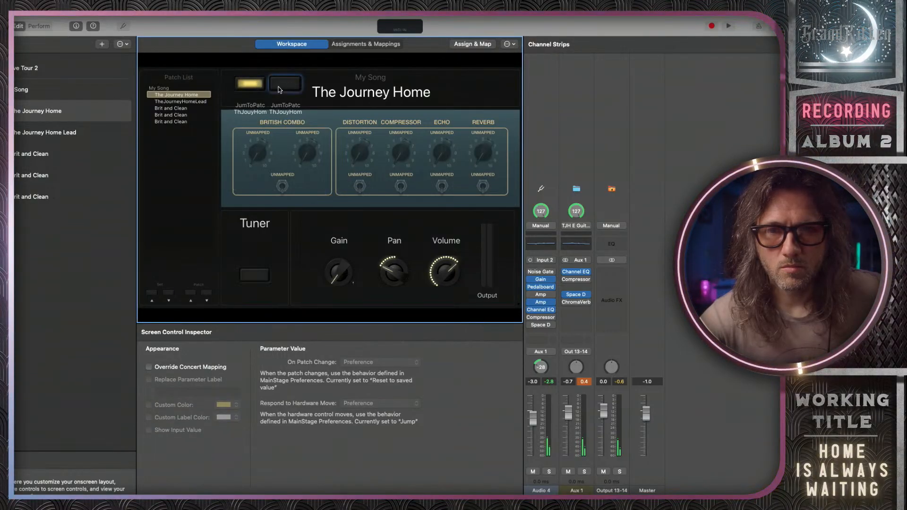
click(291, 90)
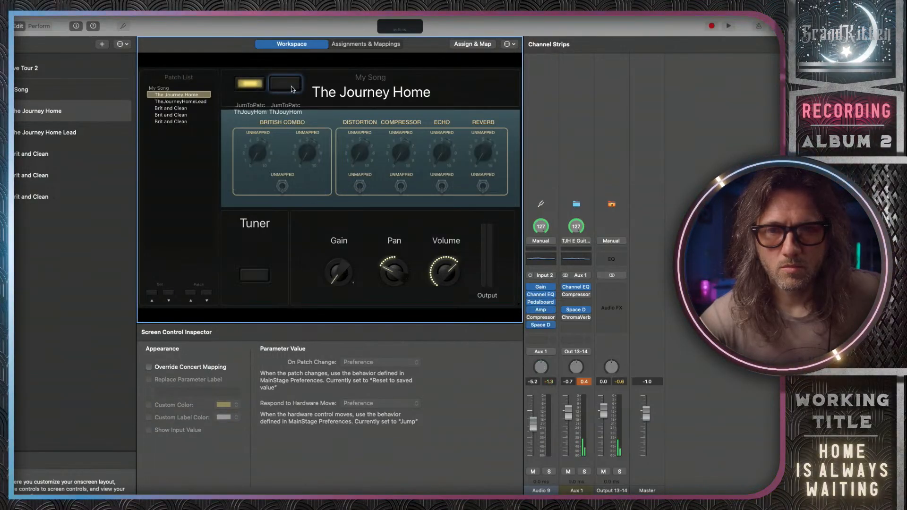
click(250, 80)
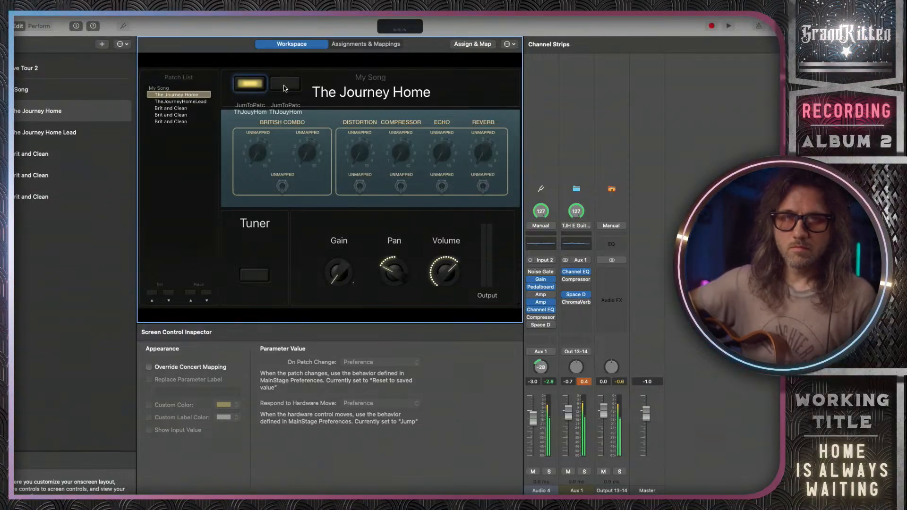
Switch to X AIR Edit, mute the Acoustic channel and unmute Guitar L and Guitar R.
key(ctrl+Right)
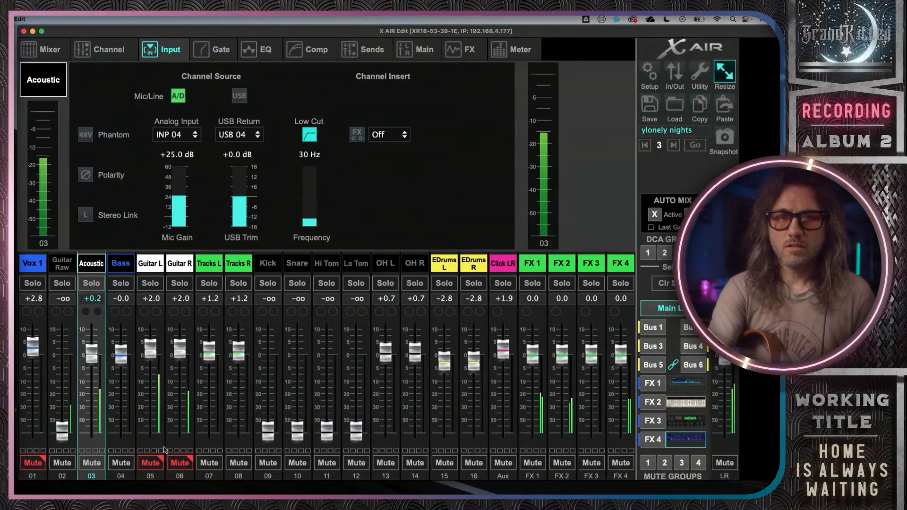
click(91, 463)
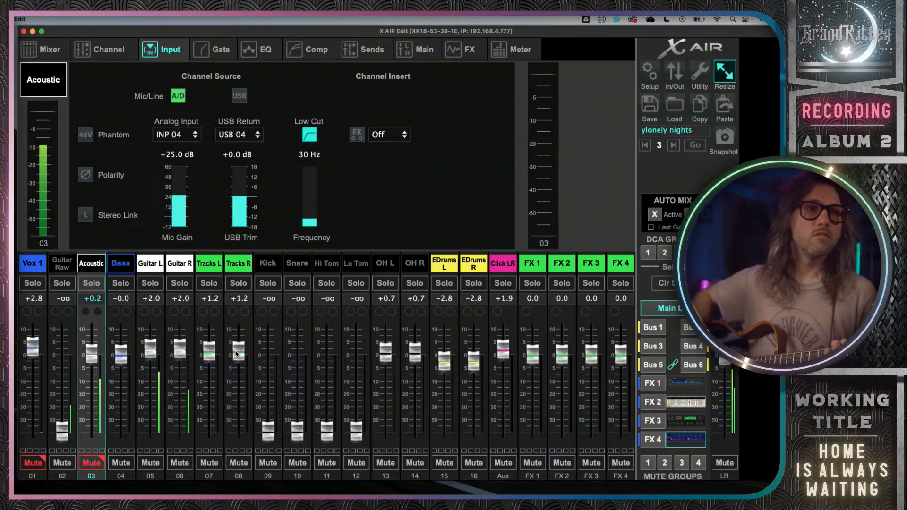
Switch to MainStage and test jumping to The Journey Home Lead and back with both buttons, briefly viewing the full-screen Perform mode.
key(ctrl+Left)
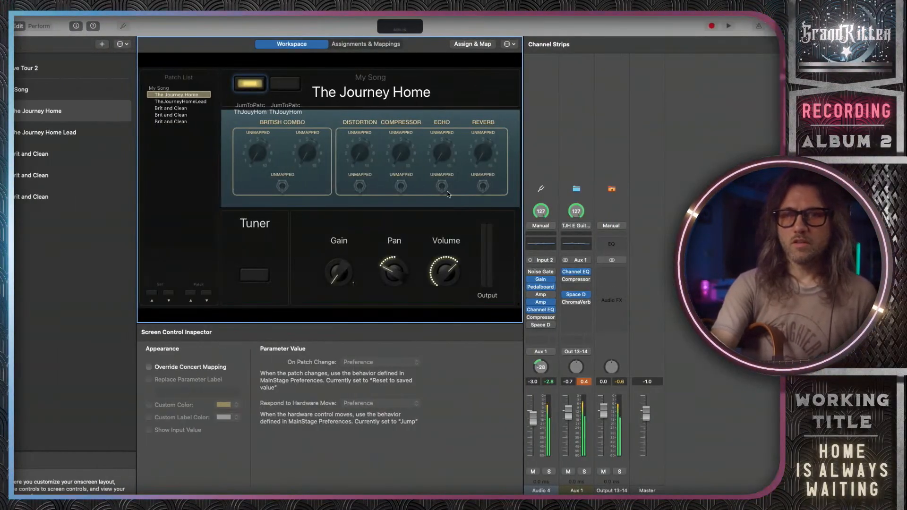
click(291, 79)
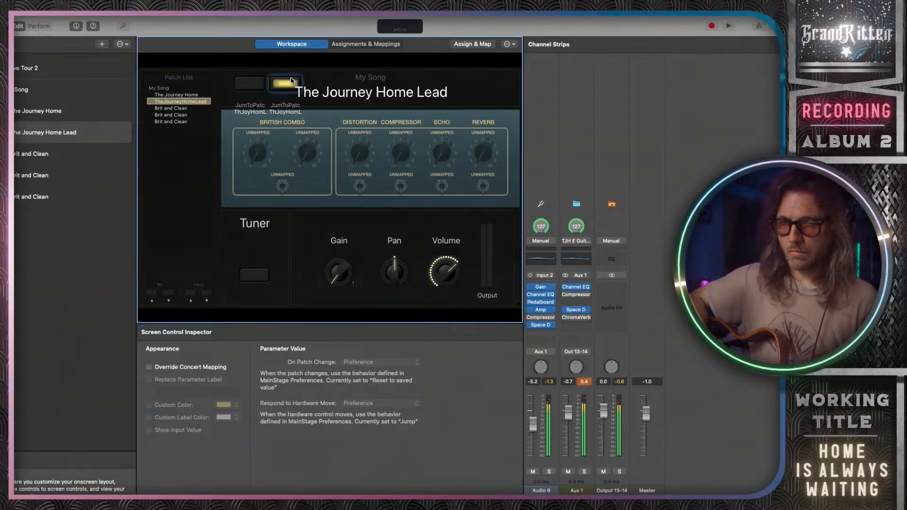
click(243, 81)
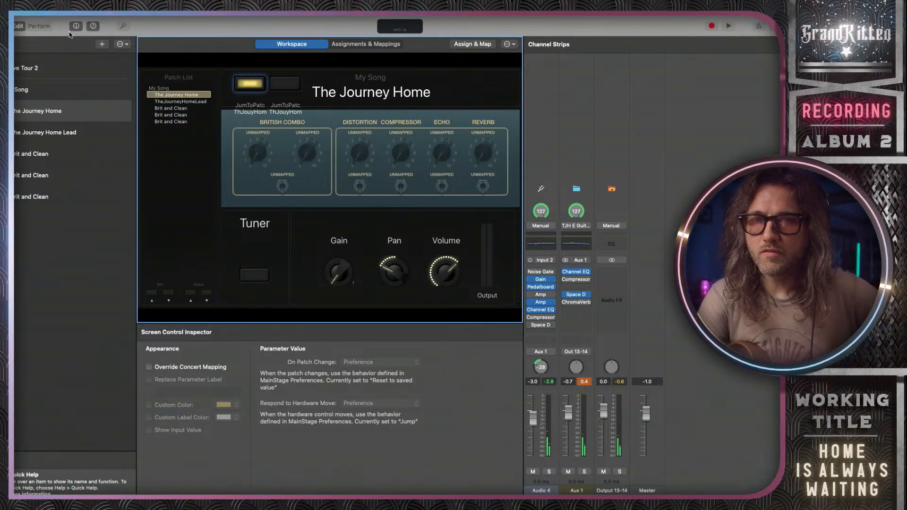
key(super+4)
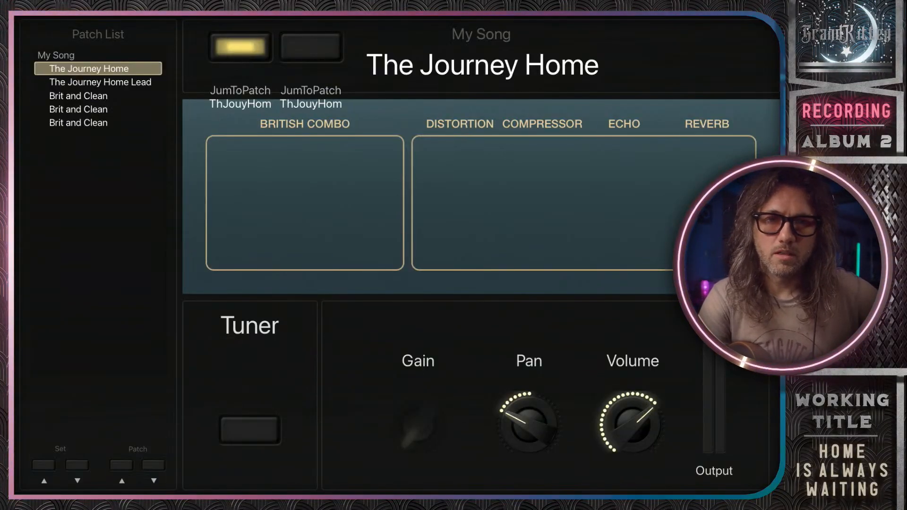
key(Escape)
Compare both buttons' MIDI input settings in Layout mode and set the first button's type to Single Value.
click(4, 26)
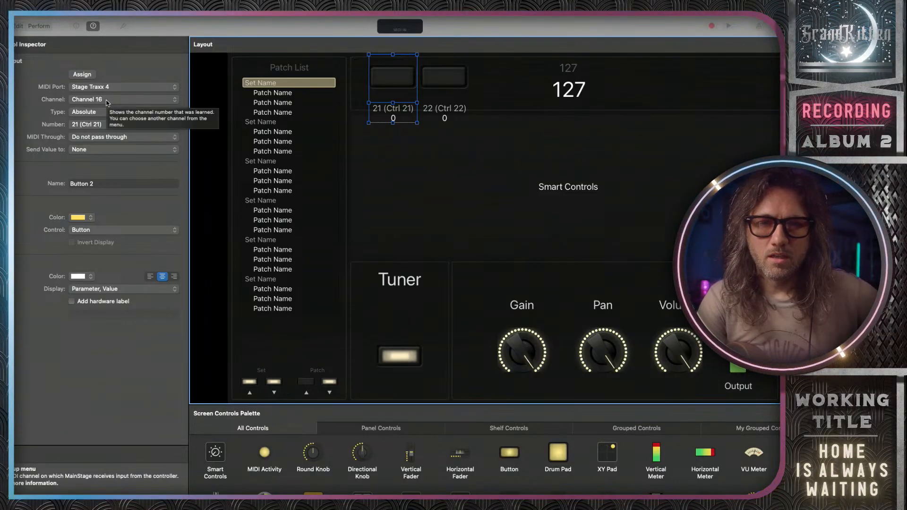
click(438, 76)
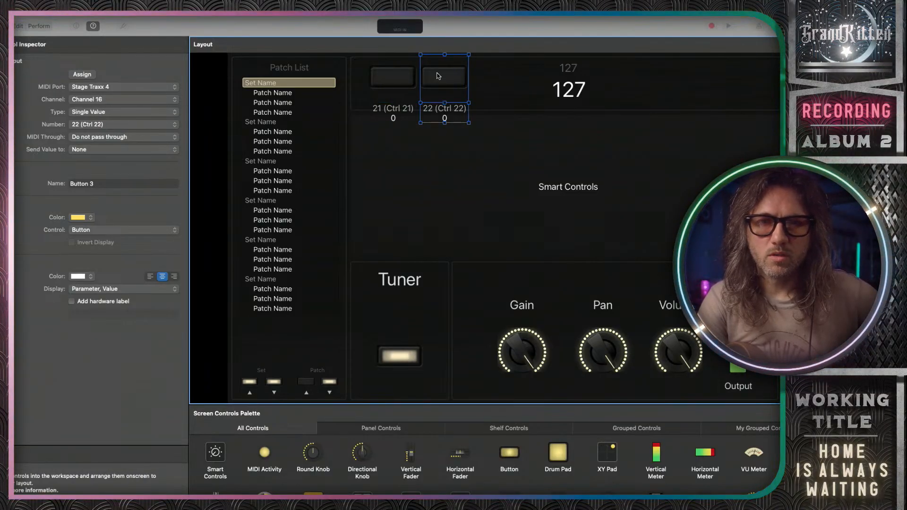
click(378, 76)
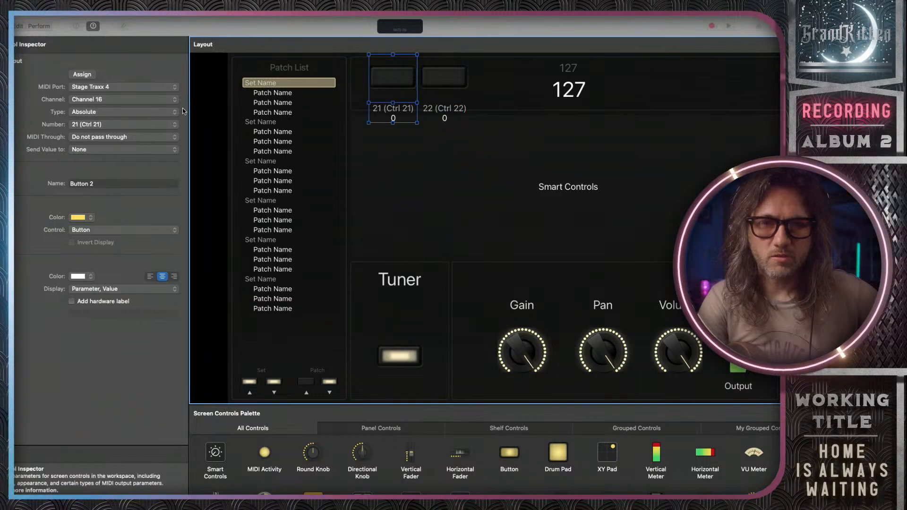
click(125, 112)
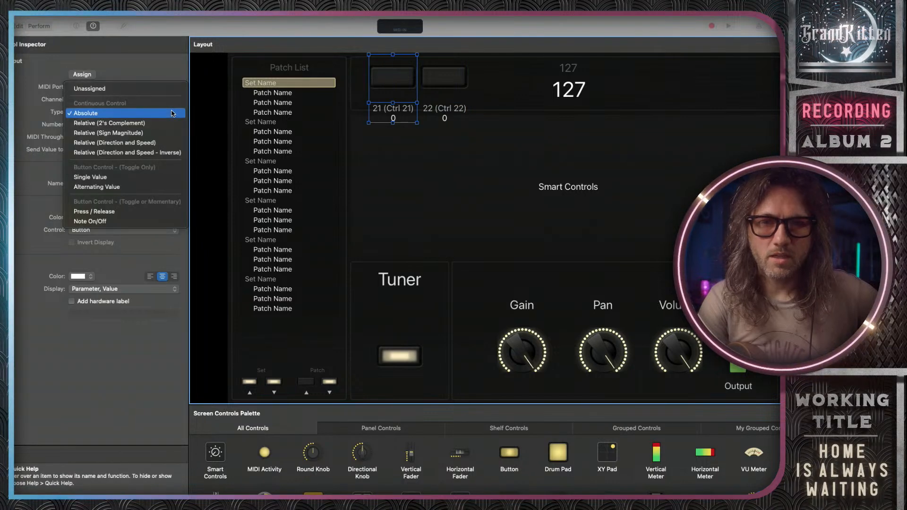
click(129, 176)
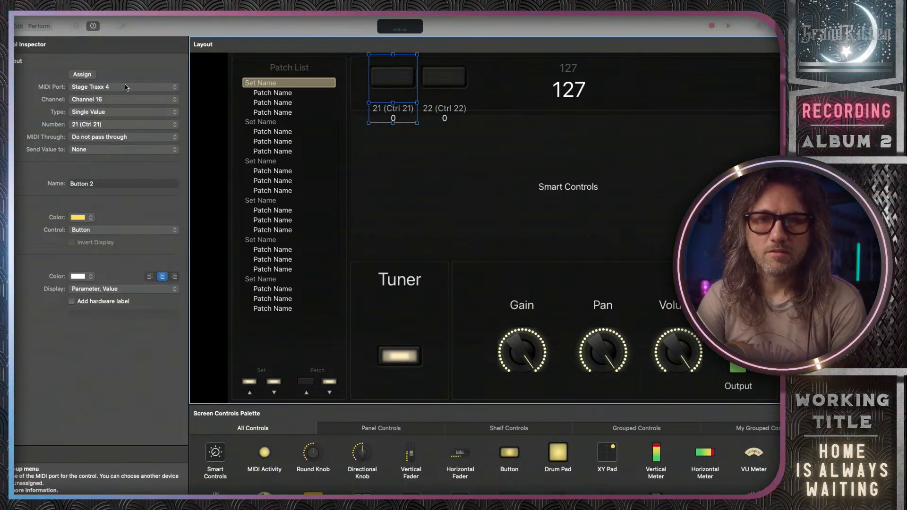
Recheck the input settings of both buttons and move the first button slightly closer to the second.
click(453, 73)
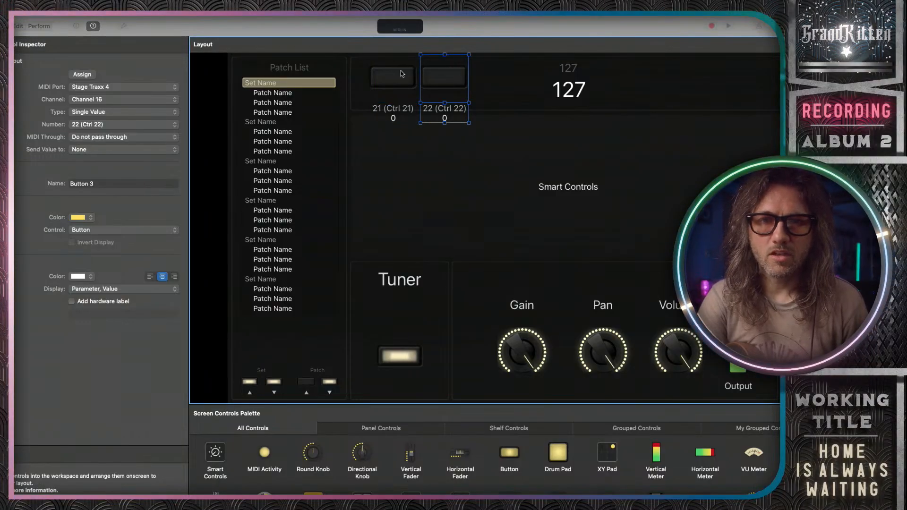
click(401, 74)
click(446, 70)
click(400, 73)
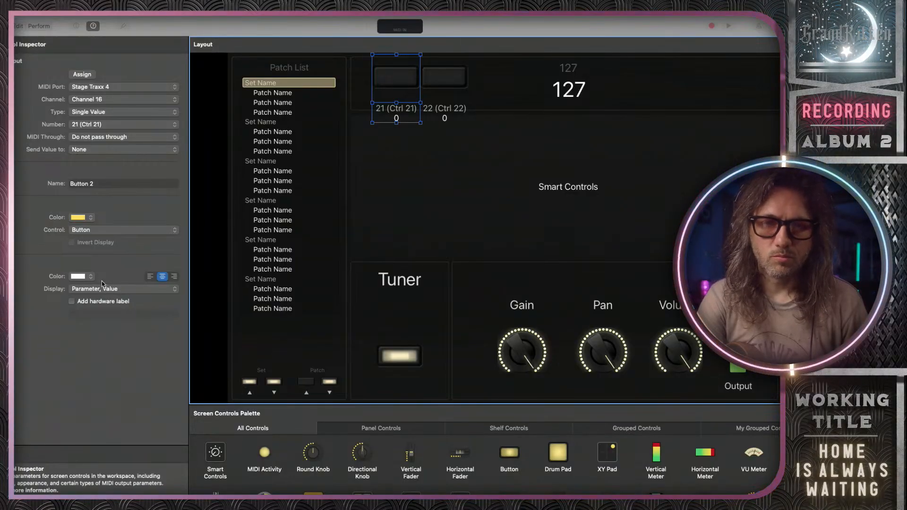
Test switching between The Journey Home and The Journey Home Lead with both buttons in Edit mode.
click(17, 26)
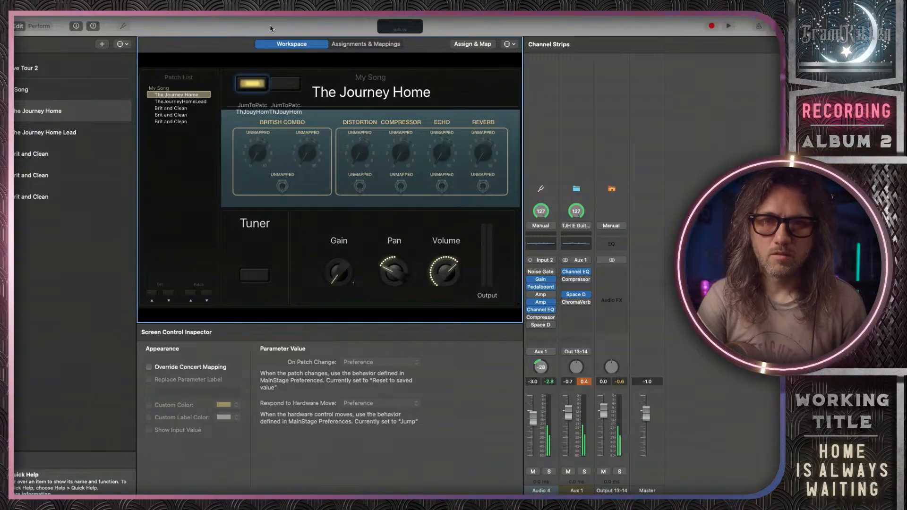
click(271, 84)
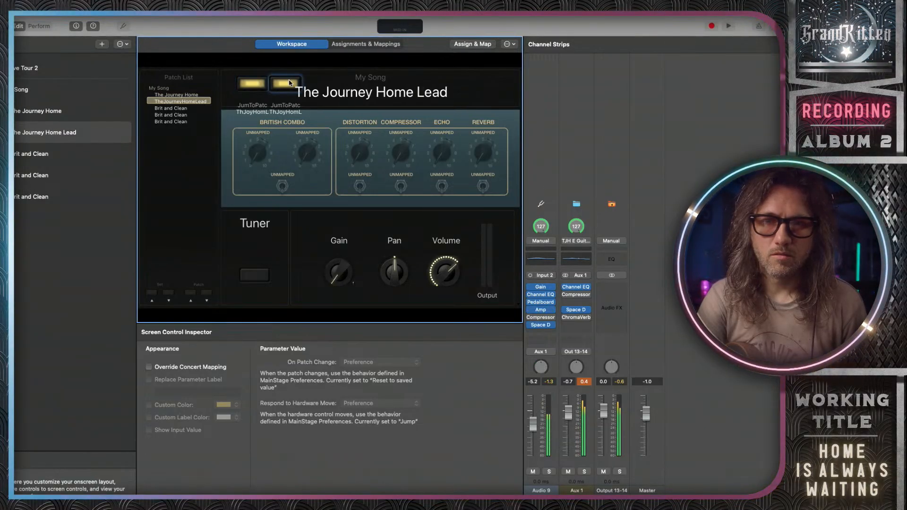
click(258, 84)
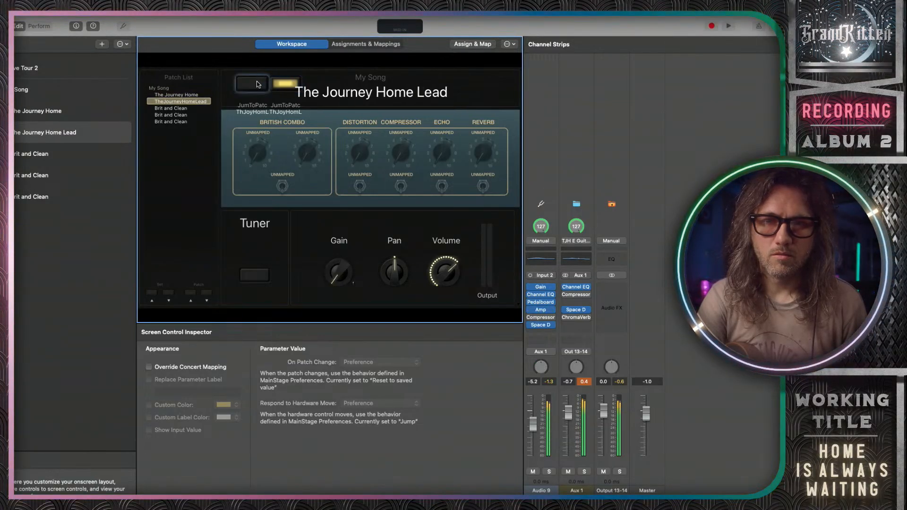
click(292, 85)
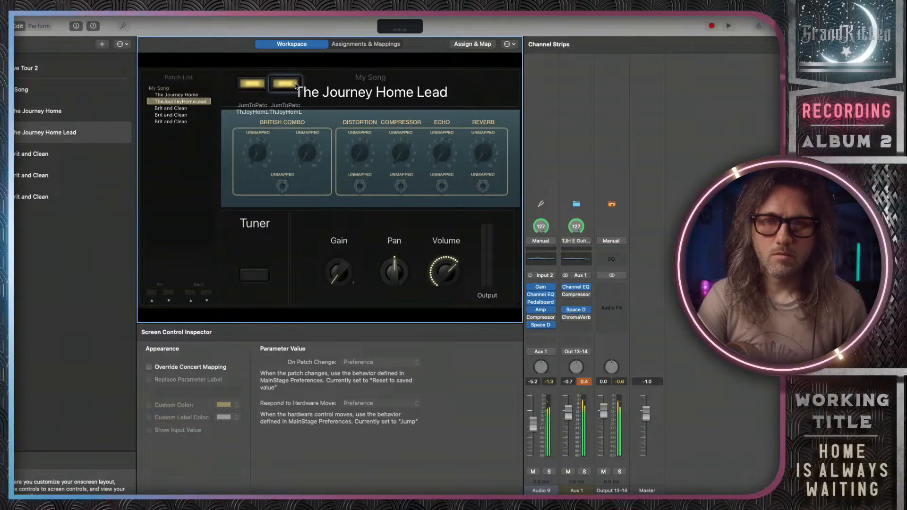
click(257, 83)
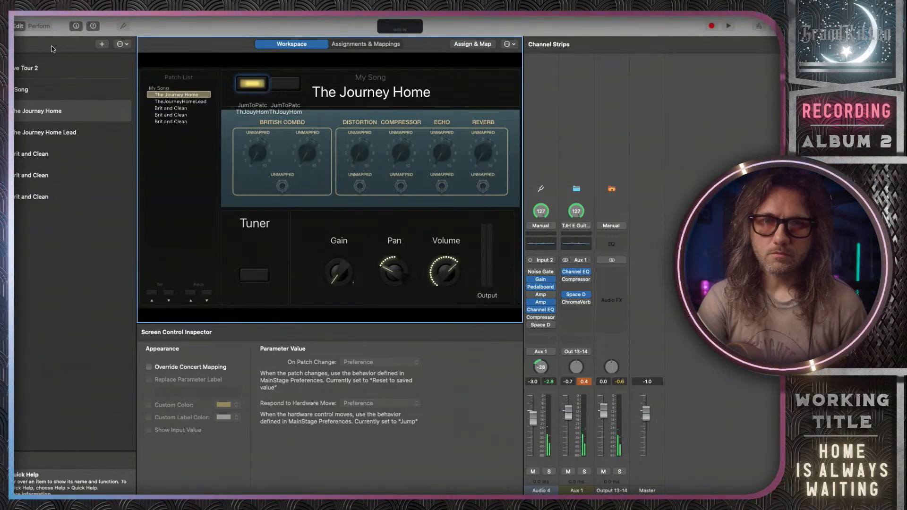
Check the first button's MIDI input in Layout mode, switch to Stage Traxx 4 and move the song's playback position to 3:01.
click(3, 26)
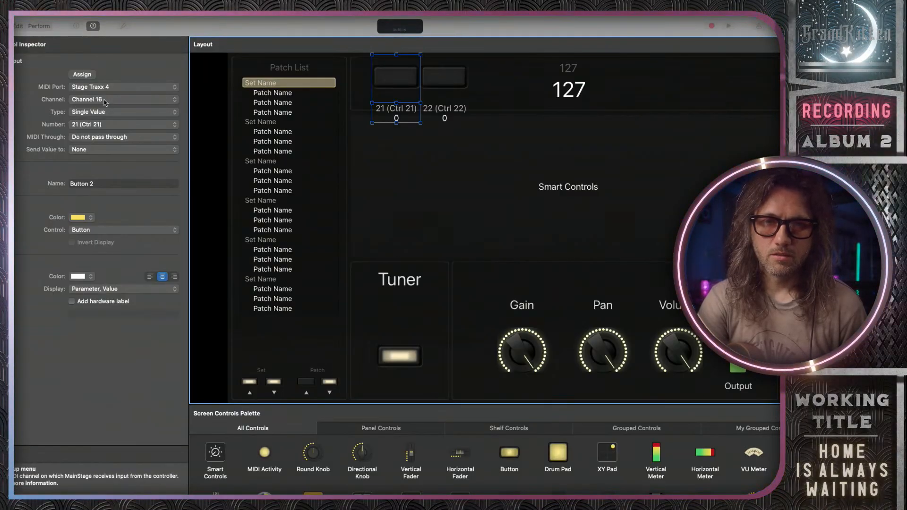
key(ctrl+Right)
key(ctrl+Right)
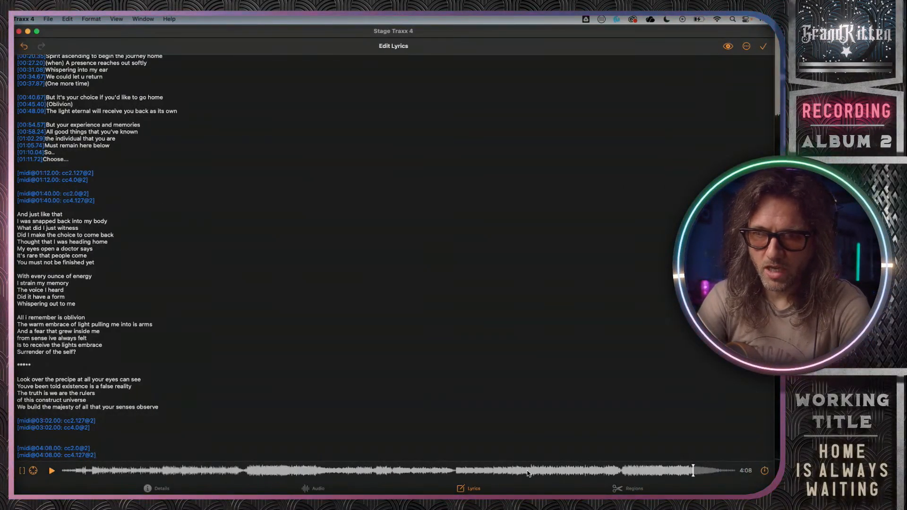
drag(691, 475, 522, 477)
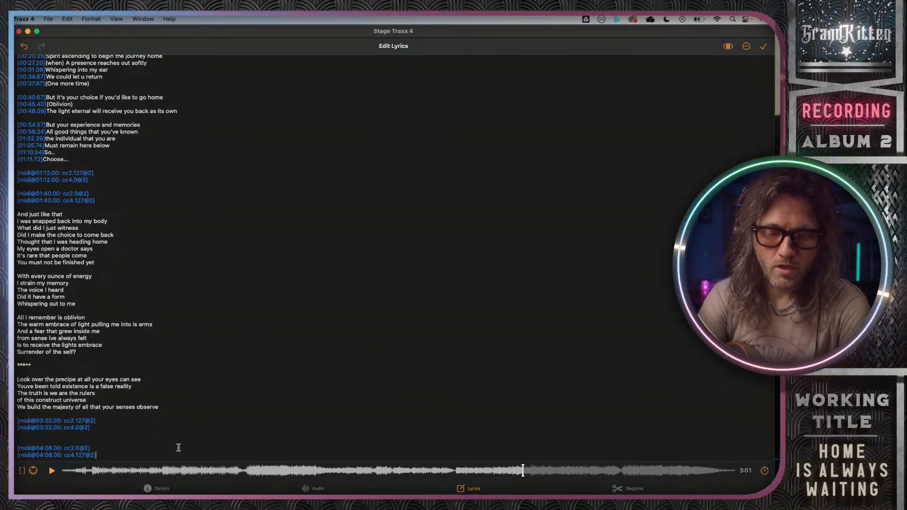
Duplicate the 03:02.00 cc4.0@2 MIDI command onto a new line directly below it in the lyrics.
click(98, 429)
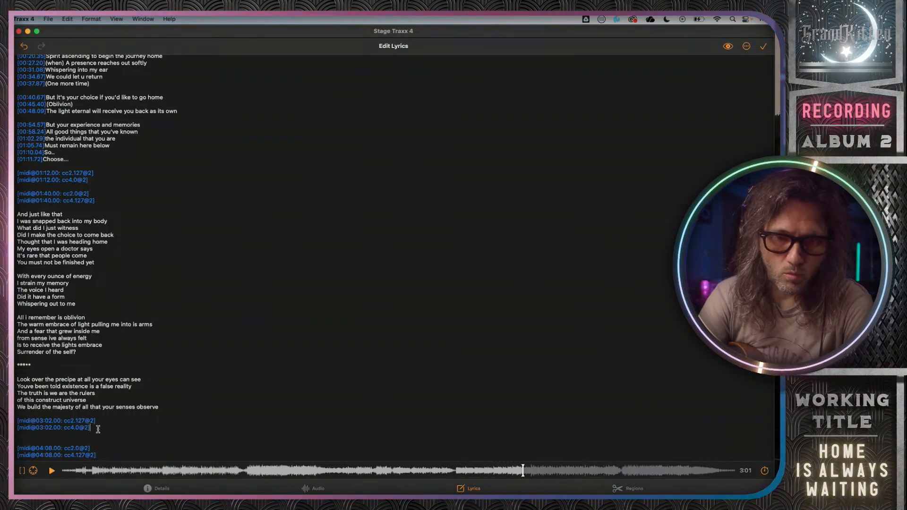
drag(97, 429, 15, 427)
key(super+c)
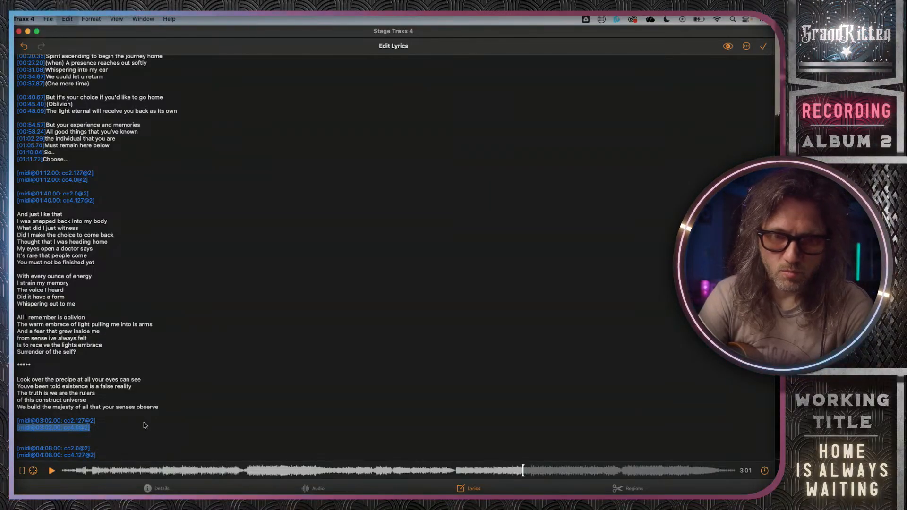
key(Right)
key(Return)
key(super+v)
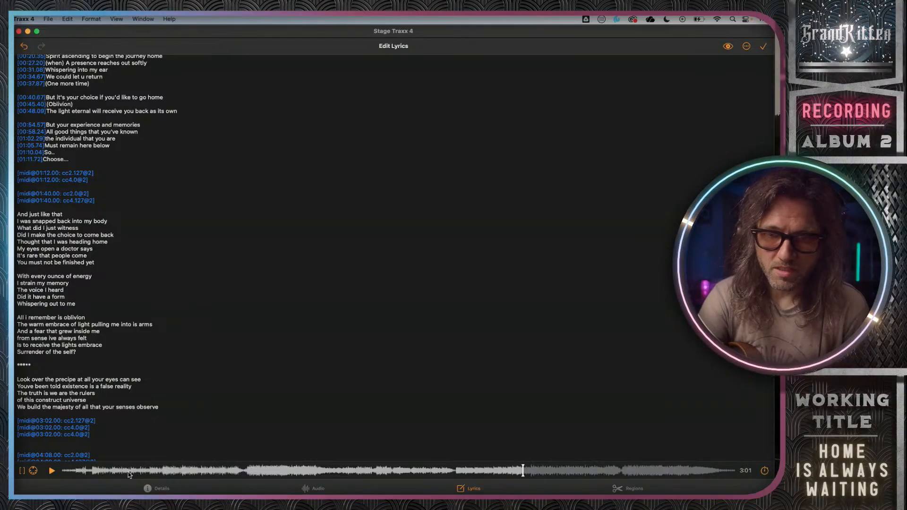
Change the duplicated 03:02.00 command to controller 22, value 127, channel 16, so it reads cc22.127@16.
key(BackSpace)
text(16)
key(Left)
key(Left)
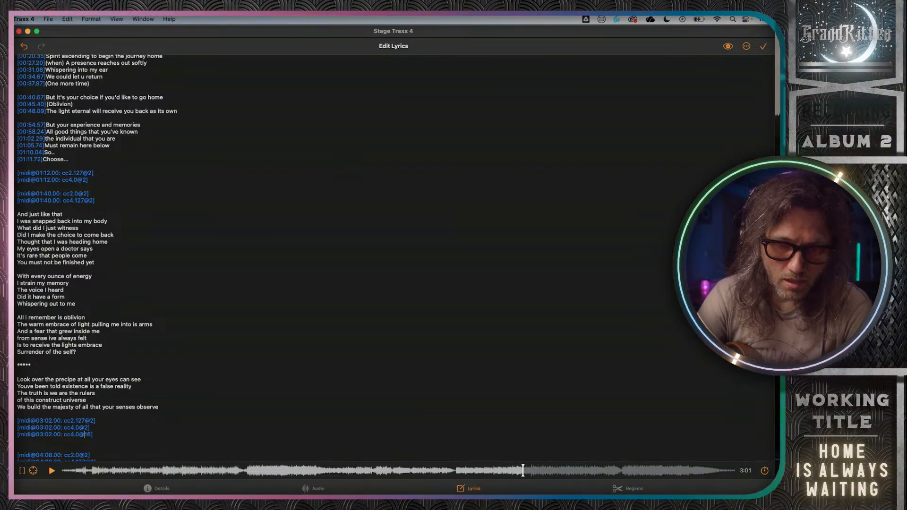
key(Left)
key(Left)
key(Left)
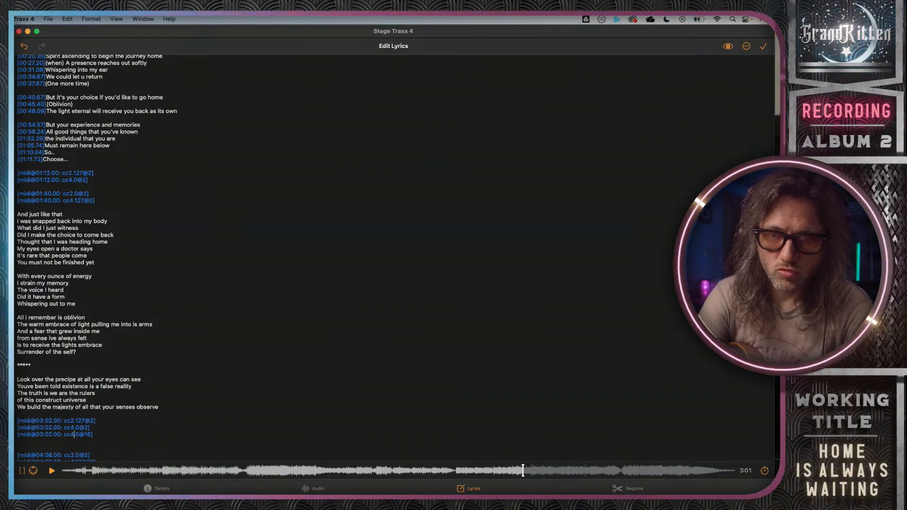
key(BackSpace)
text(22)
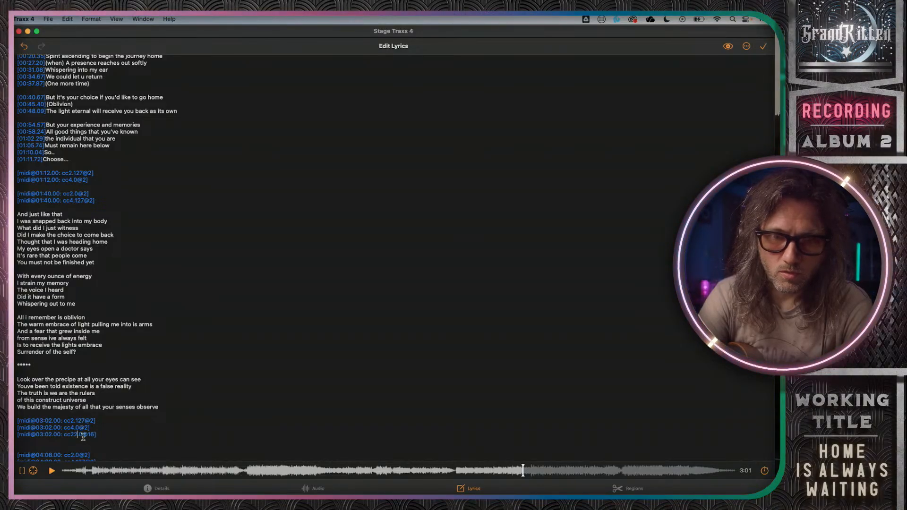
key(Right)
key(Right)
key(BackSpace)
text(127)
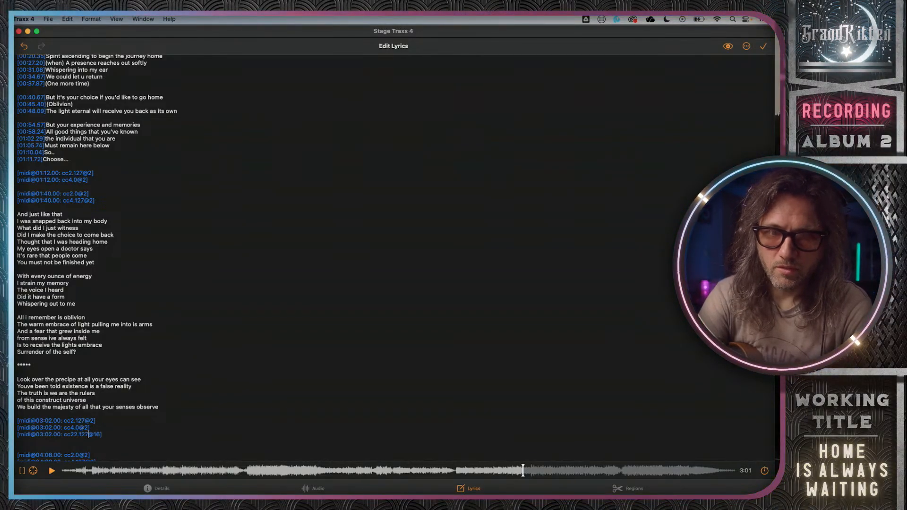
click(116, 437)
scroll(117, 439, down, 1)
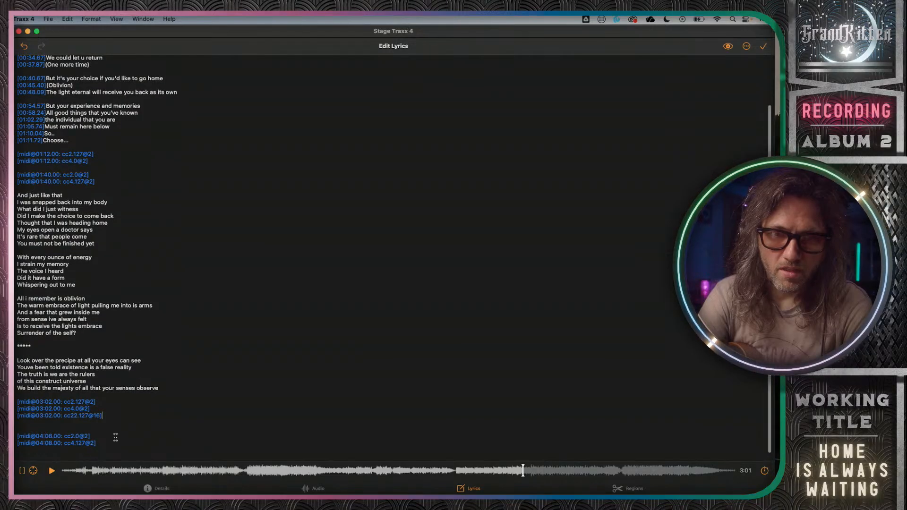
Copy the cc22.127@16 command onto the empty line directly above the 04:08.00 commands.
drag(104, 412, 14, 416)
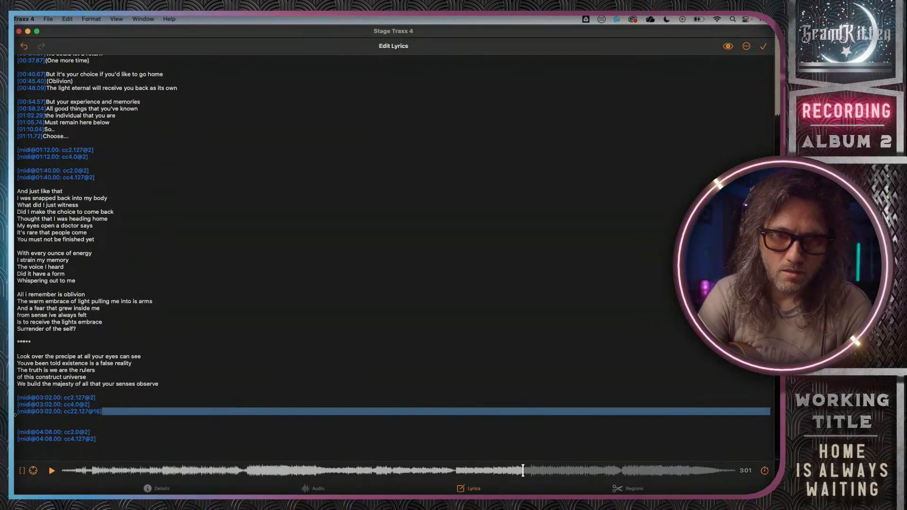
drag(102, 413, 15, 413)
key(cmd+c)
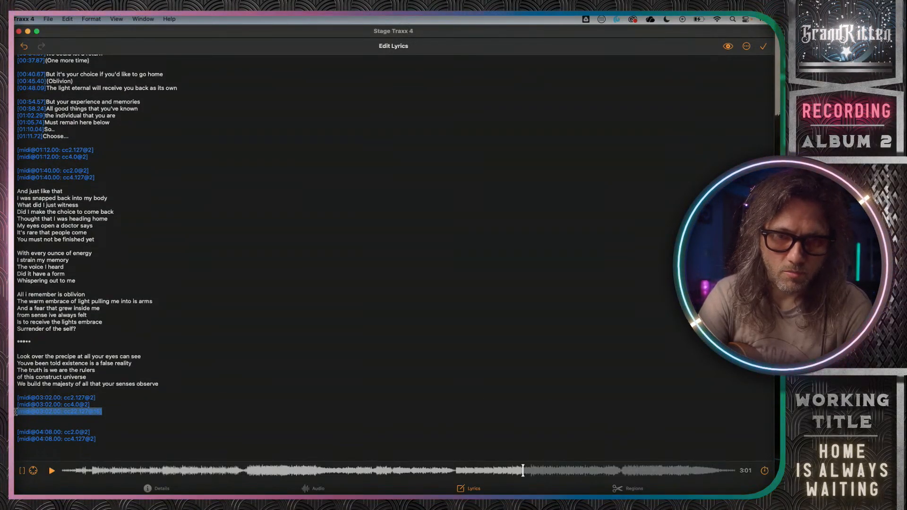
click(57, 427)
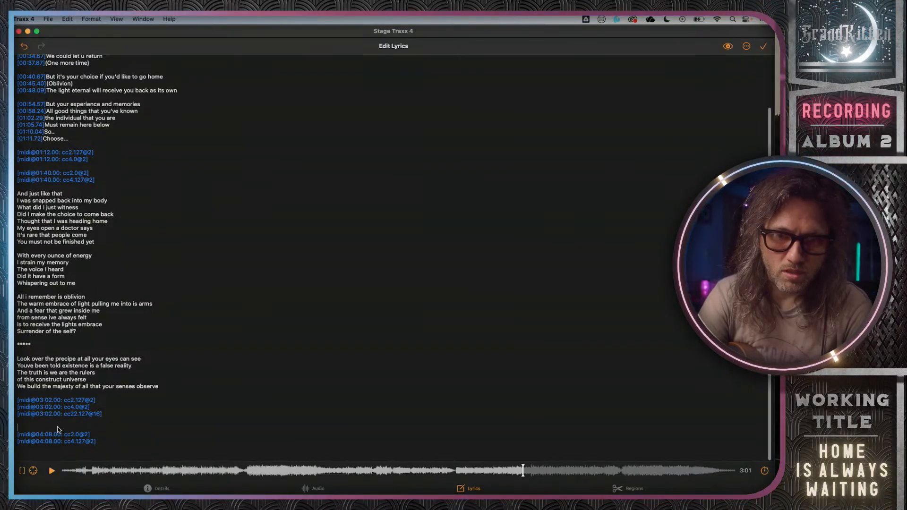
key(cmd+v)
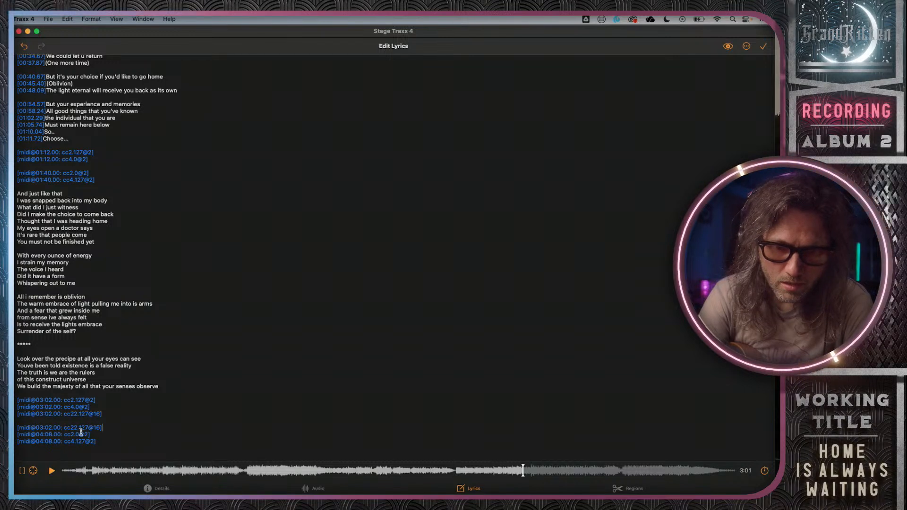
Set the controller number of the copied command above the 04:08.00 lines to 21.
click(76, 428)
key(BackSpace)
text(1)
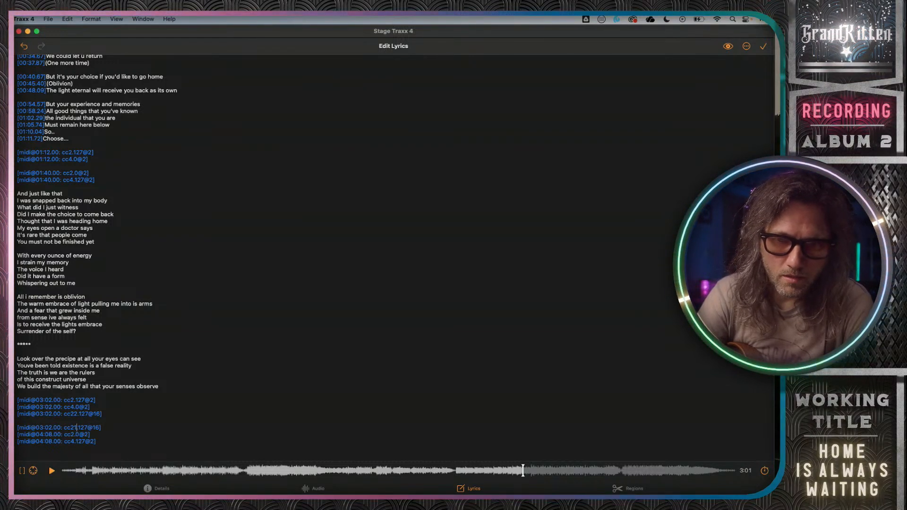
key(Right)
key(Right)
key(Right)
key(Right)
key(Right)
key(Right)
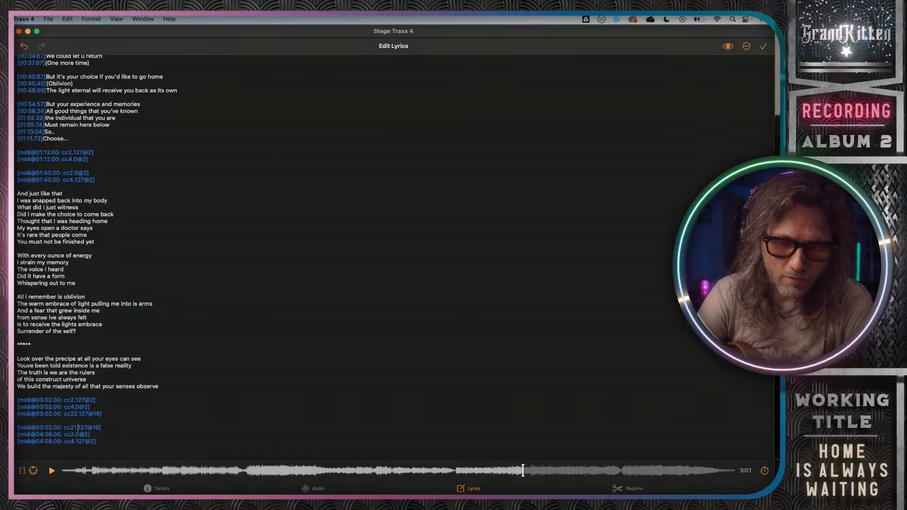
Set the time of the cc21.127@16 command to 04:08.00.
key(Left)
key(Left)
key(Left)
key(Left)
key(Left)
key(Left)
key(Left)
key(Left)
key(Left)
key(Left)
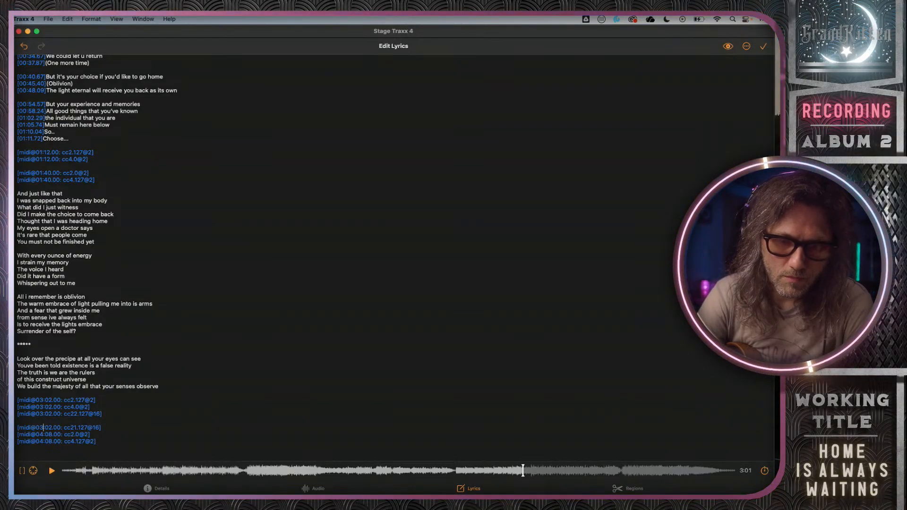
key(BackSpace)
text(4)
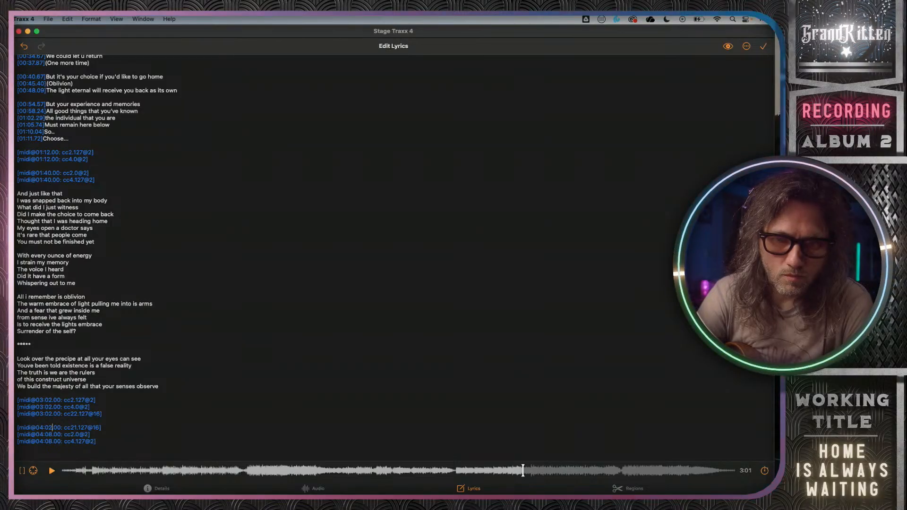
key(Right)
key(Right)
key(Right)
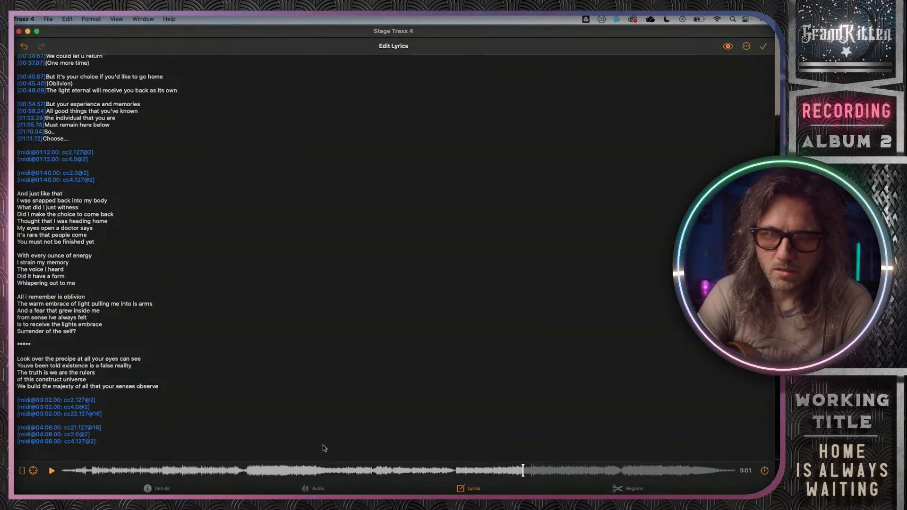
Play the track from 3:33 to find the patch change point and retime the cc21.127@16 command to 03:39.00.
drag(526, 470, 608, 468)
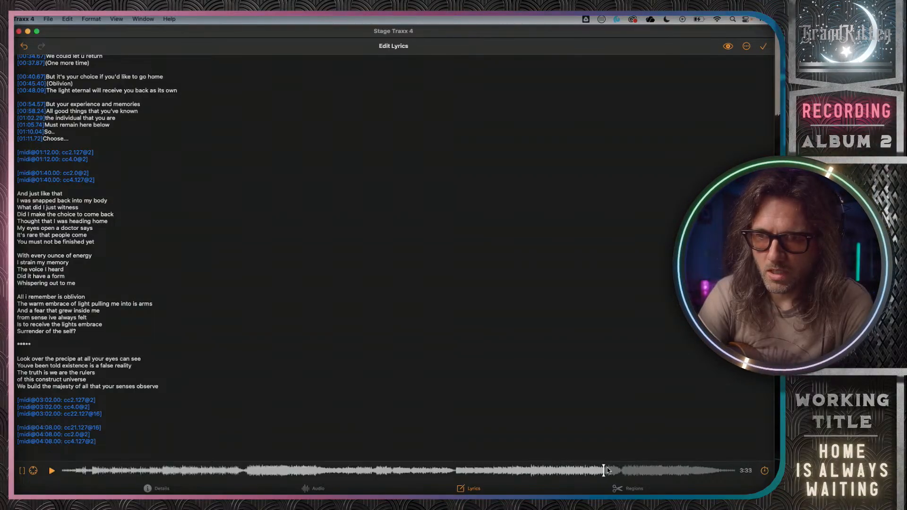
click(52, 472)
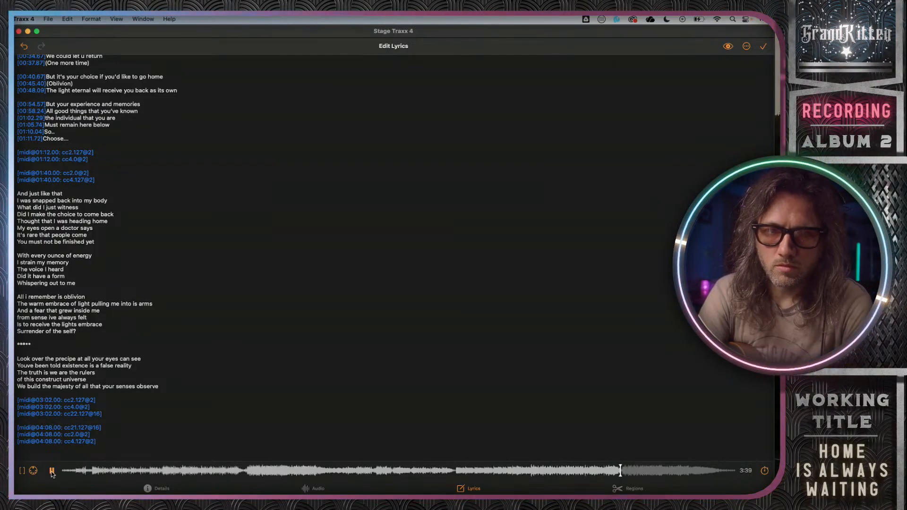
click(52, 472)
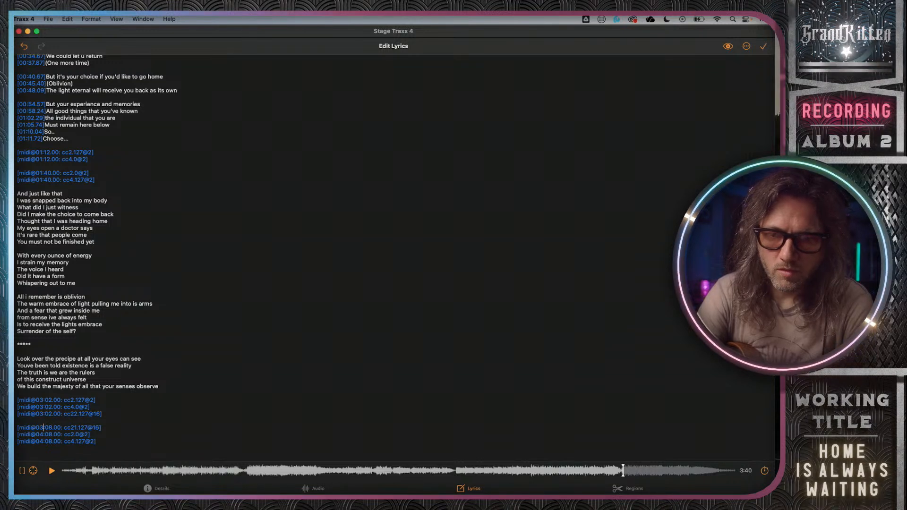
key(BackSpace)
key(BackSpace)
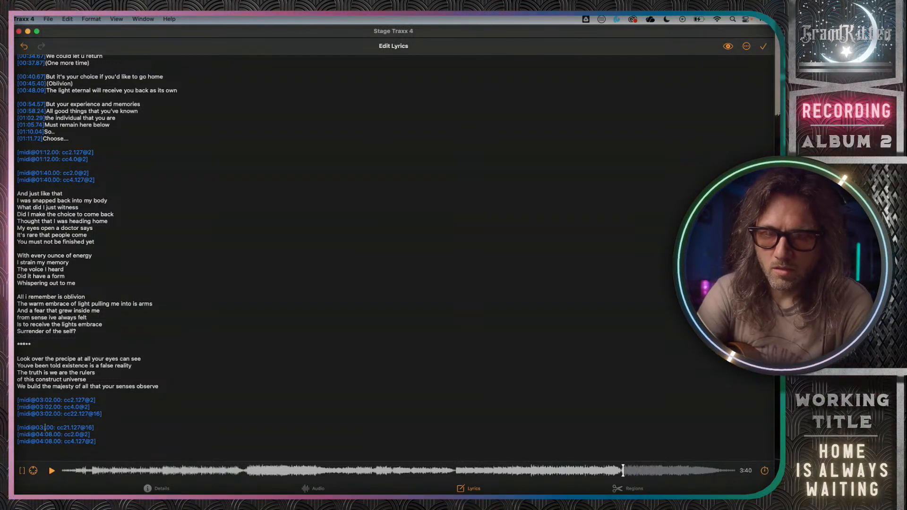
text(39.)
click(104, 427)
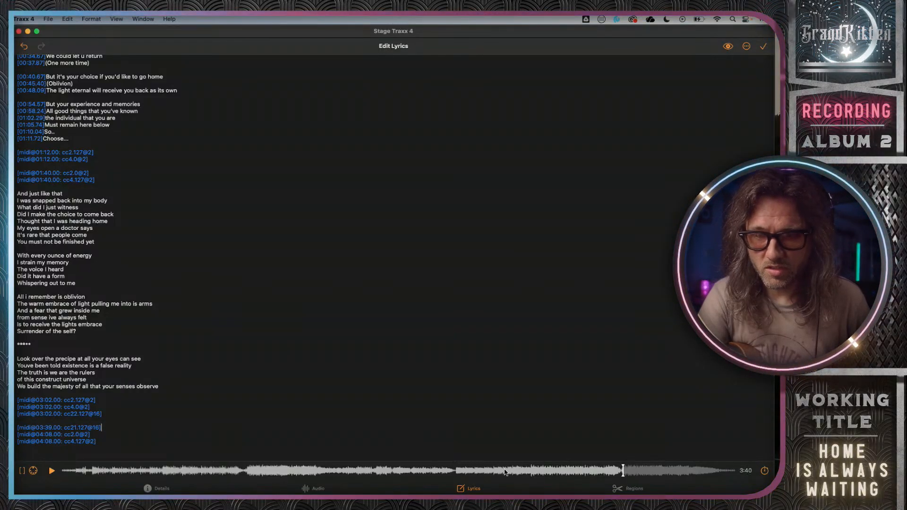
Save the lyric edits and play The Journey Home from 2:51, with MainStage in Edit mode to check the patch changes.
drag(624, 471, 497, 477)
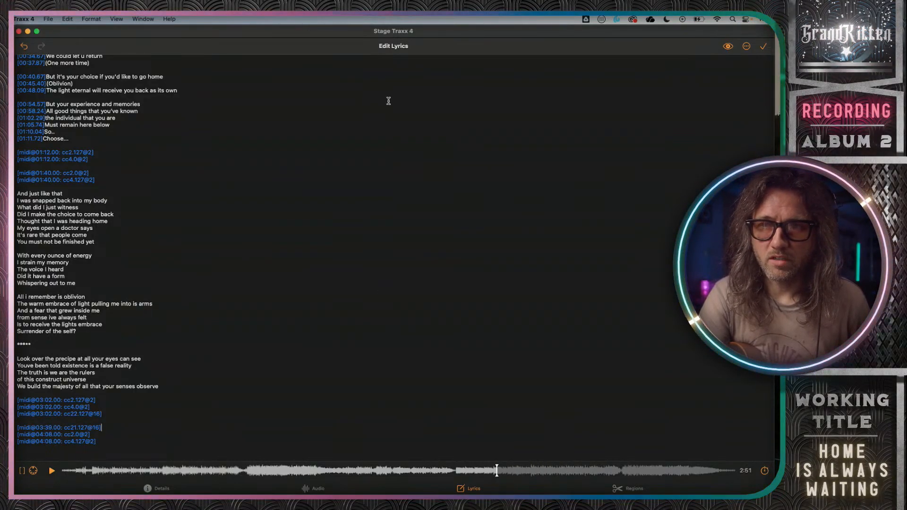
click(763, 46)
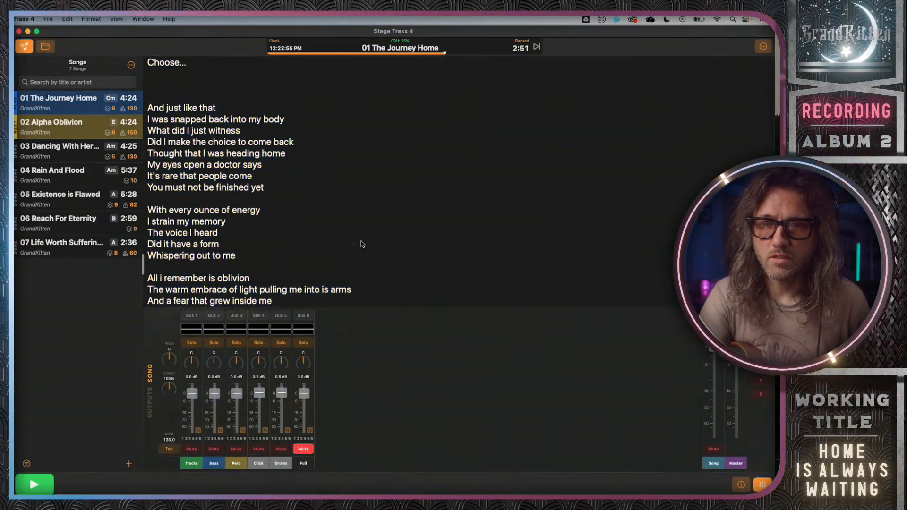
click(34, 489)
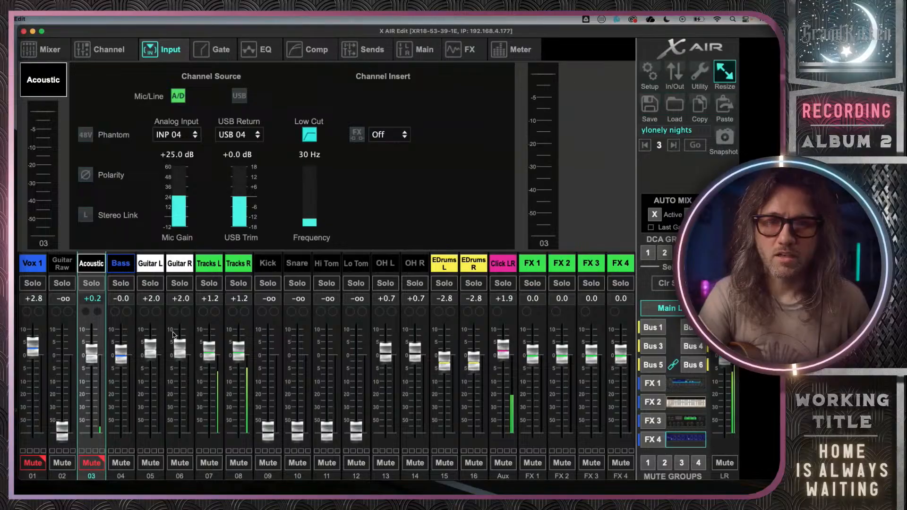
key(ctrl+Left)
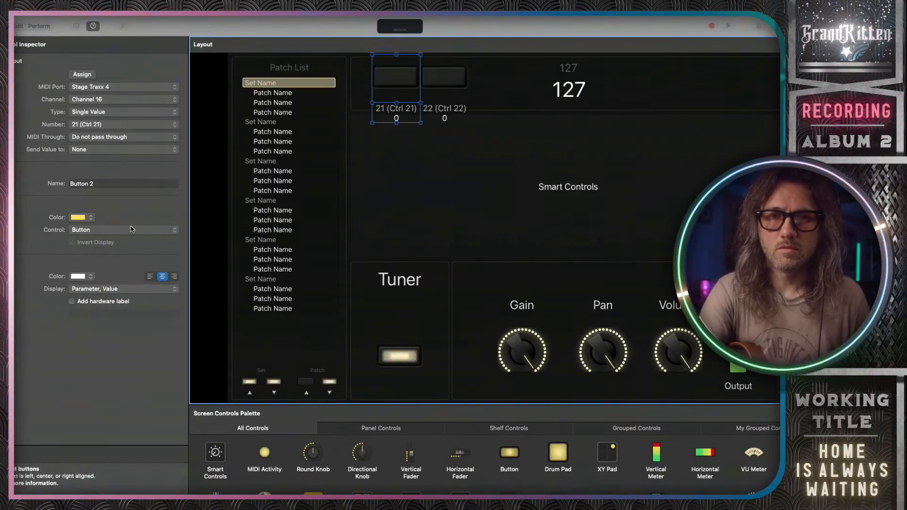
click(21, 27)
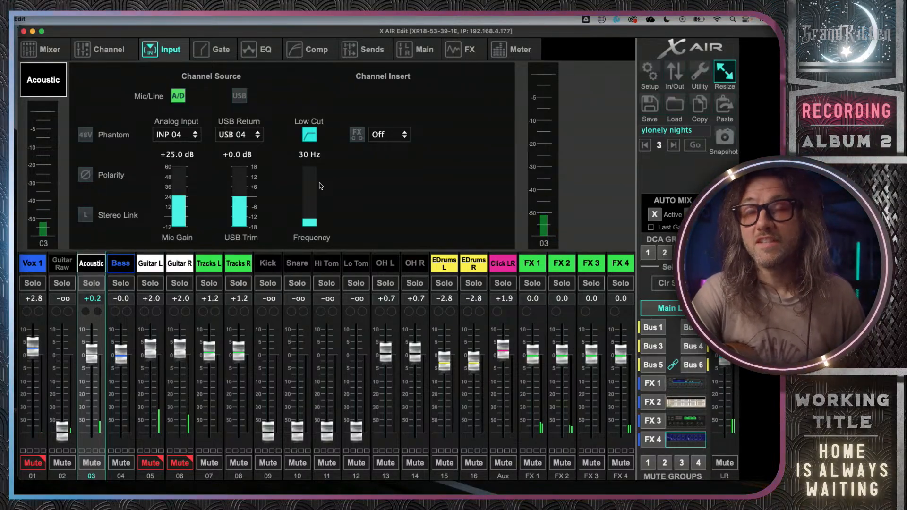
Switch to Stage Traxx 4 and play The Journey Home from the beginning.
key(ctrl+Right)
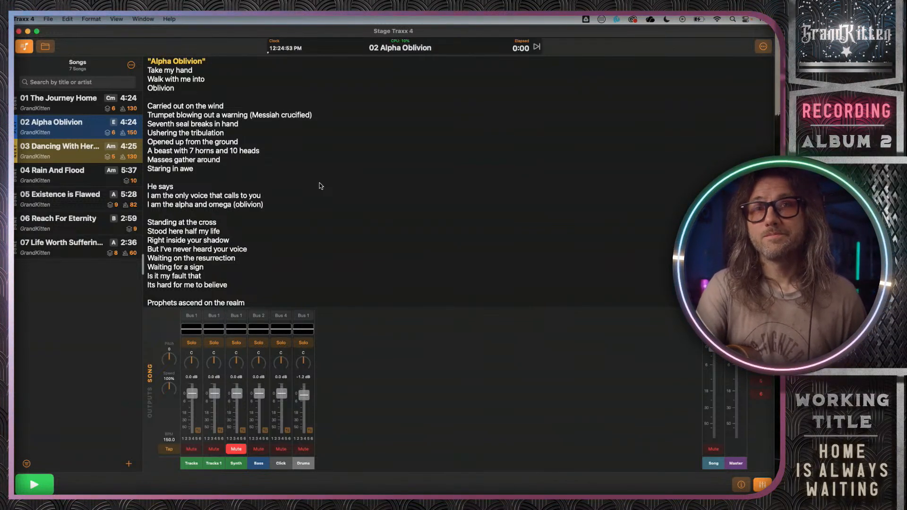
click(89, 113)
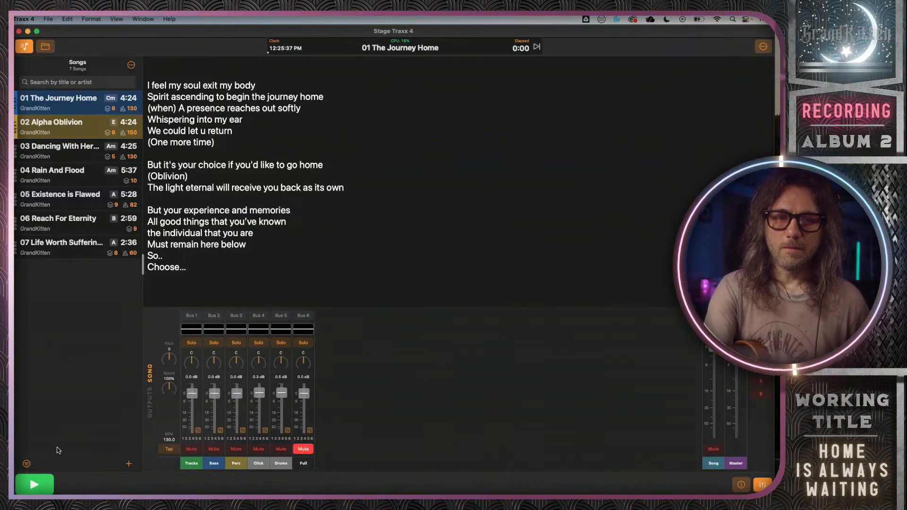
click(42, 483)
Switch to X AIR Edit and lower the Acoustic channel's mic gain to +23.0 dB.
key(ctrl+Left)
key(ctrl+Left)
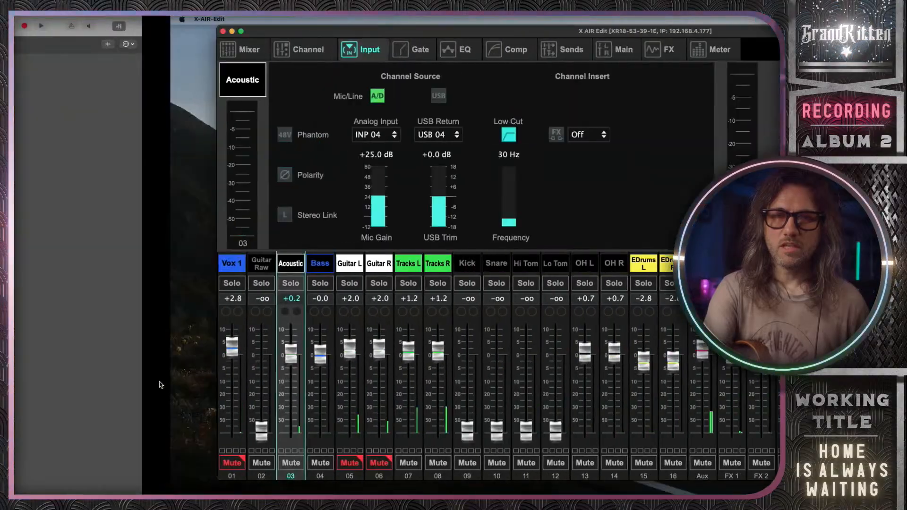
key(ctrl+Right)
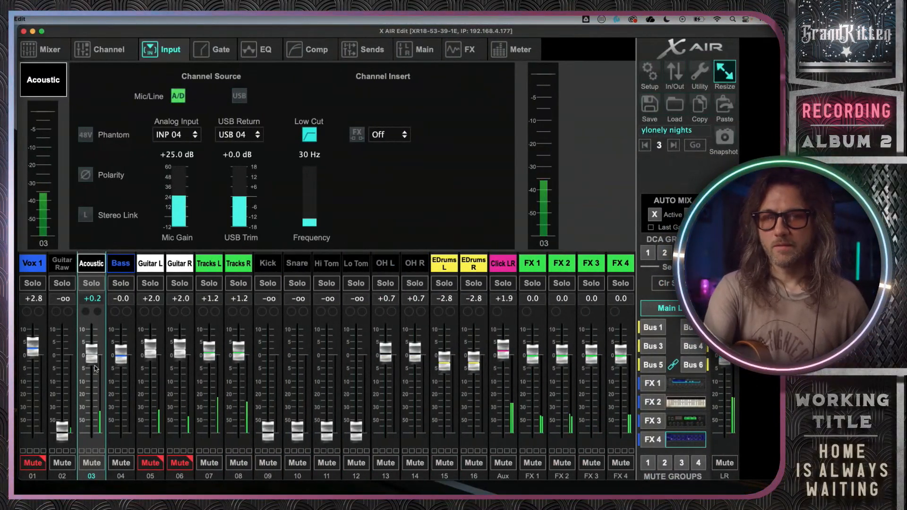
drag(179, 204, 179, 208)
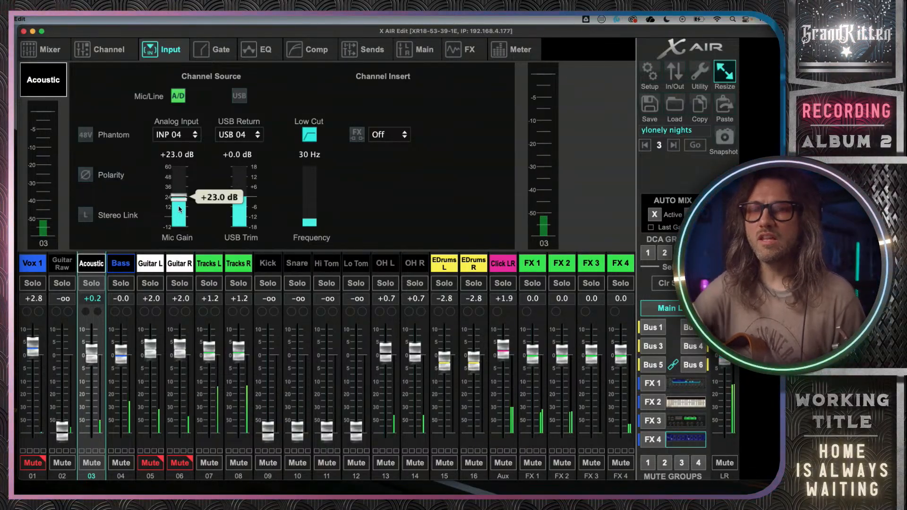
Check The Journey Home's playback in Stage Traxx 4 against the X AIR Edit channel levels, and pause the song.
key(ctrl+Right)
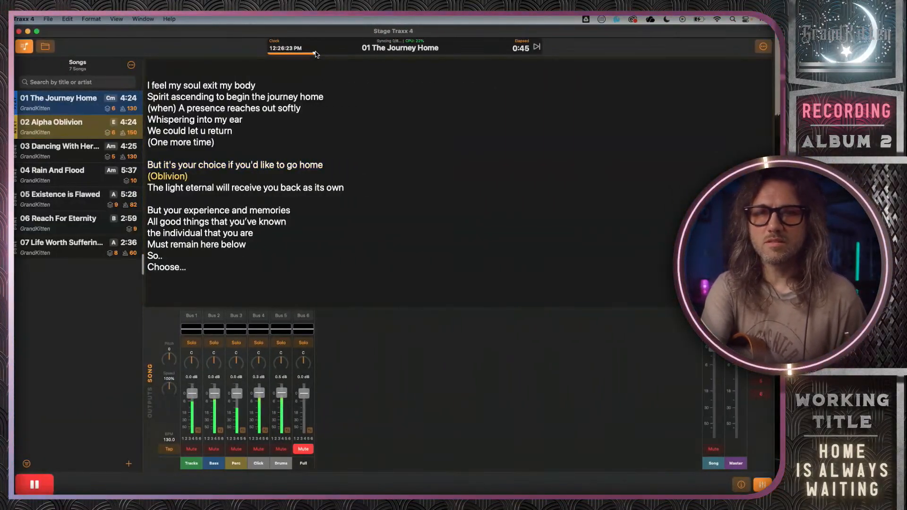
key(ctrl+Left)
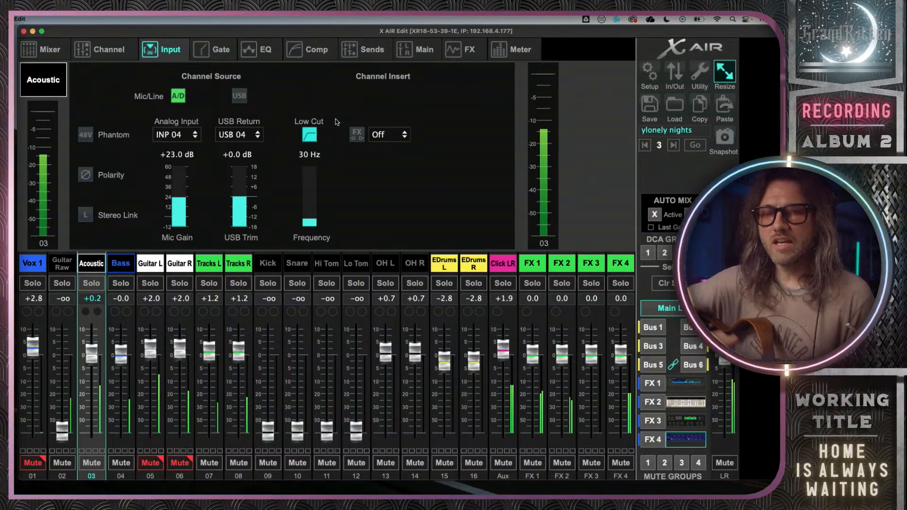
key(ctrl+Right)
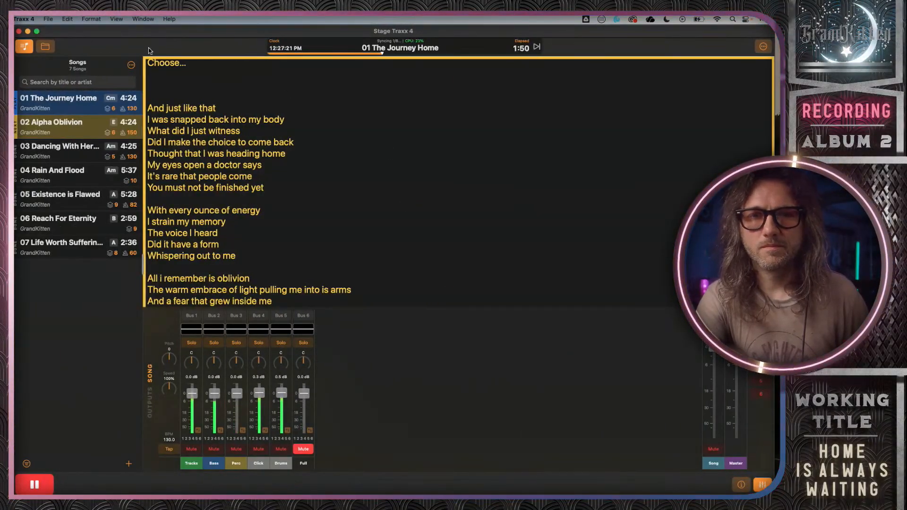
click(40, 489)
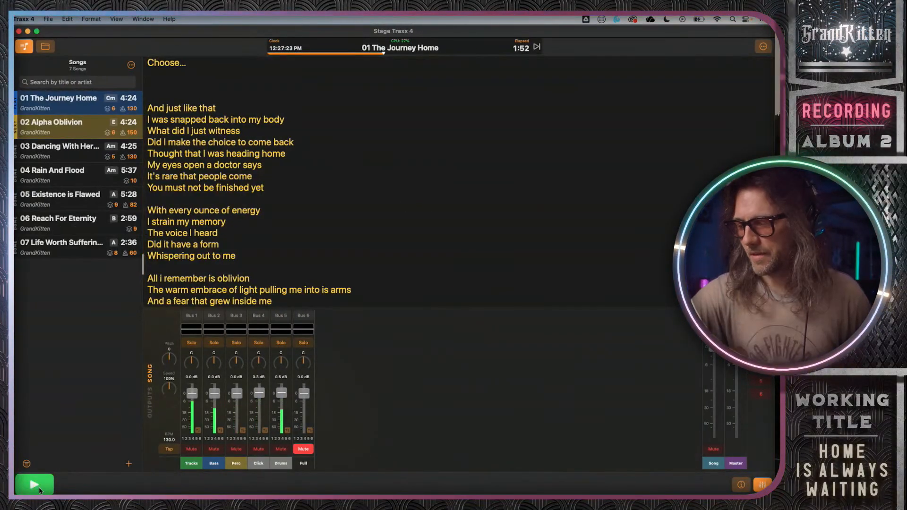
Switch from Stage Traxx 4 to MainStage.
key(ctrl+Left)
key(ctrl+Left)
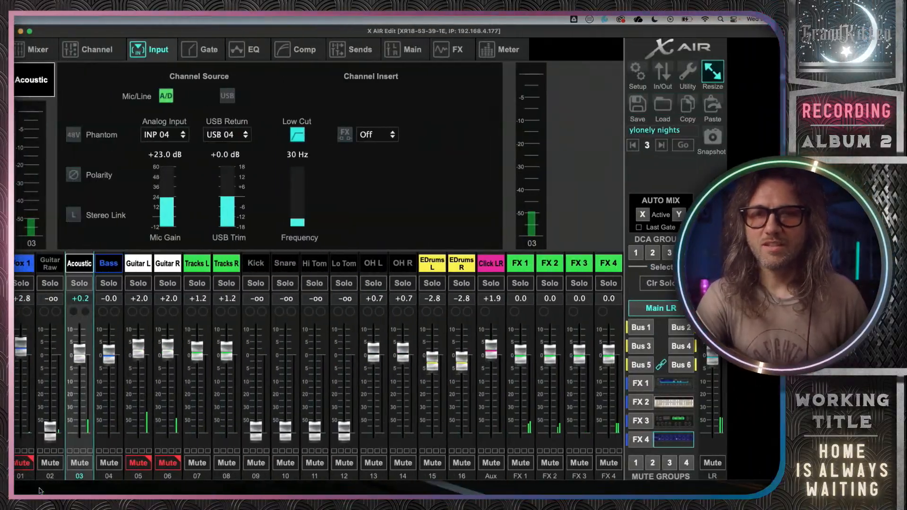